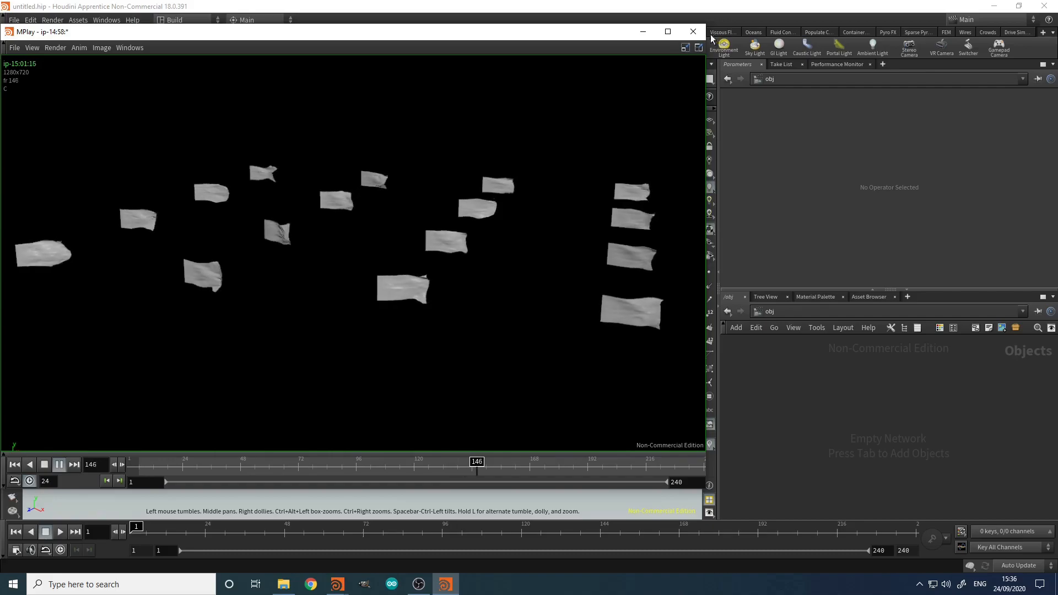
Step: Close the waving-flags flipbook and pick Geometry ('ge') from the node menu
left_click(694, 32)
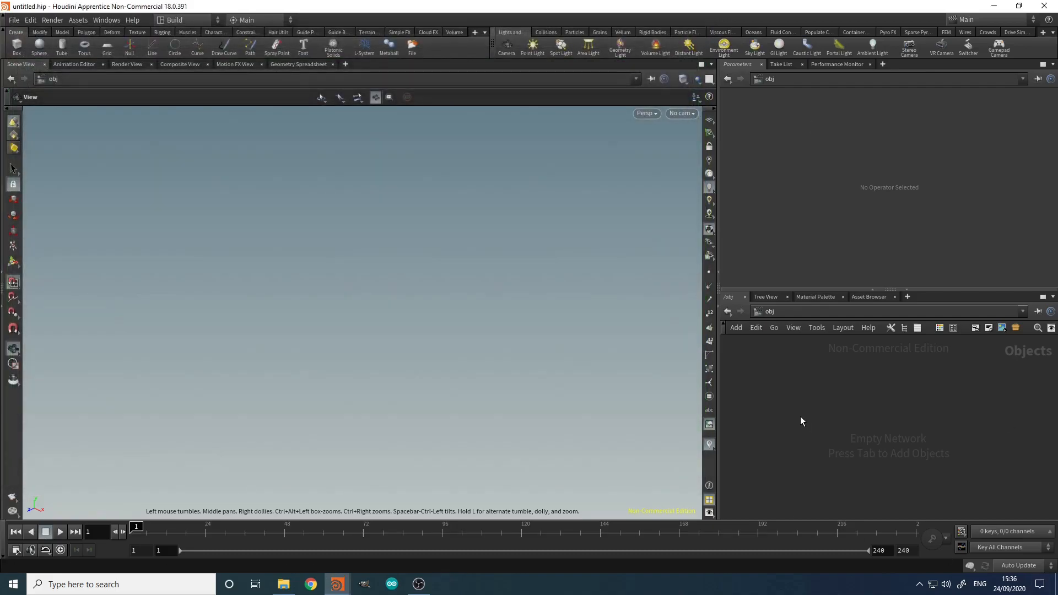
key("Tab")
type("ge")
key("Return")
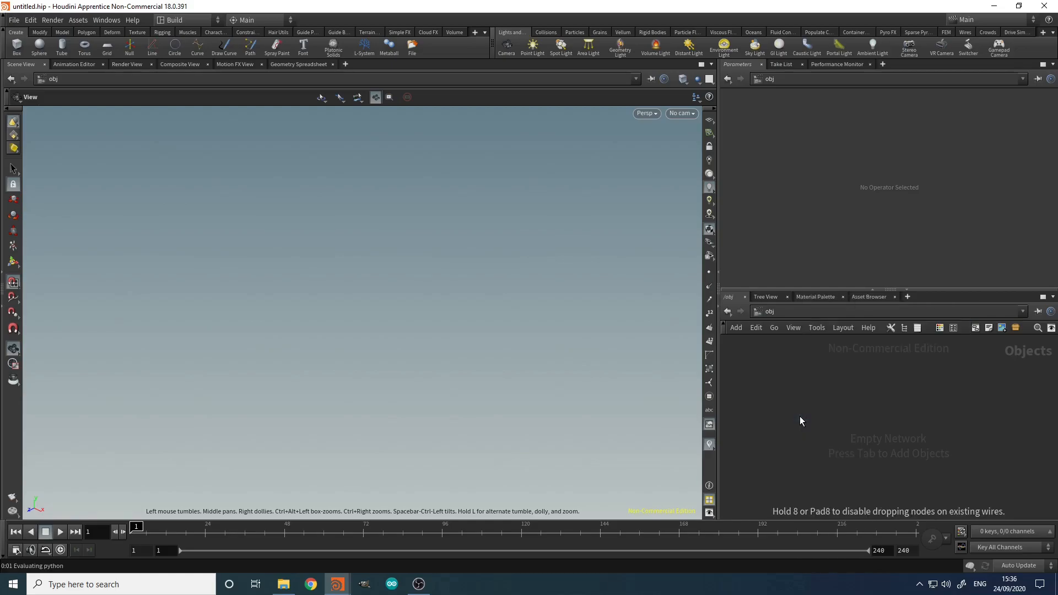
Step: Place the Geometry node, rename it FX_flags, and dive inside it
left_click(800, 415)
double_click(822, 417)
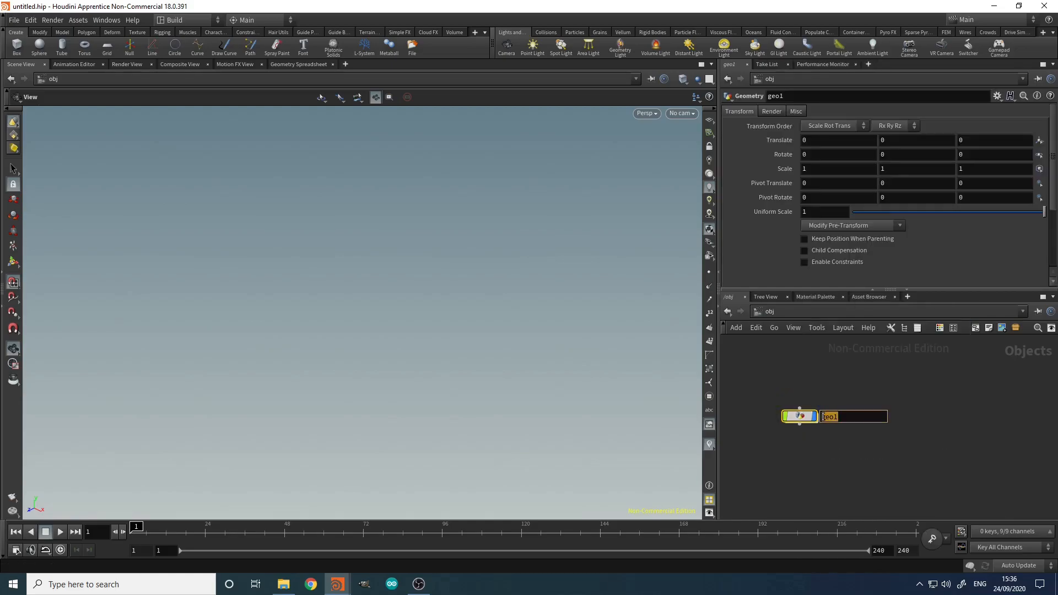
key("BackSpace")
type("FX_flags")
key("Return")
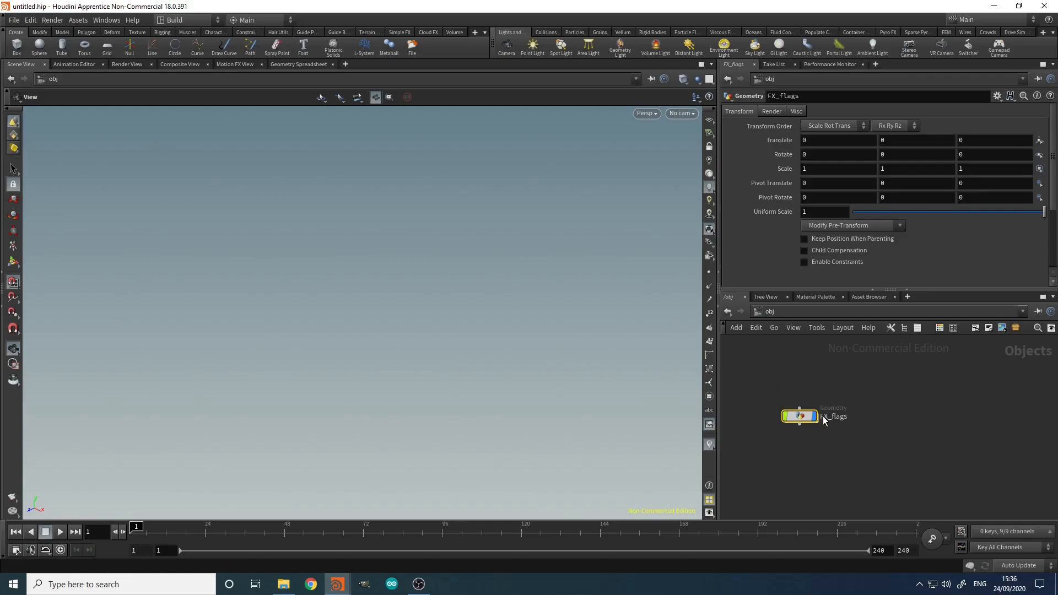
double_click(800, 417)
key("Tab")
Step: Add a Grid node oriented to the YZ Plane and orbit to view it face-on
type("grid")
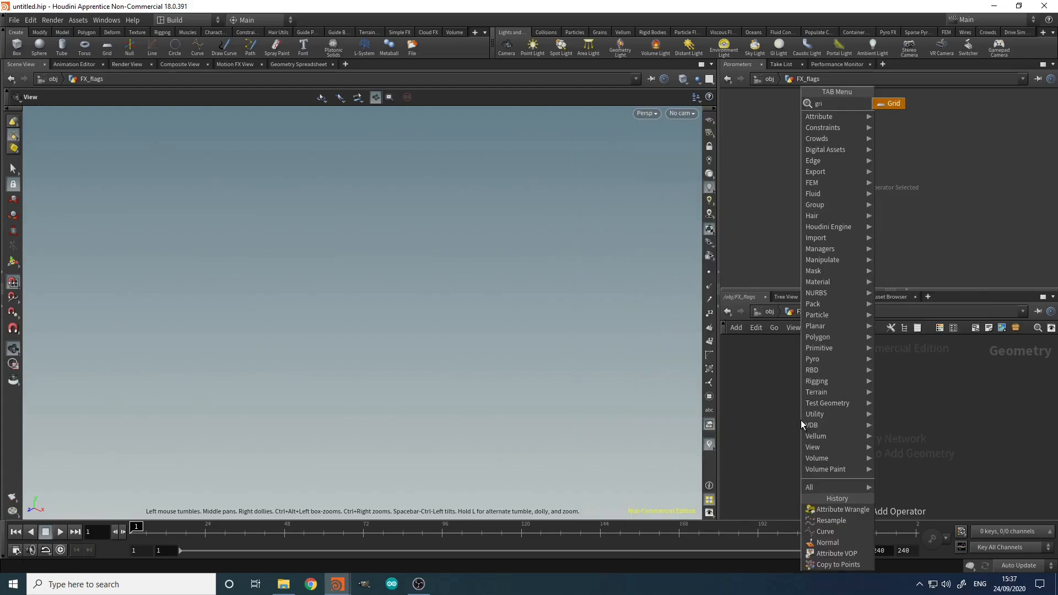
key("Return")
left_click(805, 419)
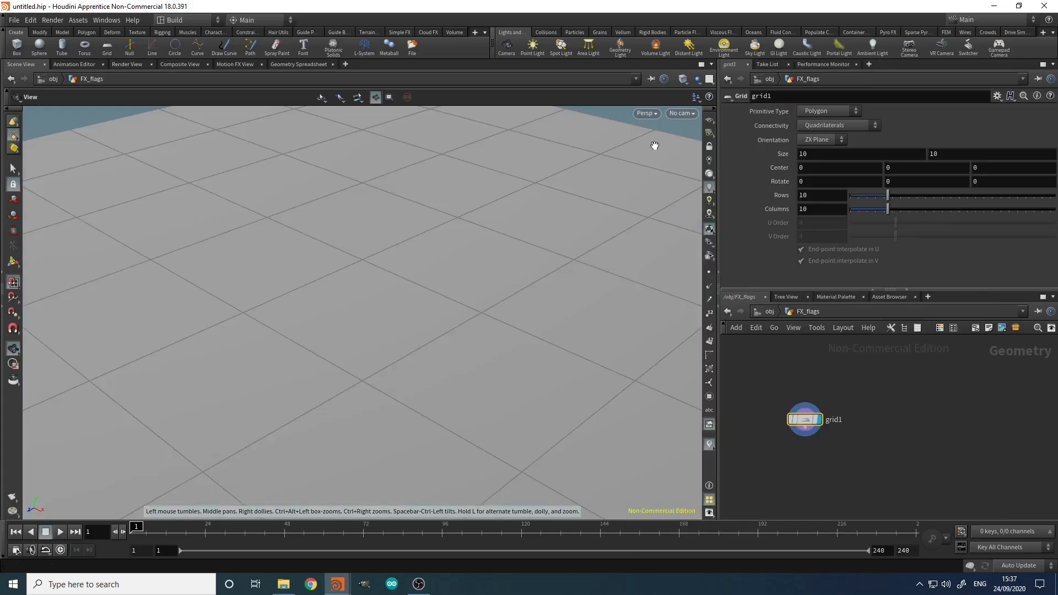
left_click(832, 143)
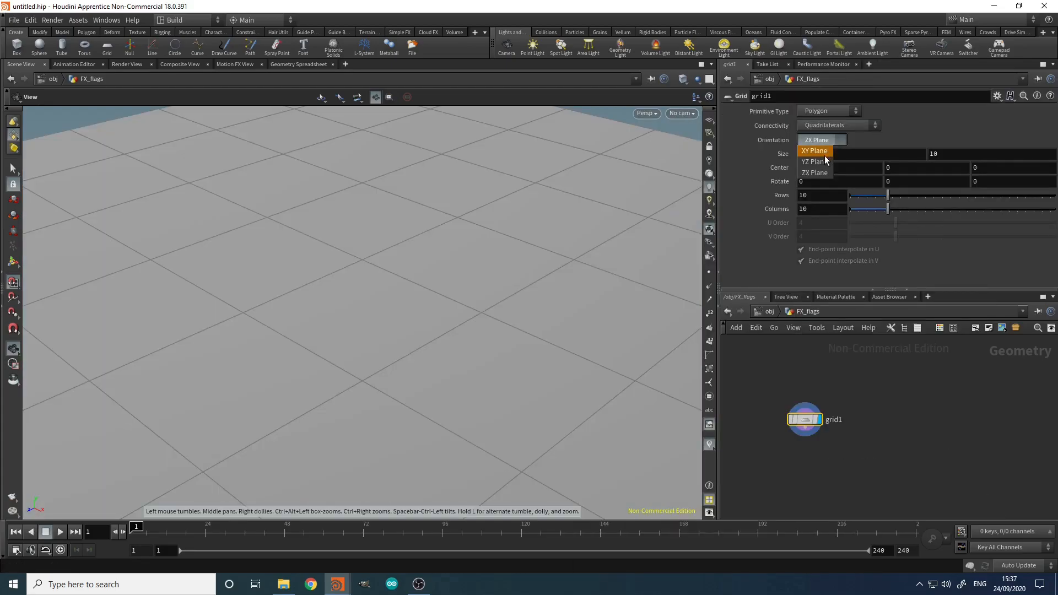
left_click(810, 169)
key("g")
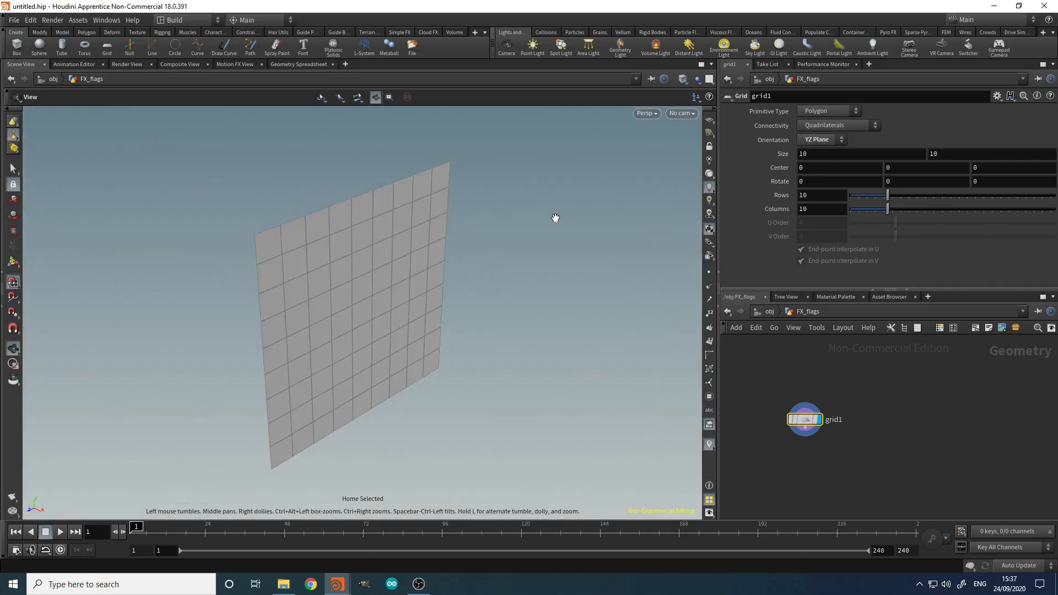
left_click_drag(411, 311, 631, 213)
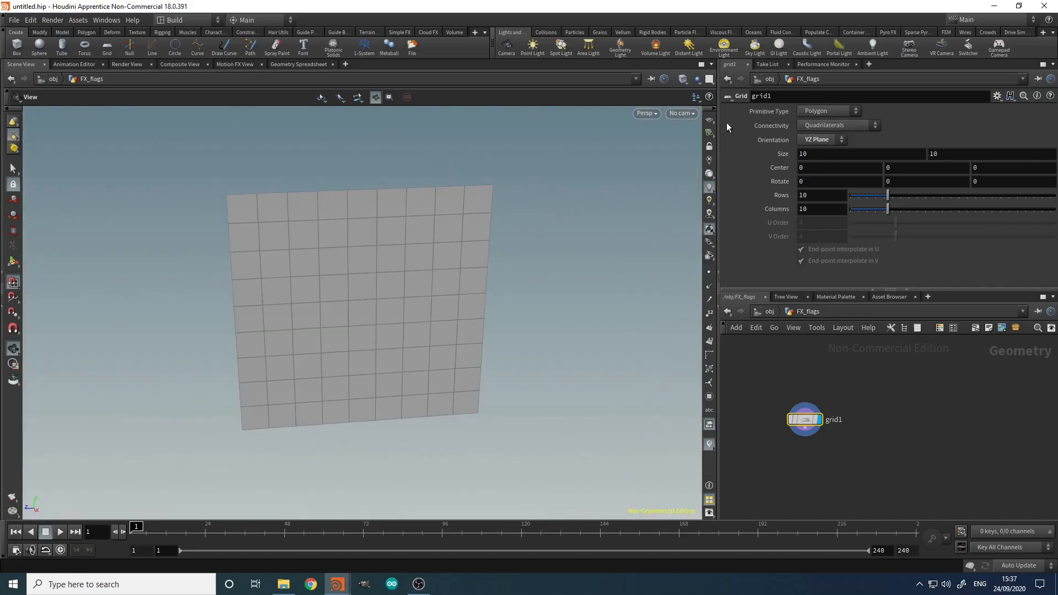
left_click(709, 120)
right_click_drag(600, 245, 523, 336)
middle_click_drag(524, 337, 319, 439)
right_click_drag(410, 383, 320, 404)
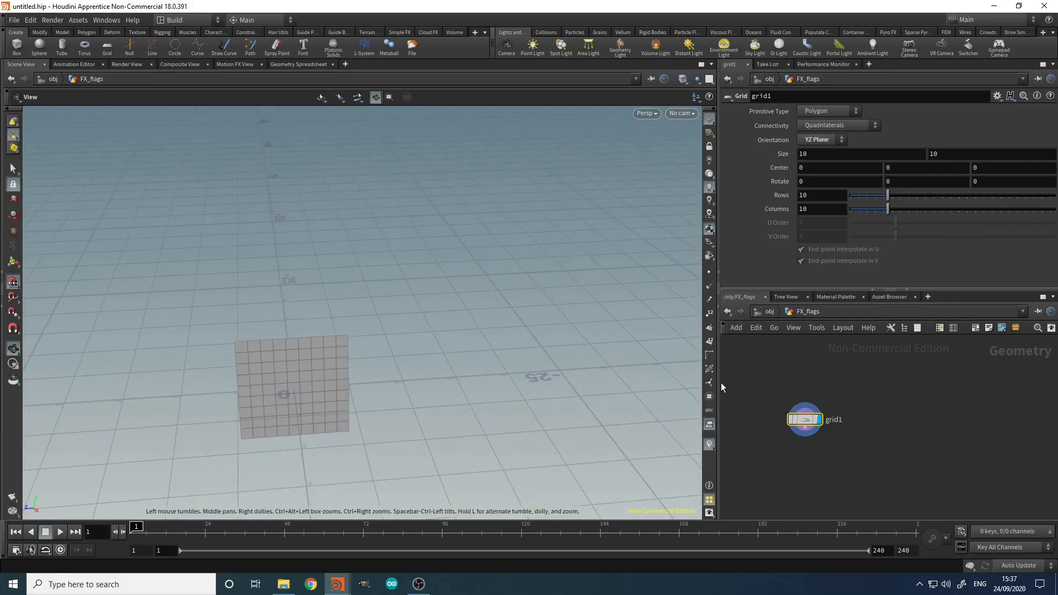
left_click_drag(406, 403, 806, 378)
middle_click_drag(619, 366, 473, 367)
left_click_drag(474, 366, 438, 366)
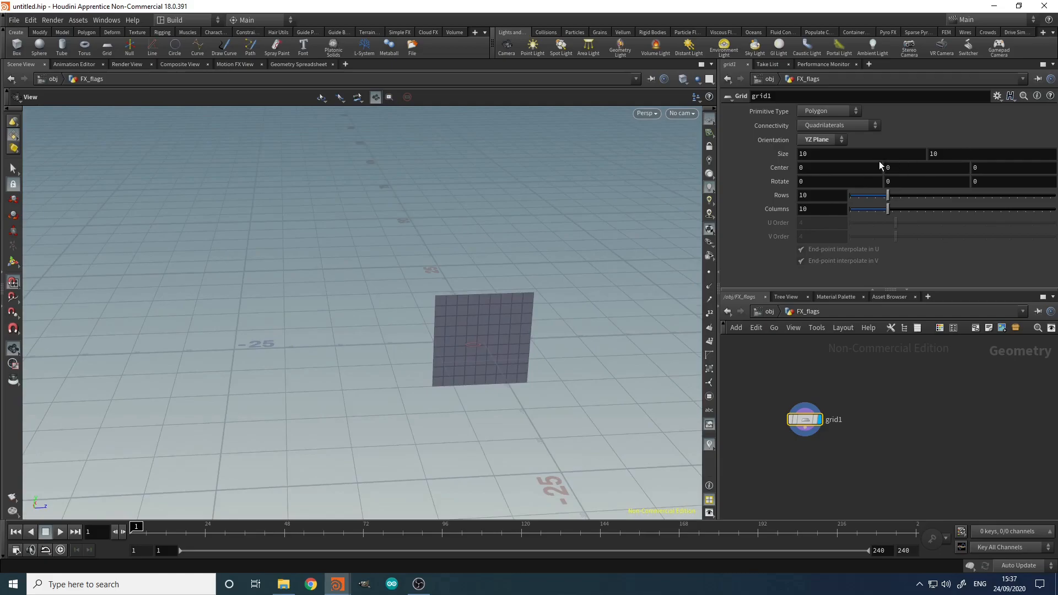
Step: Set the grid size to 2 by 1
left_click(826, 153)
type("2")
key("Tab")
type("1")
key("Return")
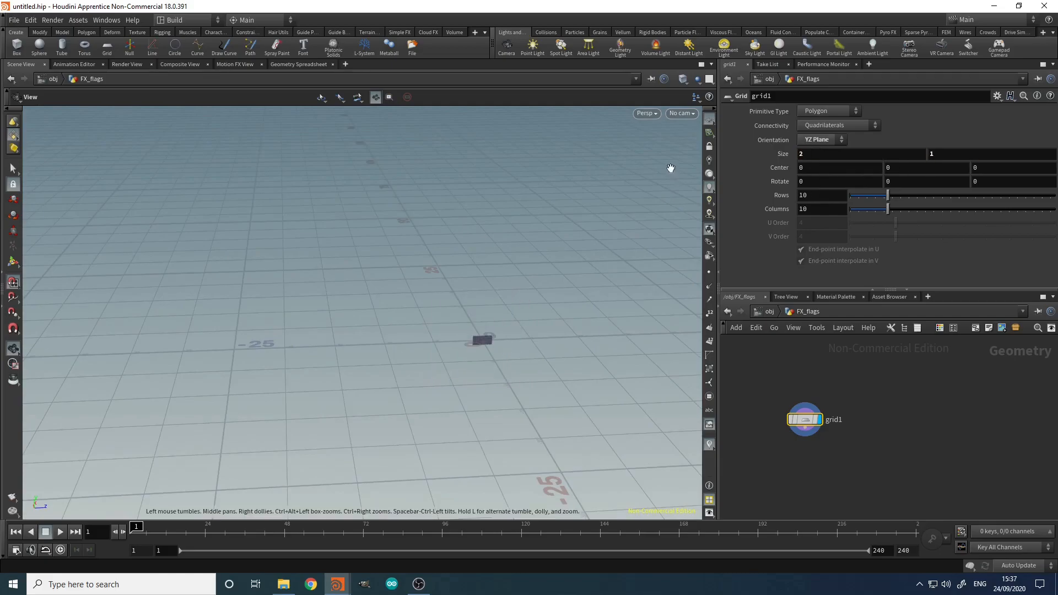
right_click_drag(527, 354, 552, 327)
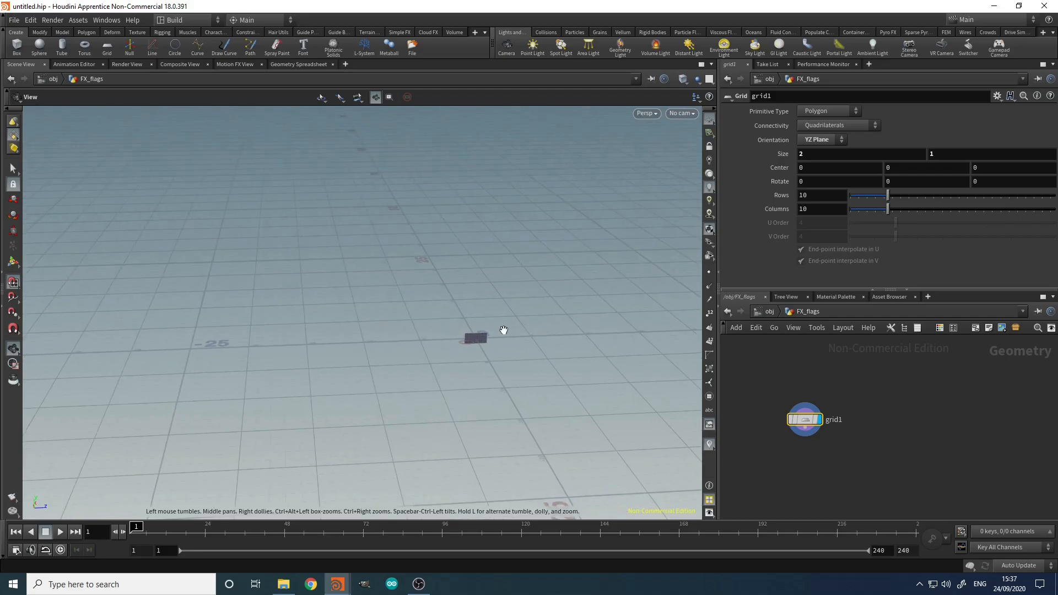
key("h")
left_click_drag(359, 340, 612, 298)
Step: Give the grid 100 rows and 200 columns
left_click_drag(834, 196, 520, 200)
type("100")
key("Tab")
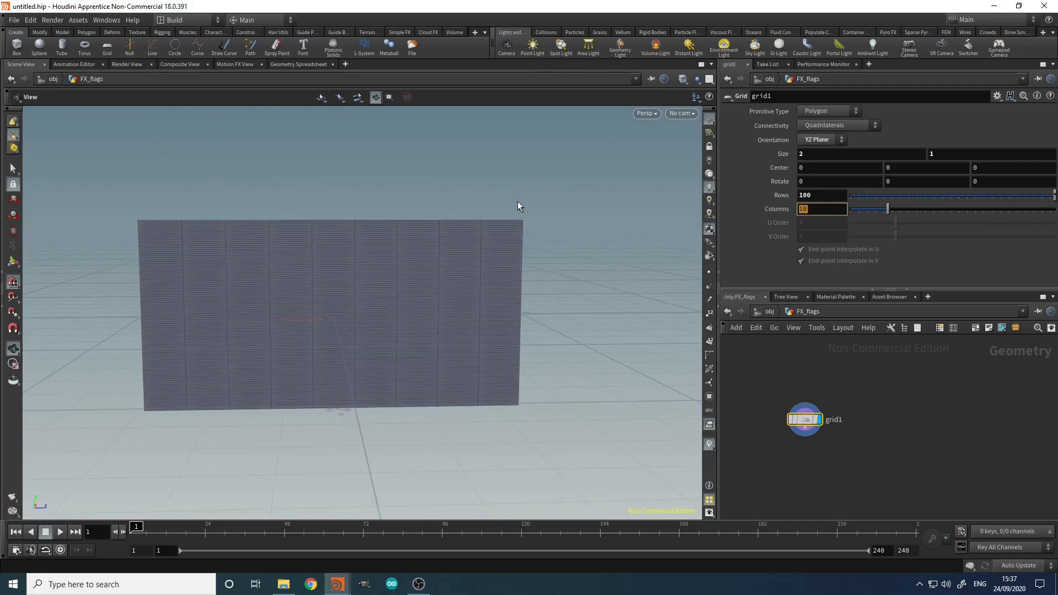
type("200")
key("Return")
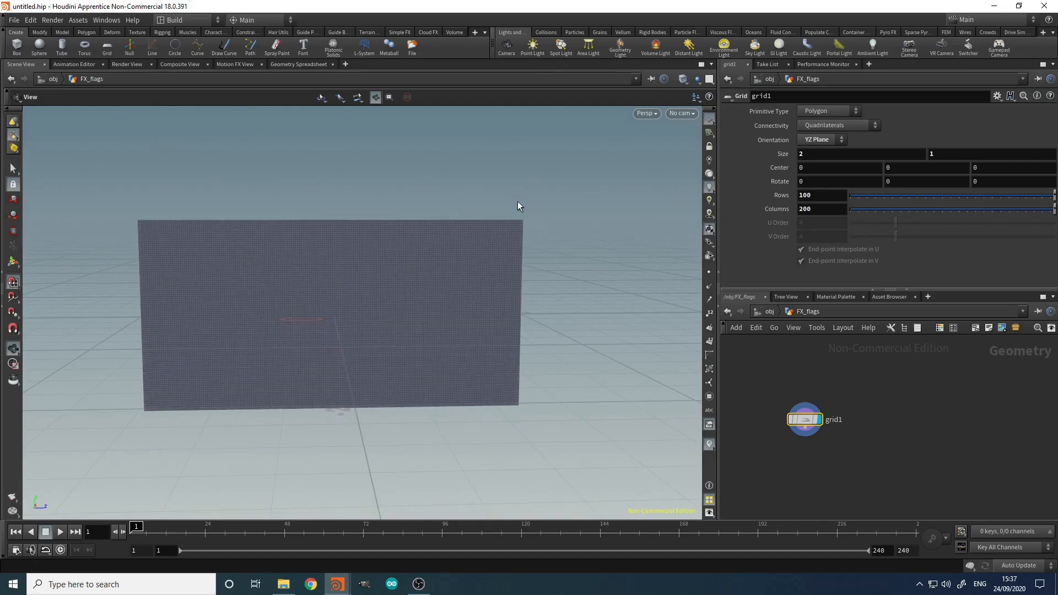
right_click_drag(255, 267, 220, 297)
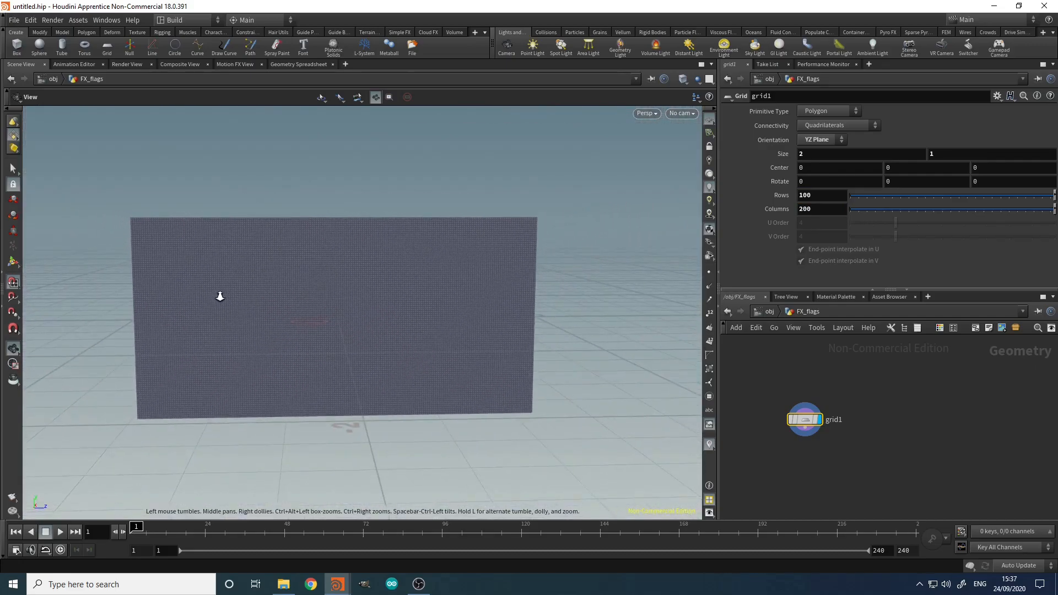
left_click(793, 464)
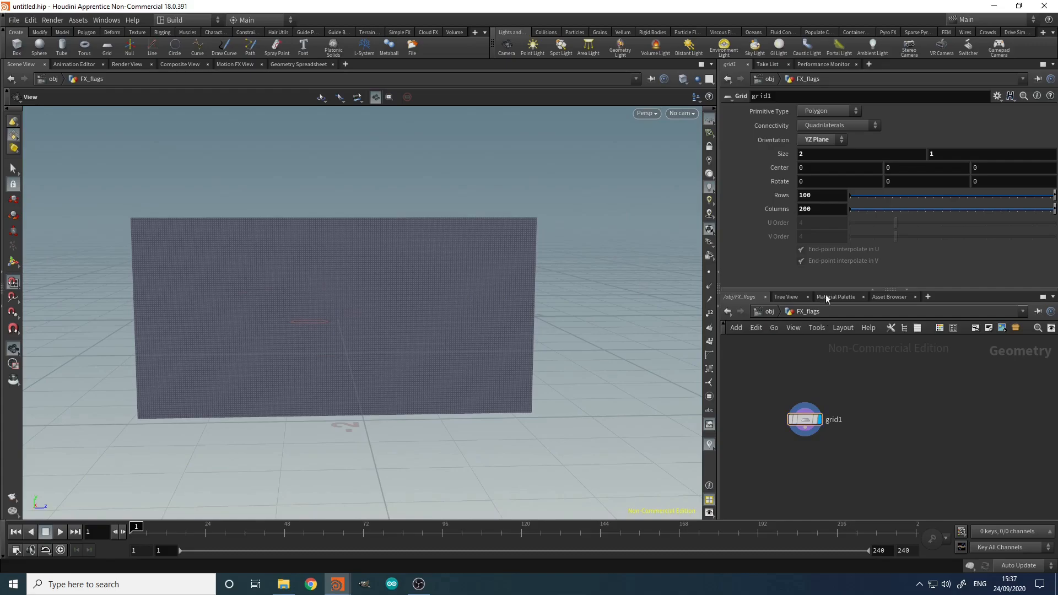
Step: Add a UV Texture node below grid1, wire grid1 into it, and display it
key("Tab")
type("t")
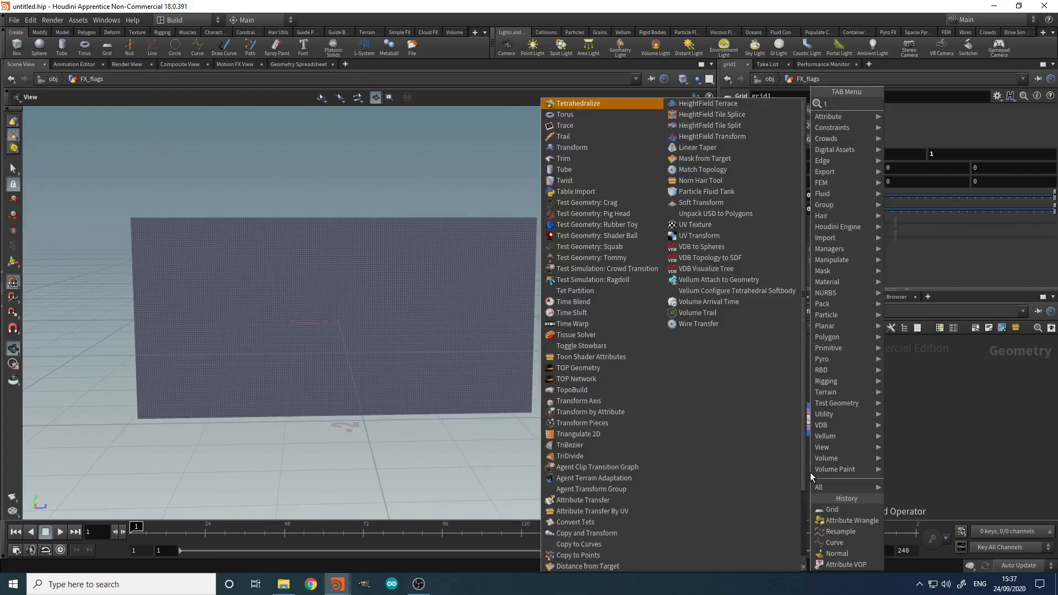
type("ruv")
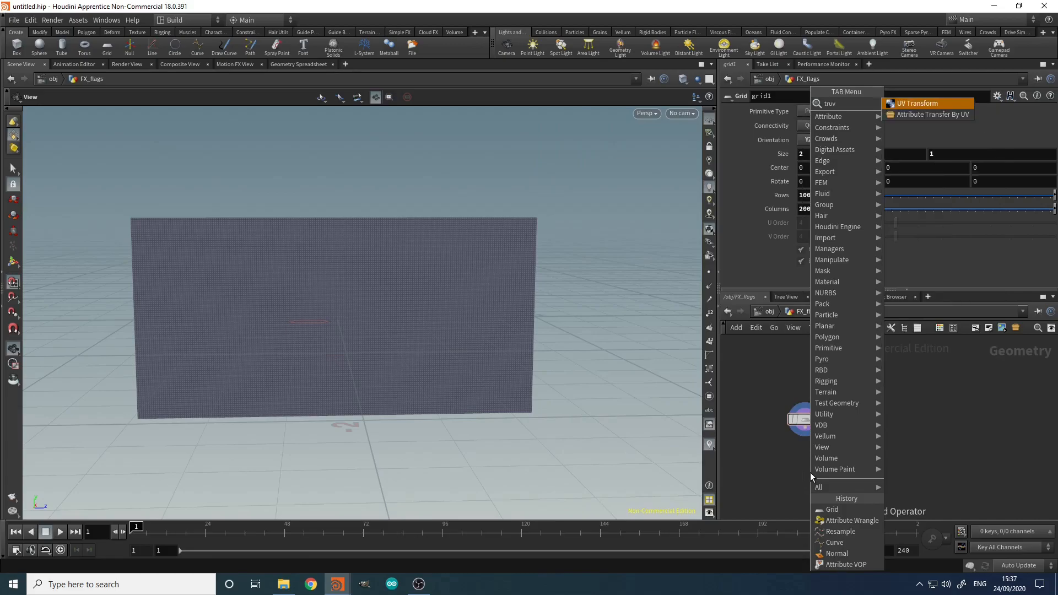
key("BackSpace")
key("BackSpace")
key("BackSpace")
key("BackSpace")
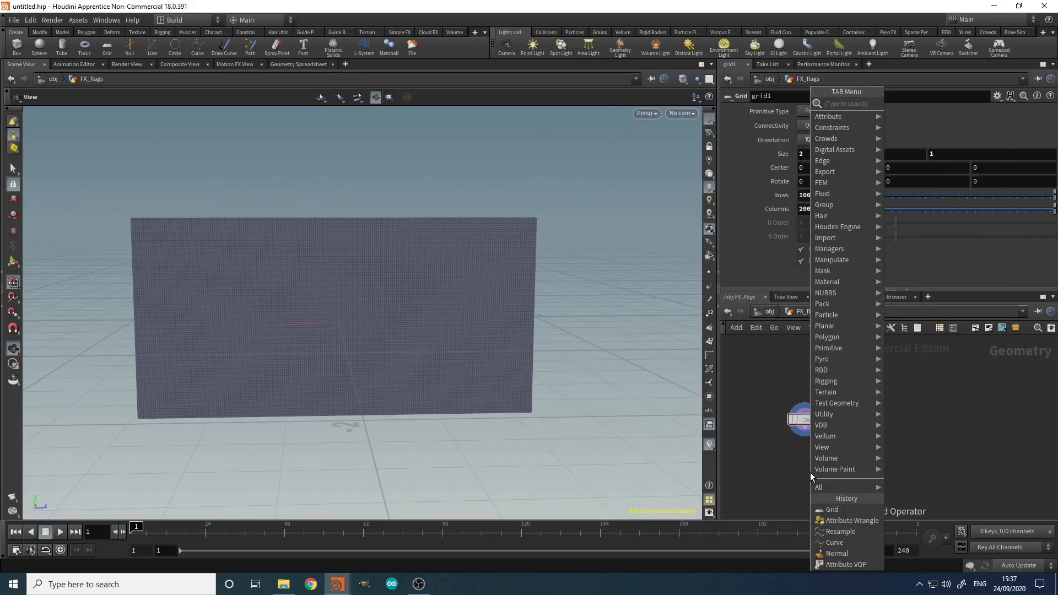
type("uvt")
key("Return")
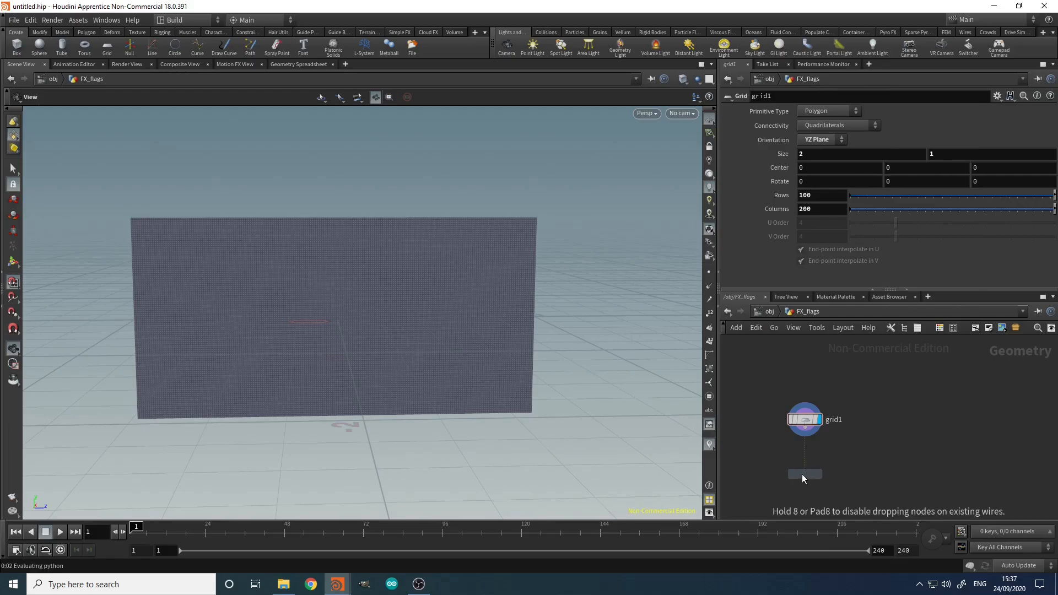
left_click(802, 474)
left_click(806, 429)
left_click(806, 466)
left_click(820, 474)
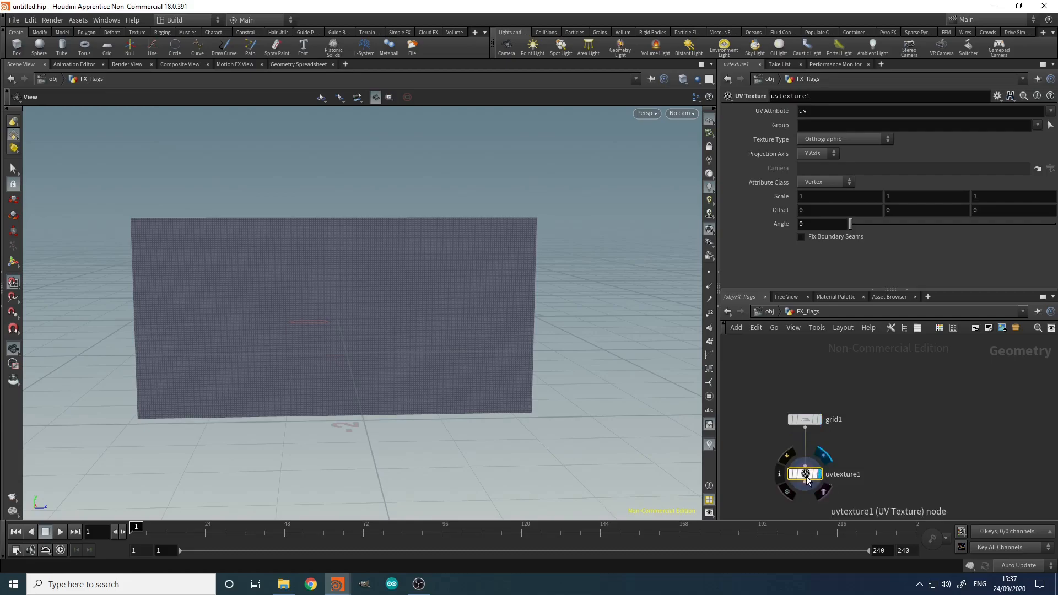
Step: Project the UVs along the X Axis and check the result in the UV view
left_click(816, 153)
left_click(814, 158)
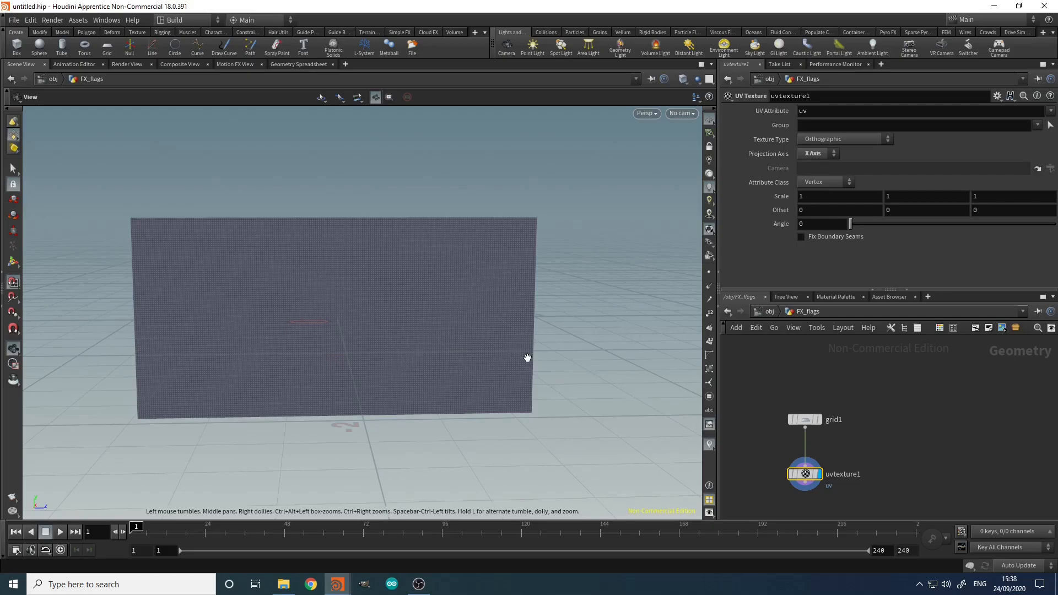
key("space+5")
right_click_drag(516, 217, 628, 183)
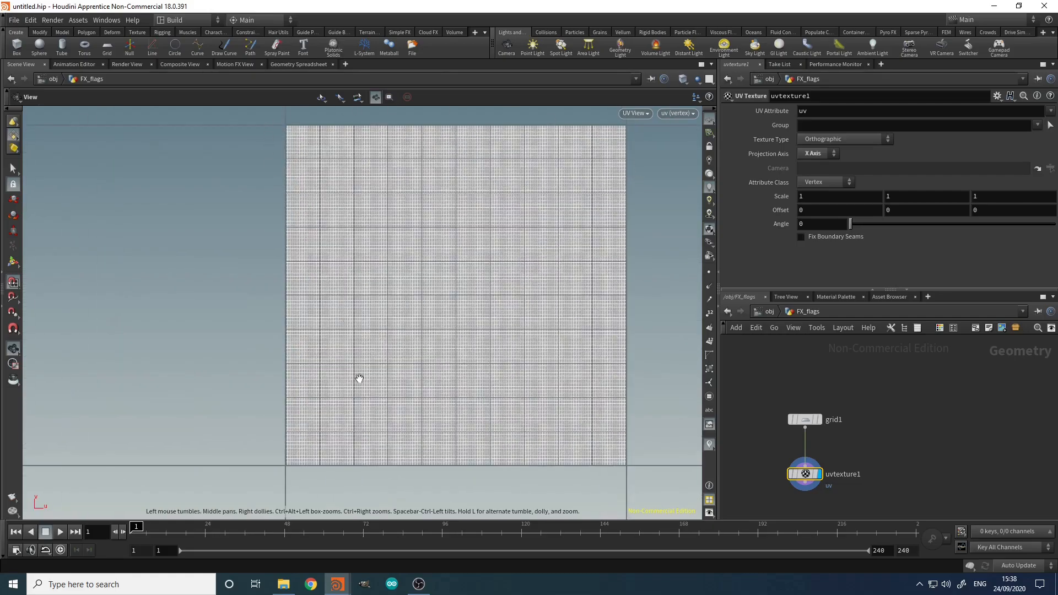
key("space+1")
Step: Set the UV Texture Attribute Class to Point
middle_click_drag(840, 452, 838, 427)
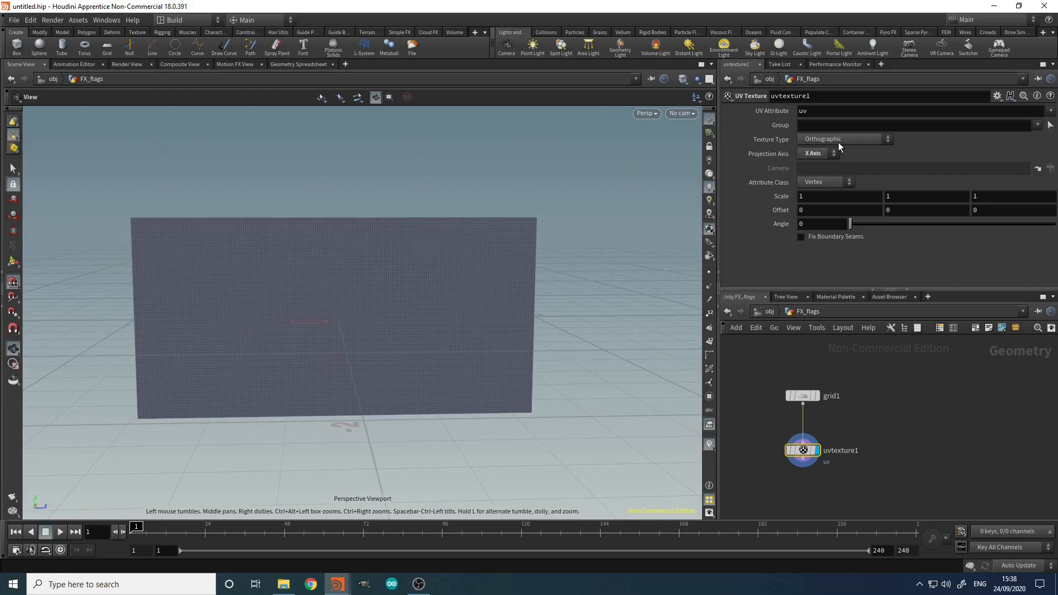
left_click(824, 181)
left_click(813, 203)
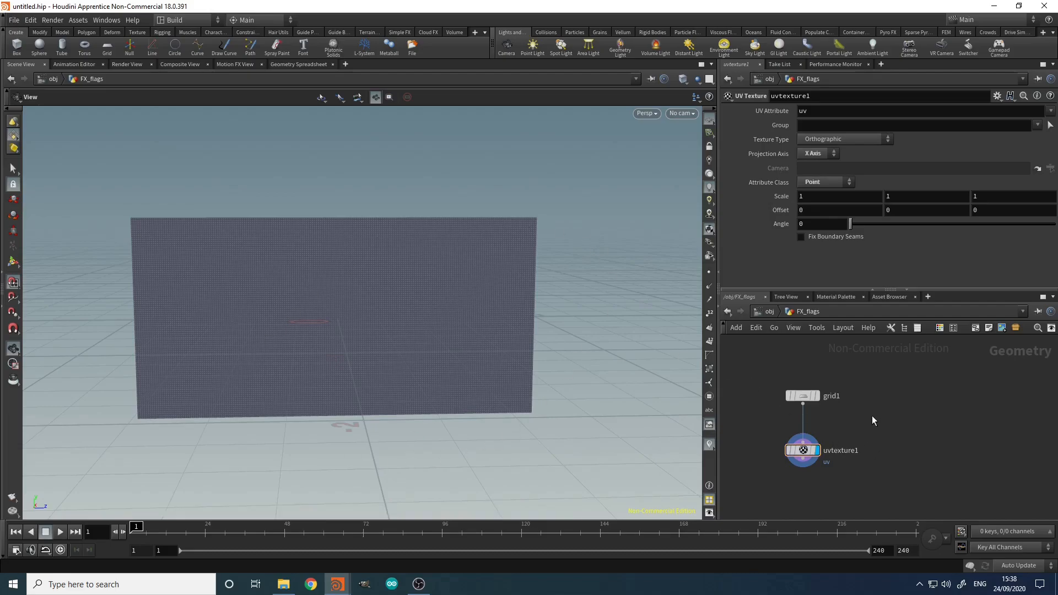
key("Tab")
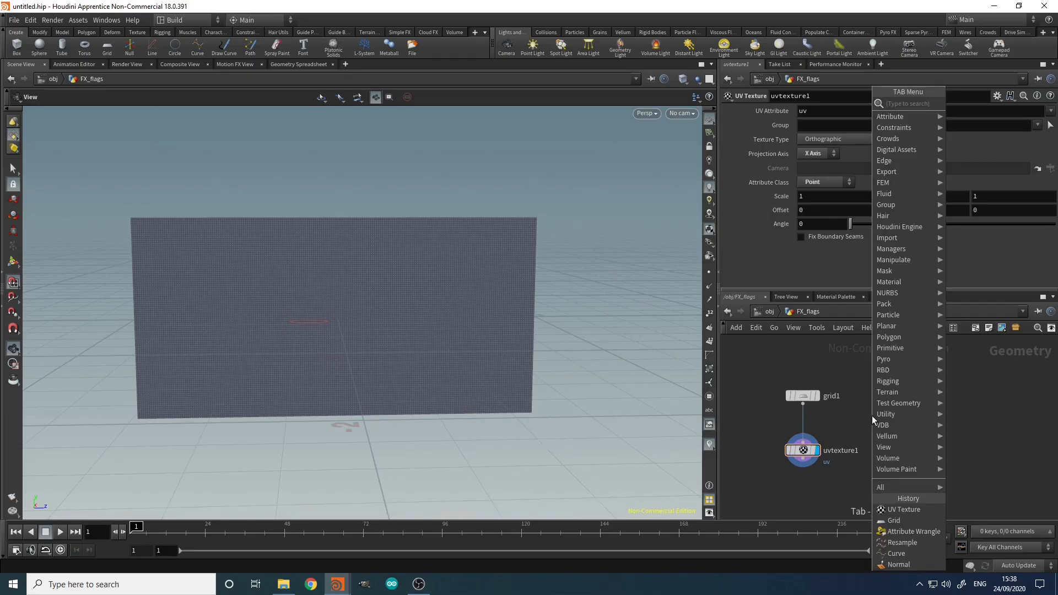
Step: Set grid1's Center to 0, 0, 1, shifting the upright grid along Z
left_click(830, 418)
left_click(803, 395)
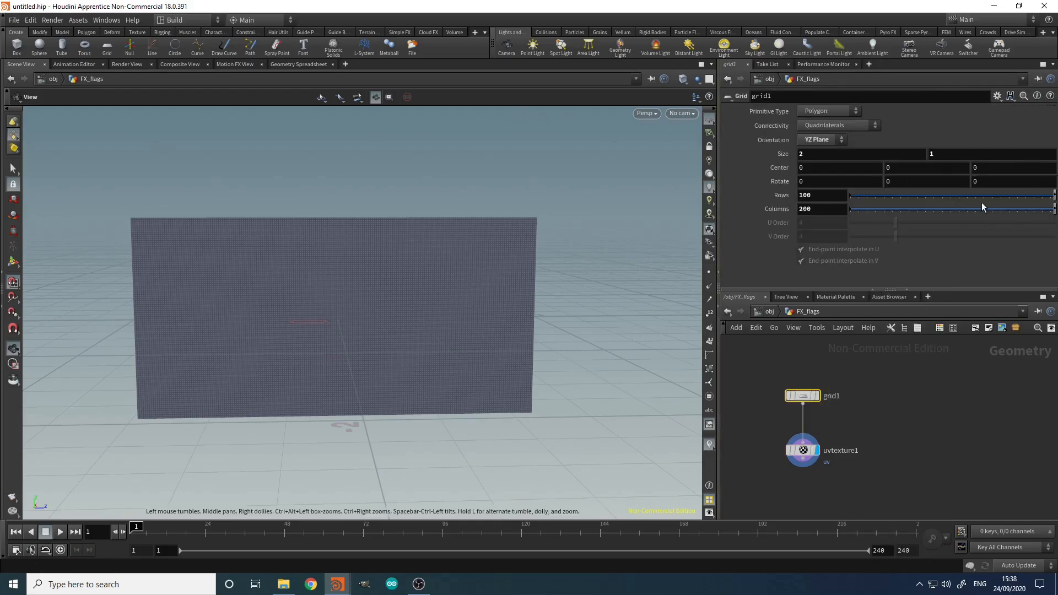
left_click(991, 174)
type("1")
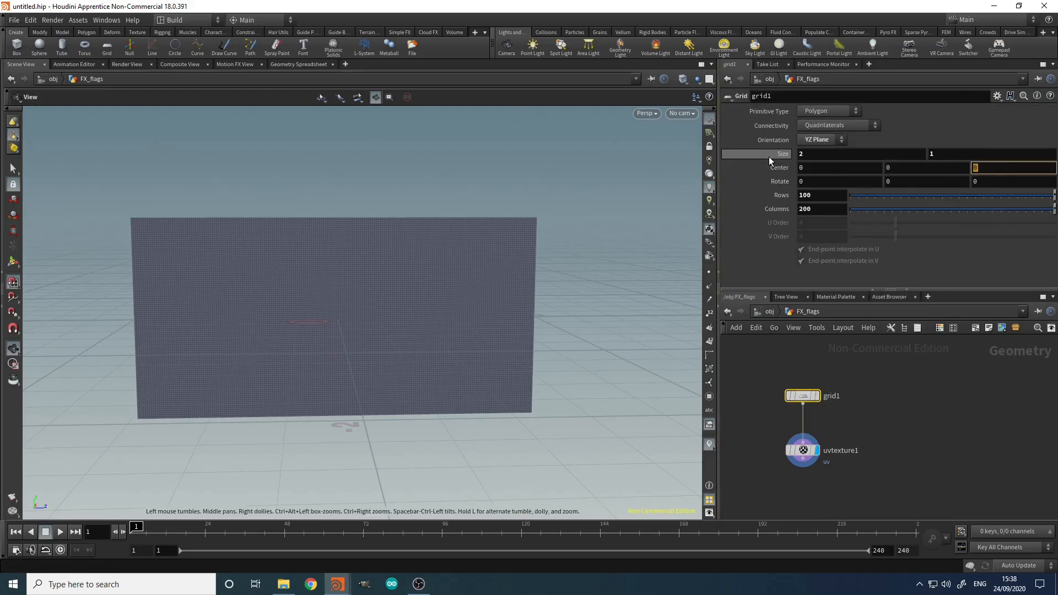
key("Return")
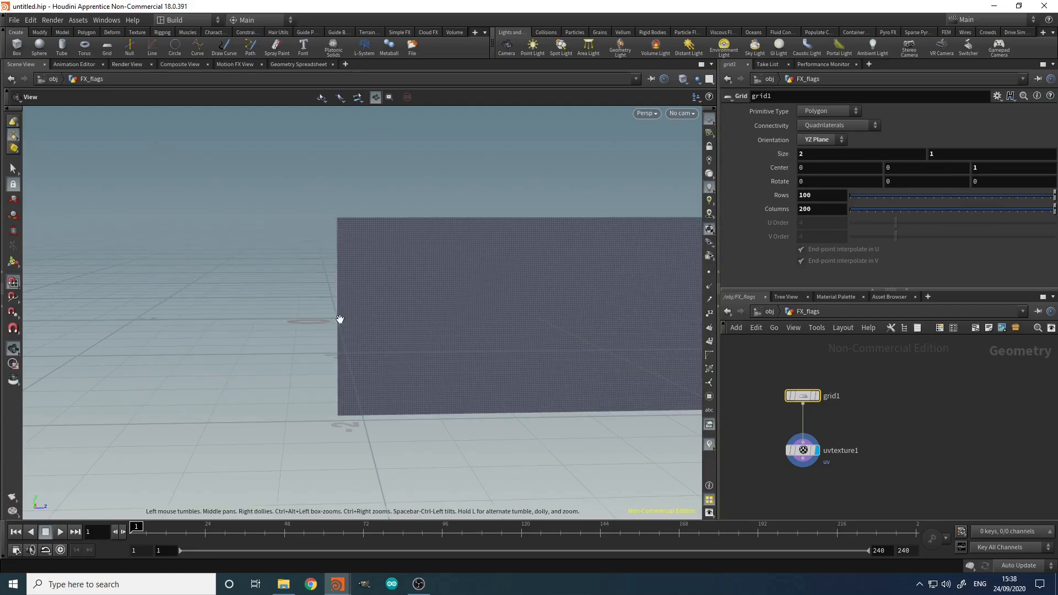
left_click_drag(309, 309, 400, 276)
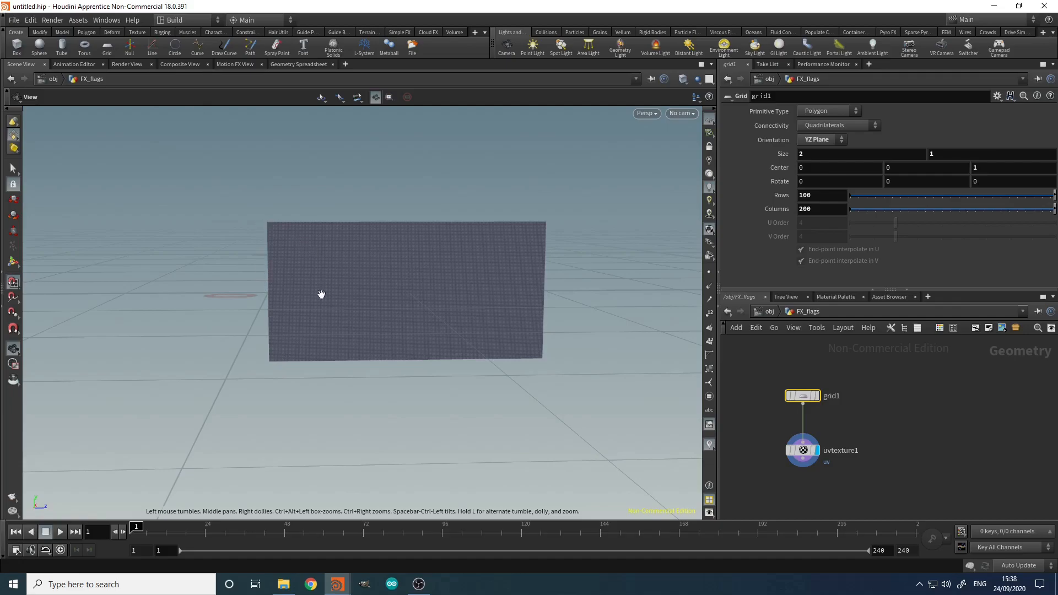
middle_click_drag(870, 488, 832, 385)
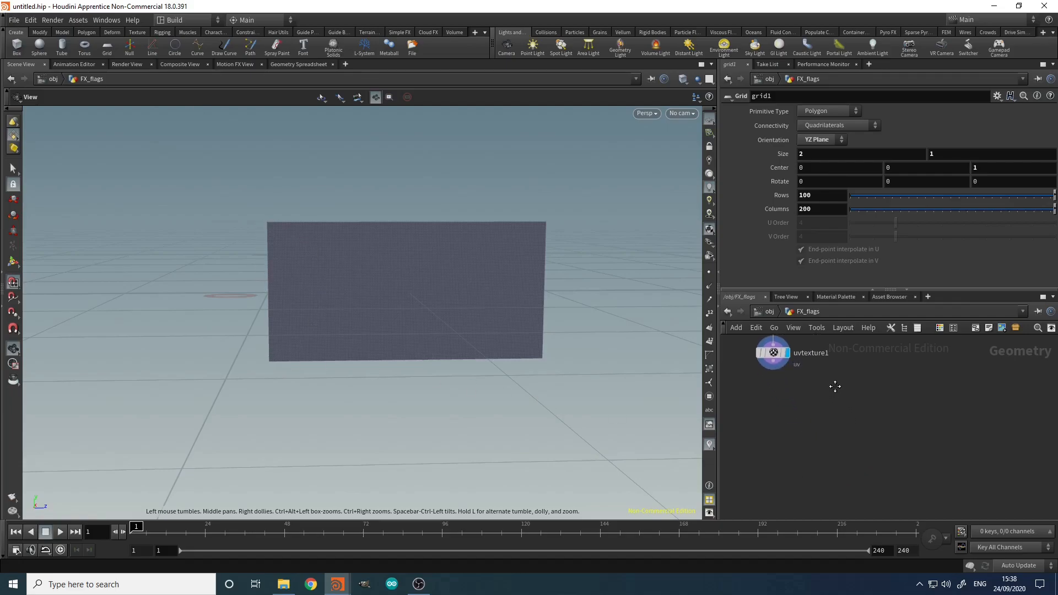
Step: Add an Attribute VOP below uvtexture1 and wire uvtexture1 into it
key("Tab")
type("av")
key("Return")
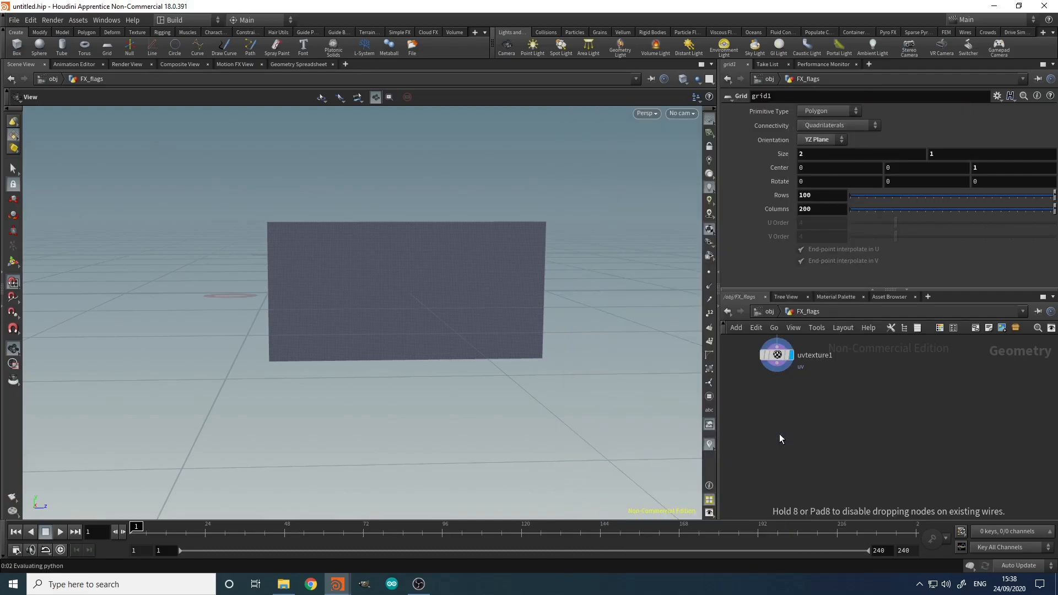
left_click(779, 434)
left_click(778, 368)
left_click(768, 426)
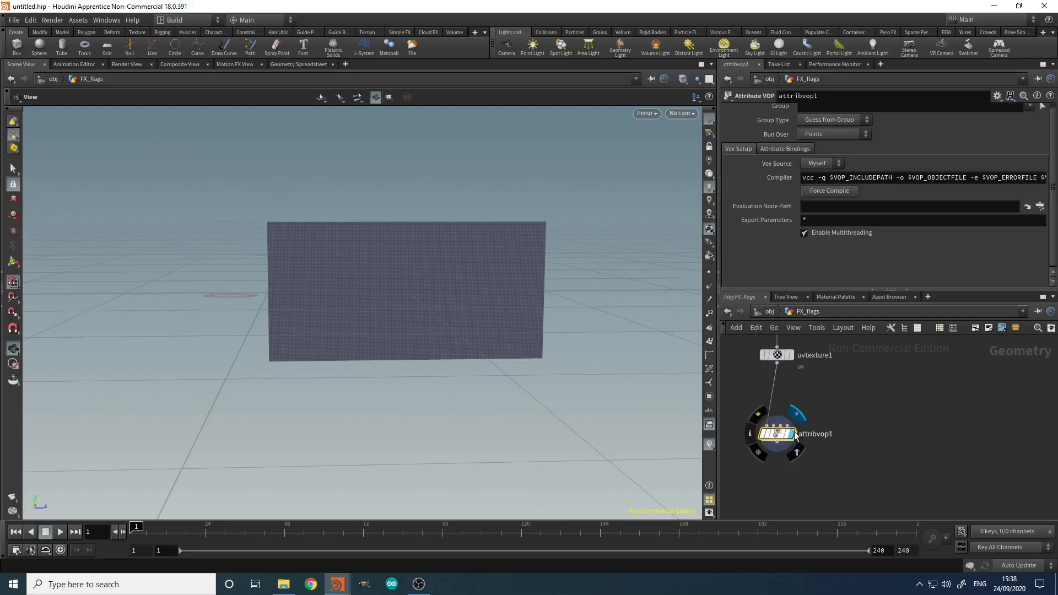
Step: Rename the Attribute VOP to av_curve
double_click(806, 435)
type("av_cu")
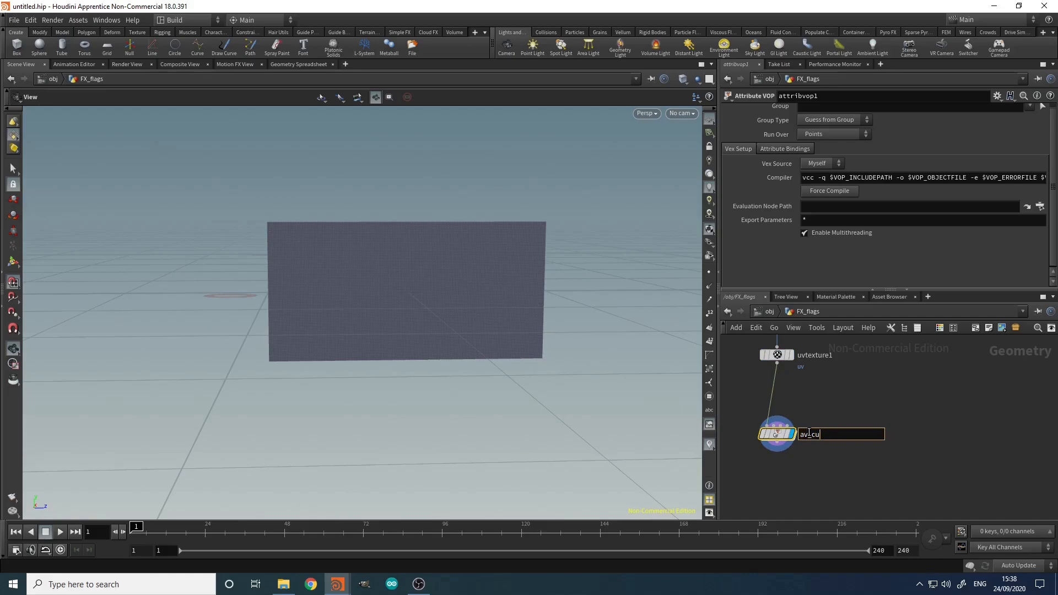
type("rve")
key("Return")
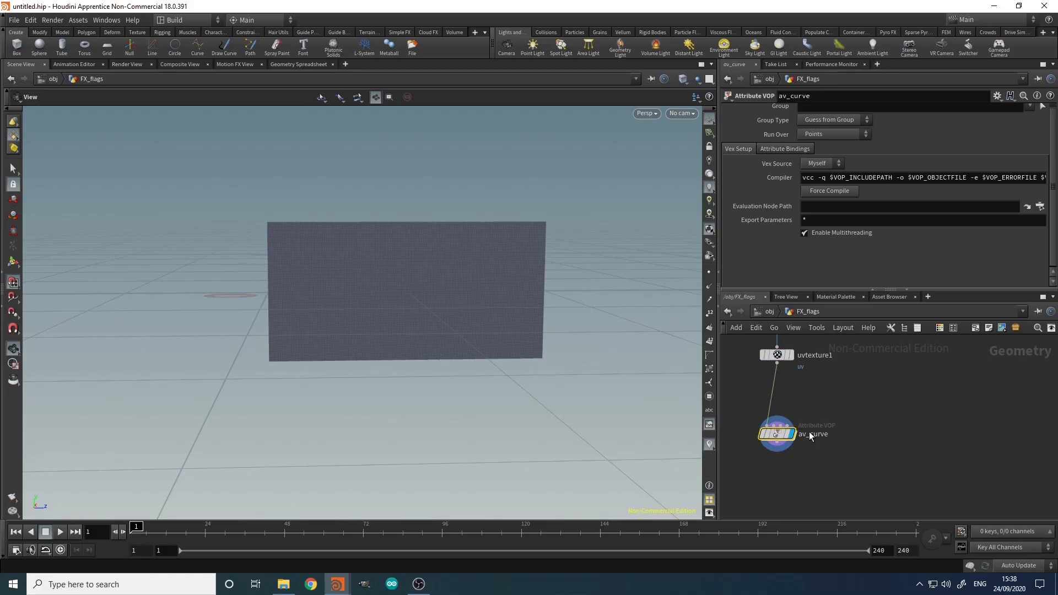
Step: Inside av_curve, add a Get Vector Component node
double_click(777, 435)
key("Tab")
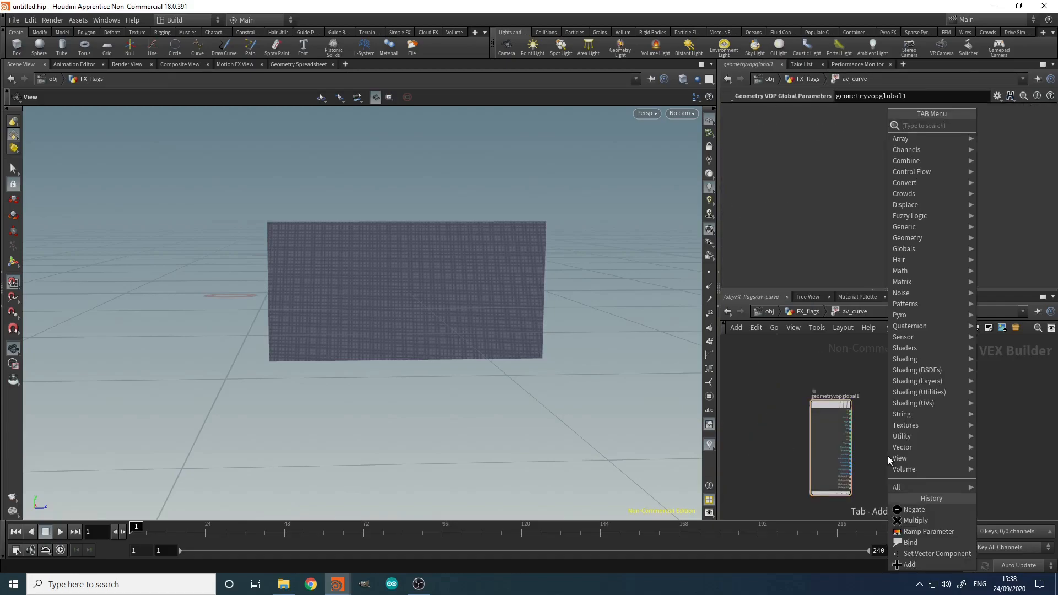
type("getav")
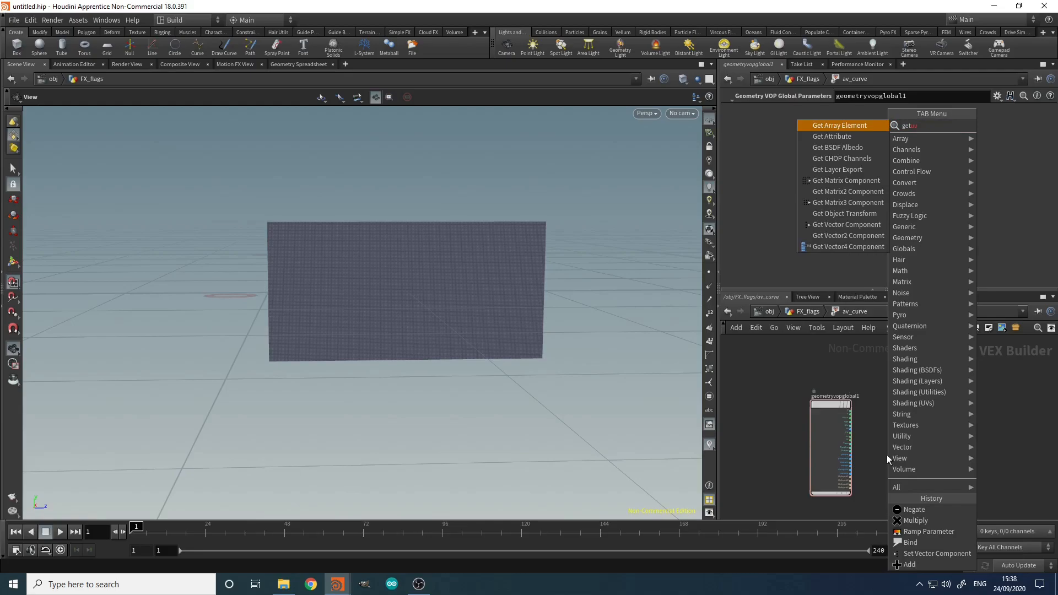
key("BackSpace")
key("BackSpace")
type("vec")
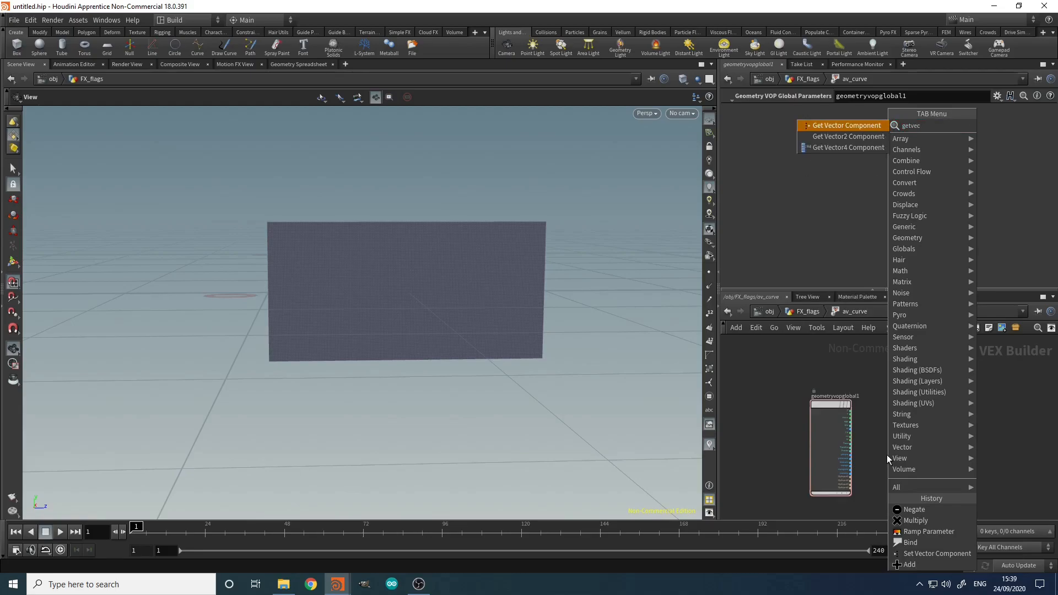
key("Return")
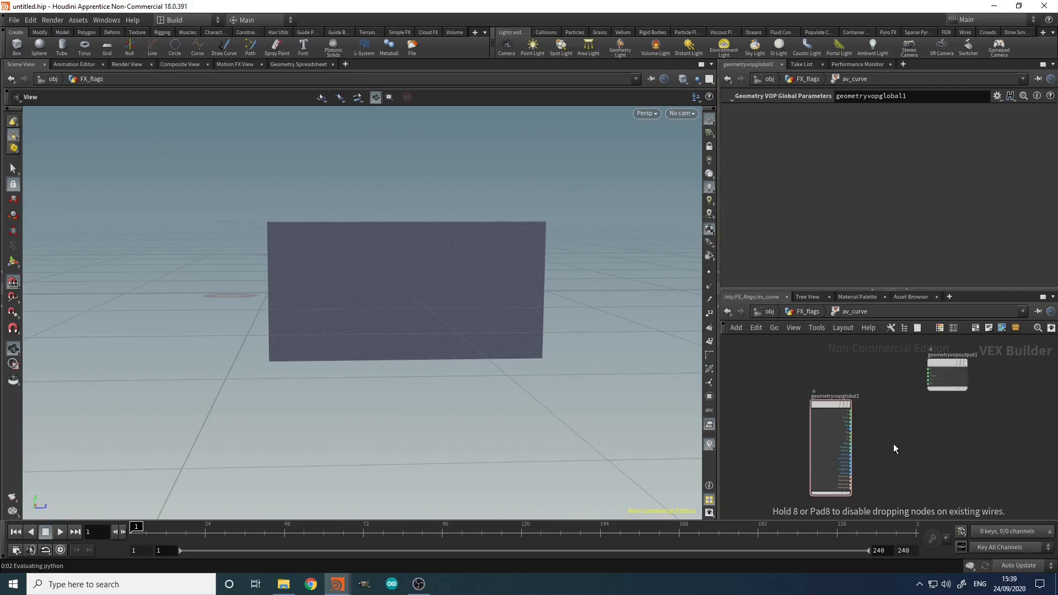
left_click(875, 450)
middle_click_drag(824, 449, 803, 416)
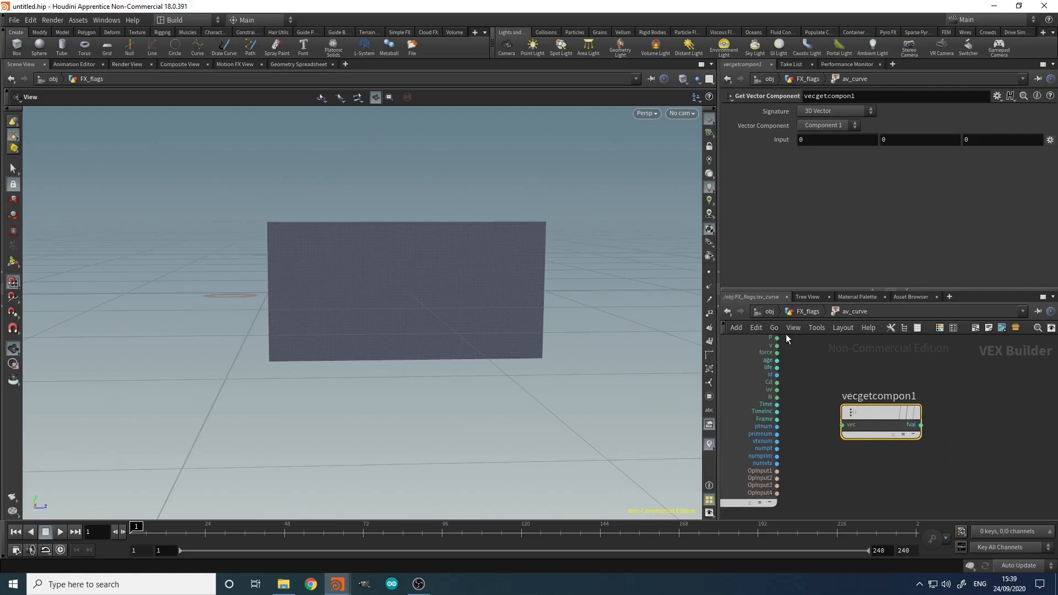
scroll(781, 364, "up", 1)
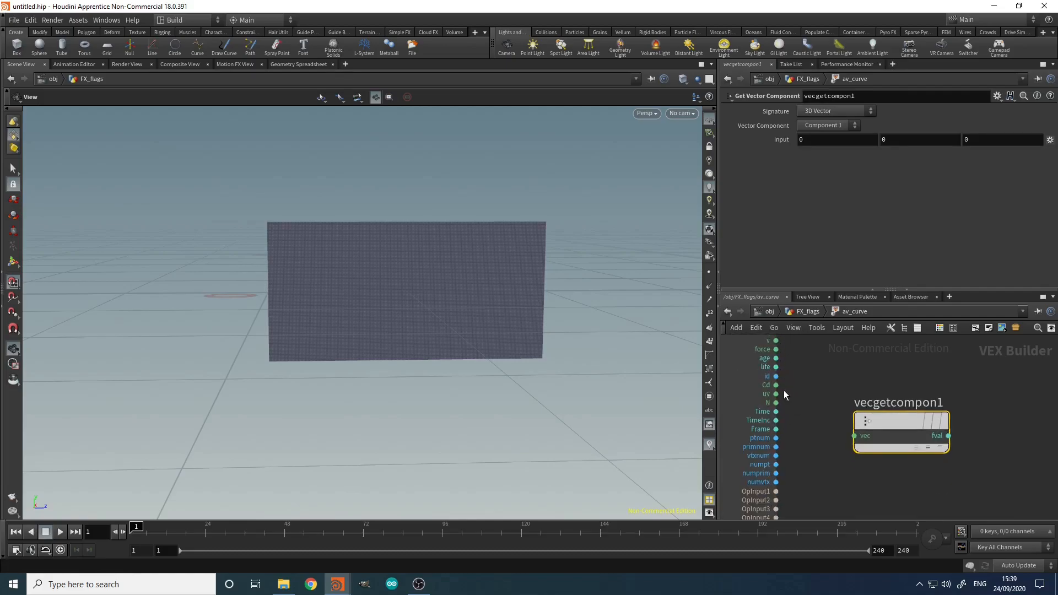
Step: Wire uv into the Get Vector Component node and set it to Component 2
left_click(777, 395)
left_click(855, 436)
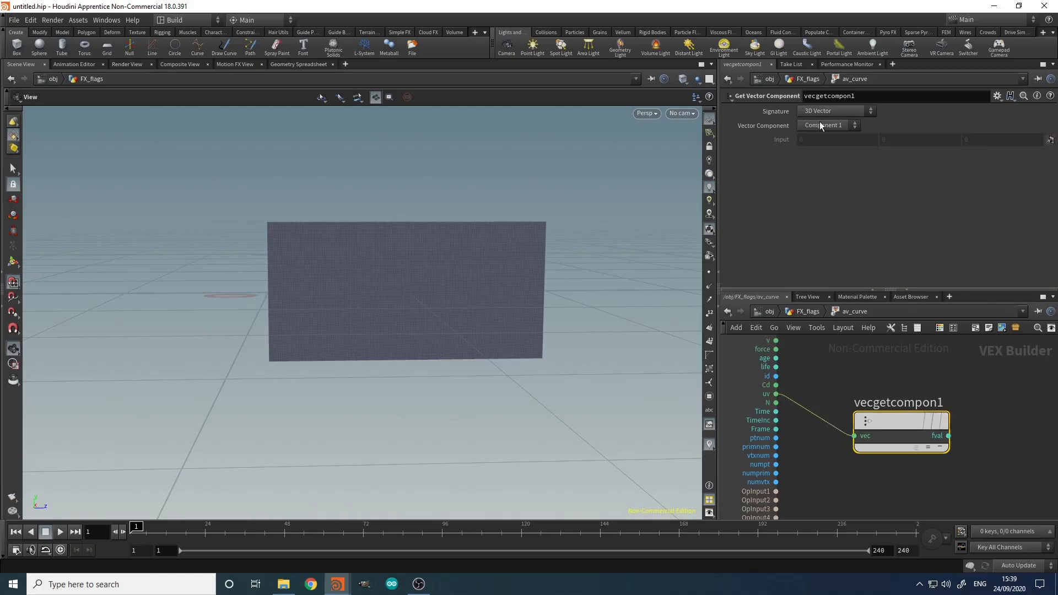
left_click(821, 147)
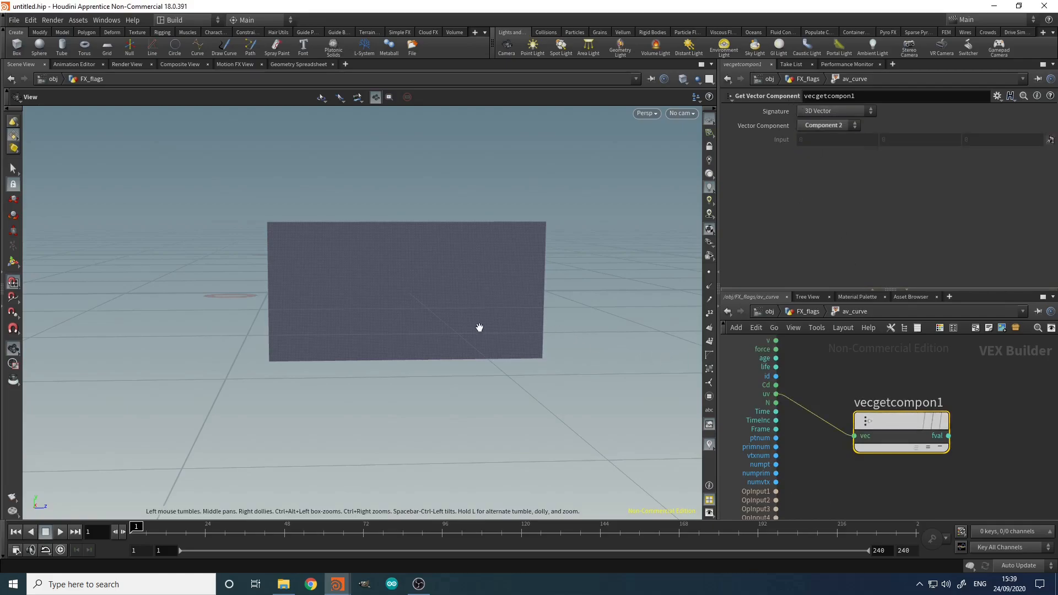
scroll(398, 283, "up", 1)
scroll(398, 283, "up", 2)
scroll(489, 253, "down", 3)
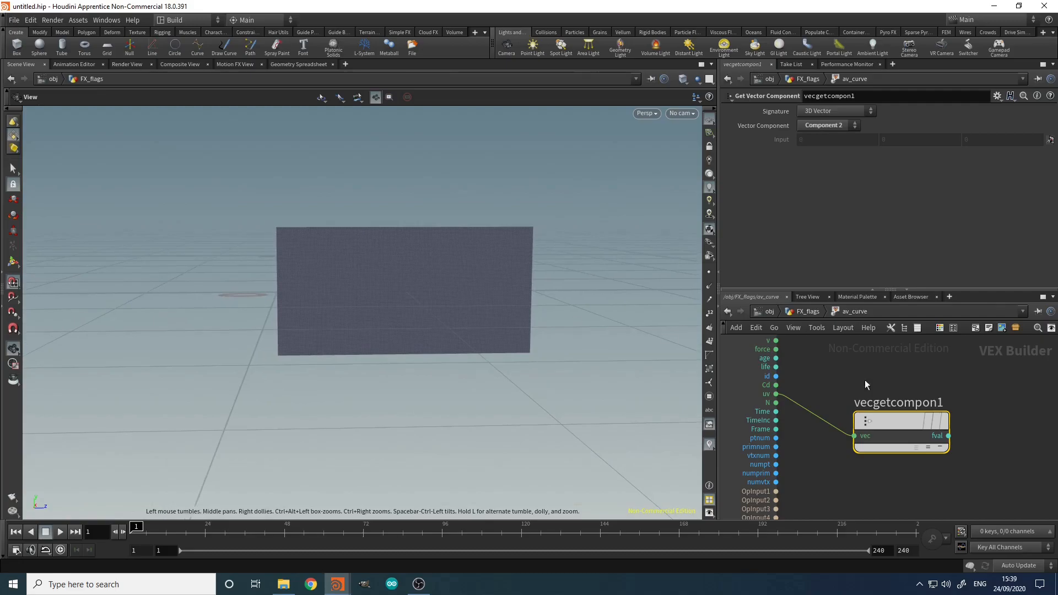
middle_click_drag(984, 410, 878, 408)
Step: Back in FX_flags, insert a Normal node between uvtexture1 and av_curve
key("u")
key("Tab")
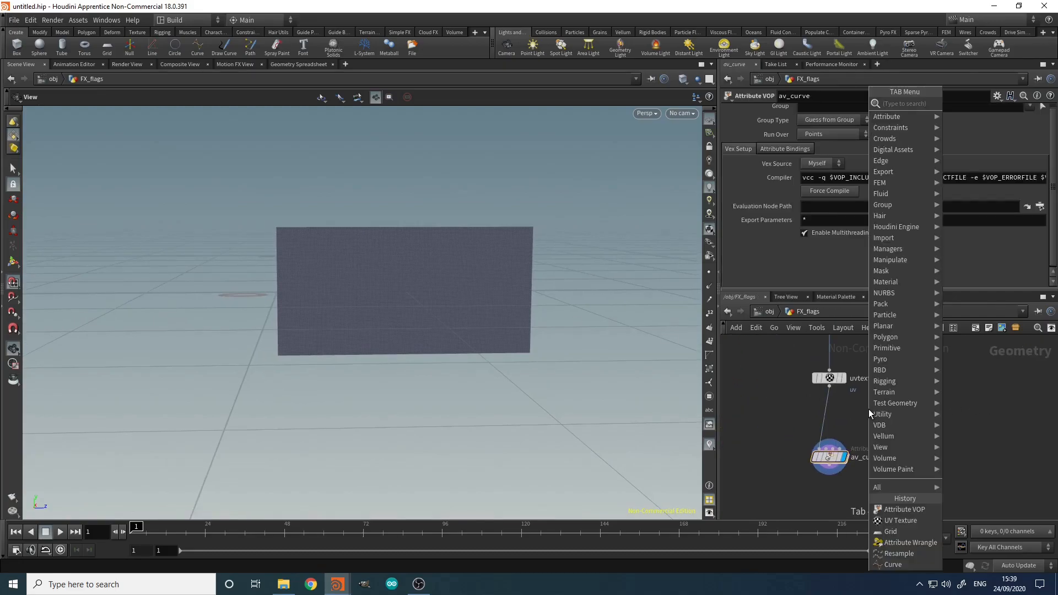
type("norm")
key("Return")
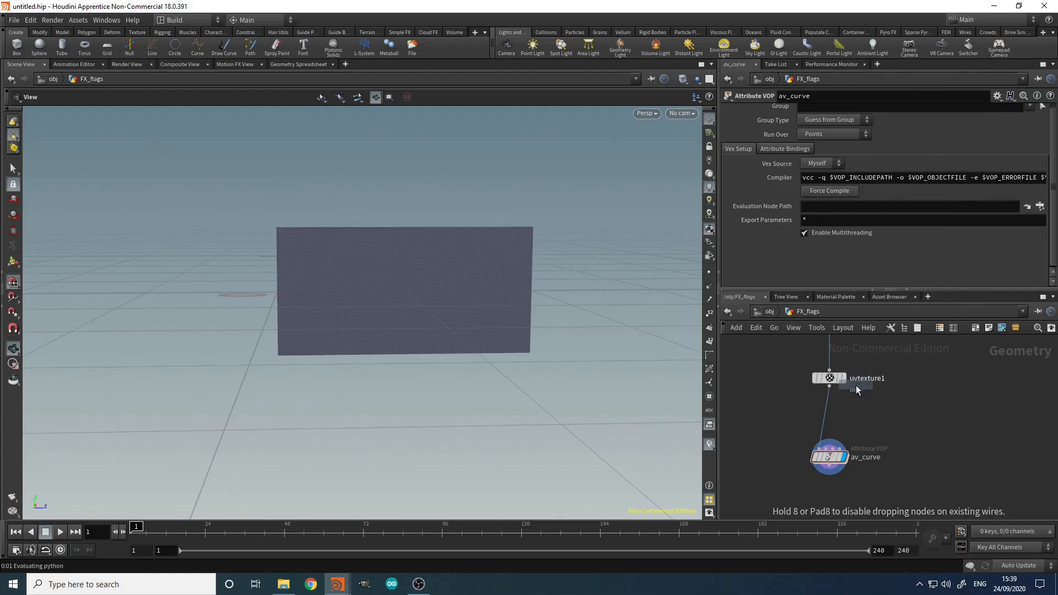
left_click(824, 417)
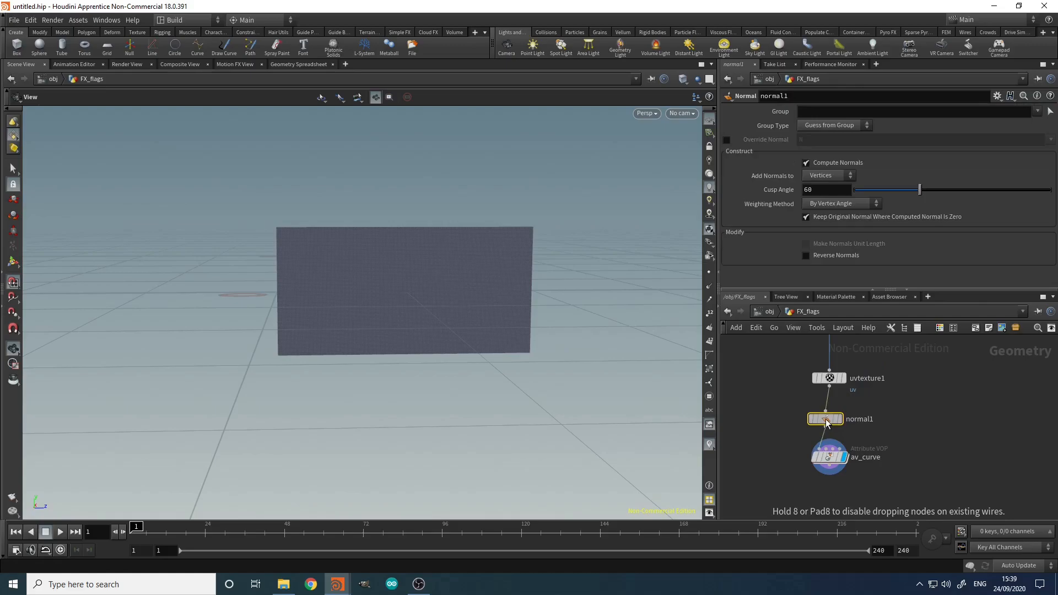
Step: Set Add Normals to Points and display point normals in the viewport
left_click(826, 175)
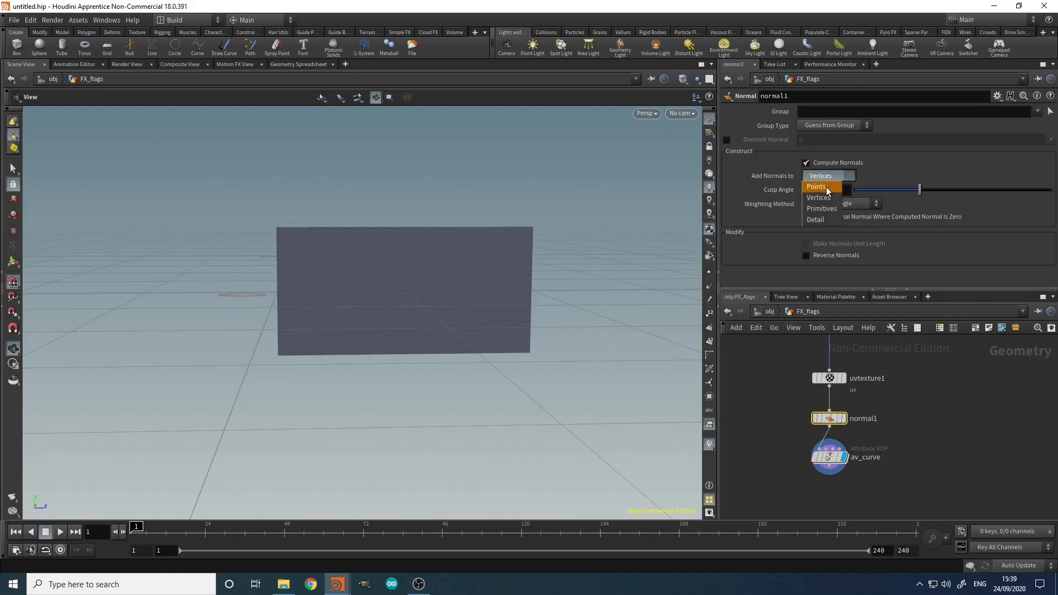
left_click(822, 179)
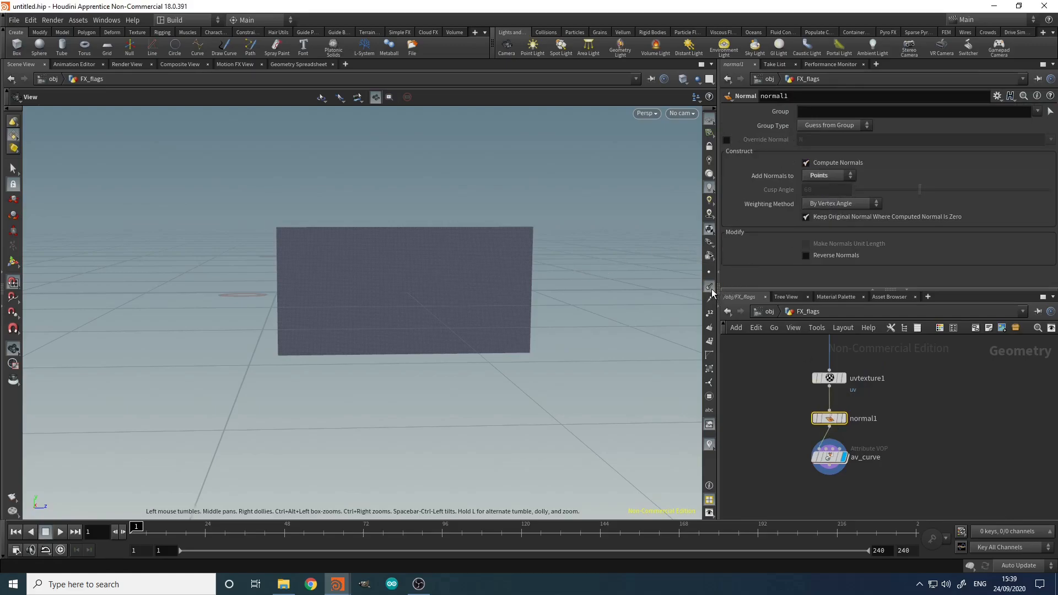
left_click_drag(425, 283, 373, 334)
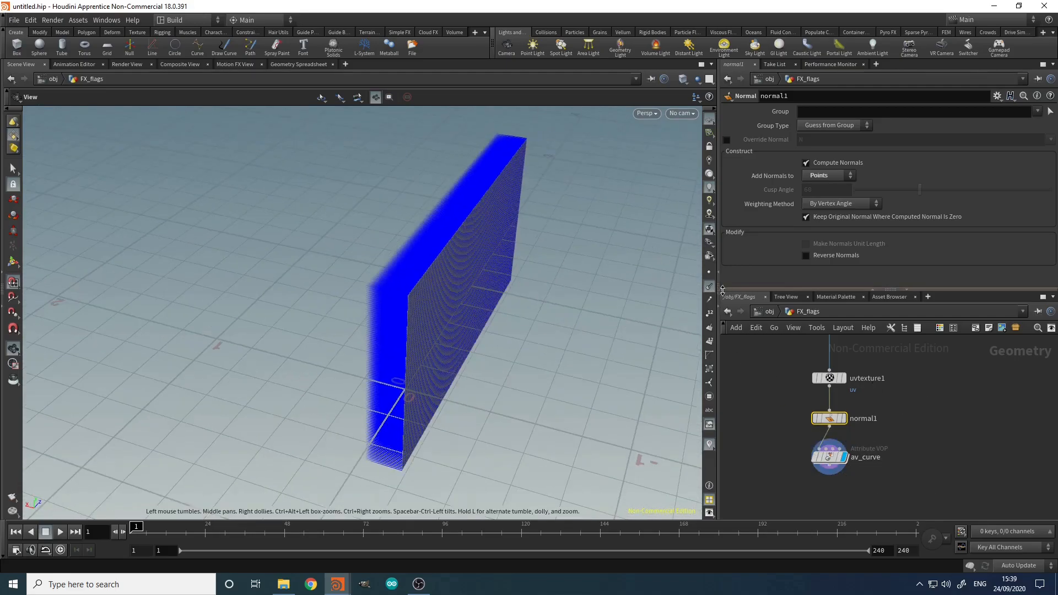
left_click(709, 287)
Step: Add a Cross Product node above vecgetcompon1 and wire N into its vec1 input
mouse_move(836, 463)
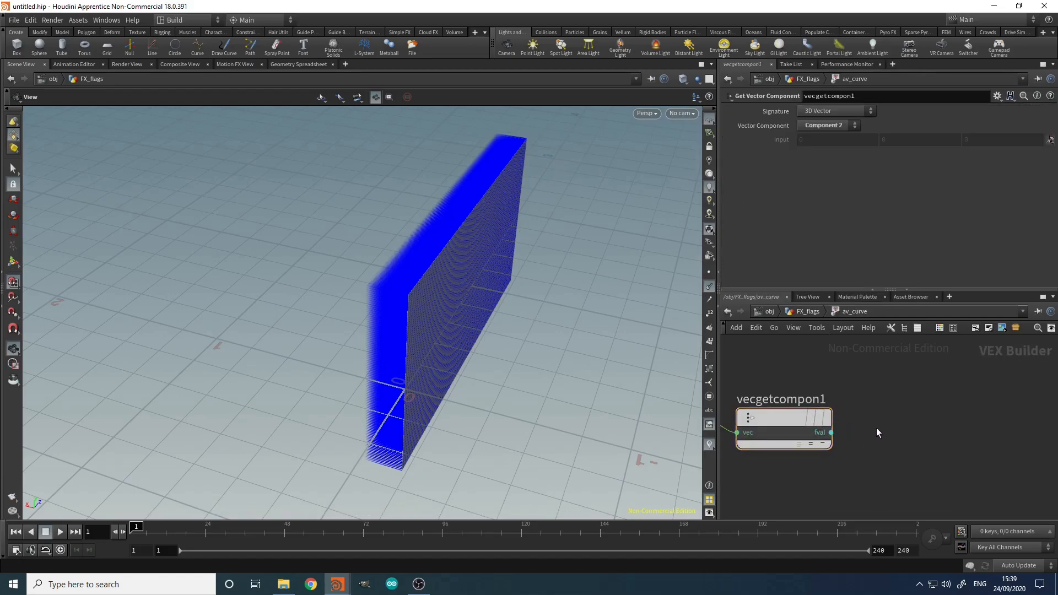
key("Tab")
type("cr")
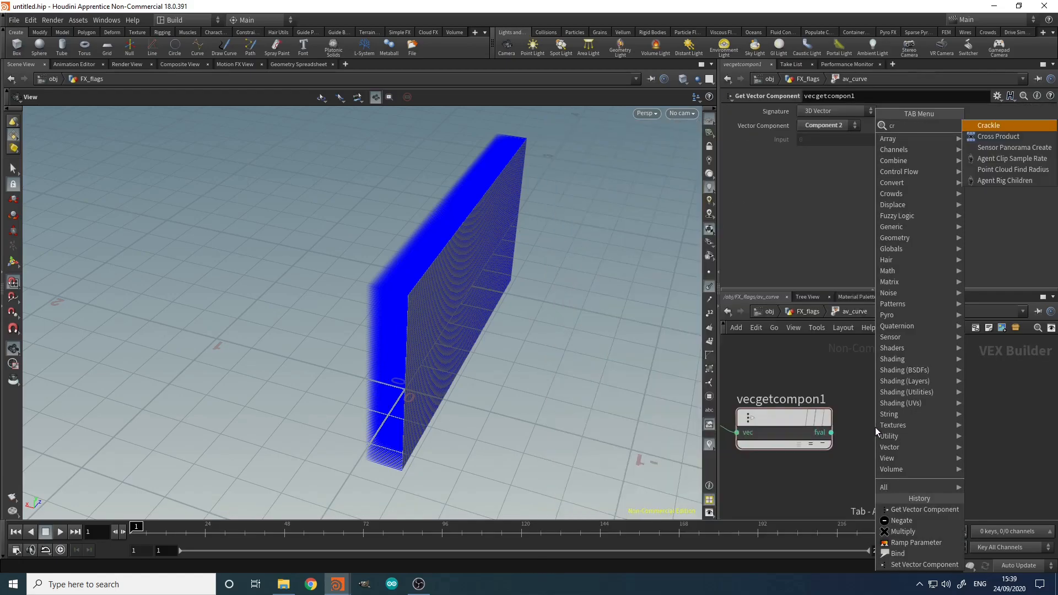
type("oss")
key("Return")
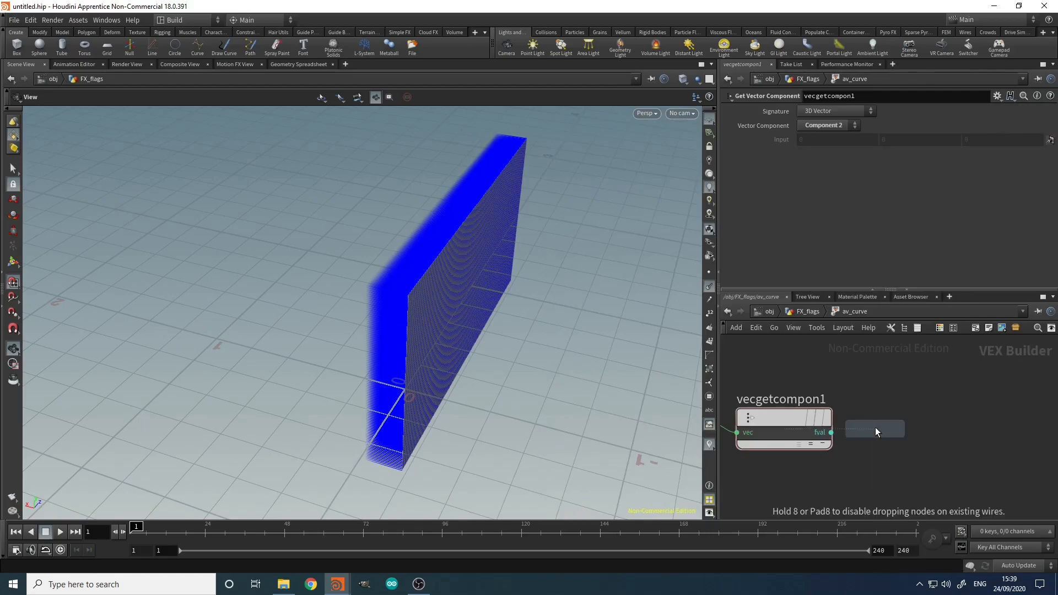
scroll(876, 427, "down", 5)
scroll(873, 425, "up", 2)
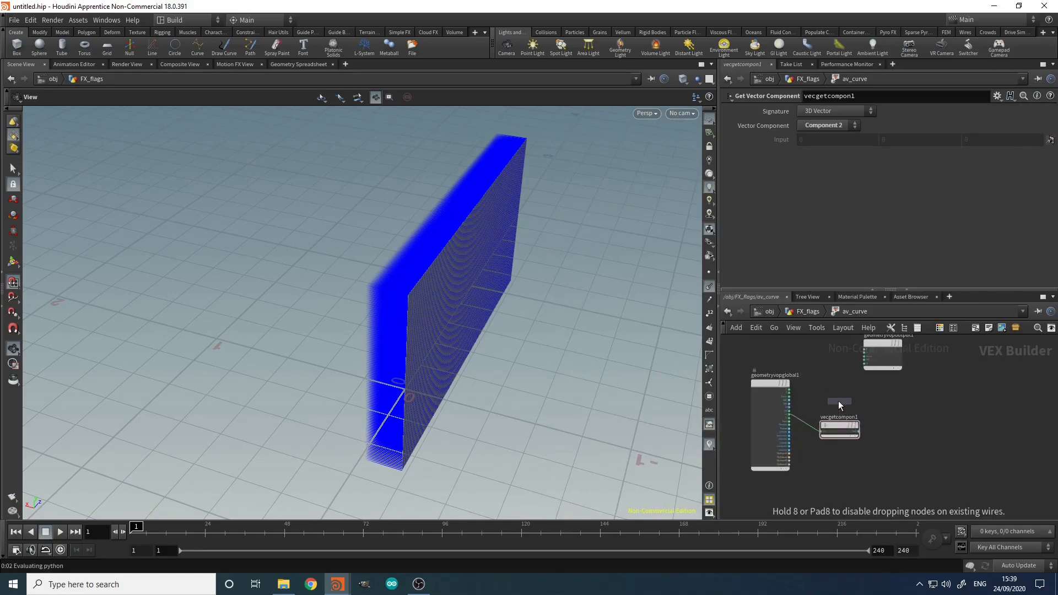
left_click(824, 404)
scroll(798, 410, "up", 5)
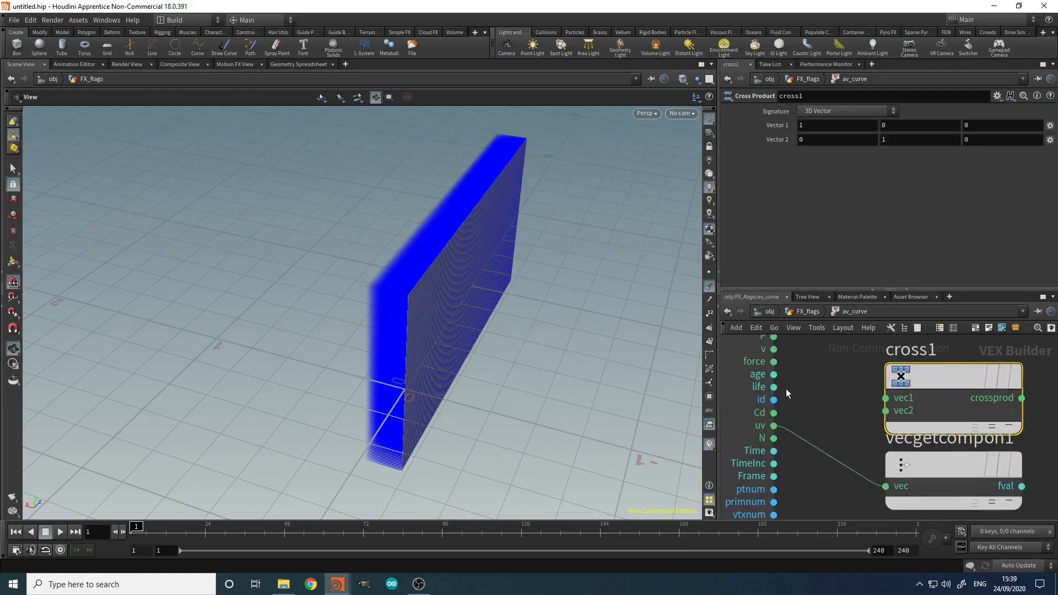
left_click(774, 438)
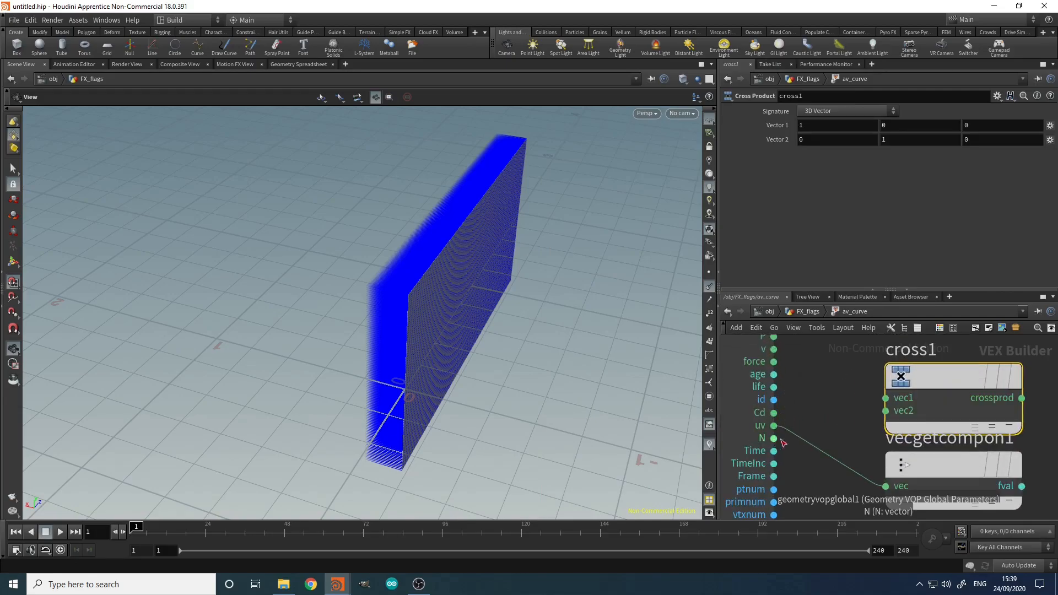
left_click(885, 397)
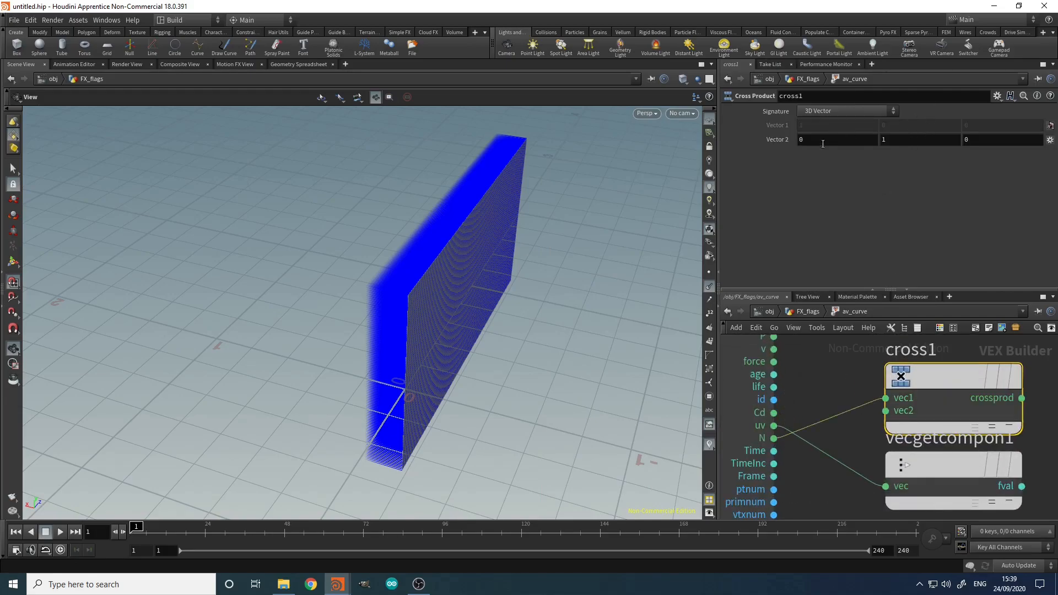
Step: Move cross1 up off vecgetcompon1 and reposition the output node up and right
scroll(959, 386, "down", 5)
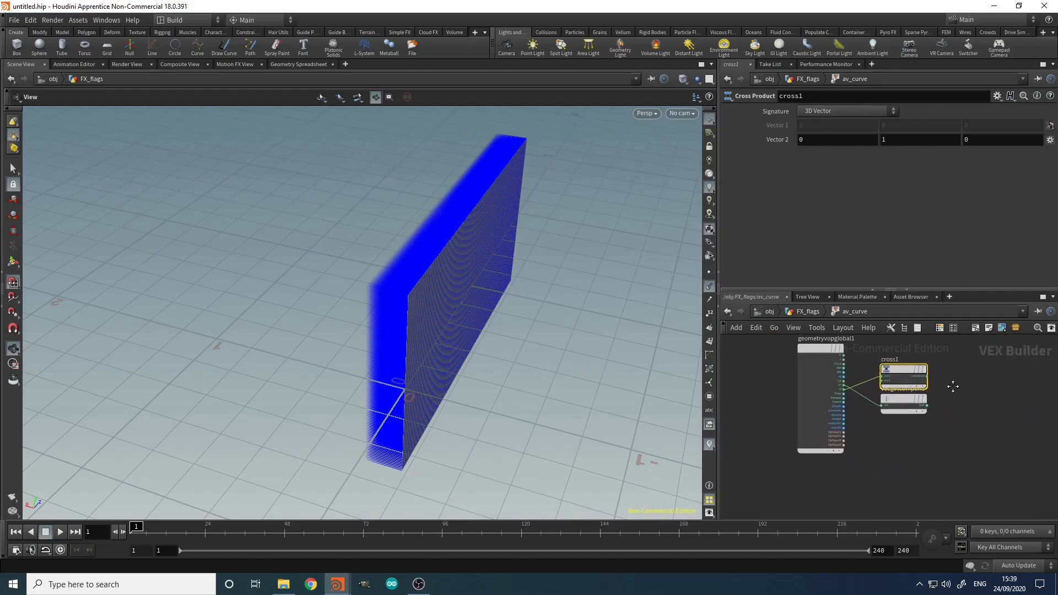
mouse_move(913, 406)
left_click_drag(904, 405, 904, 384)
middle_click_drag(961, 415, 911, 411)
left_click_drag(911, 411, 847, 452)
middle_click_drag(976, 442, 911, 467)
left_click_drag(856, 379, 891, 355)
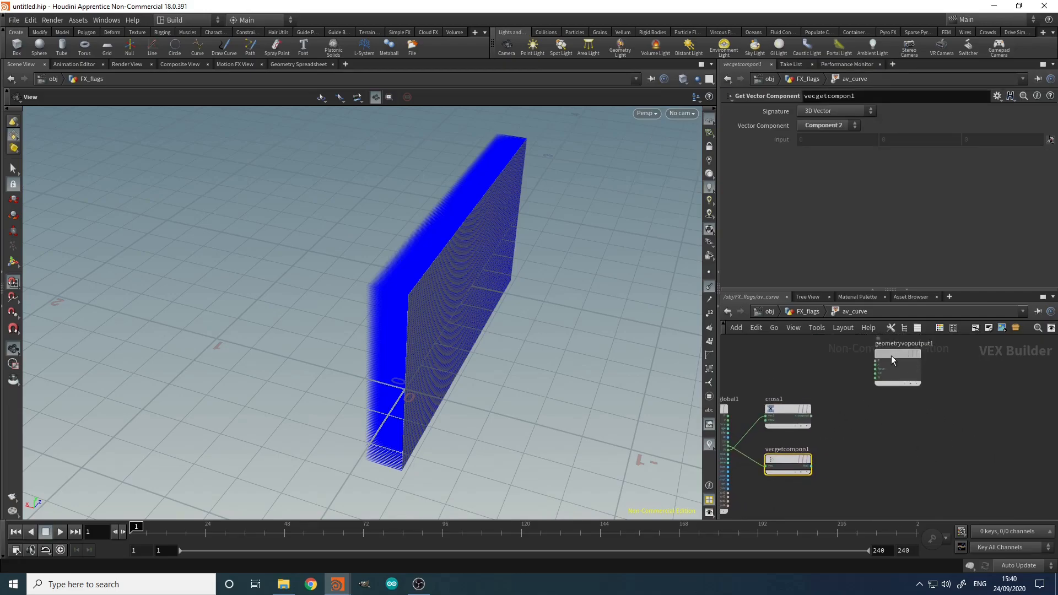
Step: Add a Ramp Parameter node fed by the vector component's fval output
key("Tab")
type("ramp")
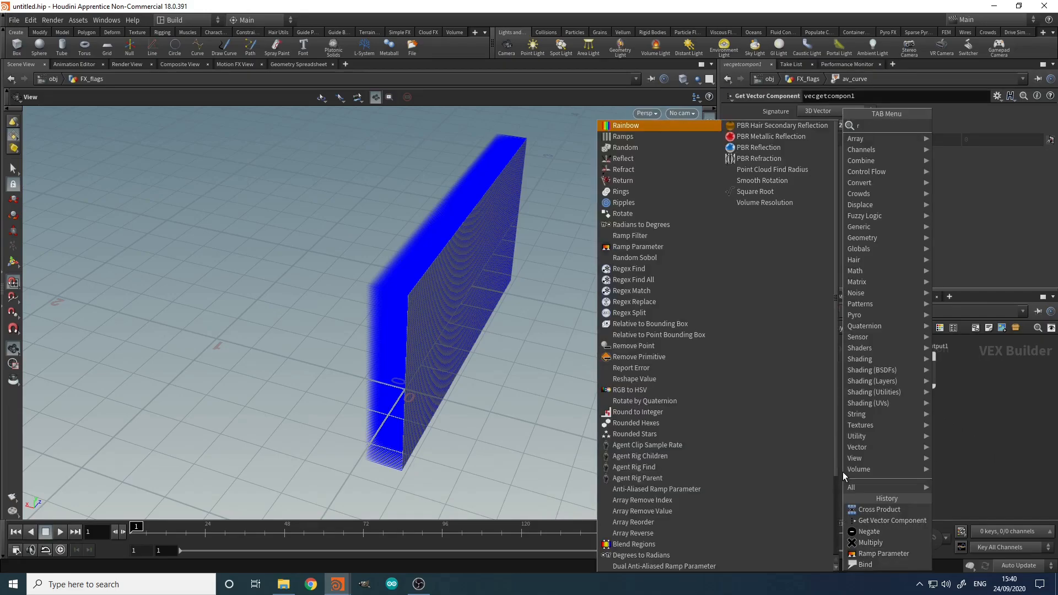
key("Down")
key("Down")
key("Return")
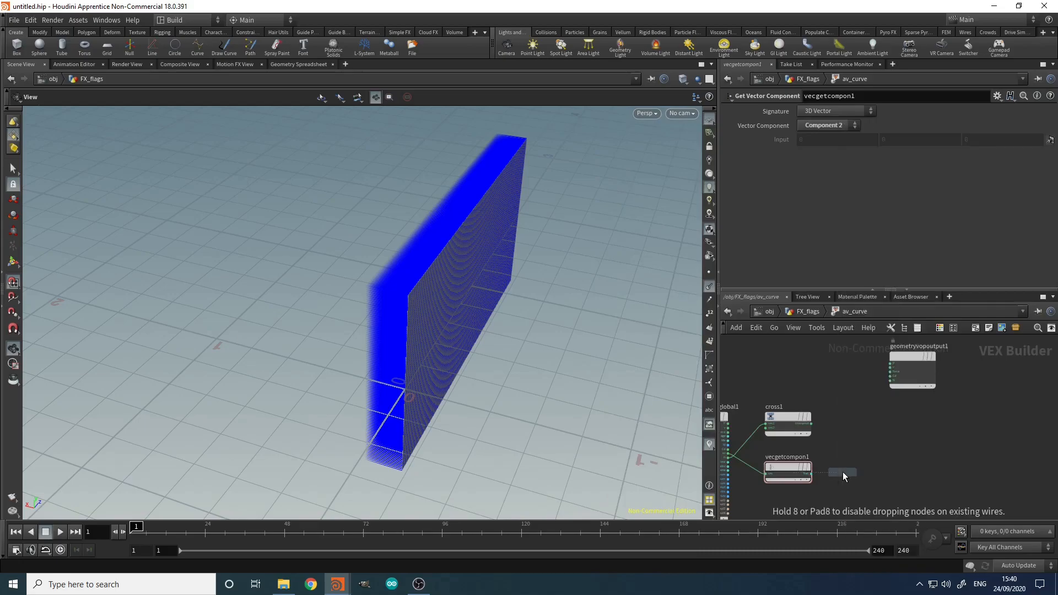
left_click(847, 469)
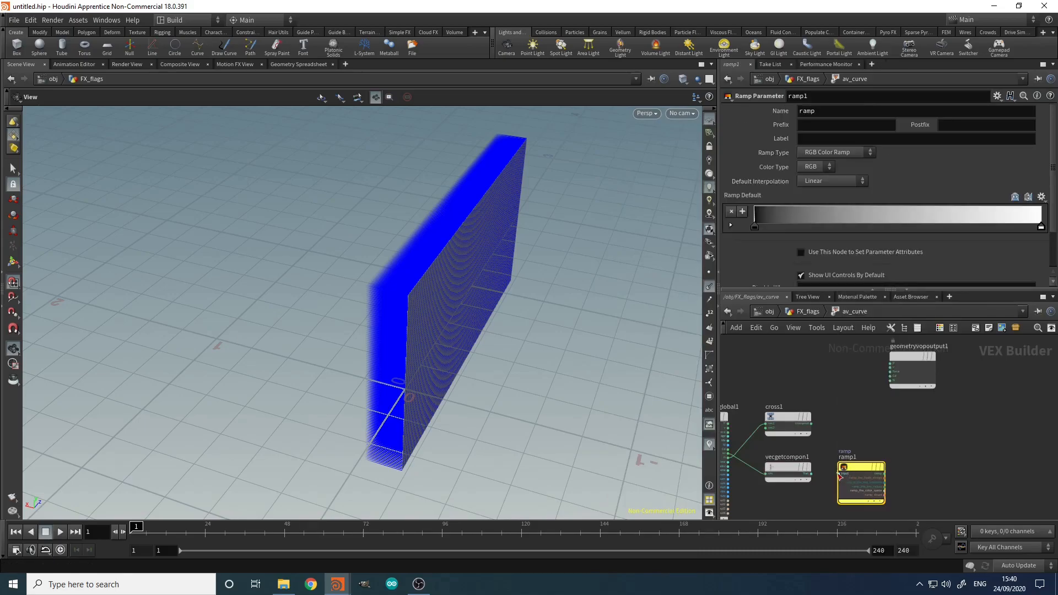
scroll(838, 472, "up", 4)
left_click_drag(777, 477, 841, 476)
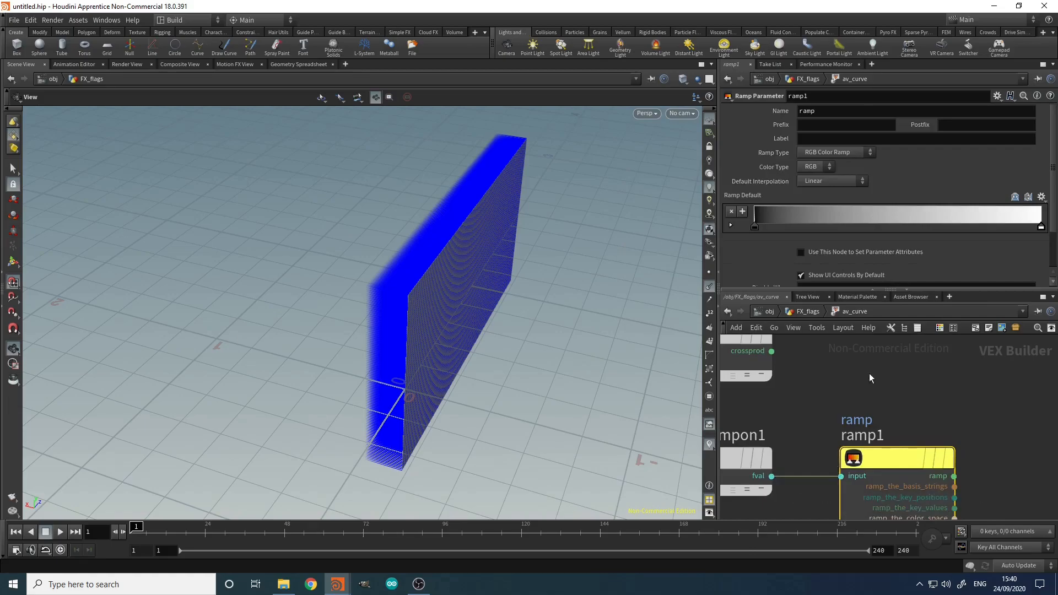
Step: Name the ramp v_ramp, label it V Ramp, and make it a Spline Ramp (float)
left_click(799, 111)
type("v_")
key("Tab")
type("V Ramp")
key("Return")
left_click(842, 157)
left_click(841, 167)
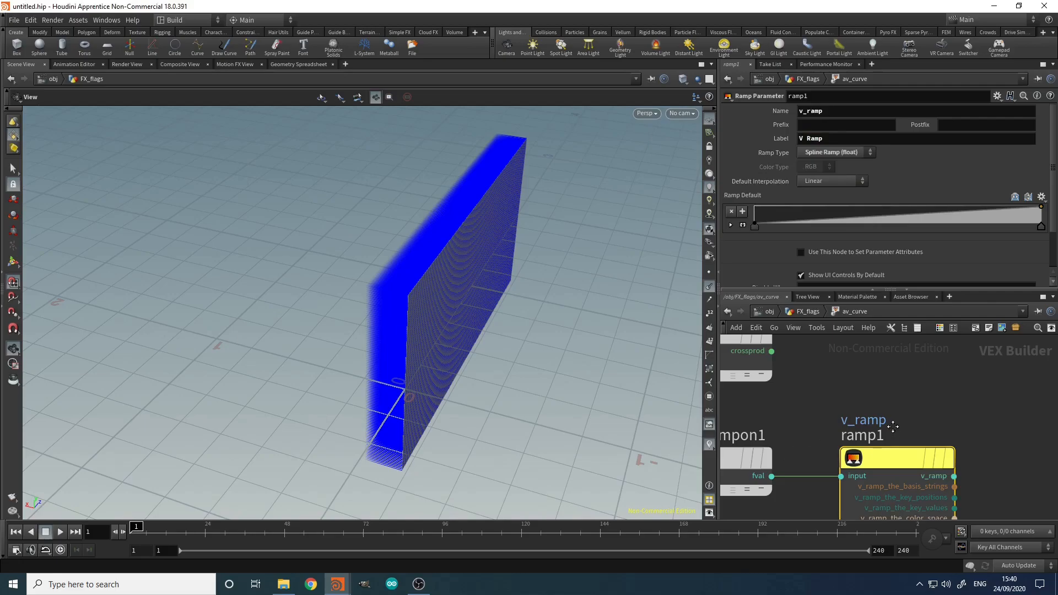
scroll(891, 426, "down", 3)
key("Tab")
Step: Create an Add node and wire the cross product and global P into add1
type("a")
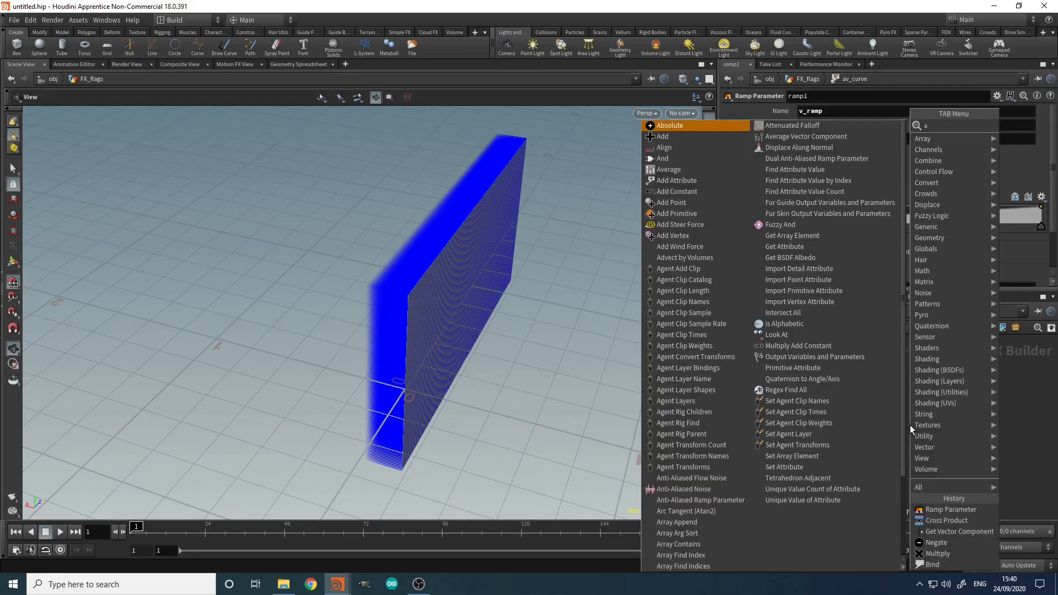
type("dd")
left_click(862, 125)
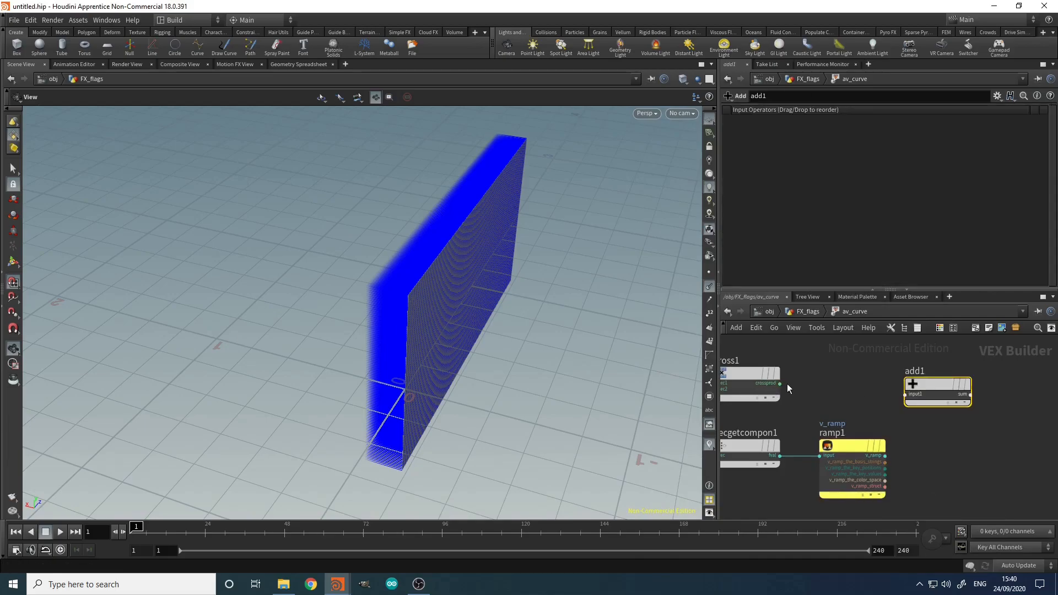
left_click(781, 384)
left_click(906, 394)
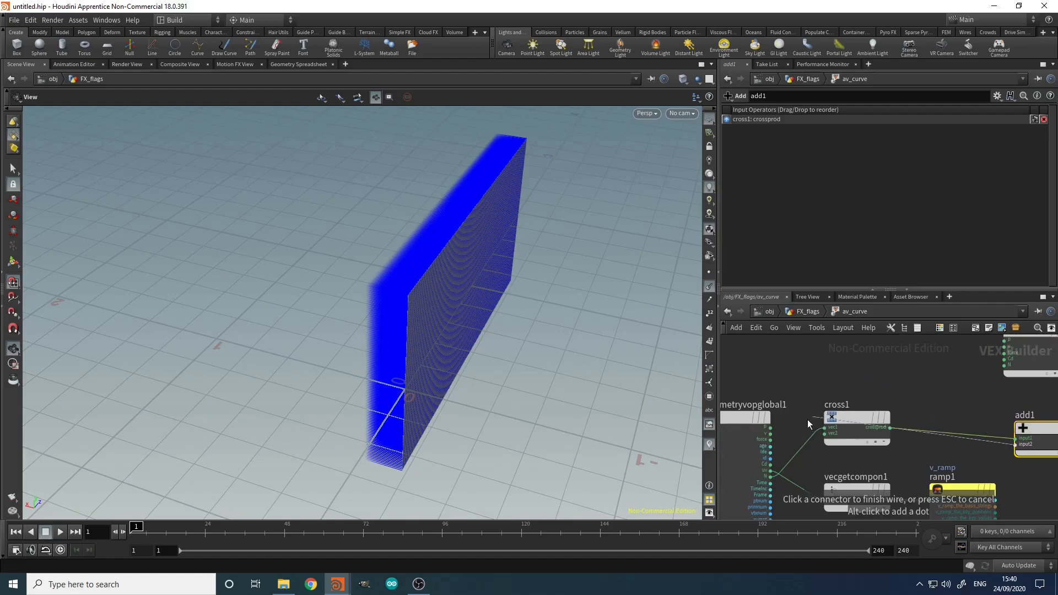
left_click(771, 428)
scroll(888, 437, "down", 3)
scroll(1030, 481, "up", 5)
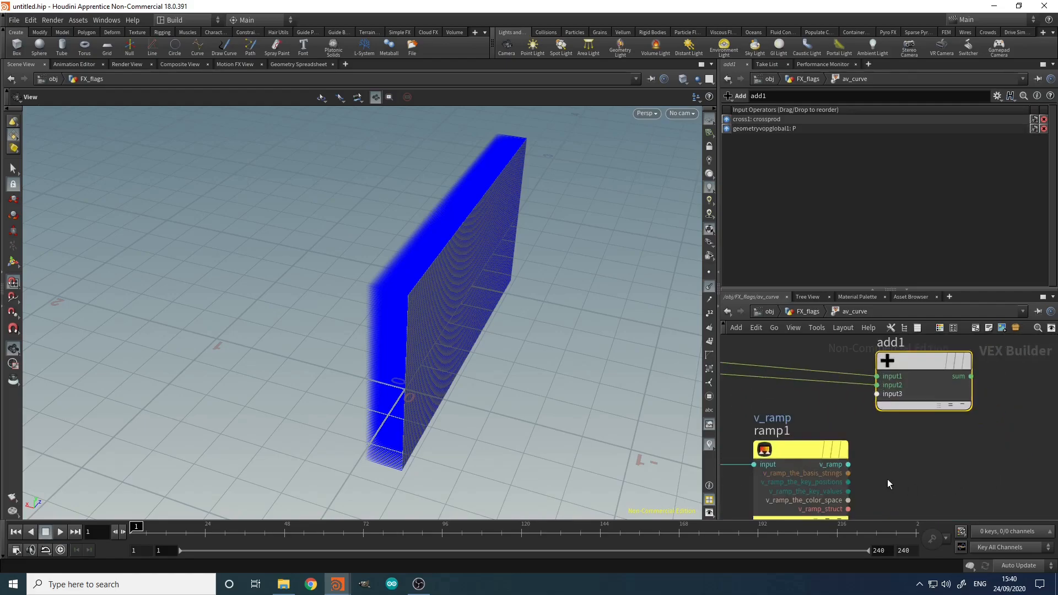
scroll(890, 455, "down", 4)
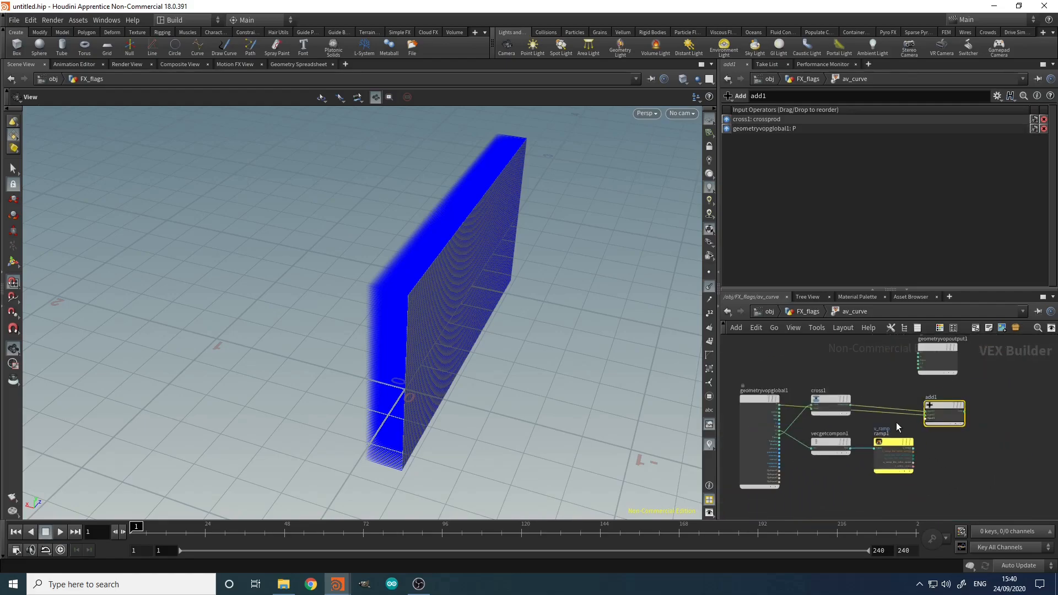
scroll(897, 423, "up", 2)
left_click_drag(966, 398, 1029, 402)
scroll(980, 440, "down", 3)
scroll(979, 430, "up", 3)
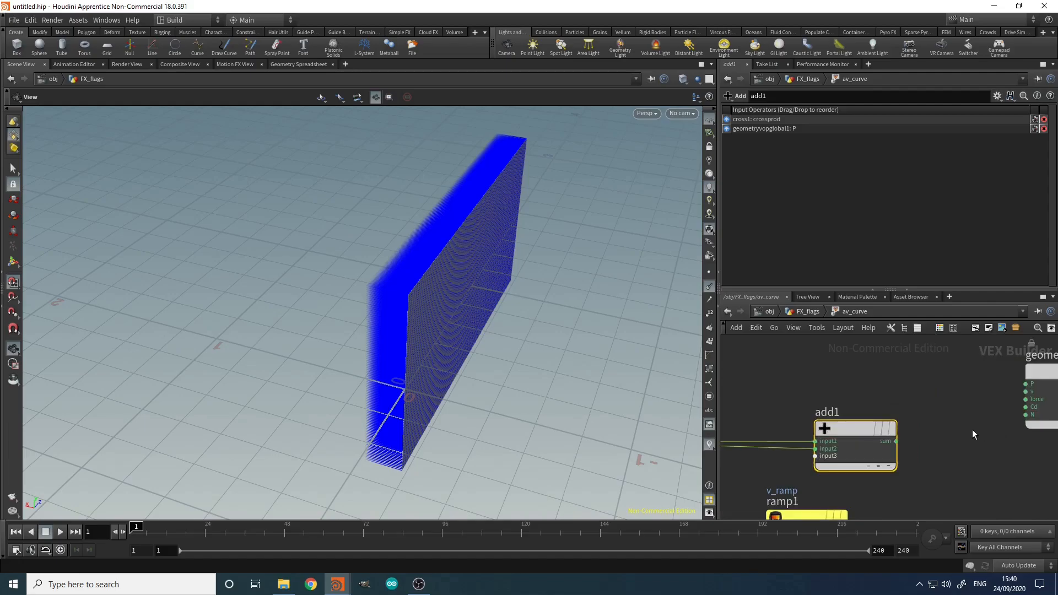
Step: Send add1's sum to the output P, reordering add1's inputs so P comes first
left_click(896, 441)
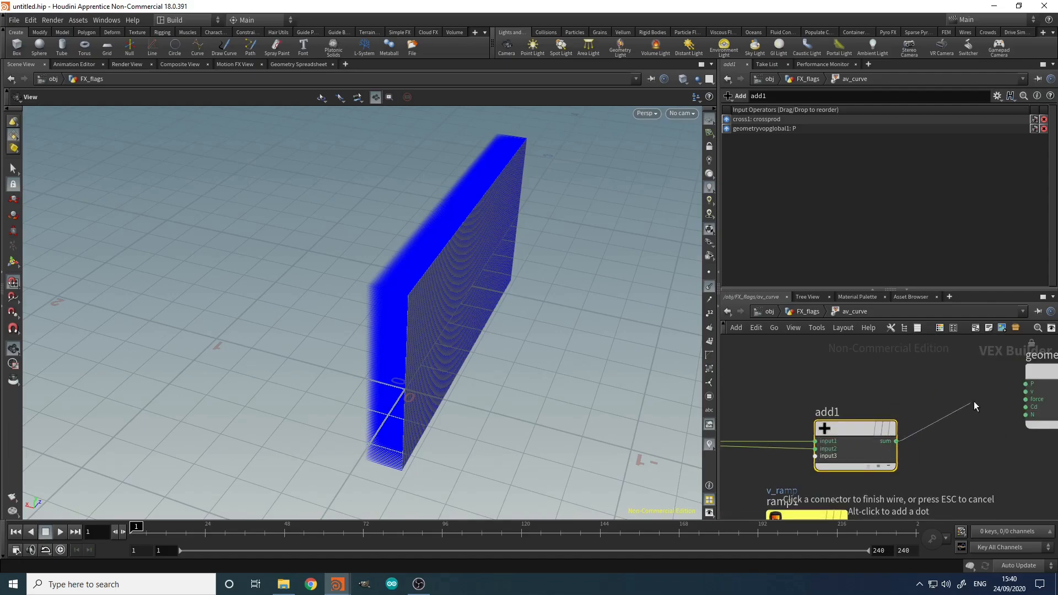
left_click(1007, 386)
middle_click_drag(915, 485, 886, 429)
scroll(889, 430, "down", 5)
scroll(909, 431, "up", 3)
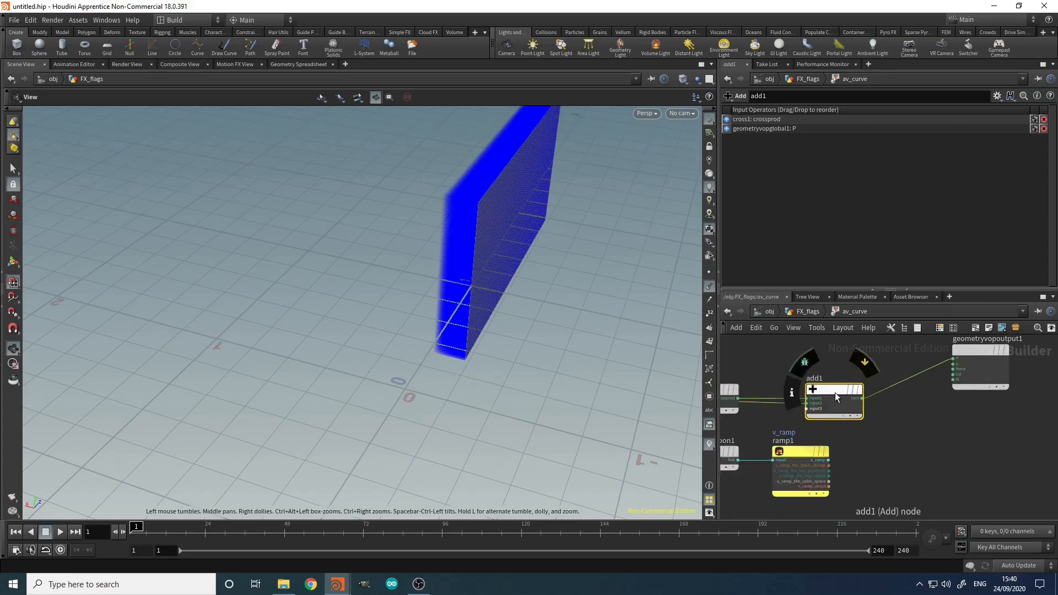
left_click_drag(726, 121, 727, 130)
middle_click_drag(907, 479, 912, 445)
Step: Insert a Multiply on the cross-product wire with v_ramp as its second input
key("Tab")
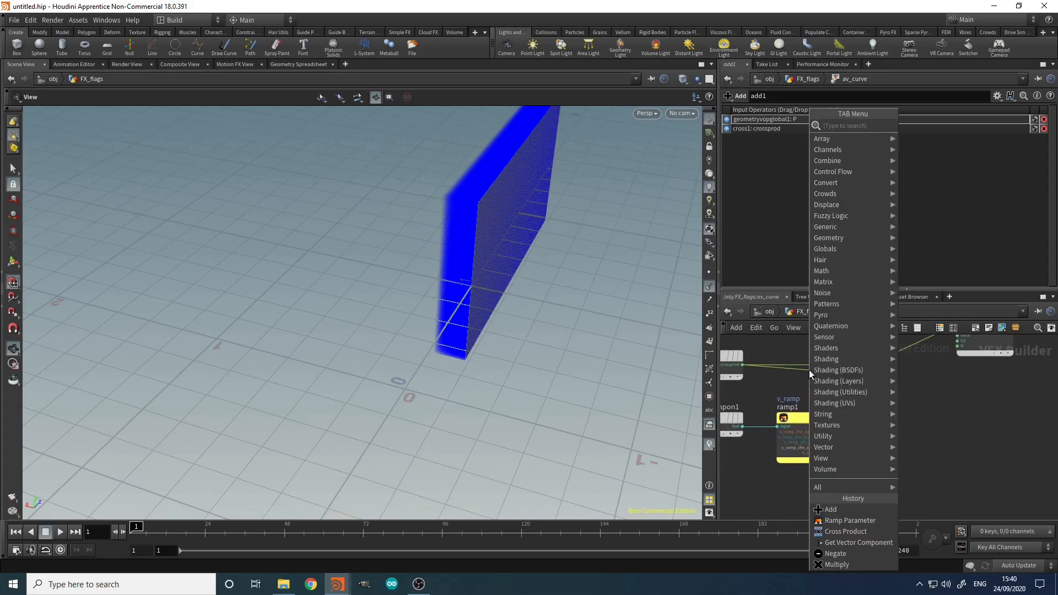
type("mult")
key("Return")
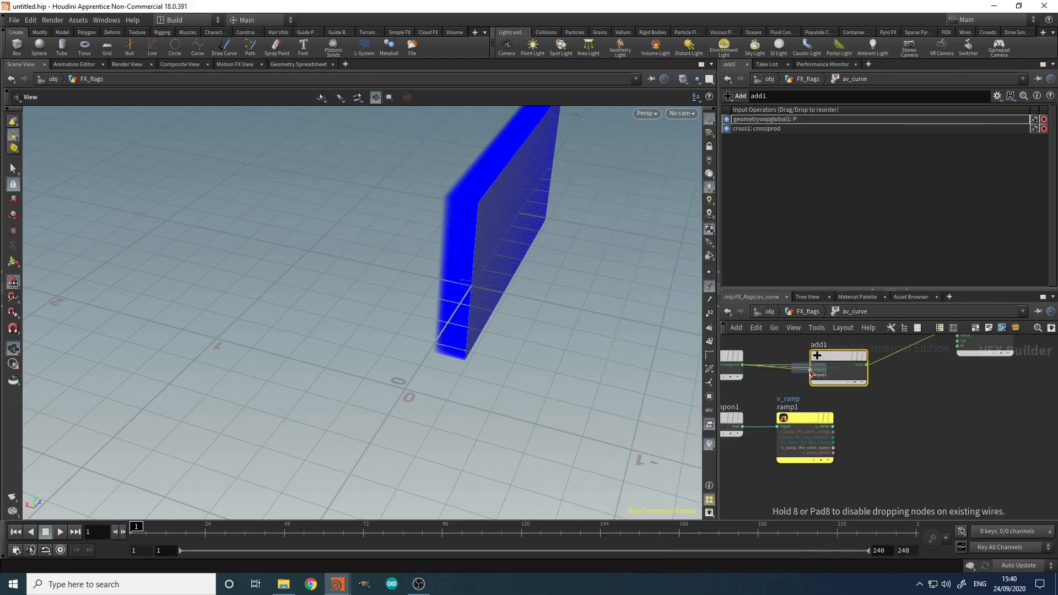
left_click(863, 426)
scroll(860, 430, "up", 3)
left_click(808, 426)
left_click(869, 449)
scroll(987, 480, "down", 4)
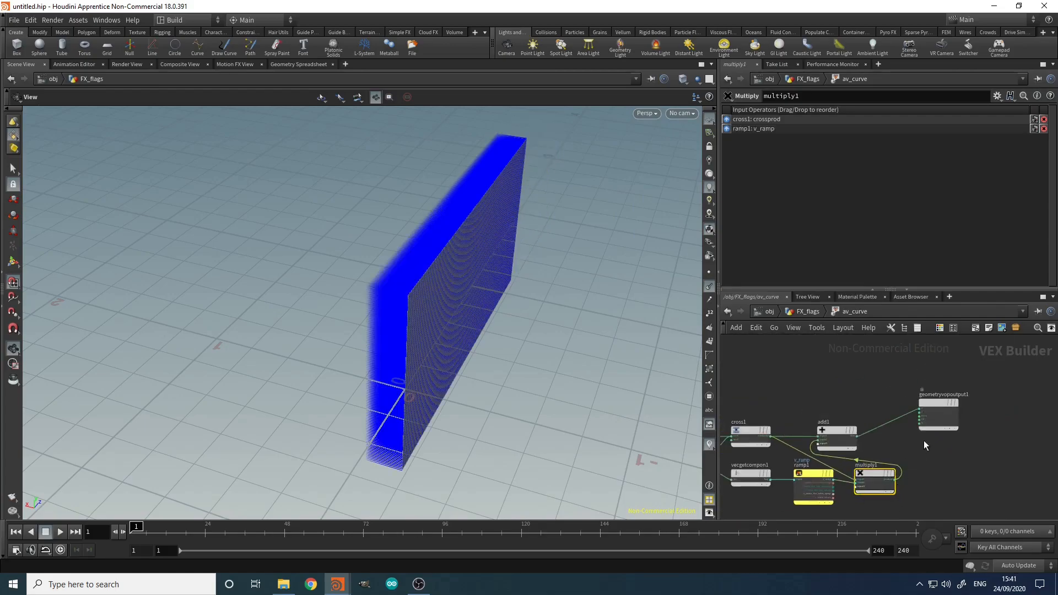
left_click_drag(837, 434, 890, 403)
left_click_drag(1012, 392, 941, 401)
left_click(854, 378)
Step: At the FX_flags level, add two full-value points to the V Ramp
key("u")
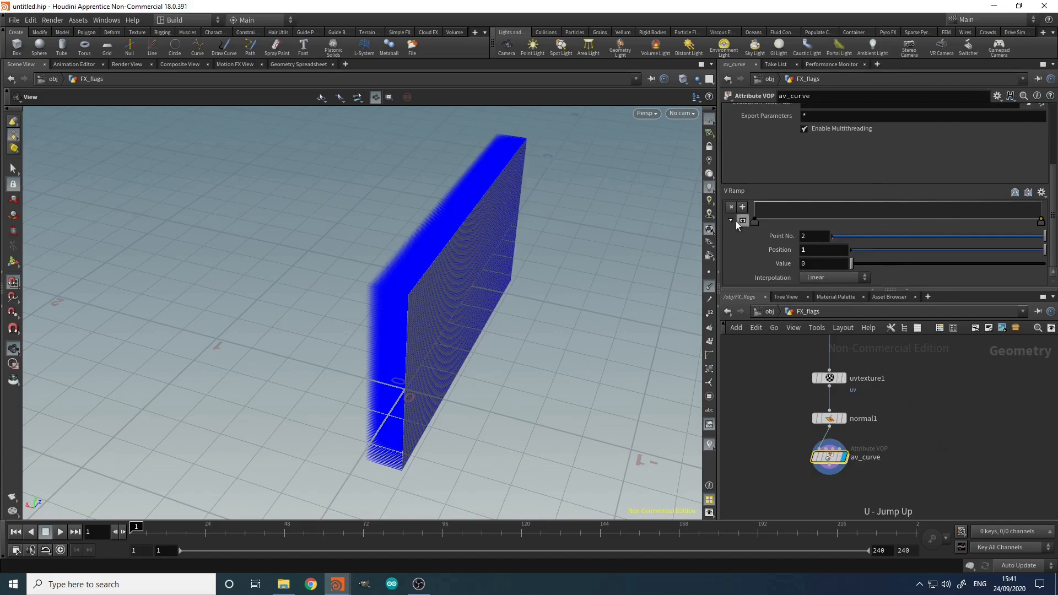
left_click(905, 208)
left_click_drag(904, 207, 907, 199)
left_click_drag(303, 184, 460, 262)
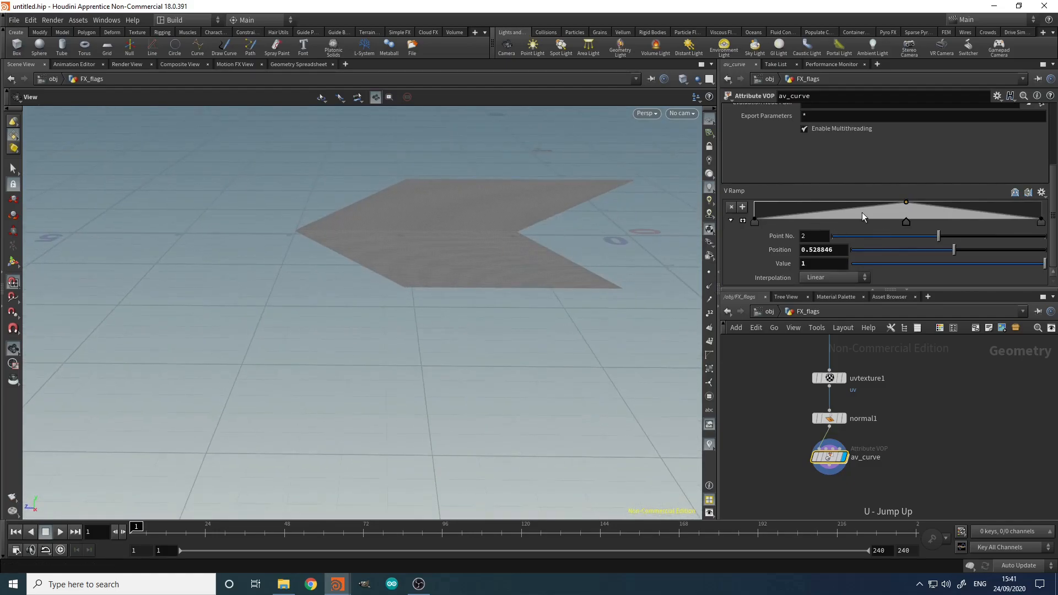
left_click_drag(862, 213, 831, 199)
left_click_drag(904, 221, 965, 222)
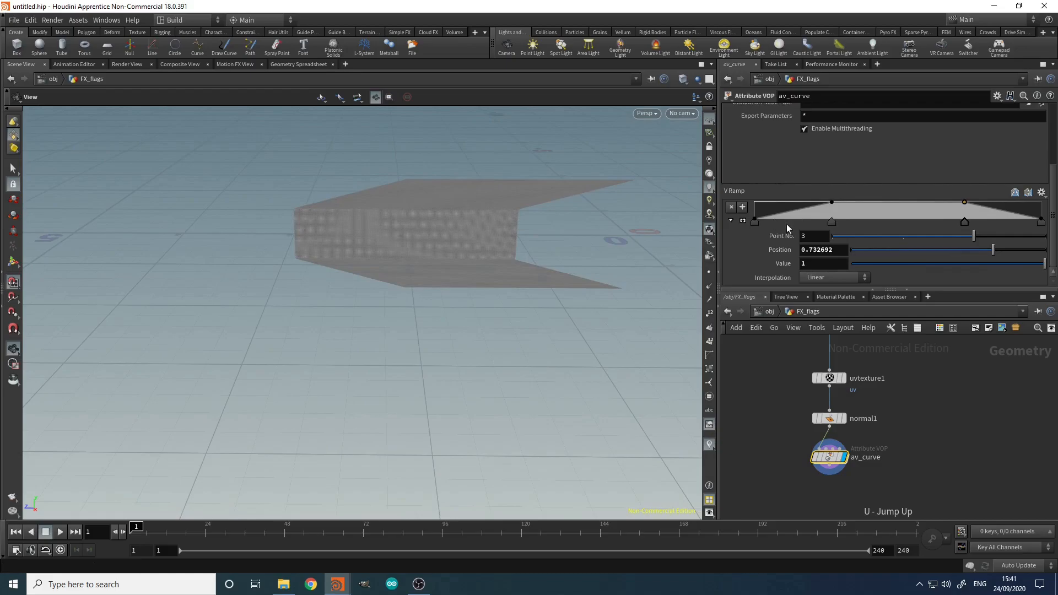
Step: Position the raised V Ramp points at 0.25 and 0.75
left_click(832, 221)
left_click_drag(833, 252, 809, 251)
type("25")
key("Return")
left_click(966, 223)
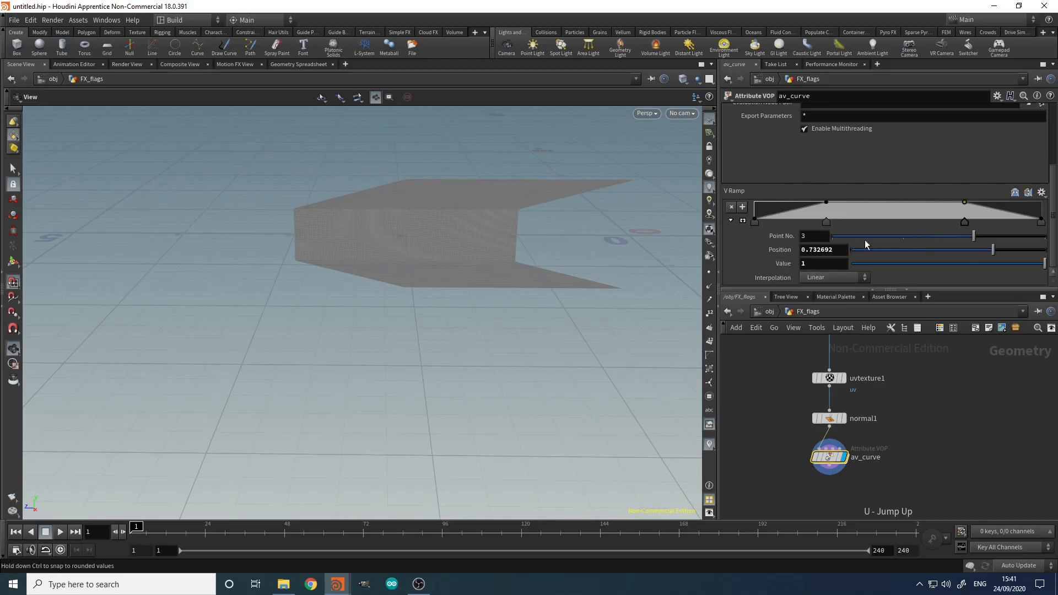
left_click_drag(837, 251, 812, 252)
type("5")
key("Return")
Step: Set the V Ramp interpolation to B-Spline and orbit to view the bent flag
left_click(755, 223)
left_click(1042, 222)
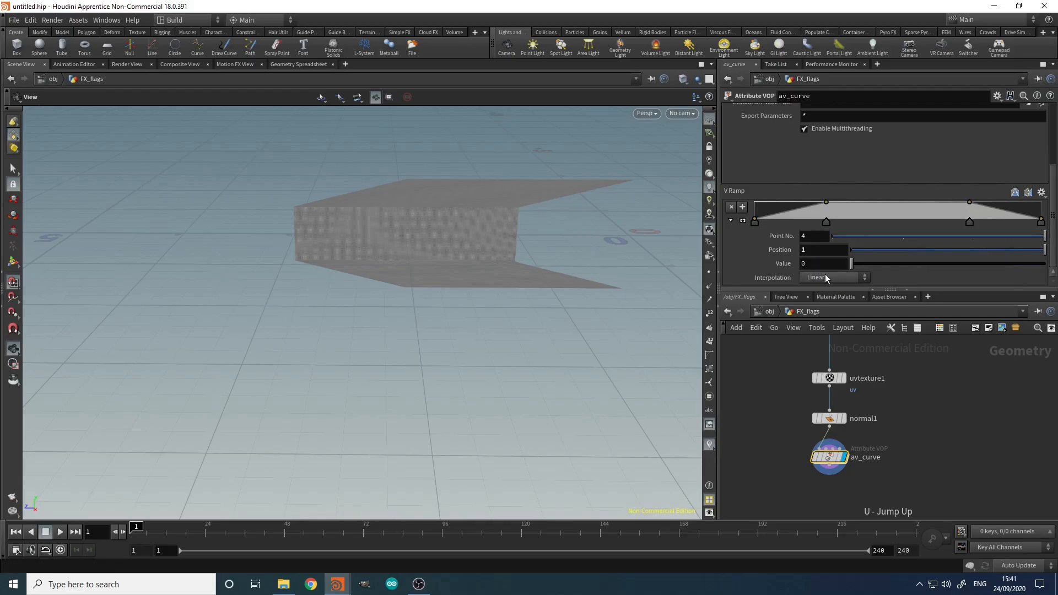
left_click(825, 278)
left_click(820, 343)
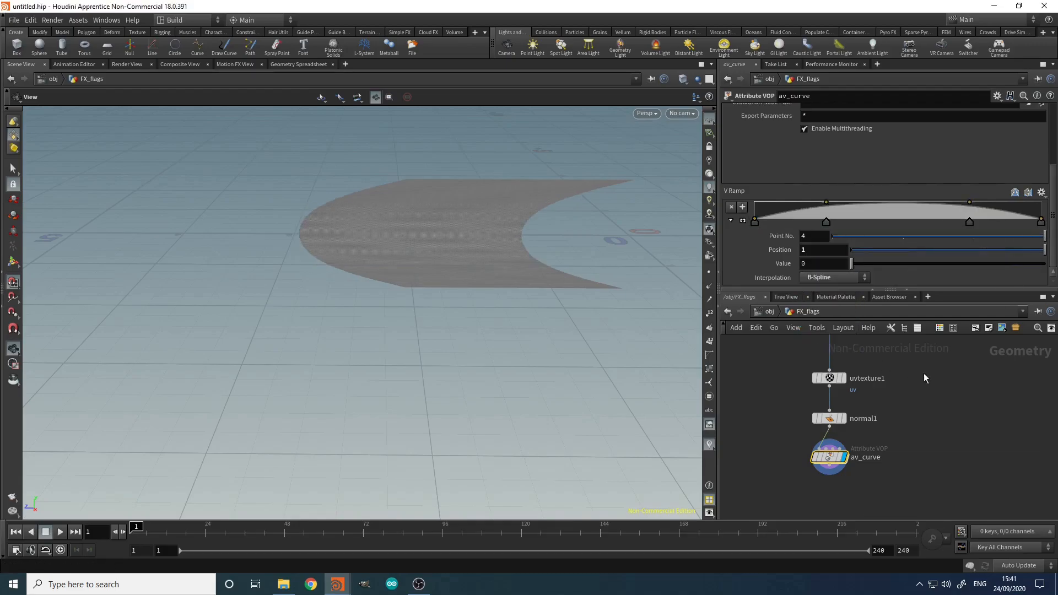
left_click_drag(593, 225, 322, 206)
left_click_drag(574, 300, 511, 286)
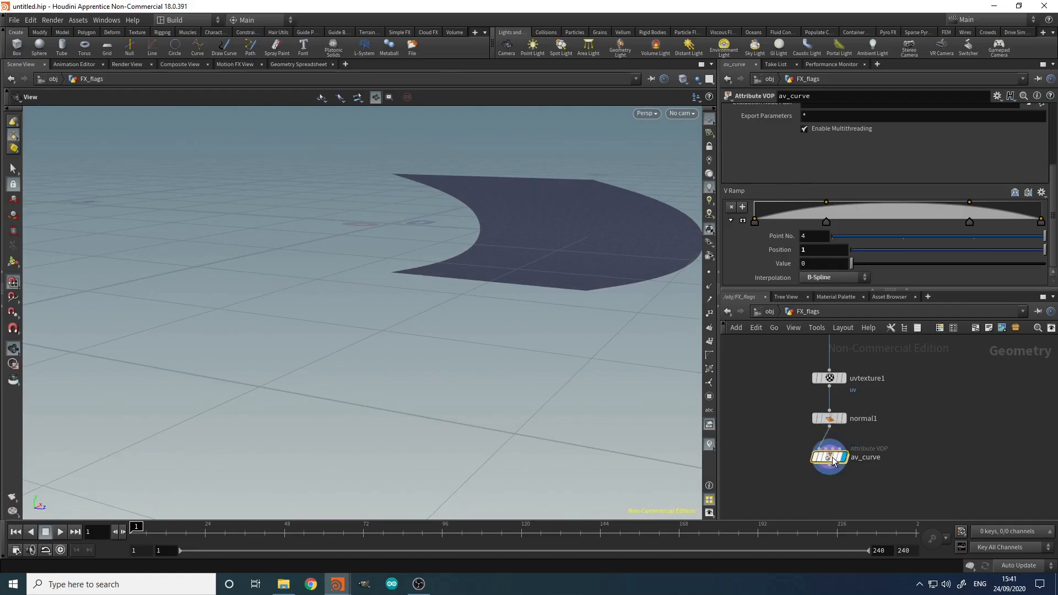
Step: Return inside av_curve and tidy multiply1 and the output node
double_click(831, 458)
left_click_drag(931, 458, 933, 430)
middle_click_drag(982, 463, 906, 458)
left_click(910, 455)
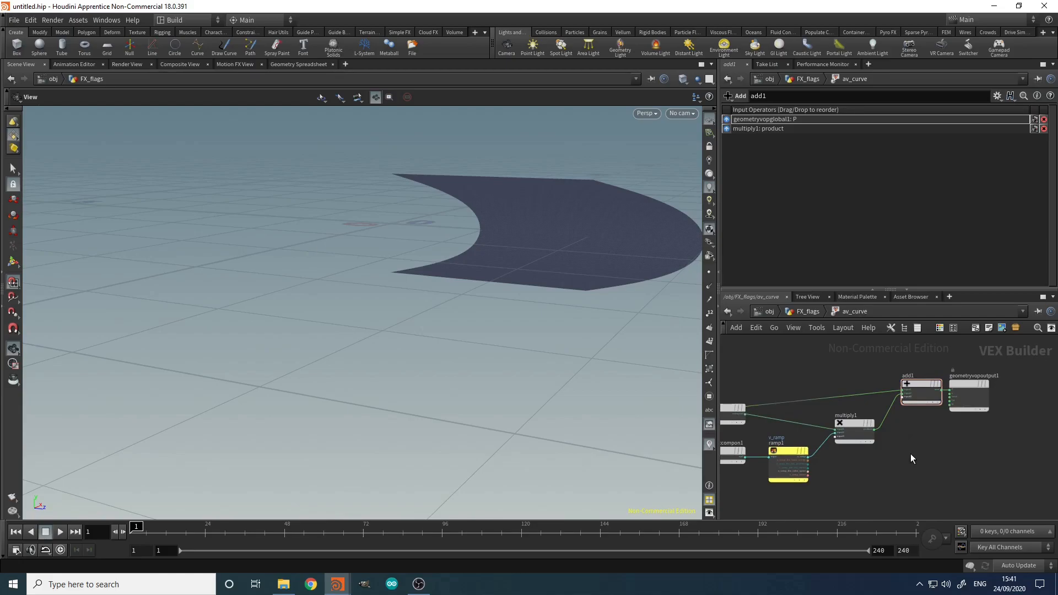
scroll(910, 454, "up", 4)
Step: Promote multiply1's third input to a parameter named curve_mult
right_click(756, 421)
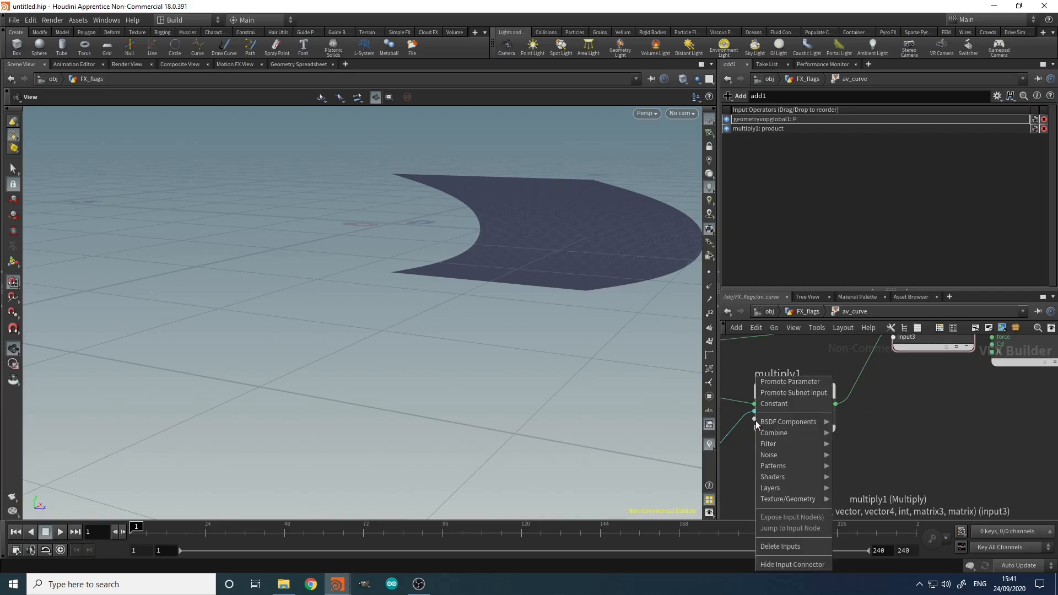
left_click(772, 387)
middle_click_drag(759, 461, 838, 443)
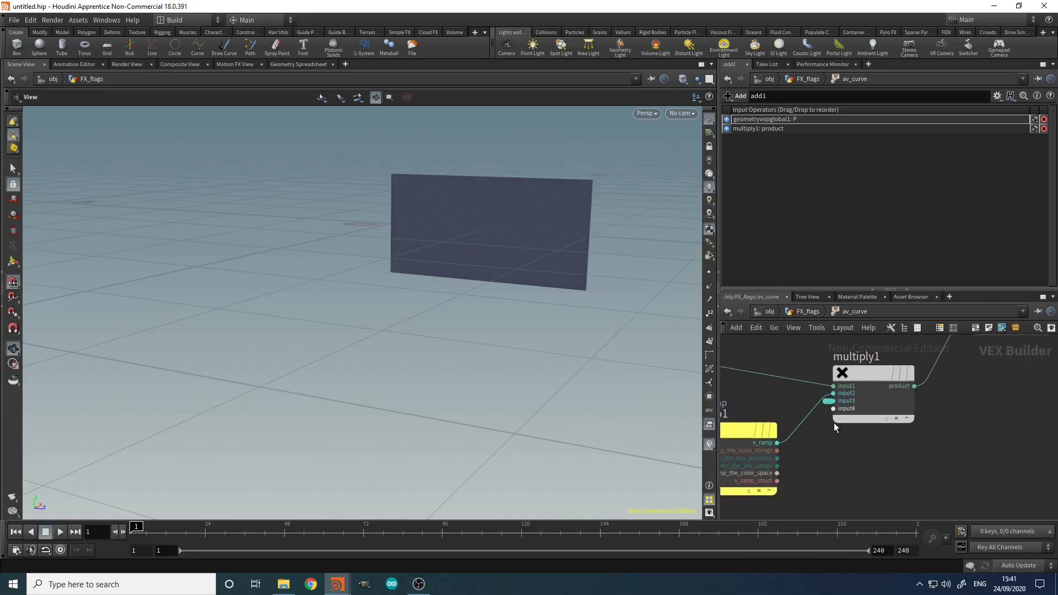
left_click(827, 402)
double_click(811, 111)
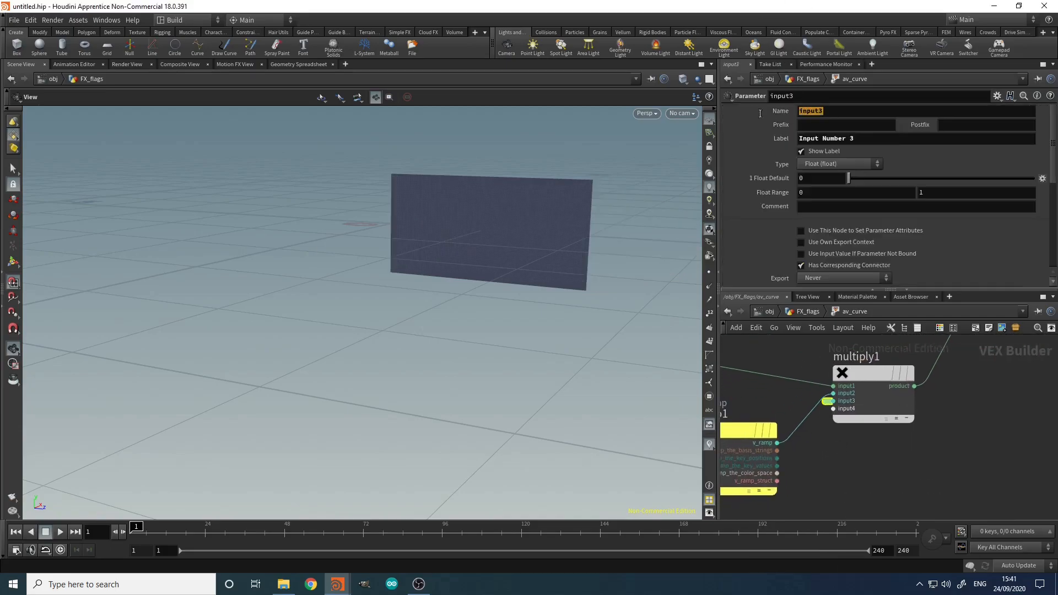
type("curve")
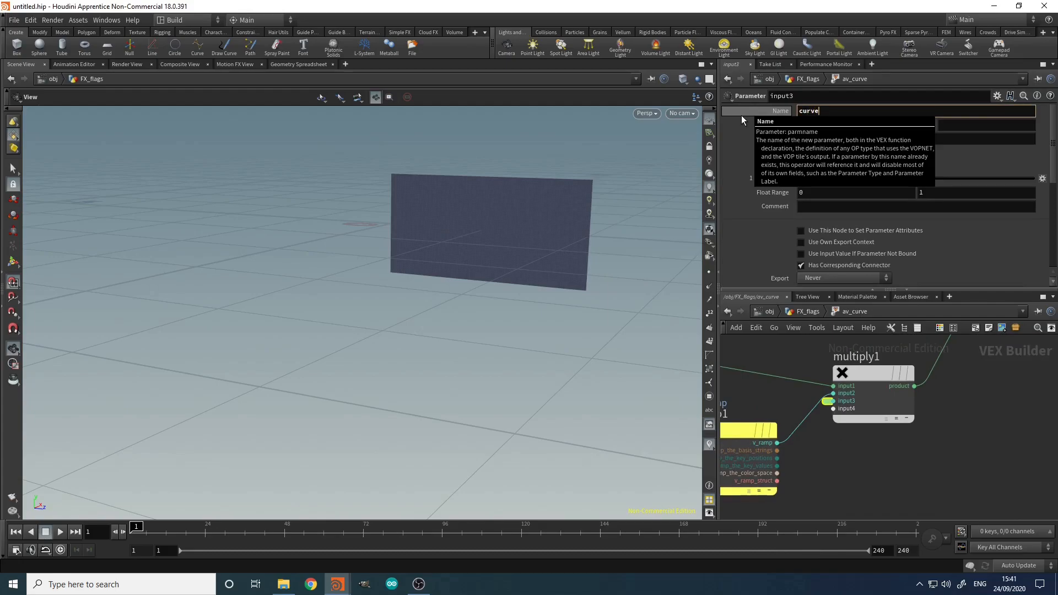
type("_mult")
key("Return")
Step: Label it Curve Mult with default 0.5, preview near frame 98, and return to FX_flags
key("Tab")
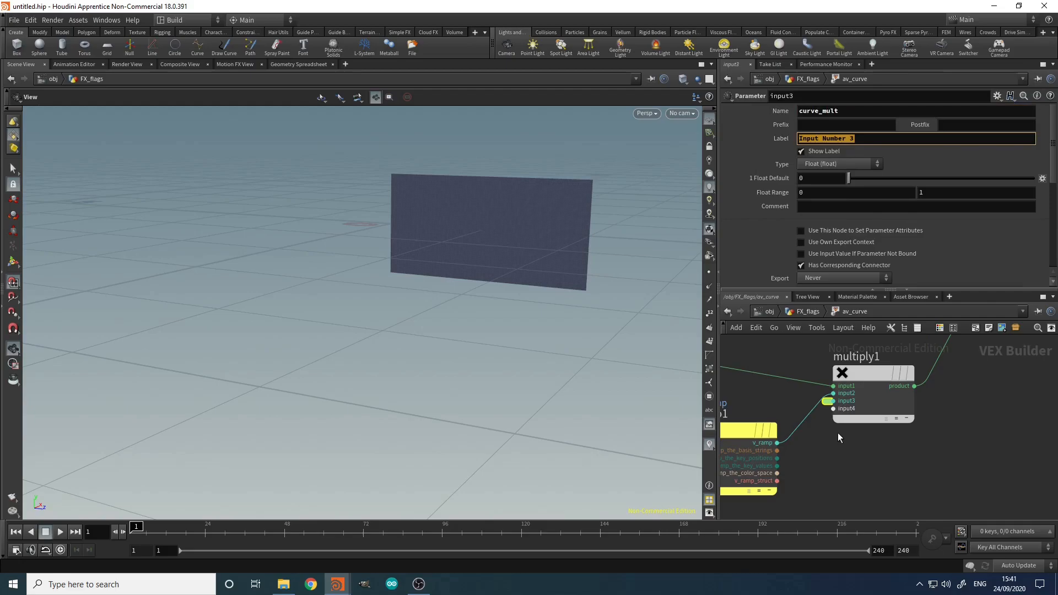
type("Curve Mult")
key("Return")
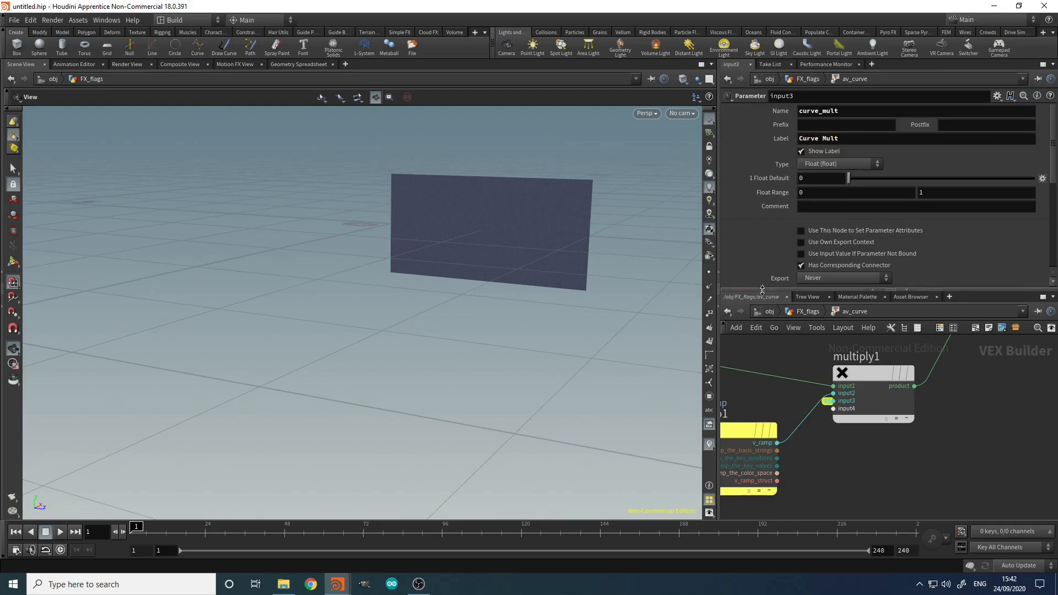
left_click(808, 174)
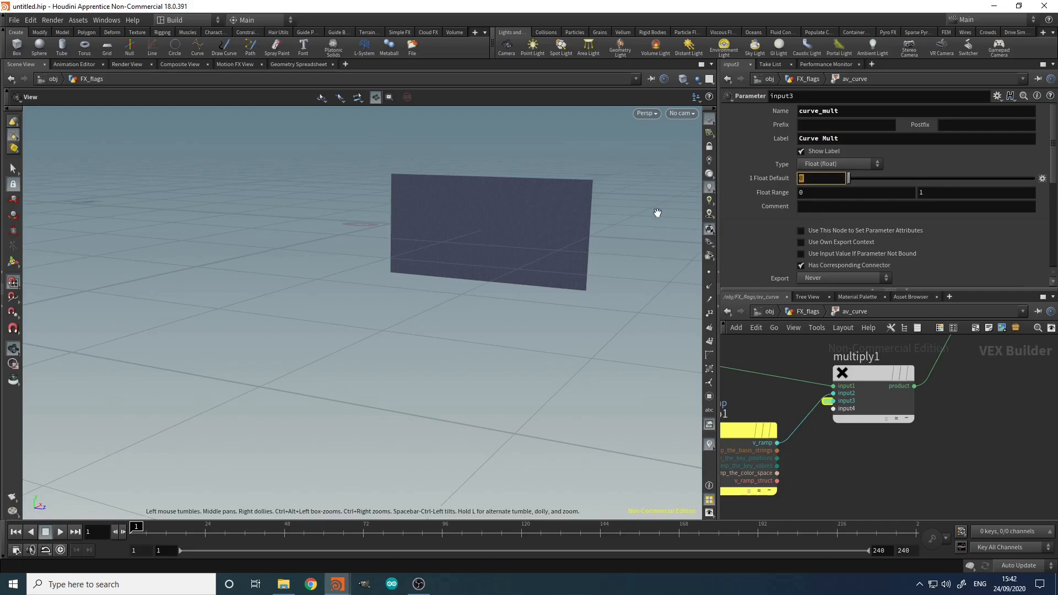
type("0.5")
key("Return")
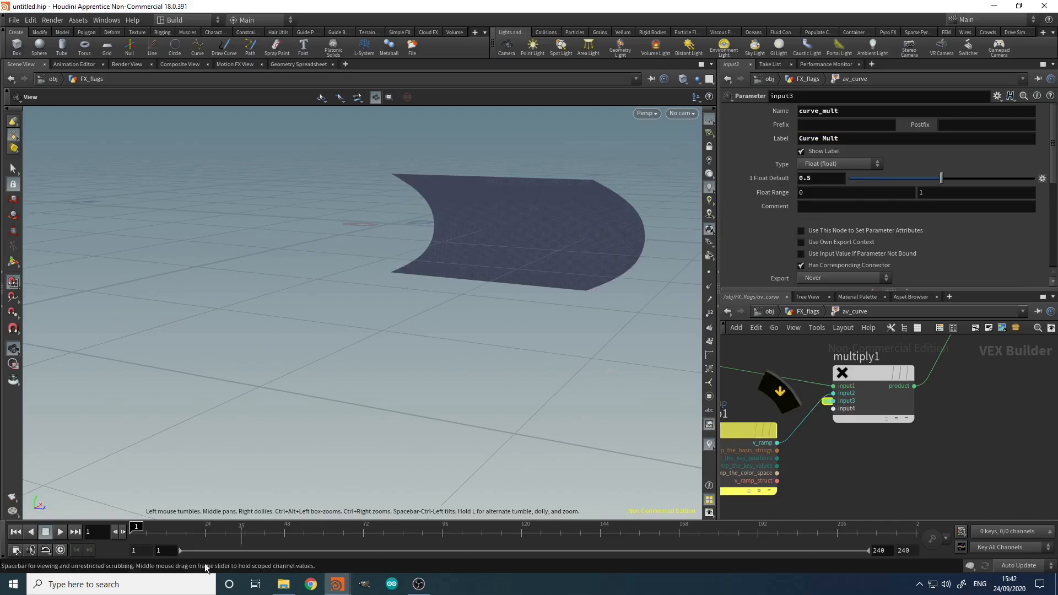
left_click_drag(138, 534, 380, 550)
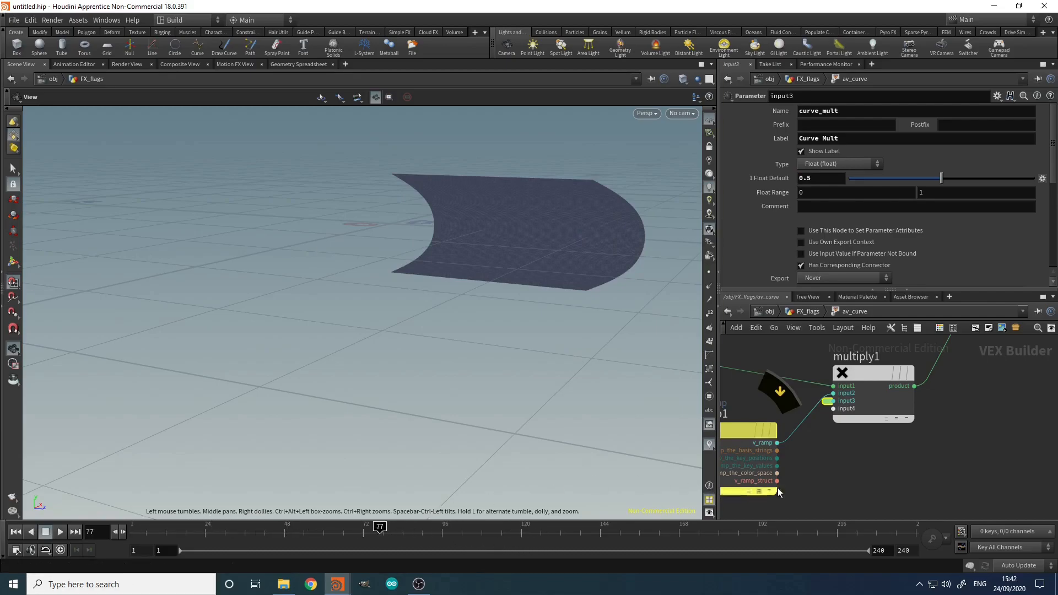
key("u")
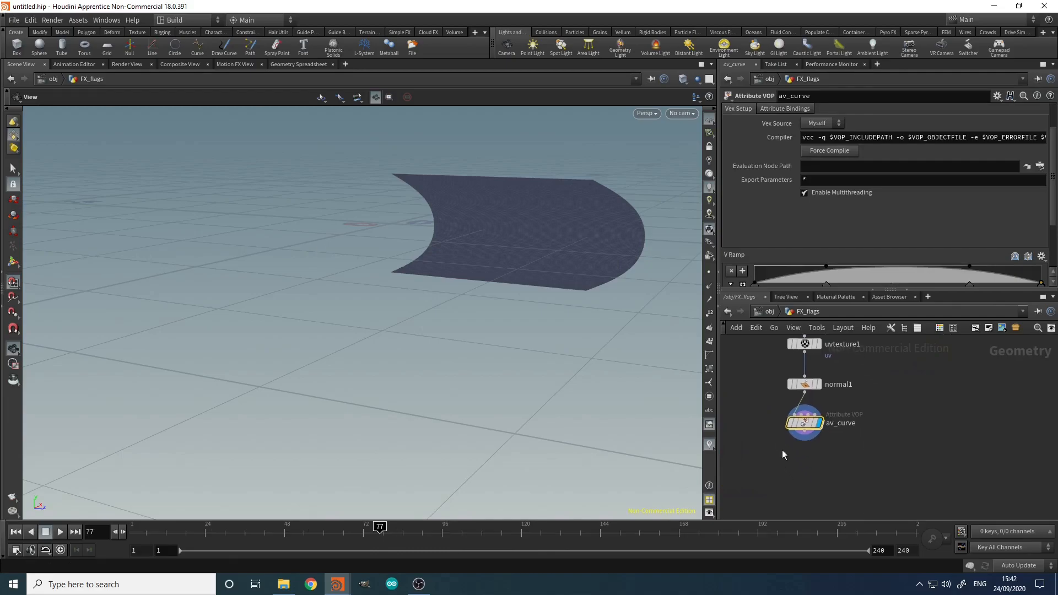
Step: Back inside av_curve, create an Anti-Aliased Noise node near the ramp and multiply nodes
double_click(802, 424)
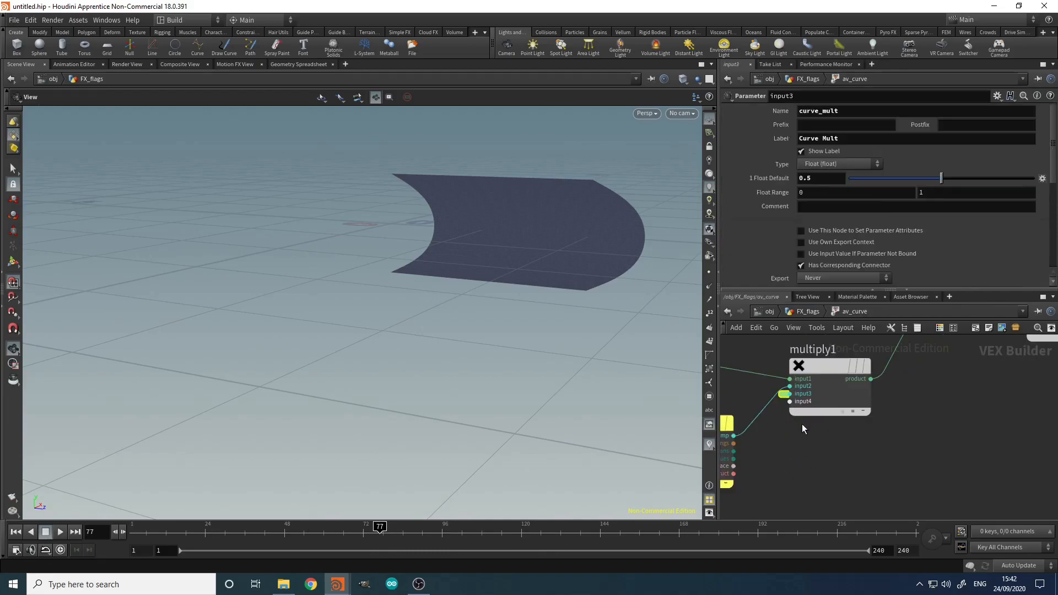
left_click(861, 423)
scroll(849, 437, "down", 6)
scroll(833, 446, "up", 3)
middle_click_drag(784, 472, 882, 435)
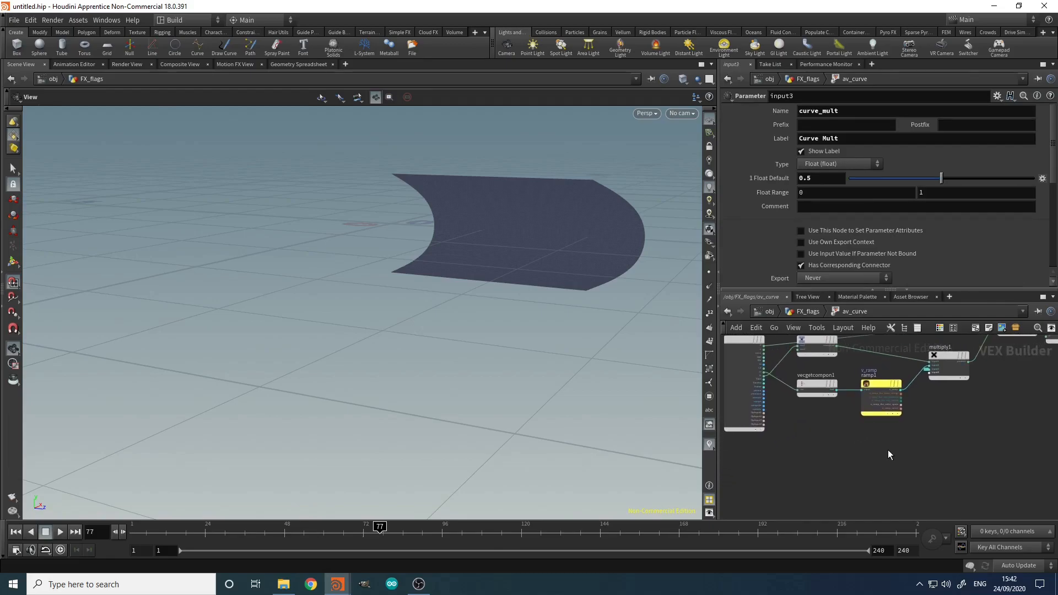
key("Tab")
type("aa")
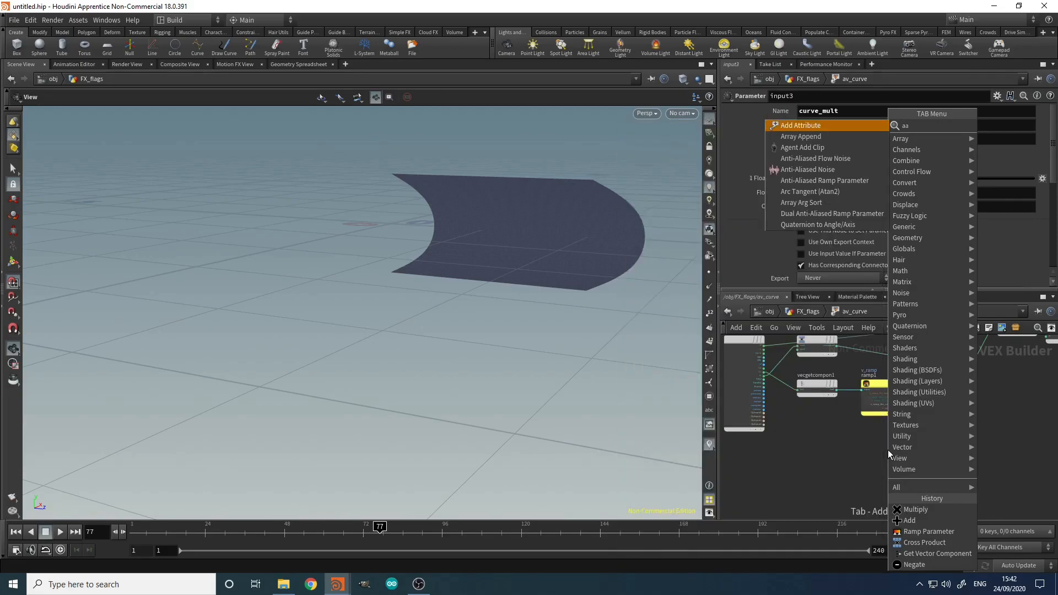
type("n")
key("Down")
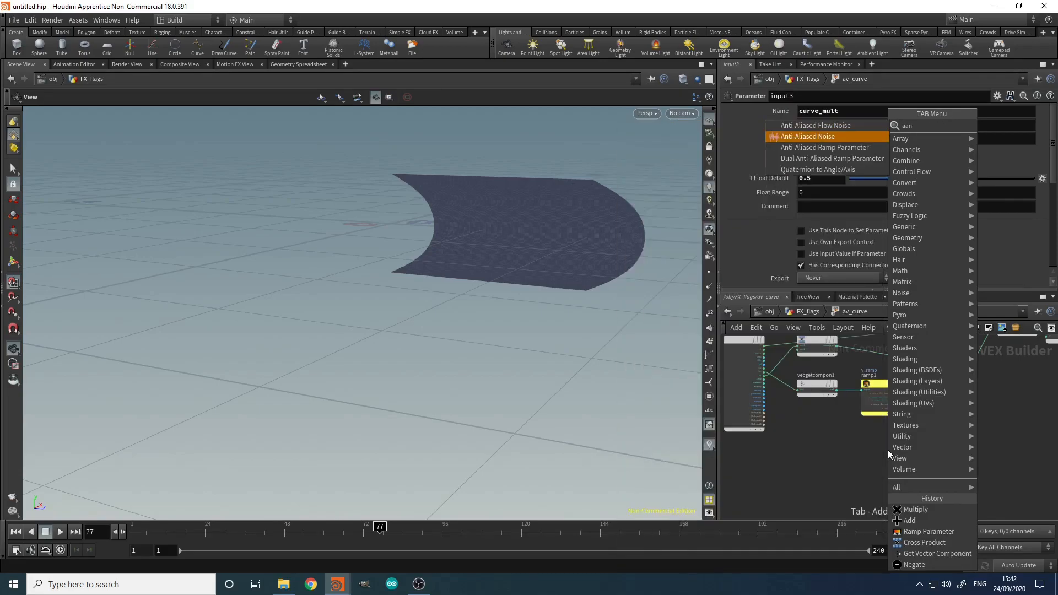
key("Return")
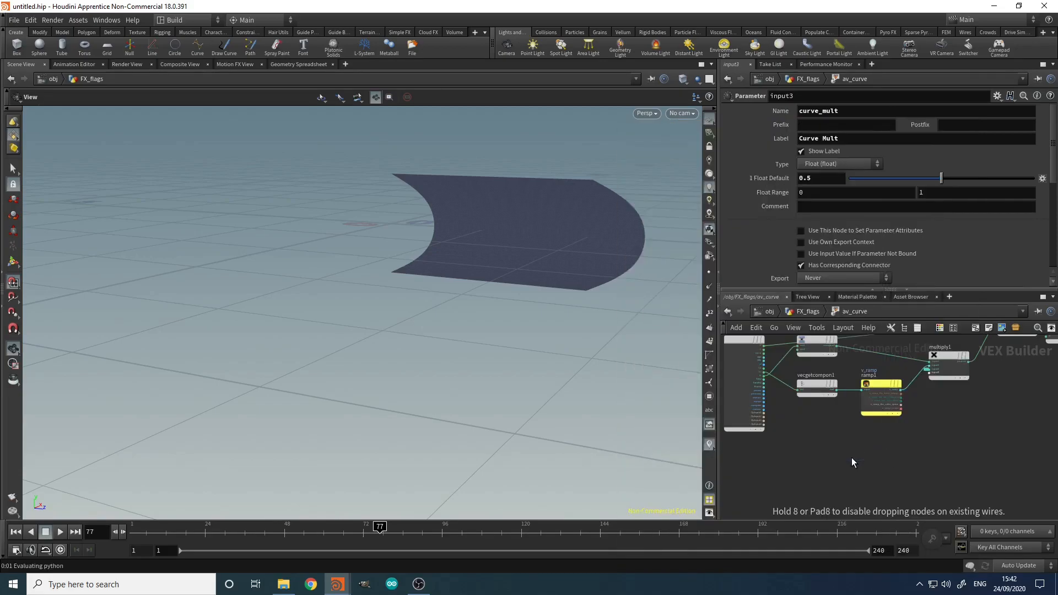
left_click(852, 457)
scroll(853, 456, "up", 3)
middle_click_drag(853, 456, 868, 422)
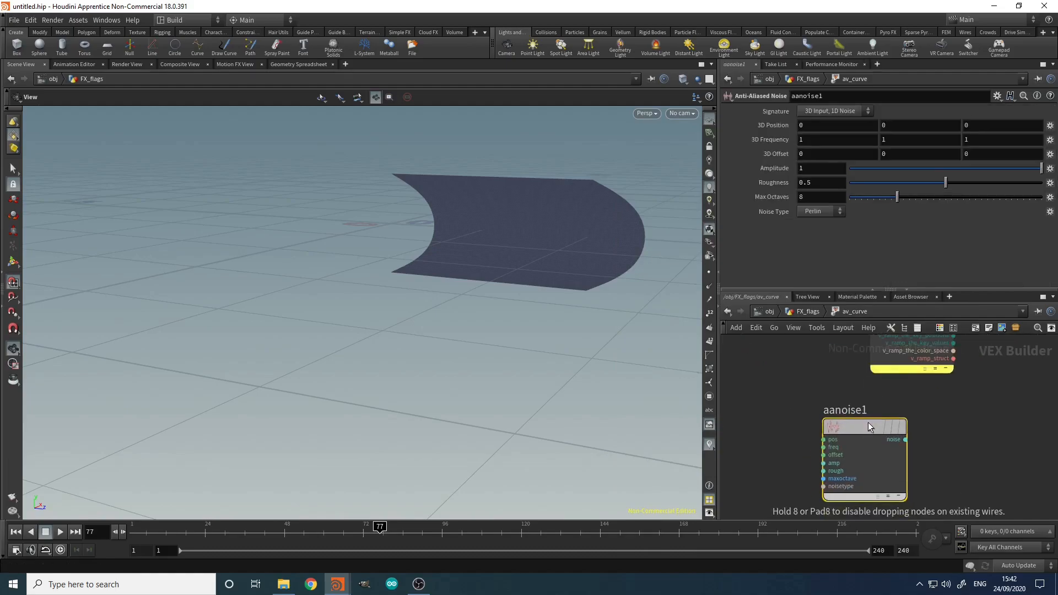
middle_click_drag(796, 423, 885, 467)
scroll(886, 466, "down", 3)
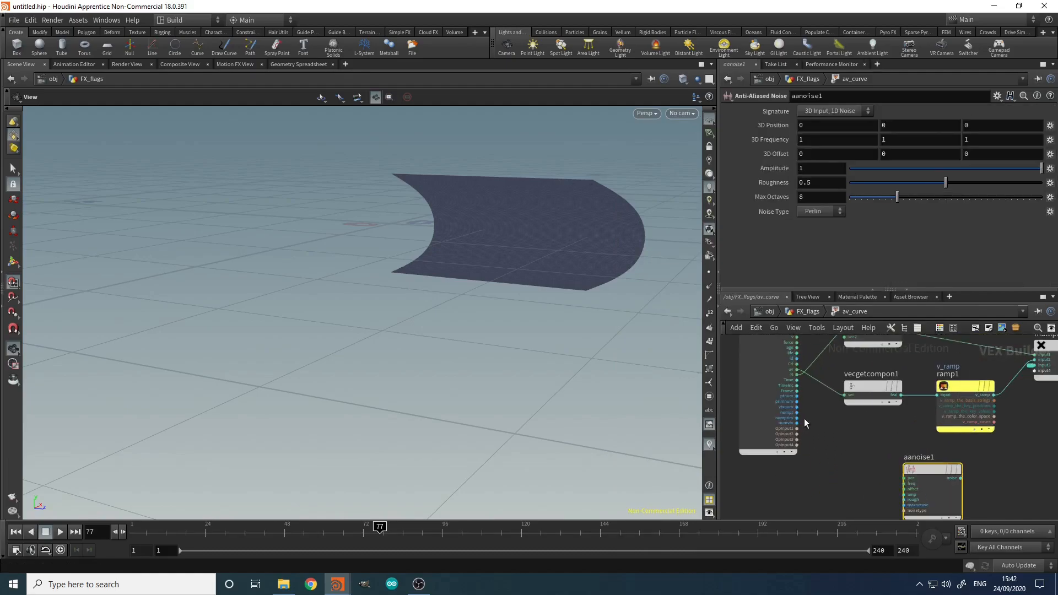
Step: Wire Time into aanoise1's position and insert multiply2 on that wire
left_click(798, 380)
left_click(893, 477)
middle_click_drag(893, 477, 847, 445)
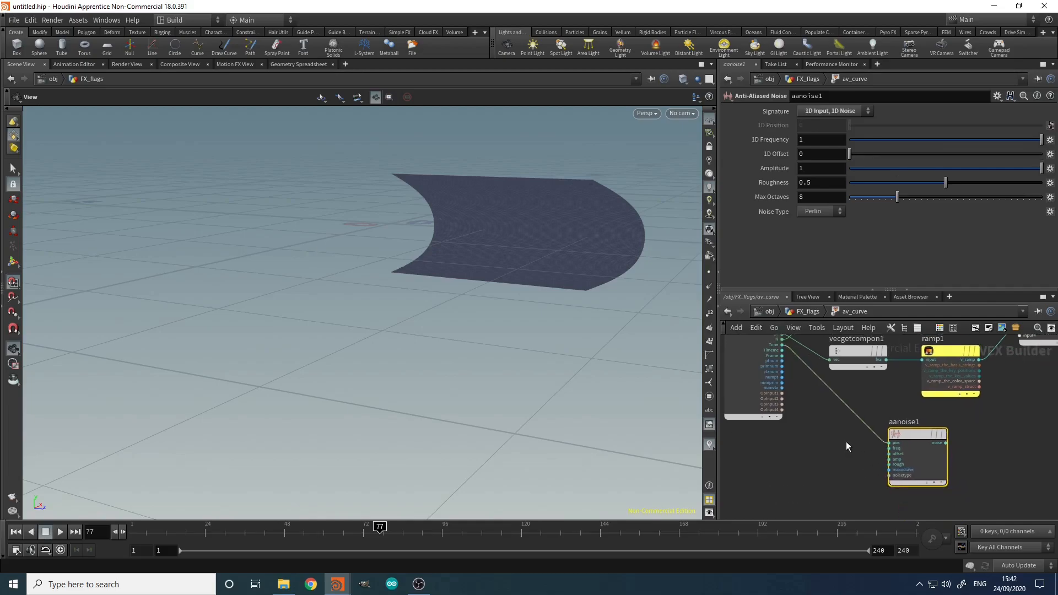
key("Tab")
type("mul")
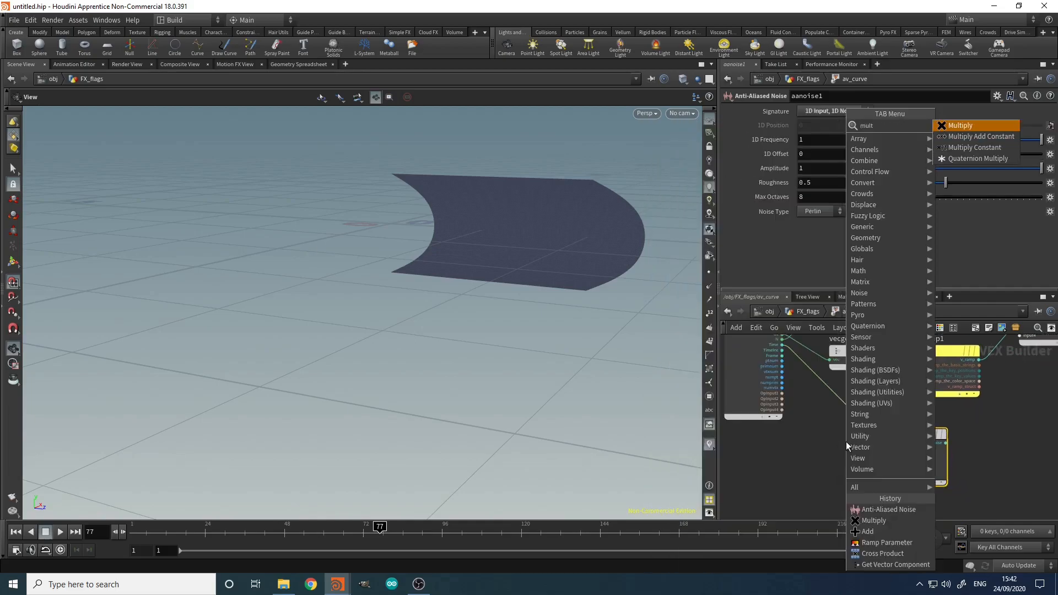
key("Return")
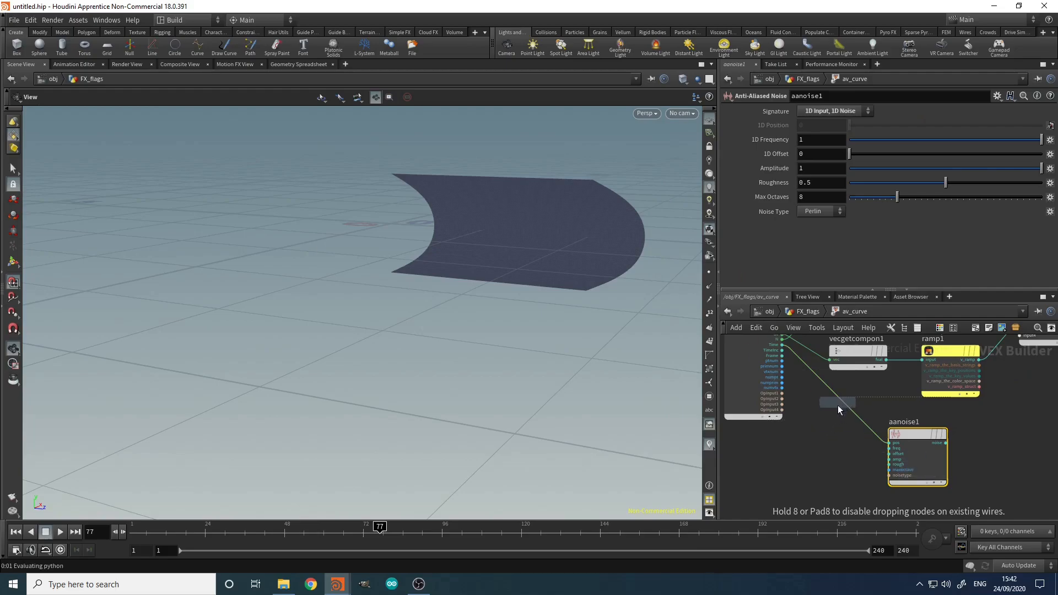
left_click(842, 405)
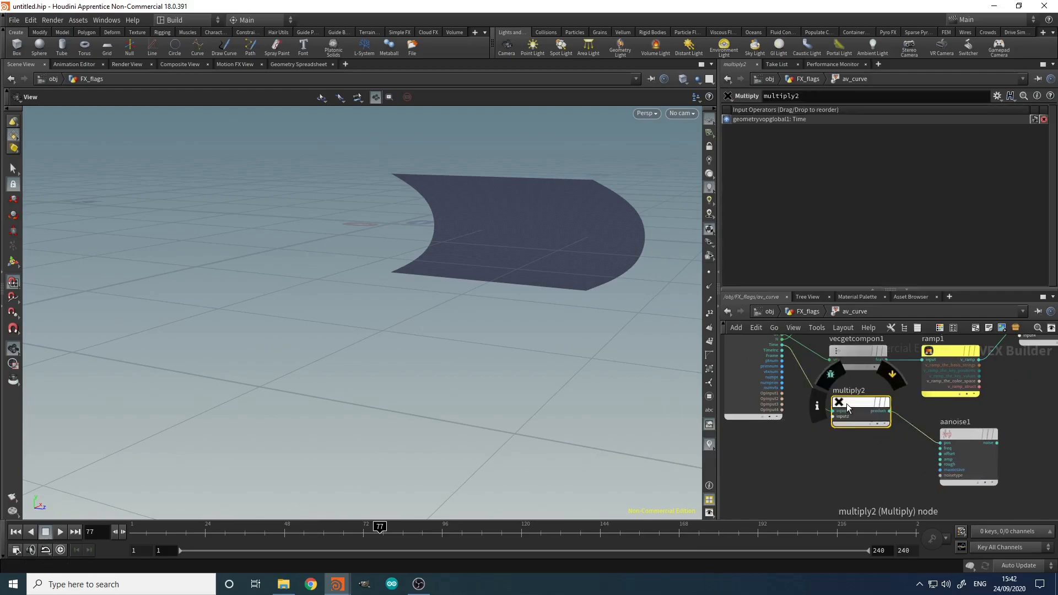
Step: Promote multiply2's input2 to a parameter named animation_speed
scroll(832, 408, "up", 5)
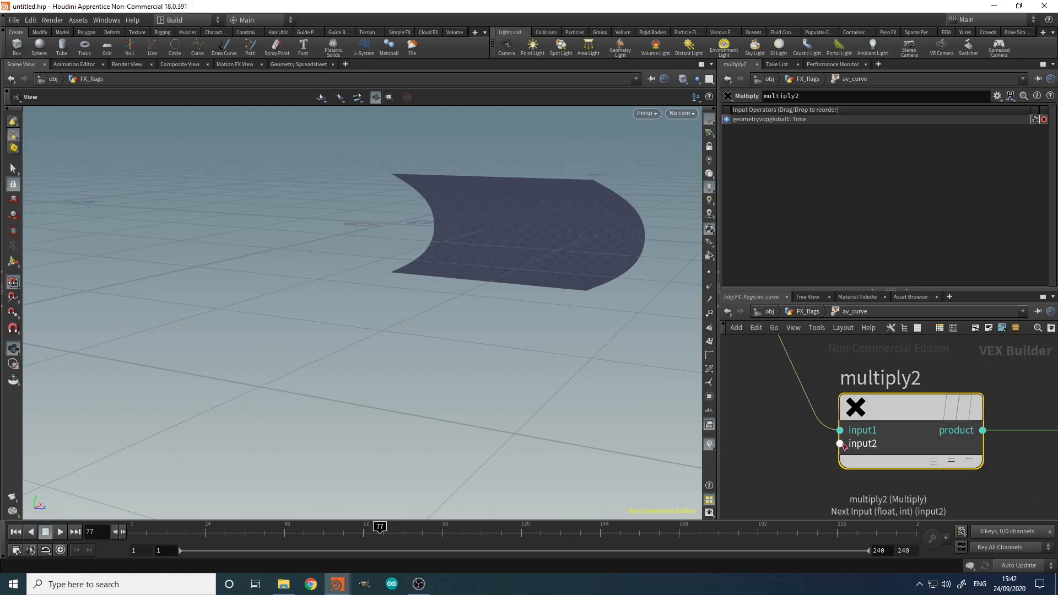
left_click(842, 444)
left_click(863, 384)
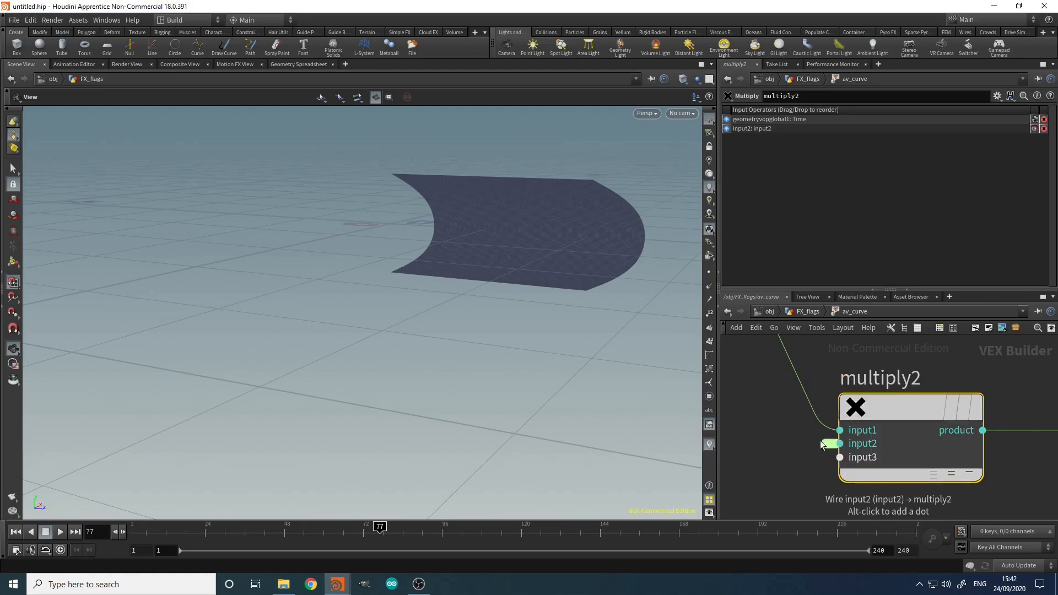
left_click(825, 444)
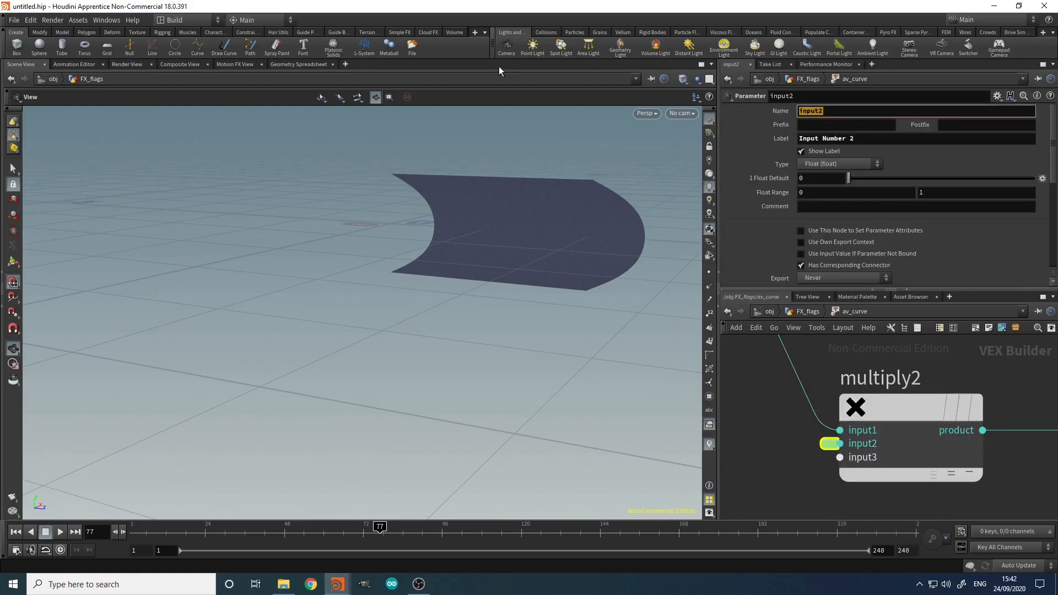
type("animation_speed")
key("Tab")
Step: Give the parameter the label Animation Speed and a default of 0.5
type("A")
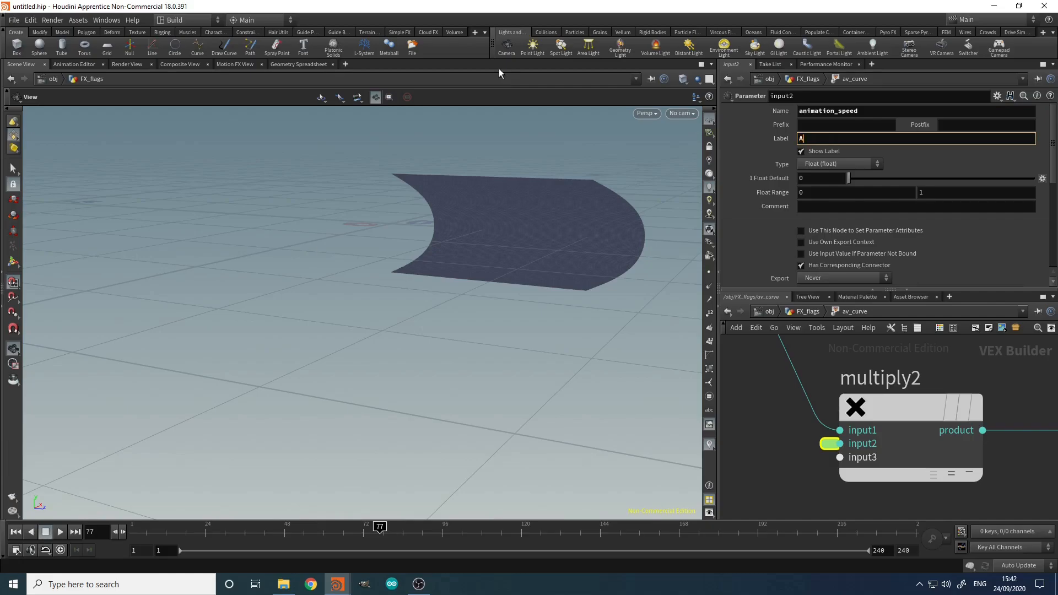
type("nimation Speecd")
key("Return")
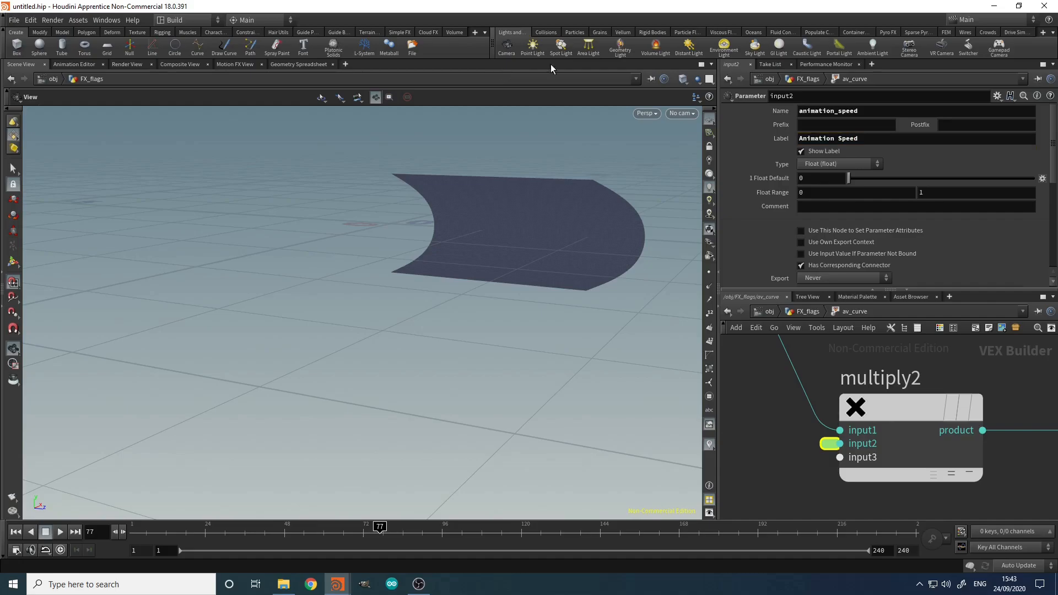
left_click(818, 177)
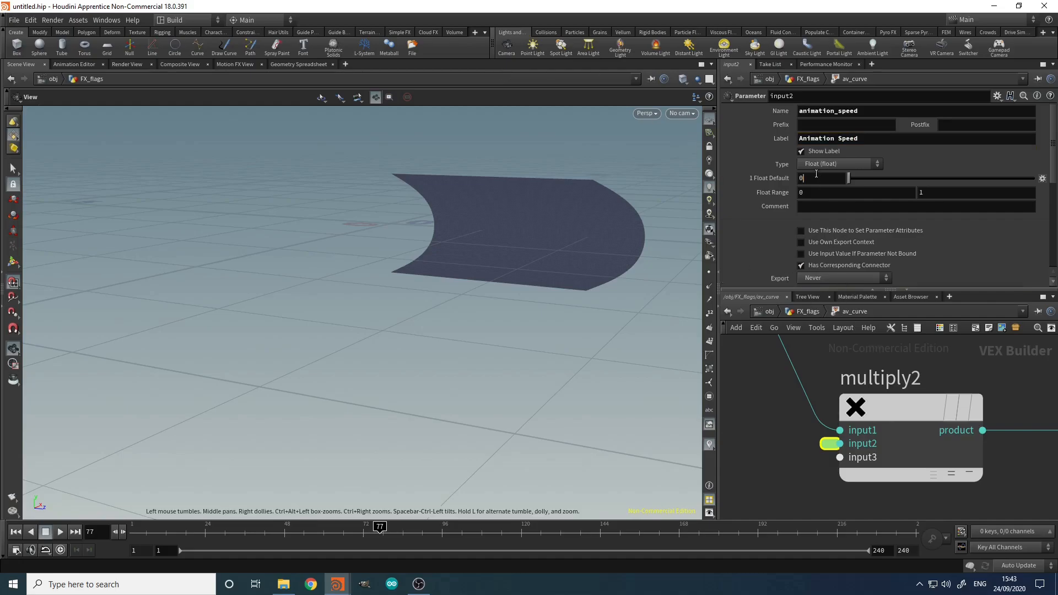
type("0.5")
scroll(970, 413, "down", 4)
scroll(1001, 441, "up", 2)
middle_click_drag(983, 447, 814, 484)
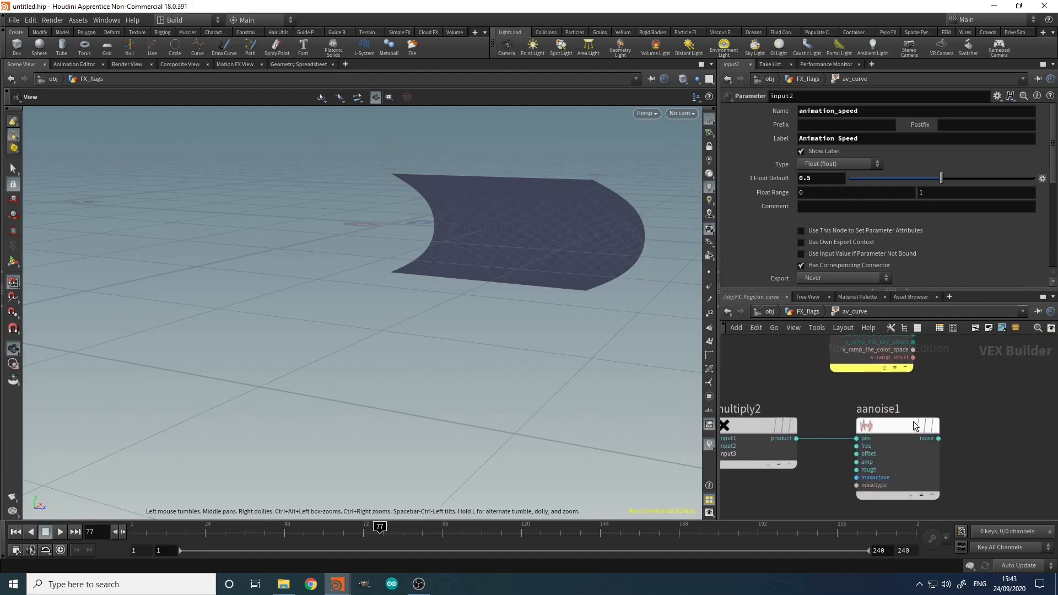
Step: Create a Fit Range node fit1 to the right of aanoise1
left_click(913, 480)
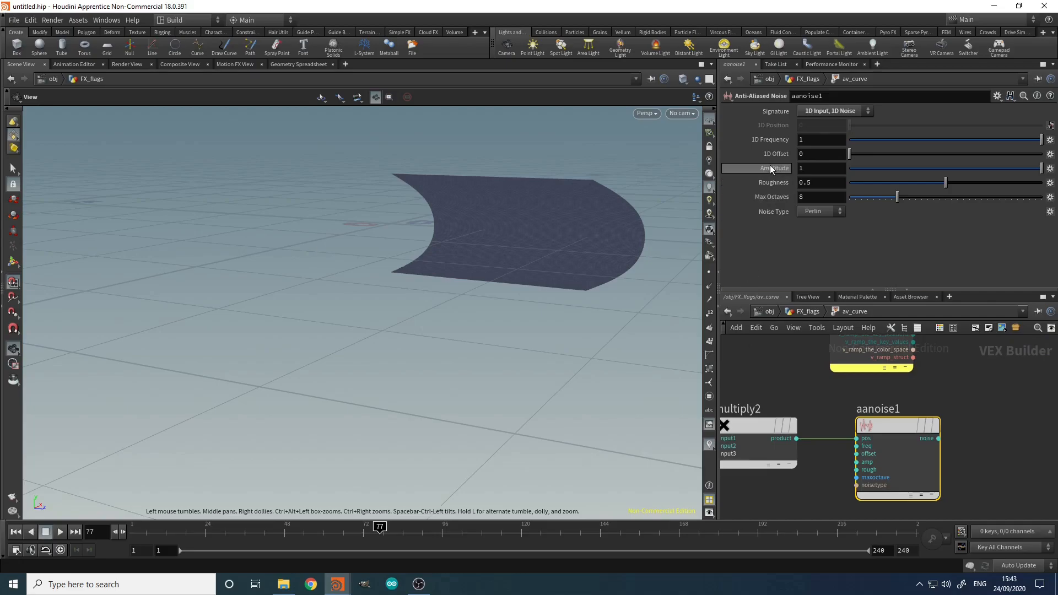
middle_click_drag(1014, 441, 928, 433)
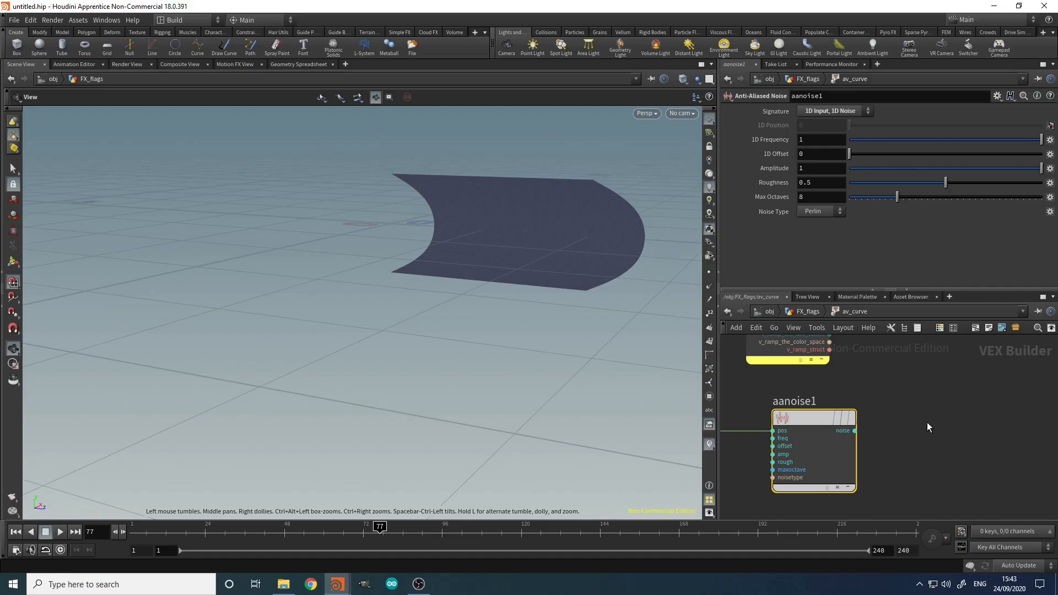
left_click(928, 423)
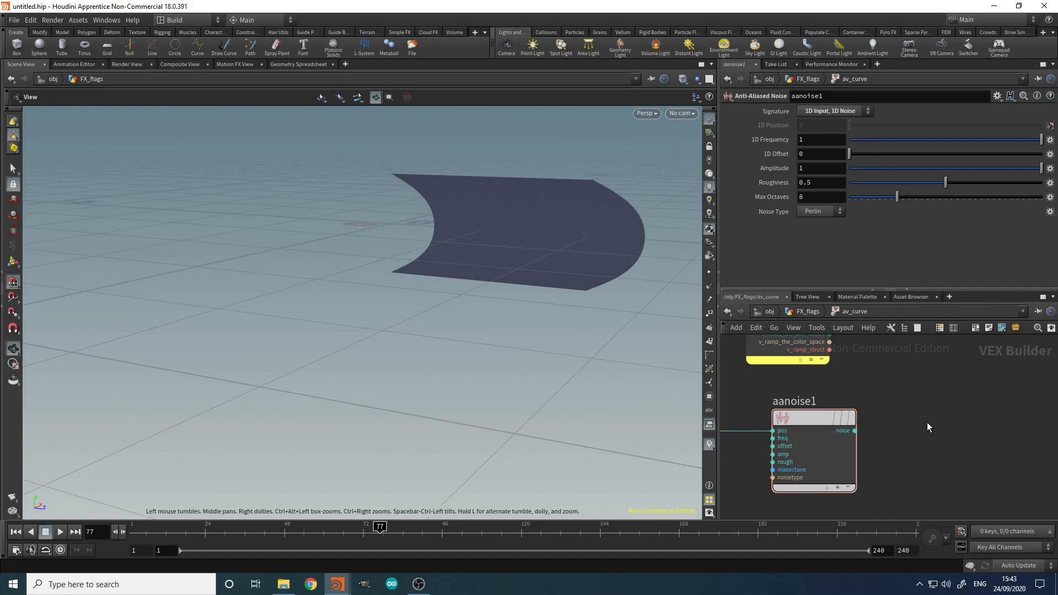
key("Tab")
type("f")
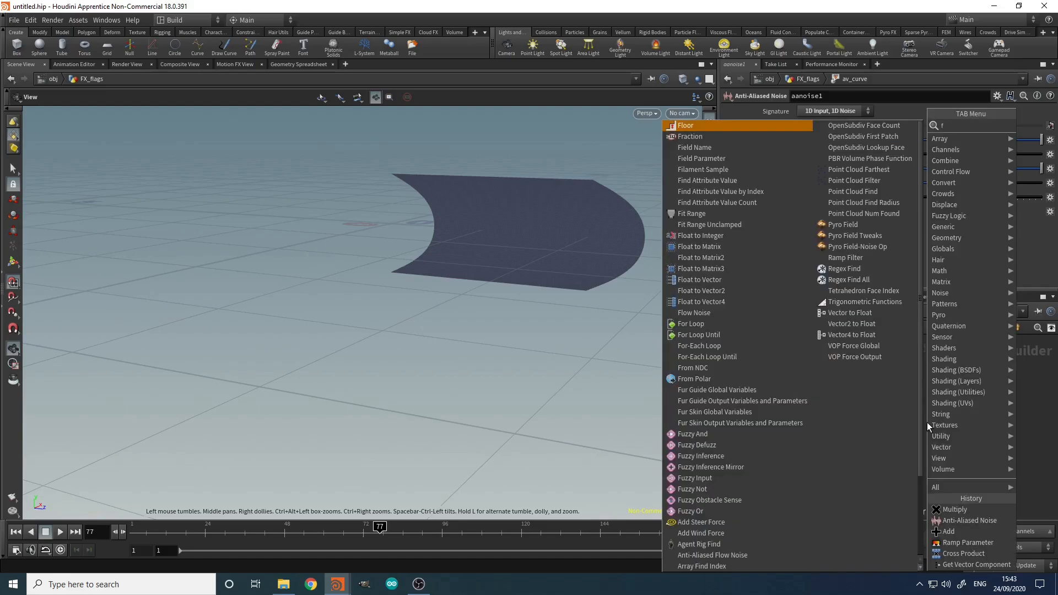
type("it")
key("Return")
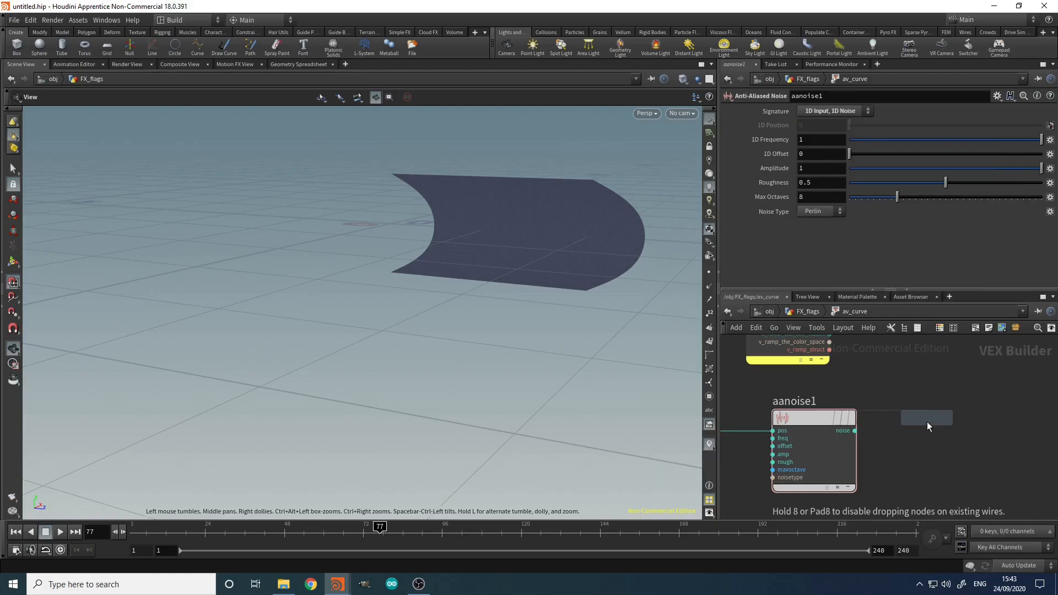
left_click(928, 422)
Step: Feed aanoise1's noise into fit1 with source range -0.35 to 0.35
left_click(855, 429)
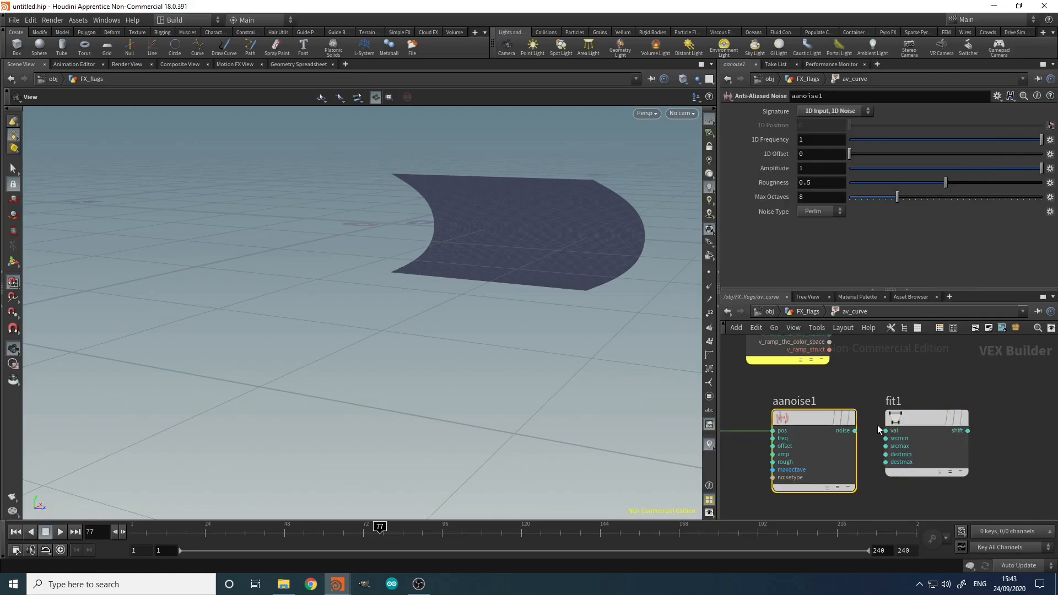
left_click_drag(855, 431, 886, 431)
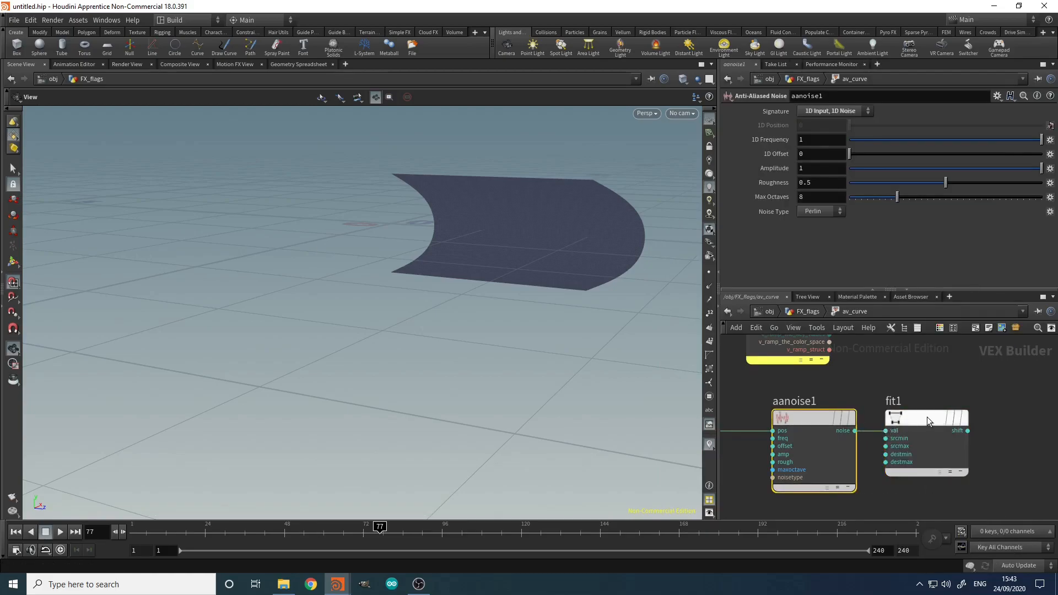
left_click(918, 418)
left_click(805, 124)
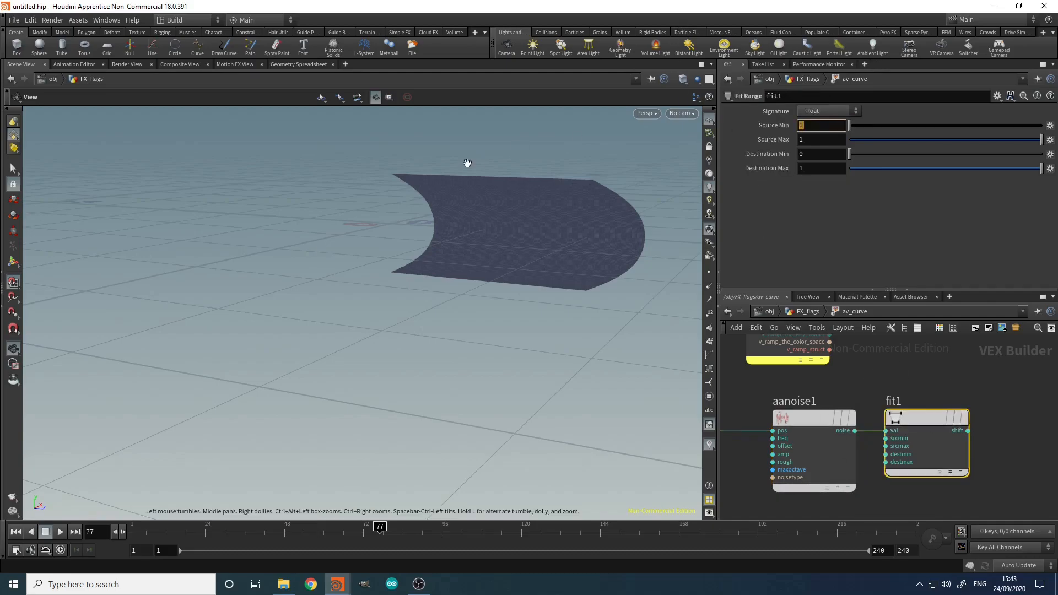
type("-0.35")
key("Tab")
type("0.35")
key("Return")
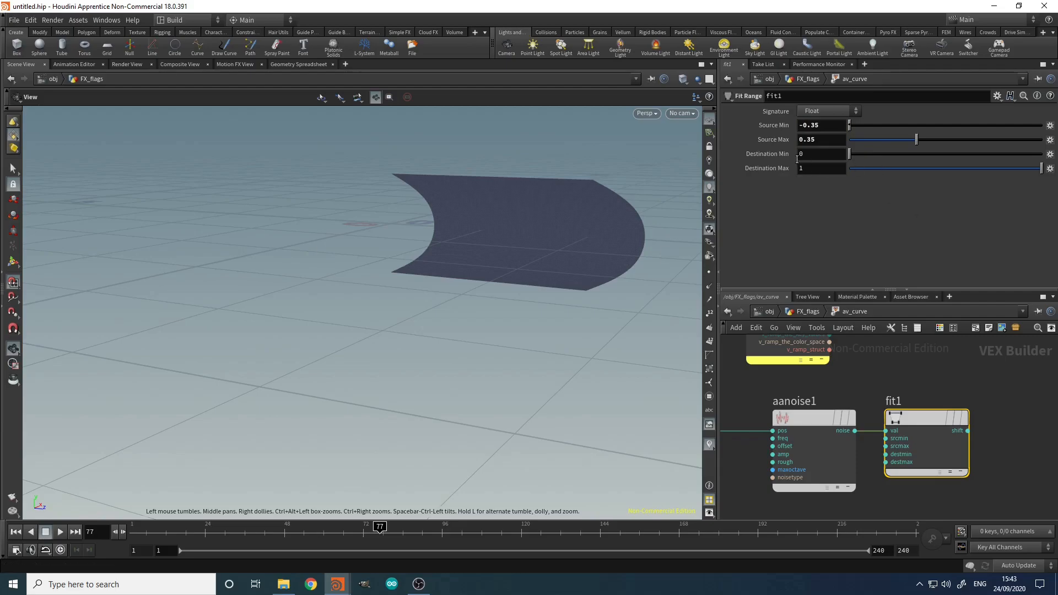
Step: Connect fit1's output into the multiply node's next input
scroll(907, 370, "down", 5)
scroll(912, 362, "up", 3)
middle_click_drag(913, 364, 904, 404)
scroll(946, 458, "up", 3)
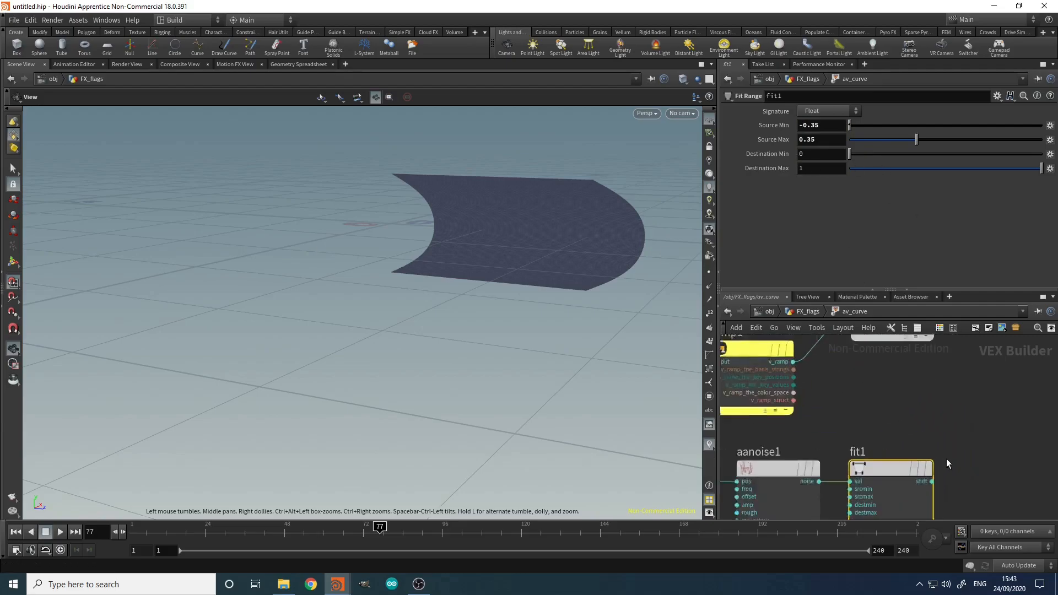
left_click(930, 487)
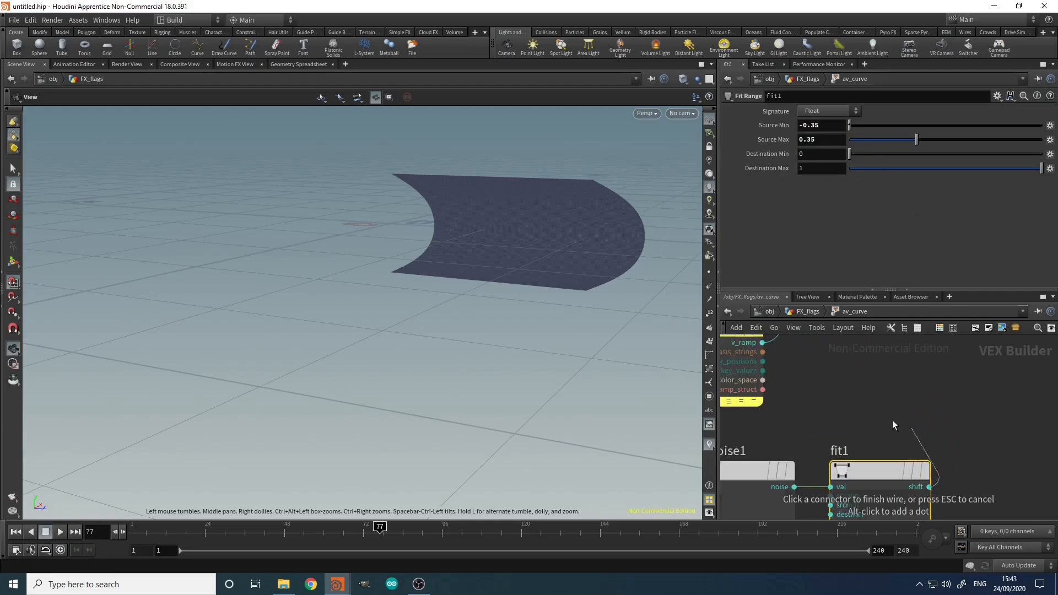
middle_click_drag(910, 428, 885, 491)
left_click(838, 405)
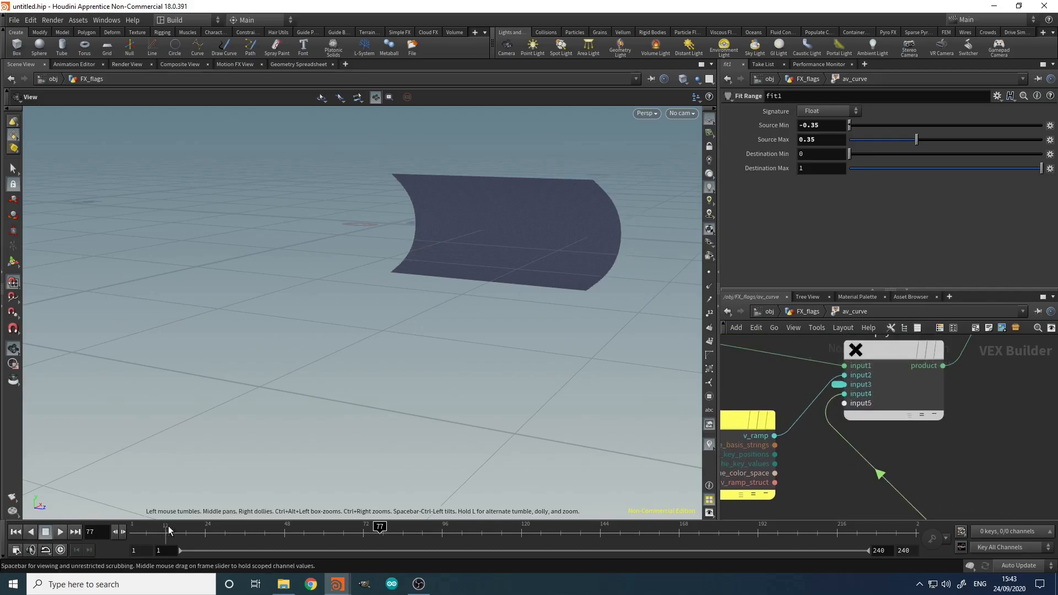
left_click(180, 527)
Step: Scrub the timeline and play the animation to watch the flag's curl change
left_click_drag(181, 530, 745, 529)
left_click(61, 531)
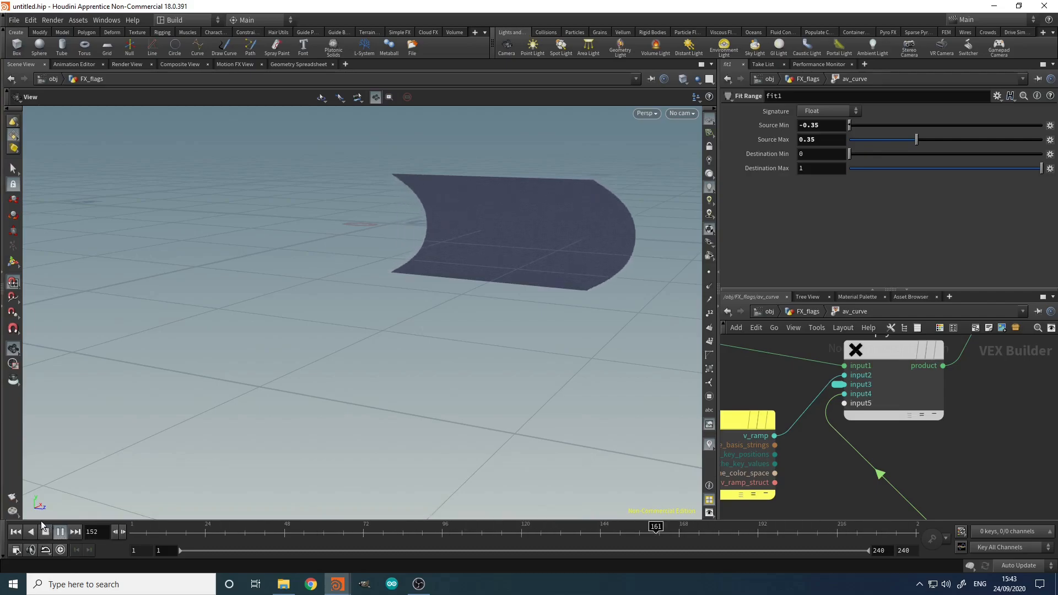
left_click(45, 533)
Step: Promote aanoise1's freq and rough inputs as parameters on av_curve
scroll(899, 489, "down", 5)
middle_click_drag(848, 491, 927, 359)
scroll(924, 360, "up", 6)
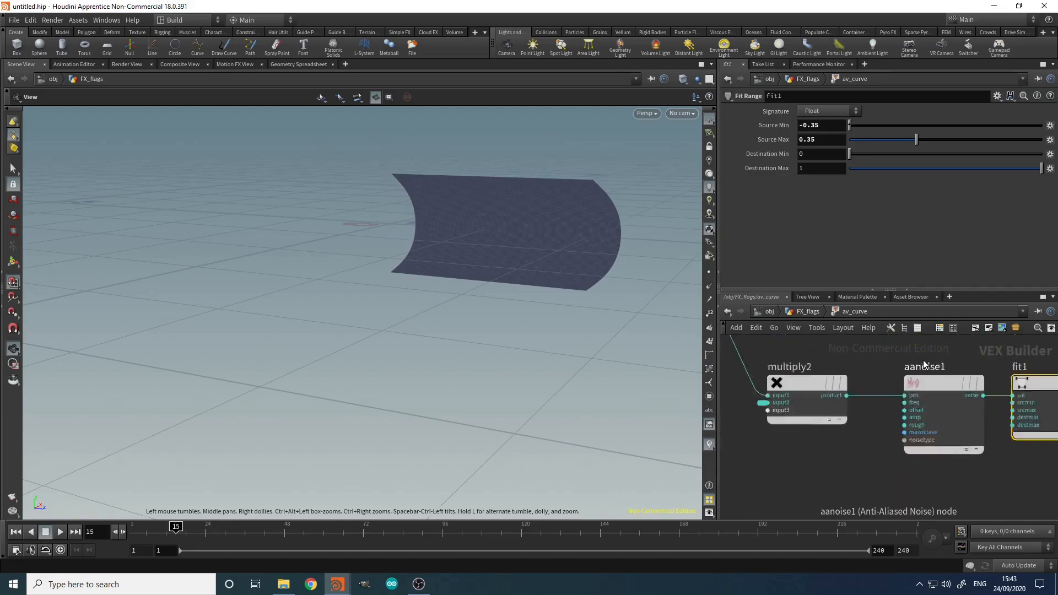
right_click(896, 425)
left_click(919, 384)
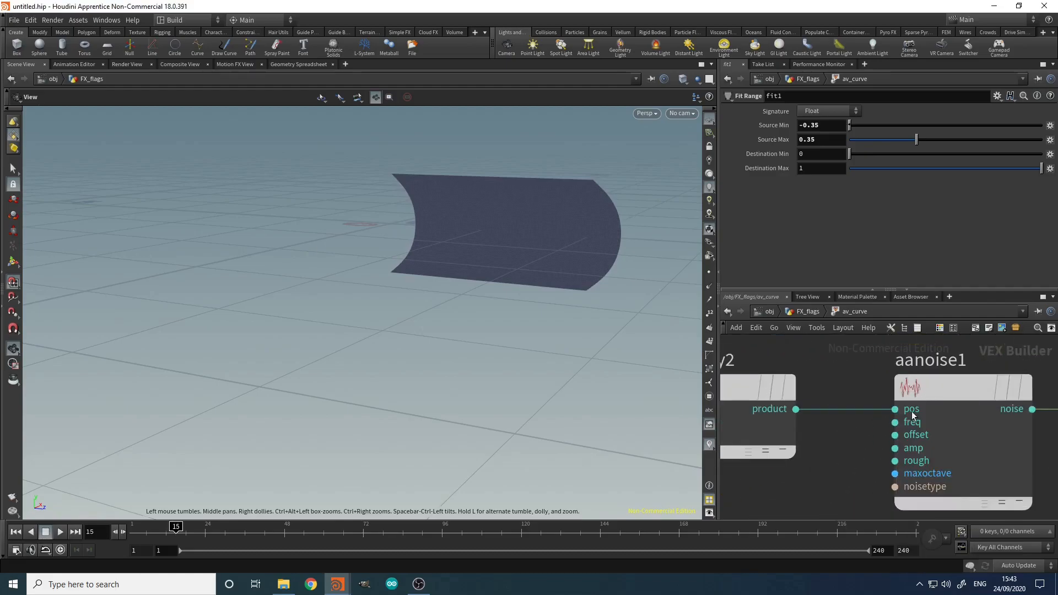
right_click(897, 448)
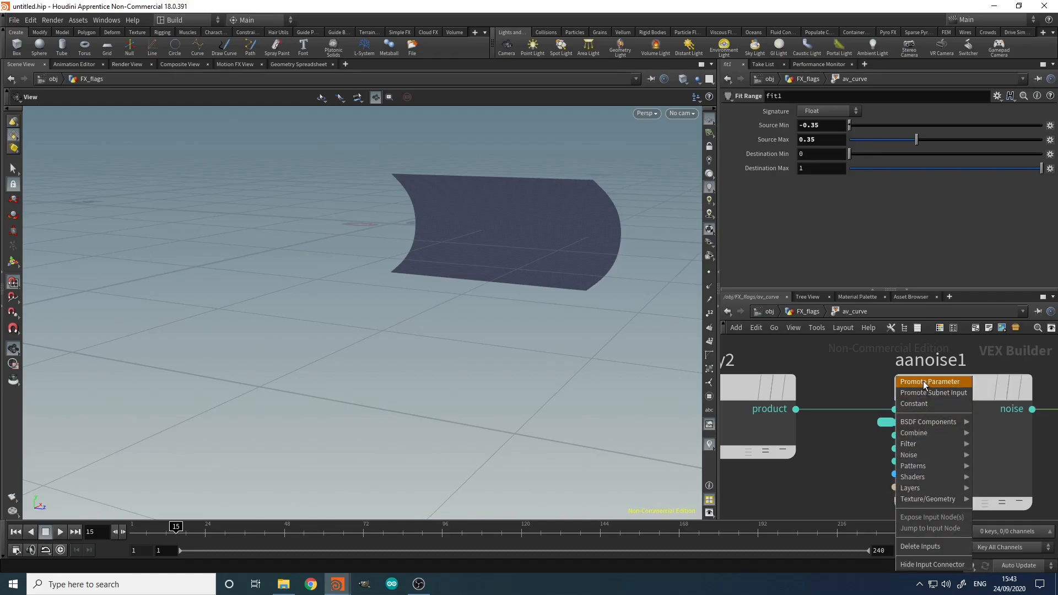
left_click(921, 382)
right_click(897, 463)
left_click(931, 382)
left_click(926, 491)
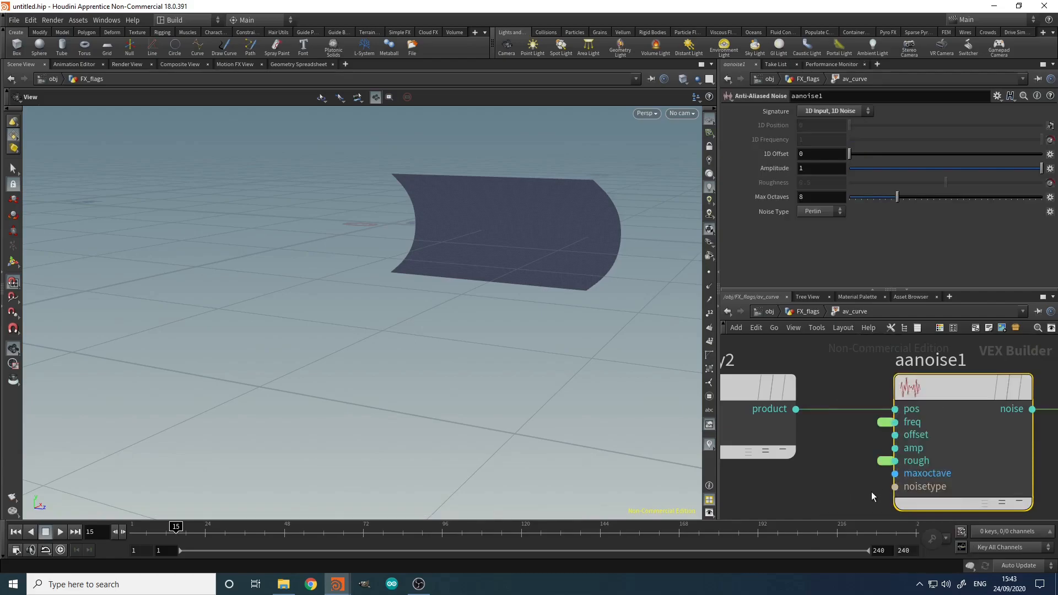
Step: Back inside av_curve, remove and re-promote the roughness input on aanoise1
middle_click_drag(853, 485, 805, 492)
key("u")
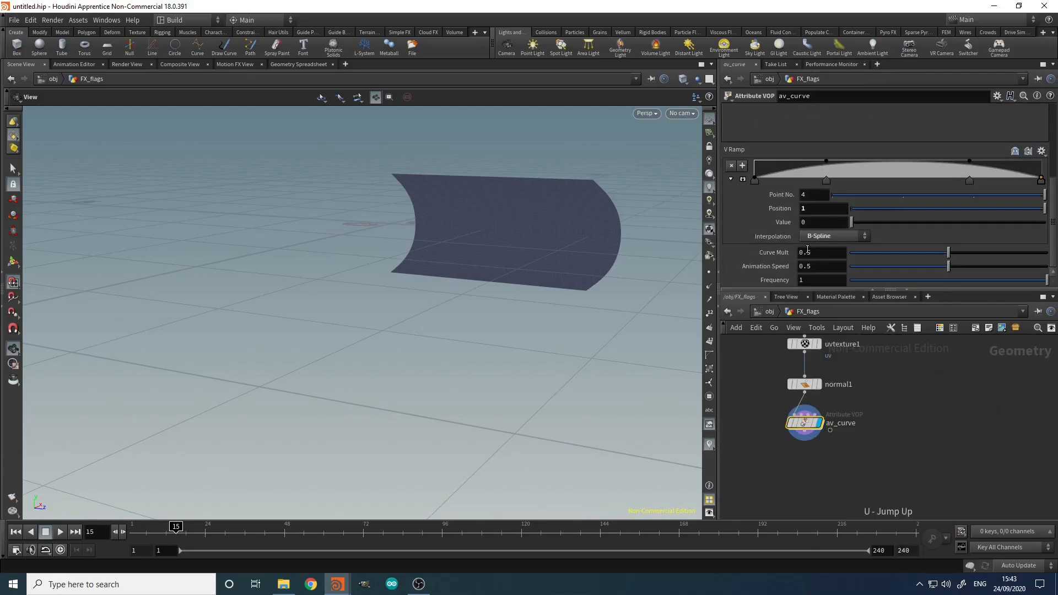
double_click(805, 423)
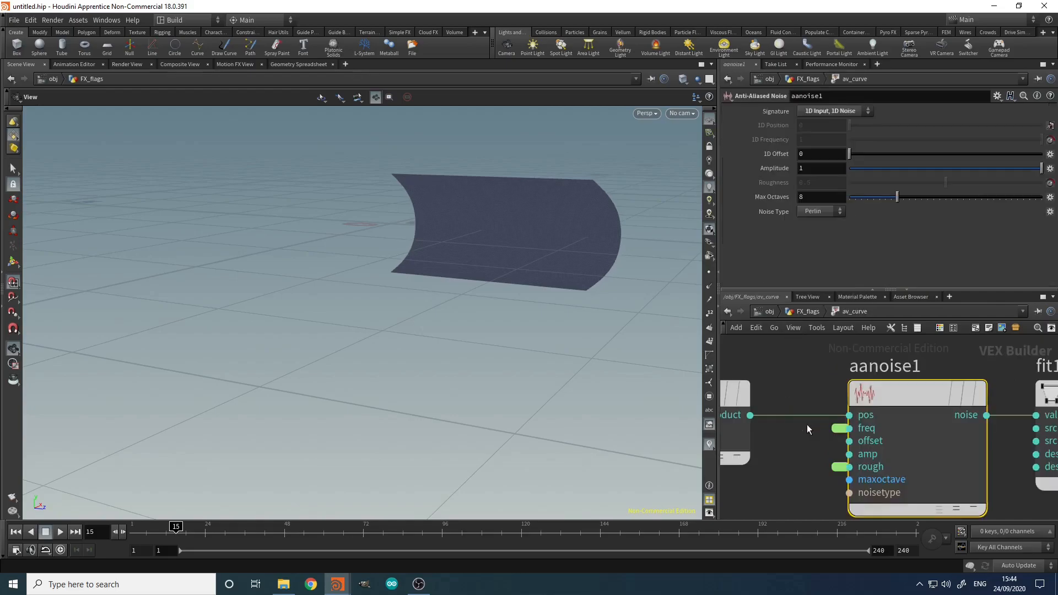
key("ctrl+z")
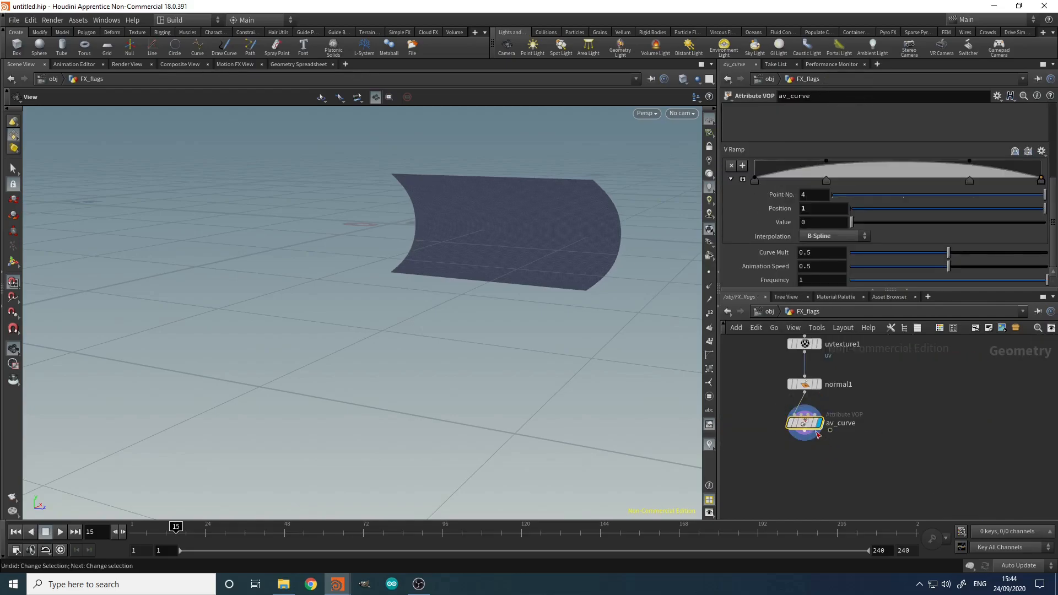
double_click(822, 425)
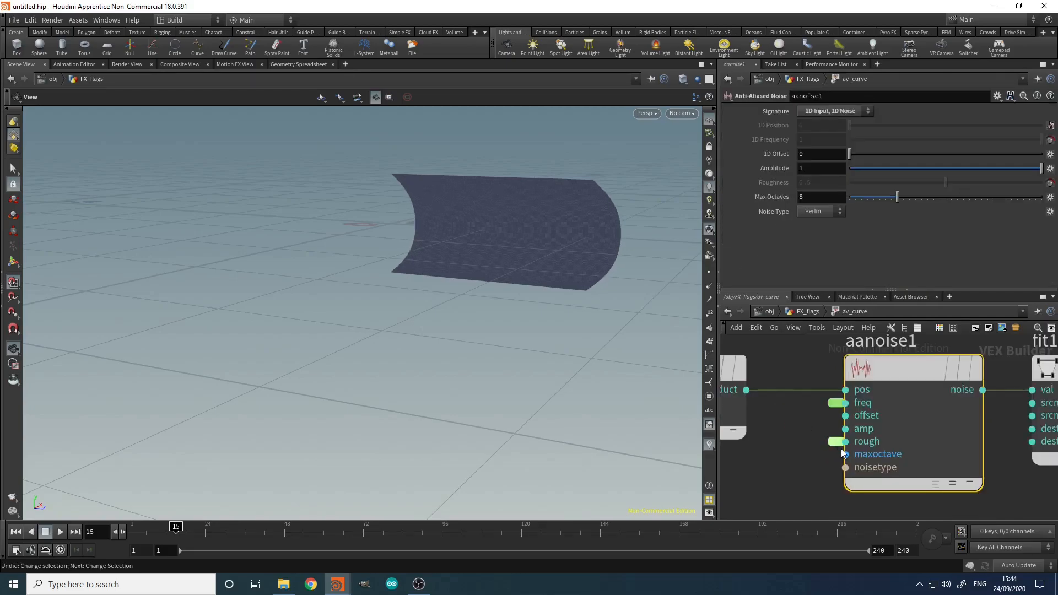
right_click(837, 440)
left_click(857, 454)
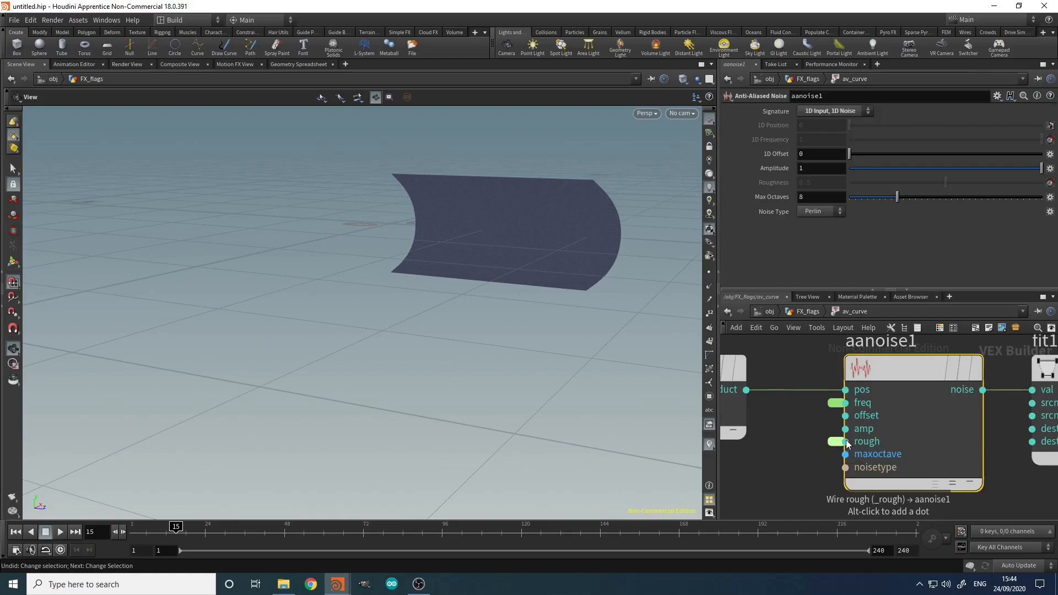
right_click(846, 441)
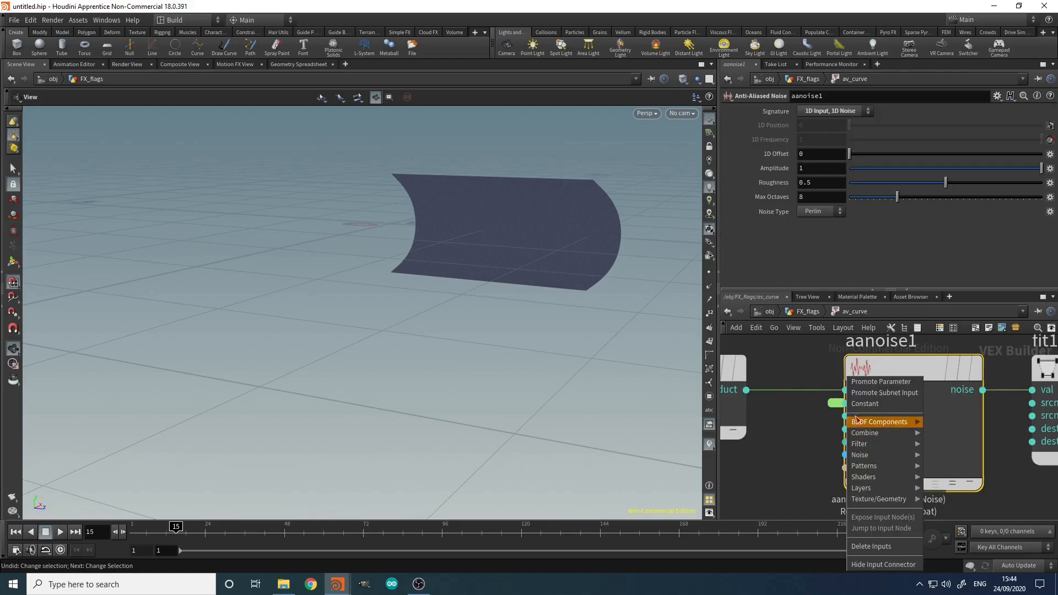
left_click(880, 382)
Step: In FX_flags, lower Roughness from 0.5 to 0.053 and play the animation
middle_click_drag(791, 452, 754, 461)
key("u")
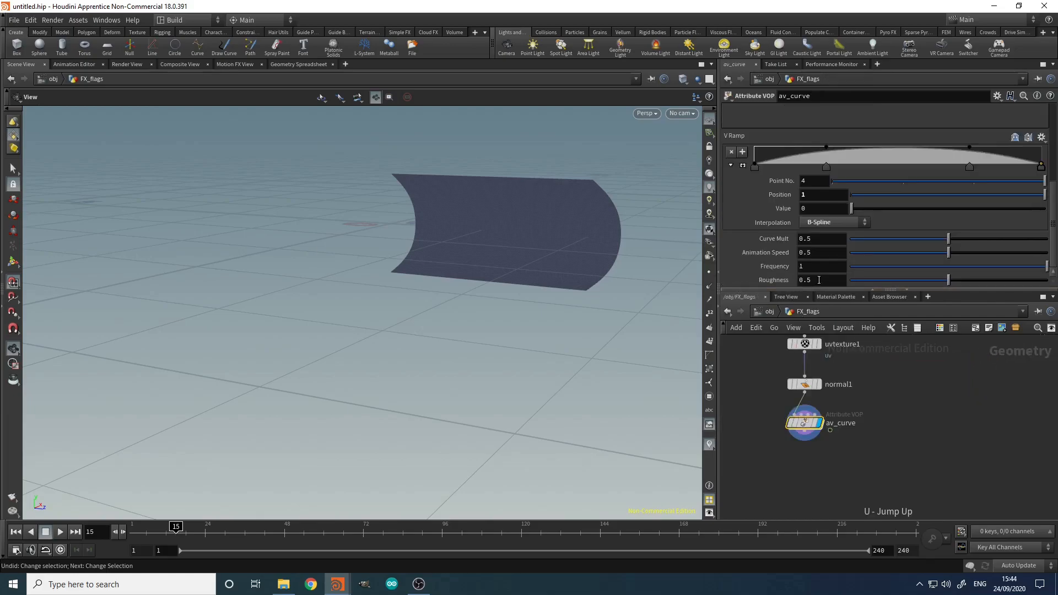
left_click_drag(880, 285, 860, 285)
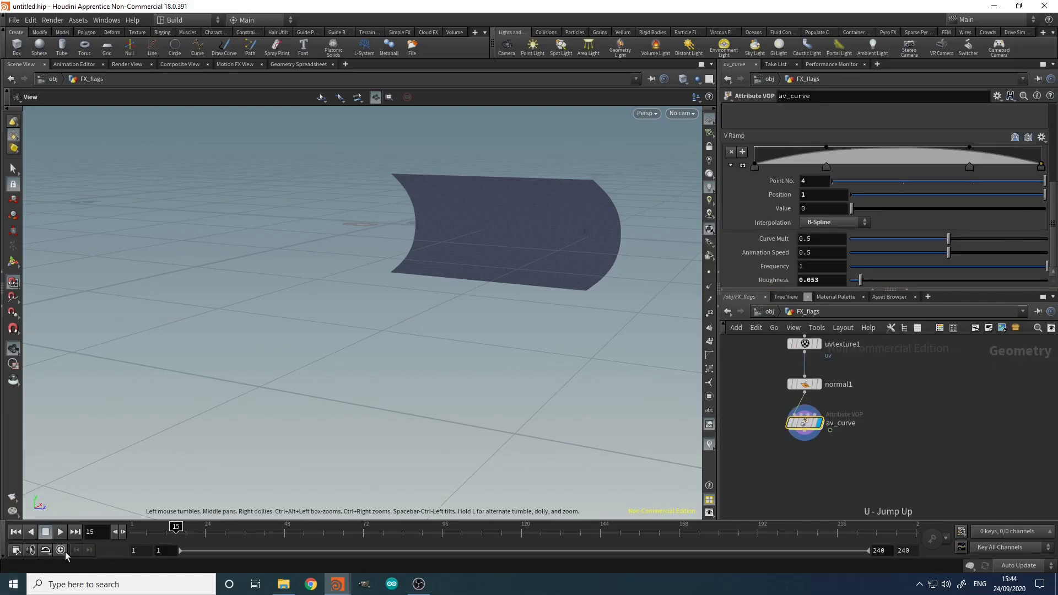
left_click(62, 533)
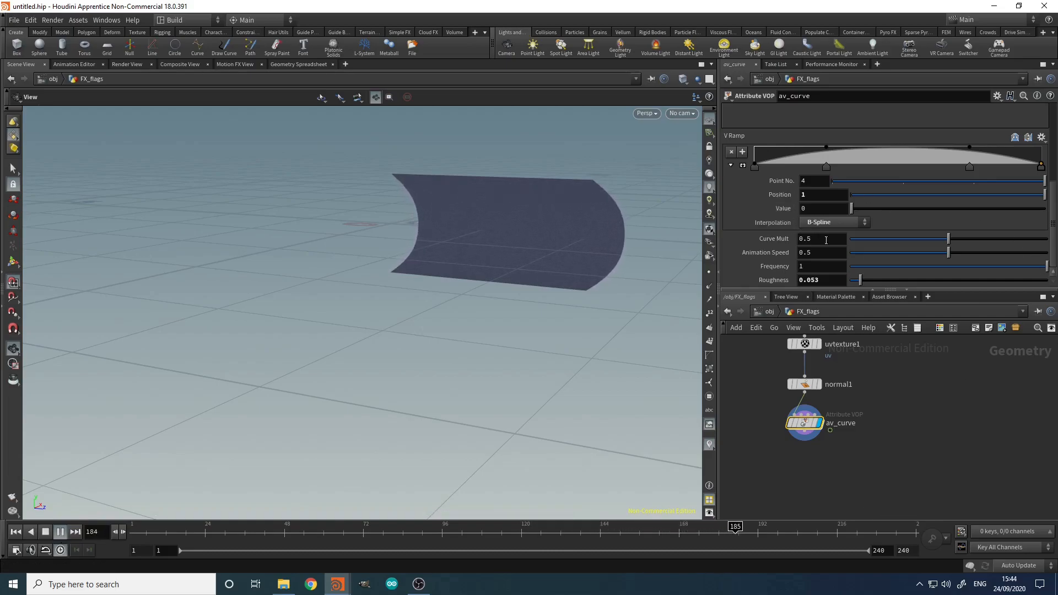
Step: Set Curve Mult to 1 and stop playback at frame 1
left_click_drag(826, 239, 772, 243)
type("1")
key("Return")
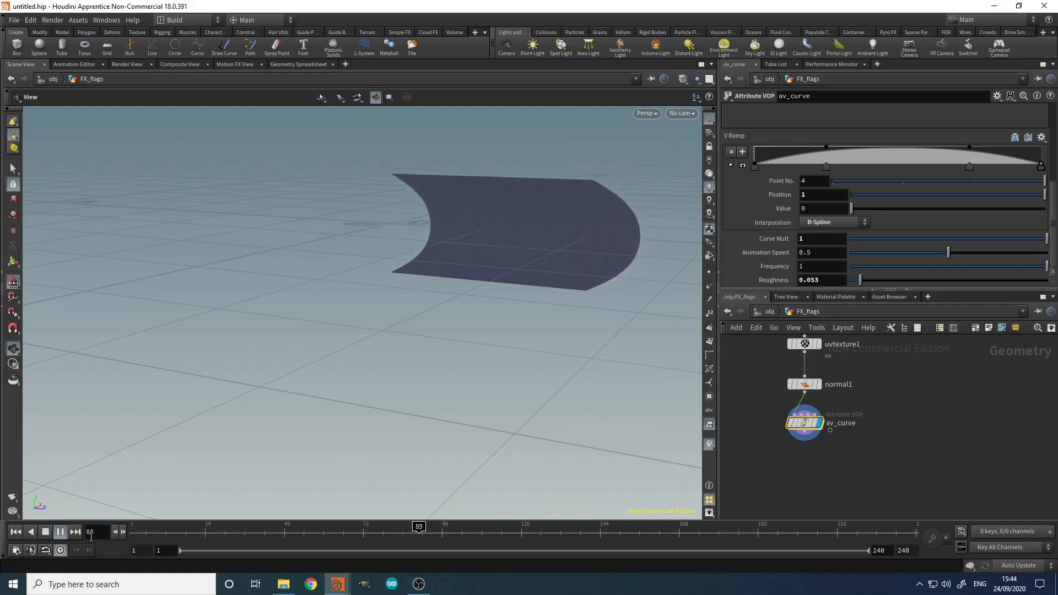
left_click(46, 534)
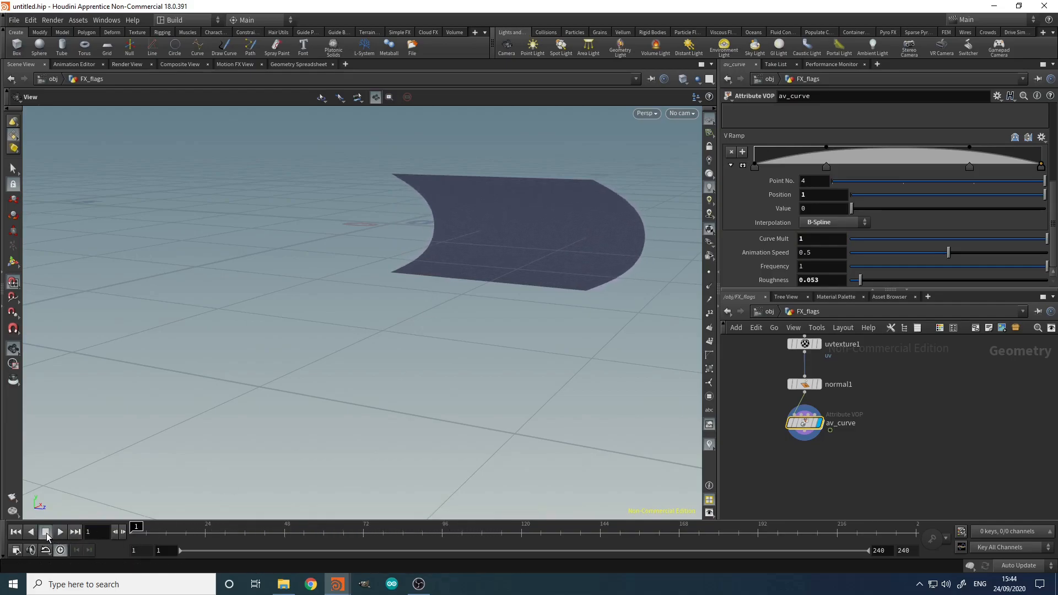
Step: Add V Ramp keys near both ends and nudge the left key slightly right
left_click(764, 164)
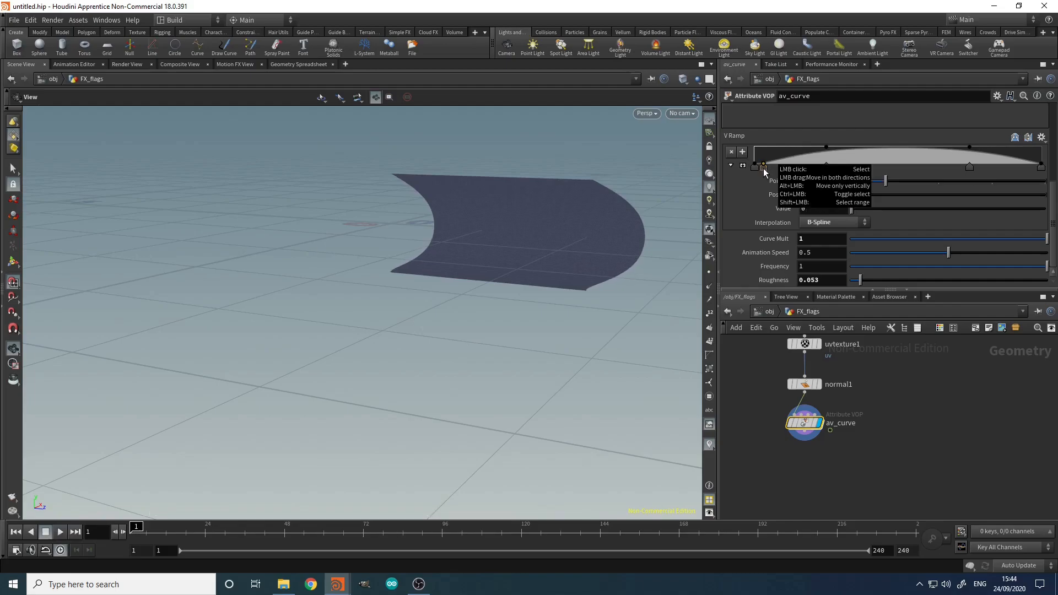
left_click(1024, 164)
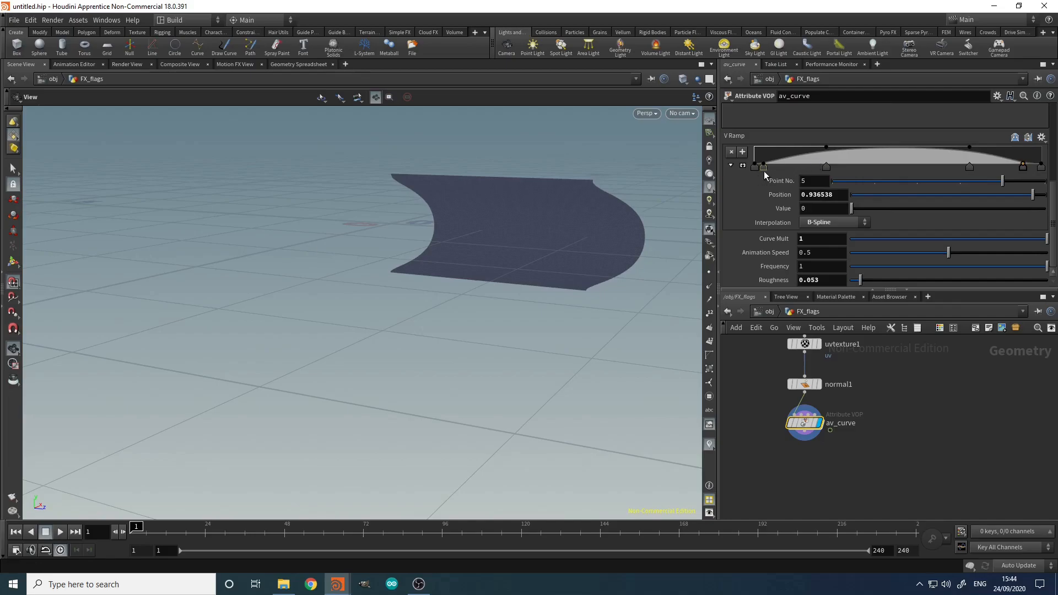
left_click_drag(765, 171, 772, 169)
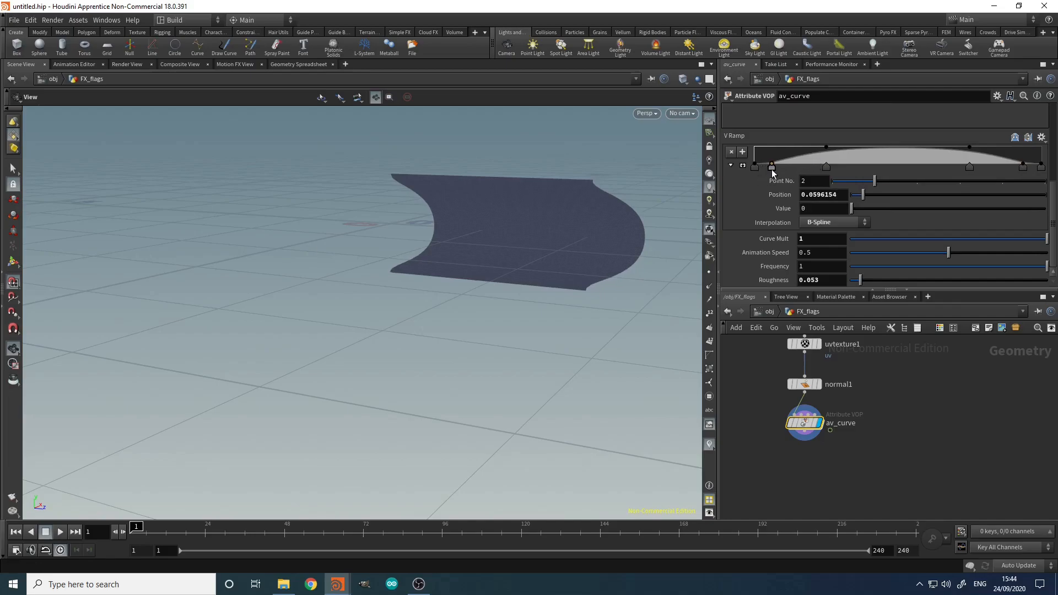
left_click_drag(602, 215, 524, 266)
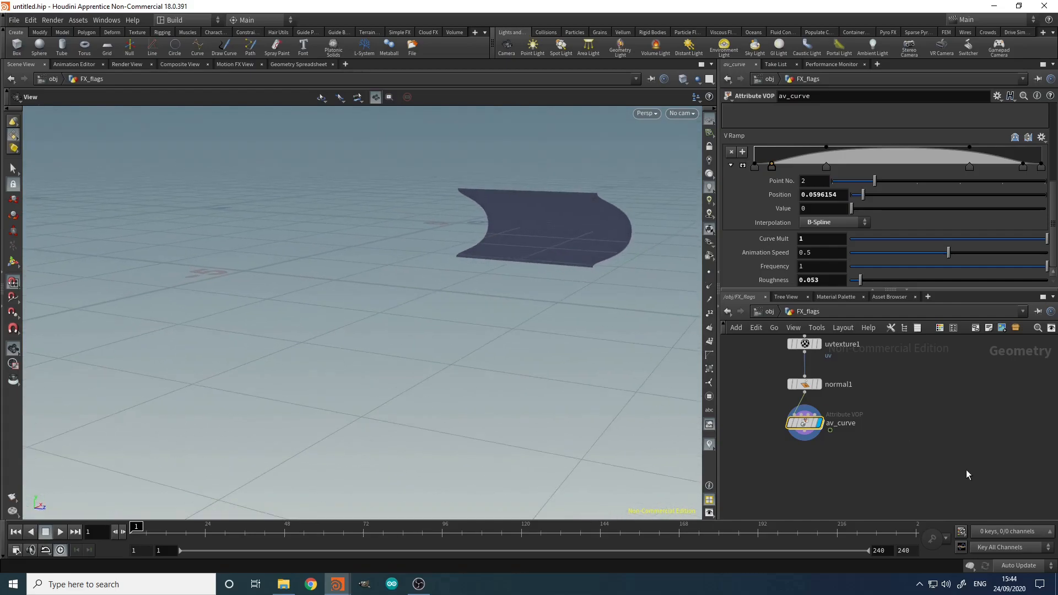
scroll(966, 468, "down", 3)
scroll(910, 438, "up", 3)
middle_click_drag(907, 437, 881, 443)
left_click_drag(535, 245, 685, 338)
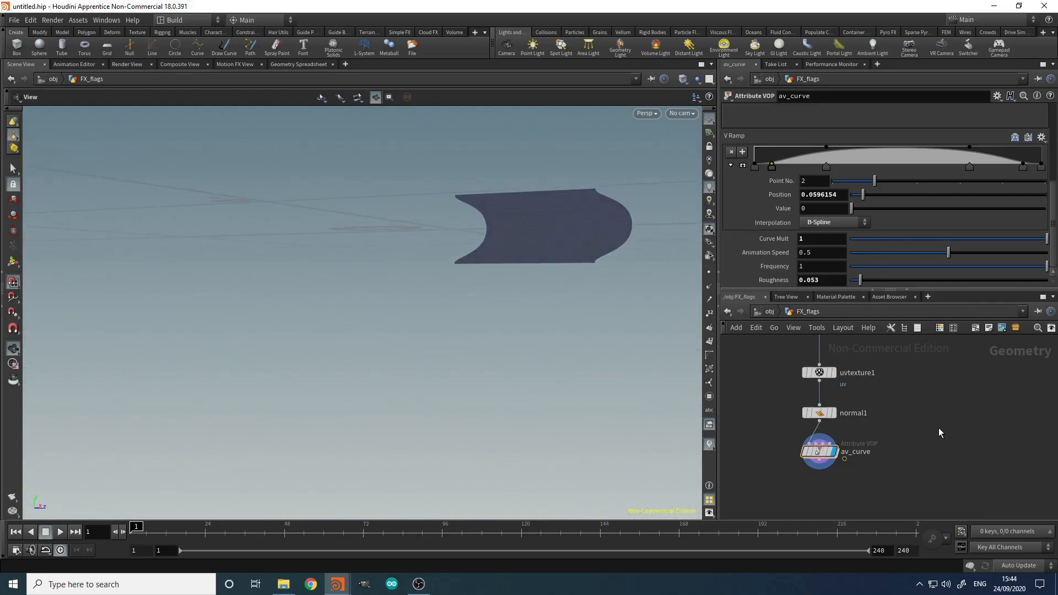
Step: Pick the Grid node from the Tab node search
key("Tab")
type("grid")
key("Return")
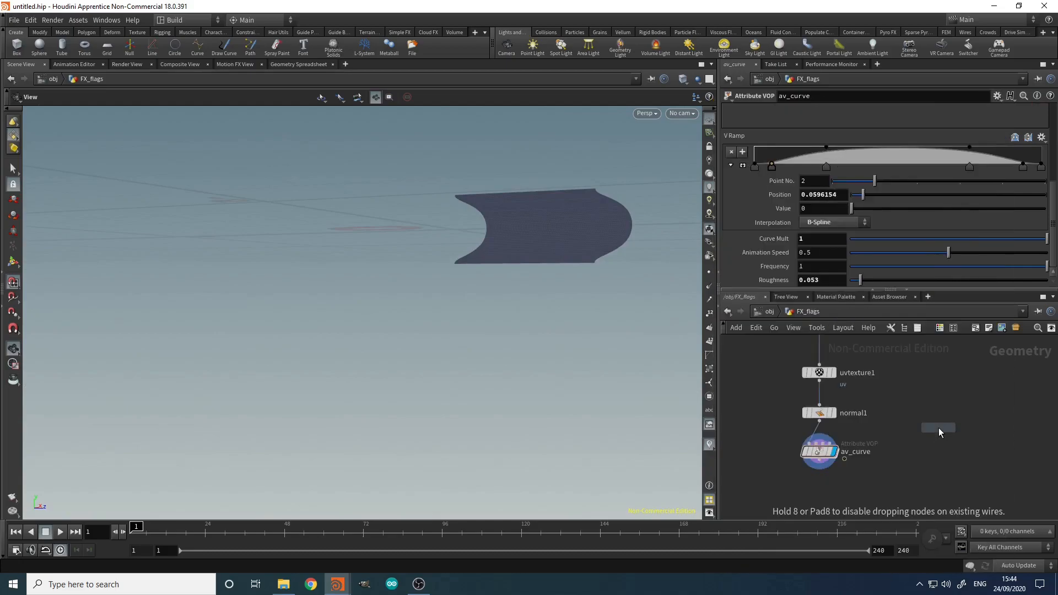
Step: Place grid2 and set its size to 25 by 25
left_click(998, 363)
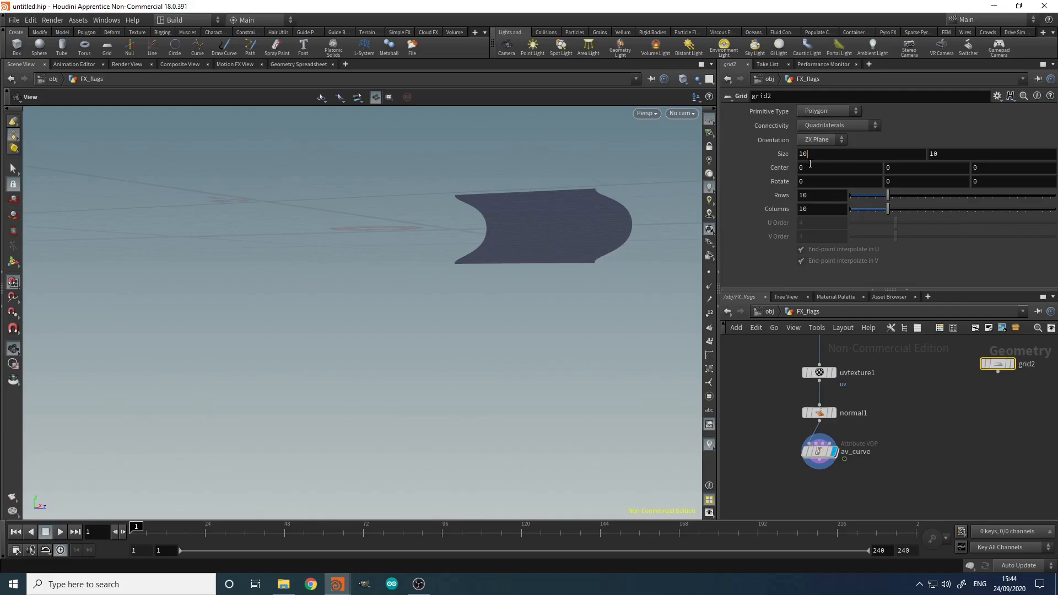
key("BackSpace")
key("BackSpace")
type("256")
key("Tab")
left_click(835, 154)
key("BackSpace")
key("Tab")
key("Return")
Step: Give grid2 4 rows and 4 columns
left_click_drag(818, 196, 726, 225)
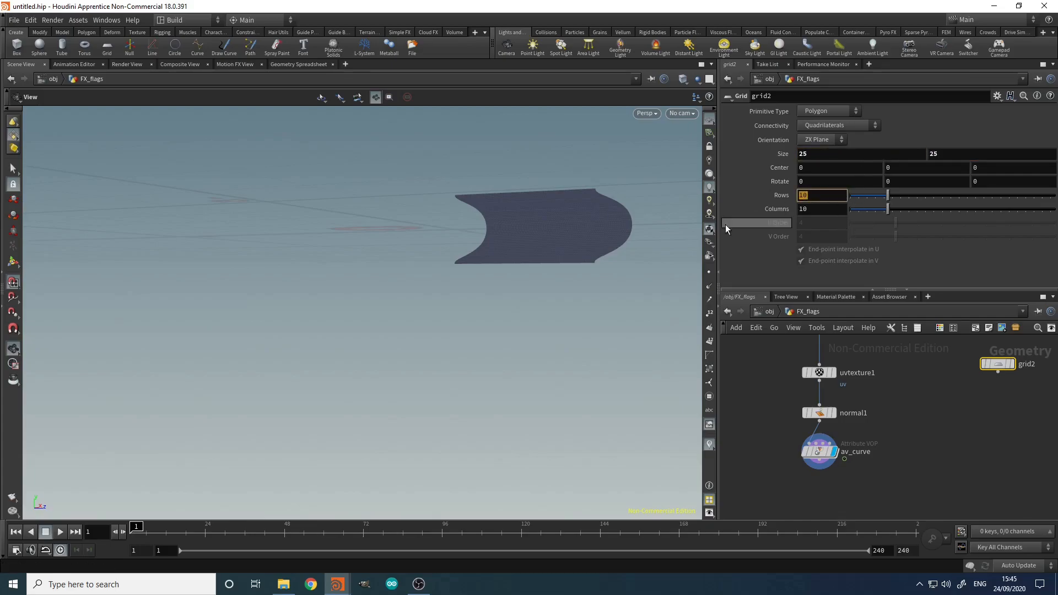
type("4")
key("Tab")
type("4")
key("Return")
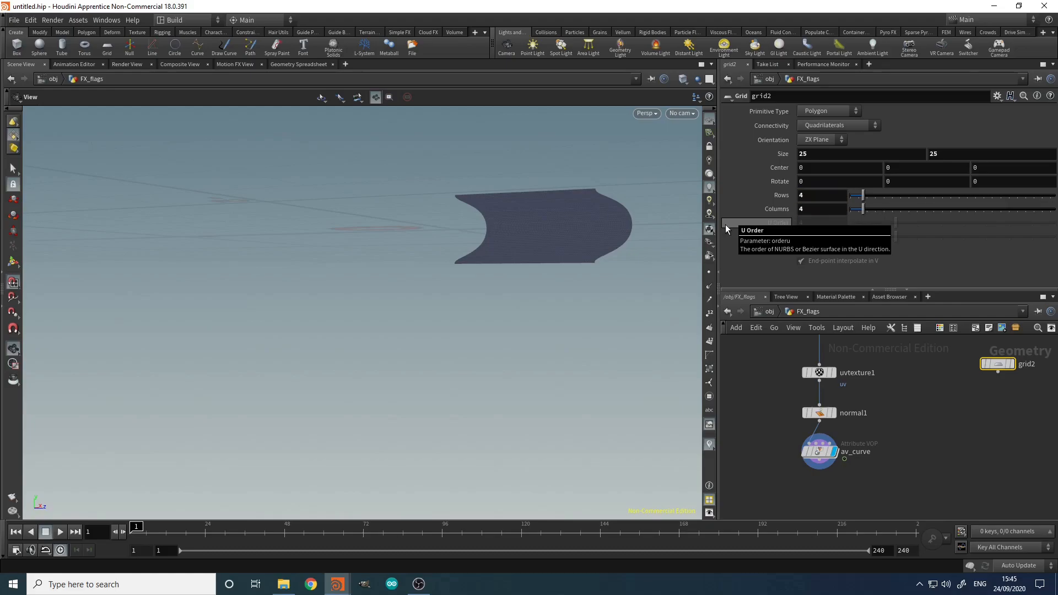
key("Tab")
Step: Add a Copy to Points node with normal1 in input 1 and grid2 in input 2
type("copy")
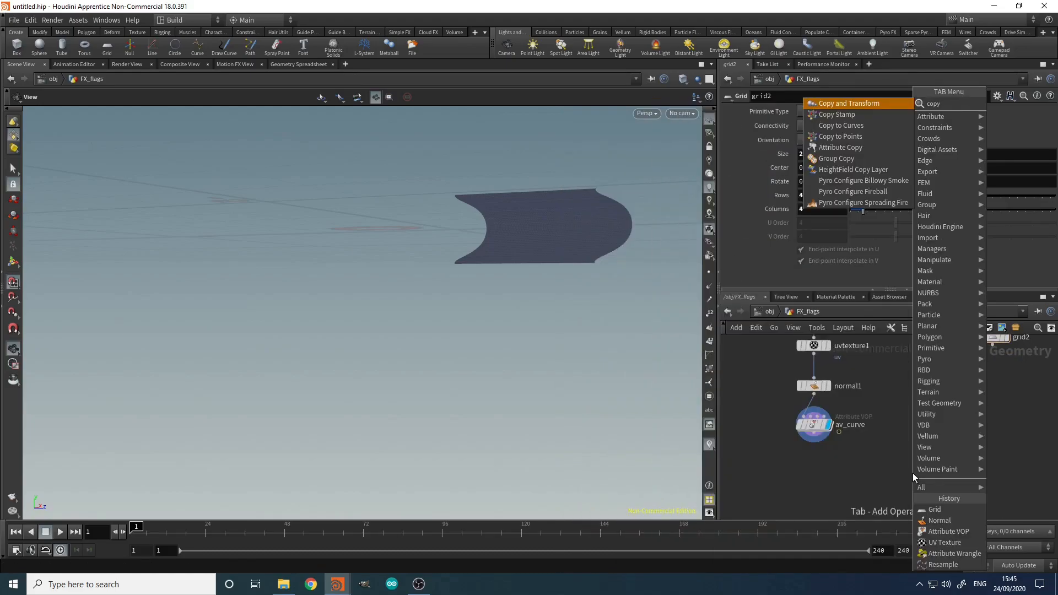
key("Down")
key("Down")
key("Down")
key("Return")
left_click(881, 419)
left_click(814, 395)
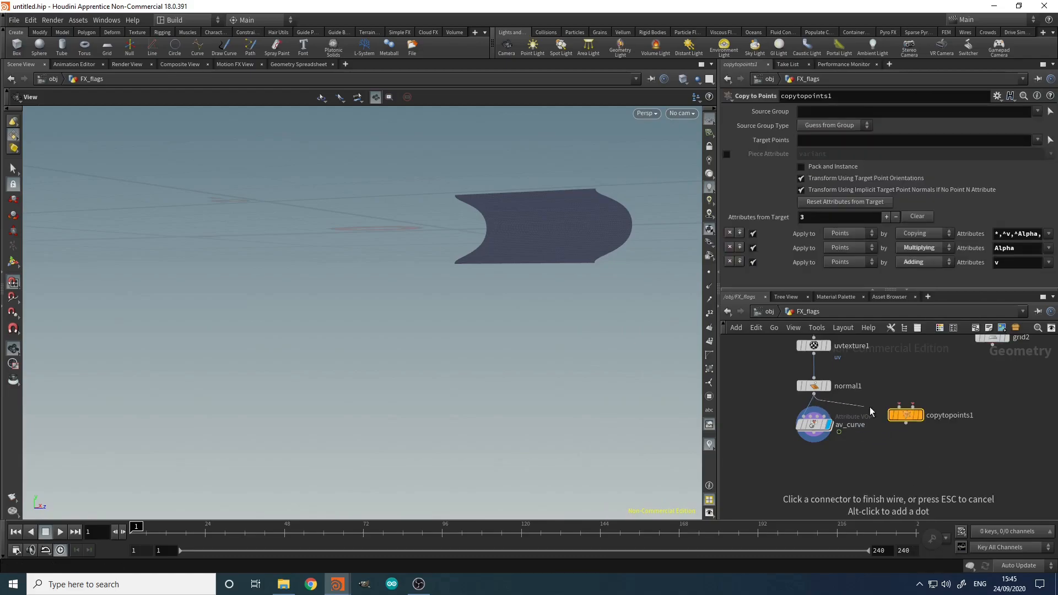
left_click(898, 408)
left_click(913, 407)
left_click(992, 345)
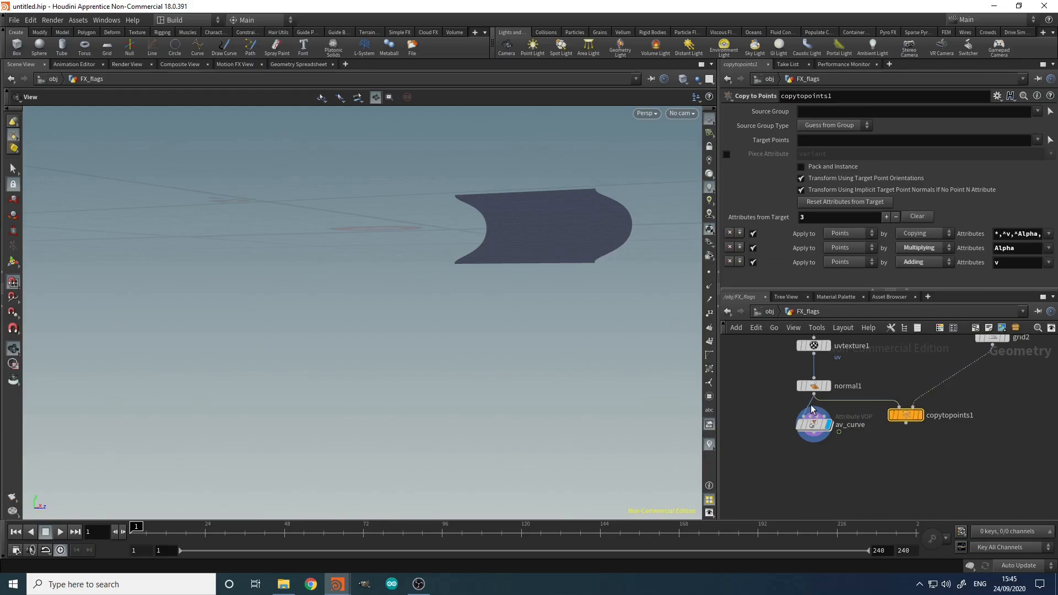
Step: Feed copytopoints1's output into av_curve, move av_curve below it, and frame the sixteen flags
left_click(809, 409)
left_click(906, 423)
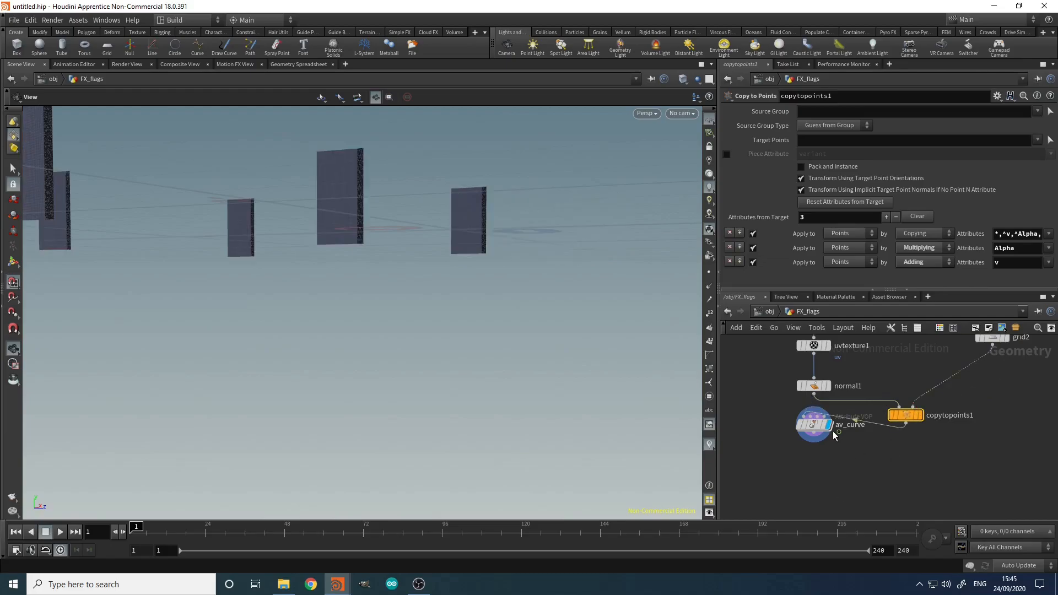
left_click_drag(818, 425, 908, 452)
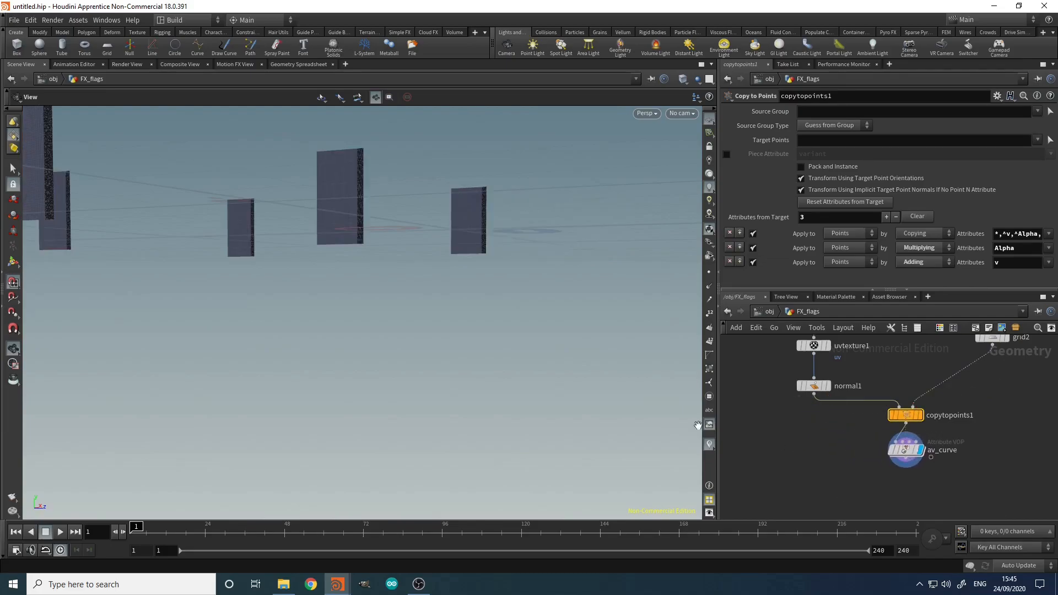
right_click_drag(414, 297, 258, 336)
left_click_drag(257, 336, 382, 338)
right_click_drag(381, 338, 253, 339)
middle_click_drag(1016, 420, 952, 467)
Step: Insert an Attribute Wrangle between grid2 and copytopoints1, replacing a mistaken Attribute VOP, and name it aw_copy_attrs
key("Tab")
type("av")
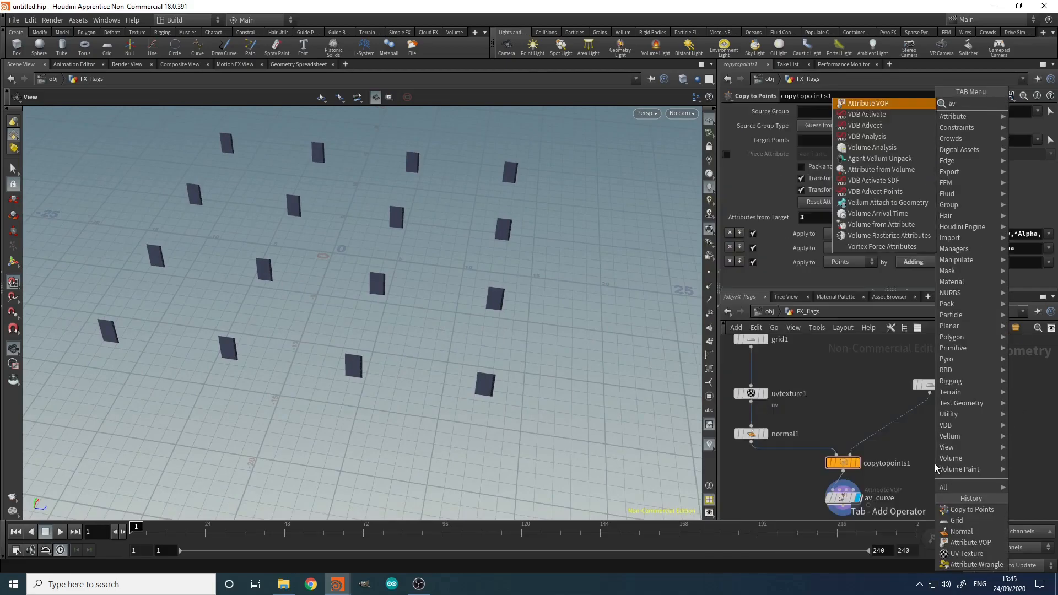
key("Return")
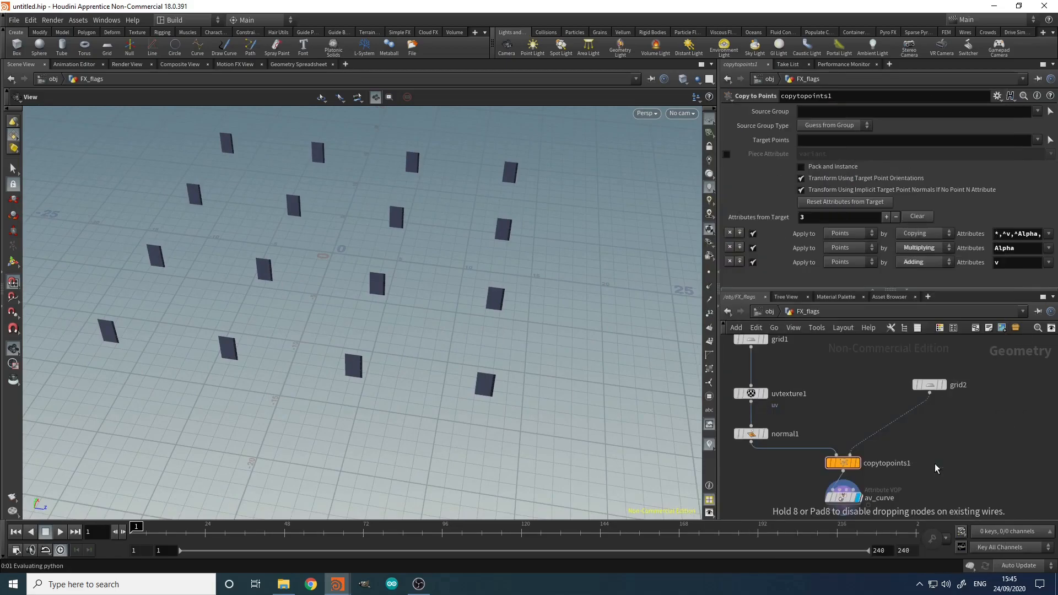
left_click(934, 464)
key("Delete")
key("Tab")
type("aw")
key("Return")
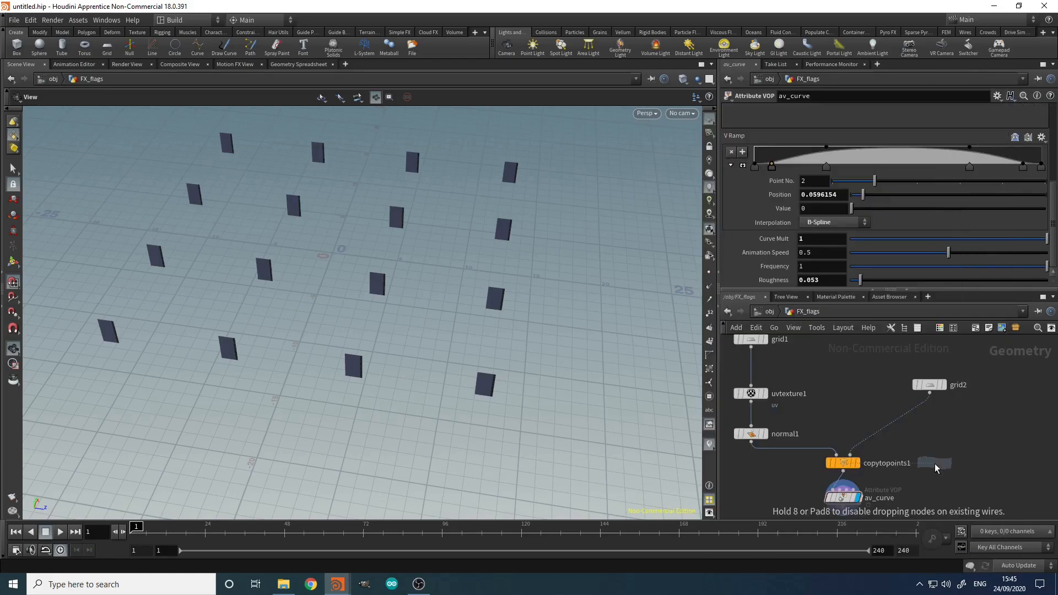
left_click(922, 419)
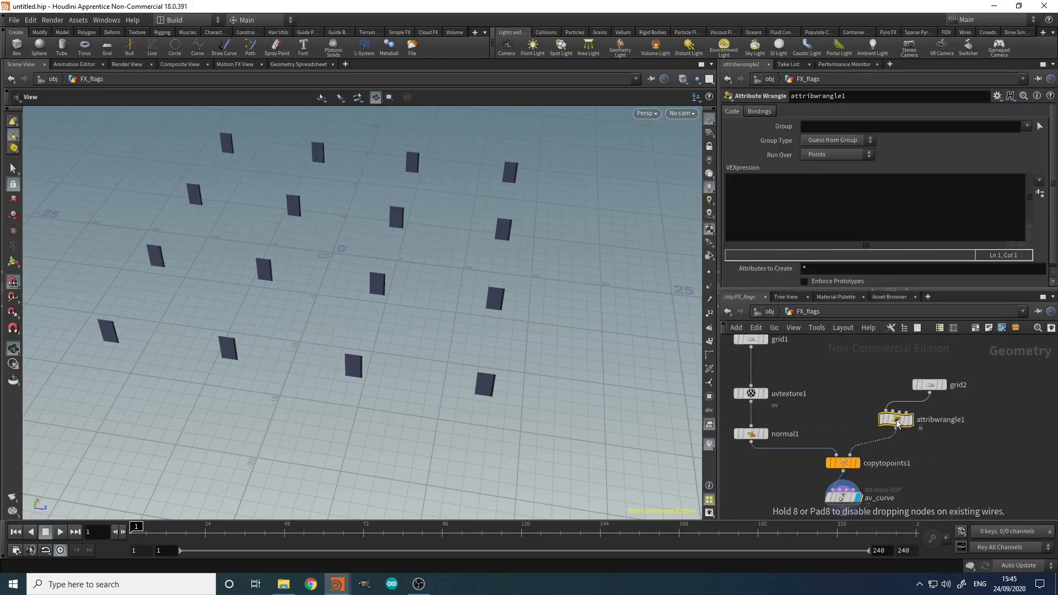
left_click_drag(923, 420, 934, 418)
double_click(977, 417)
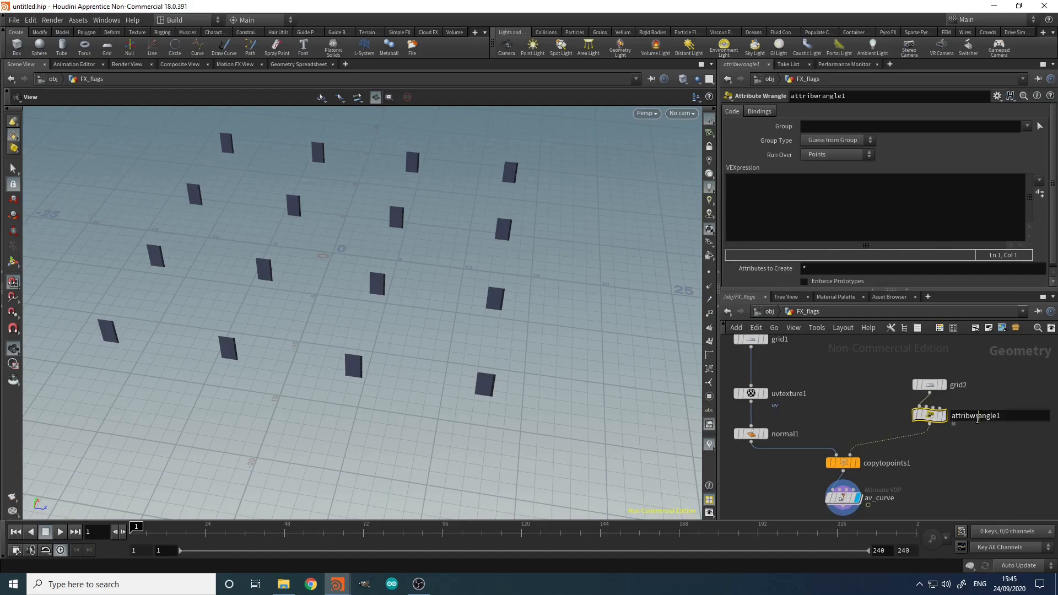
type("aw_cop")
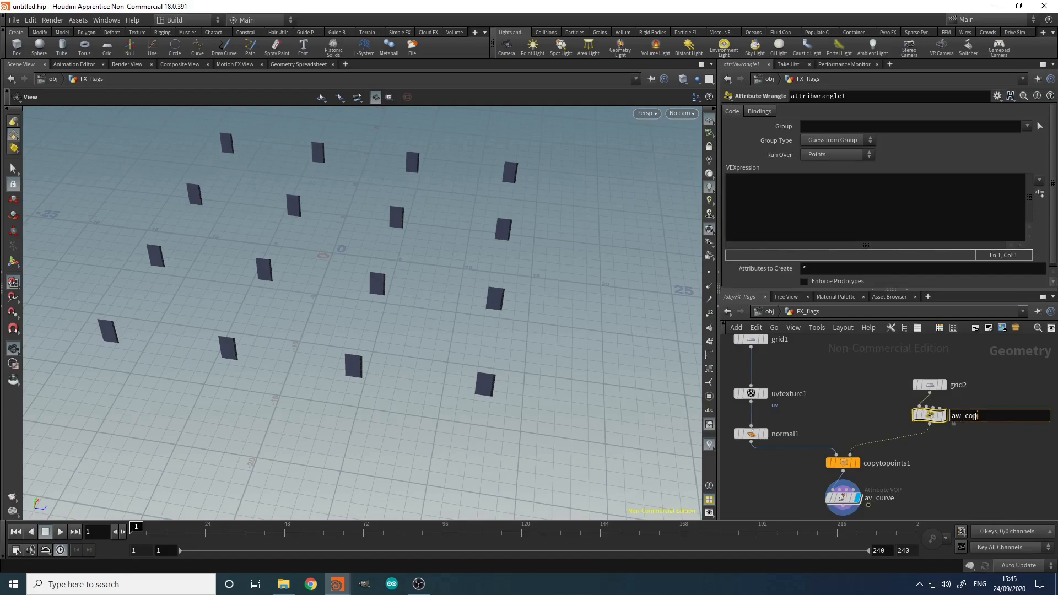
type("y_attrs")
key("Return")
Step: Write VEX setting v@up to set(0,1,0) and v@N to set(0,0,1)
left_click(801, 215)
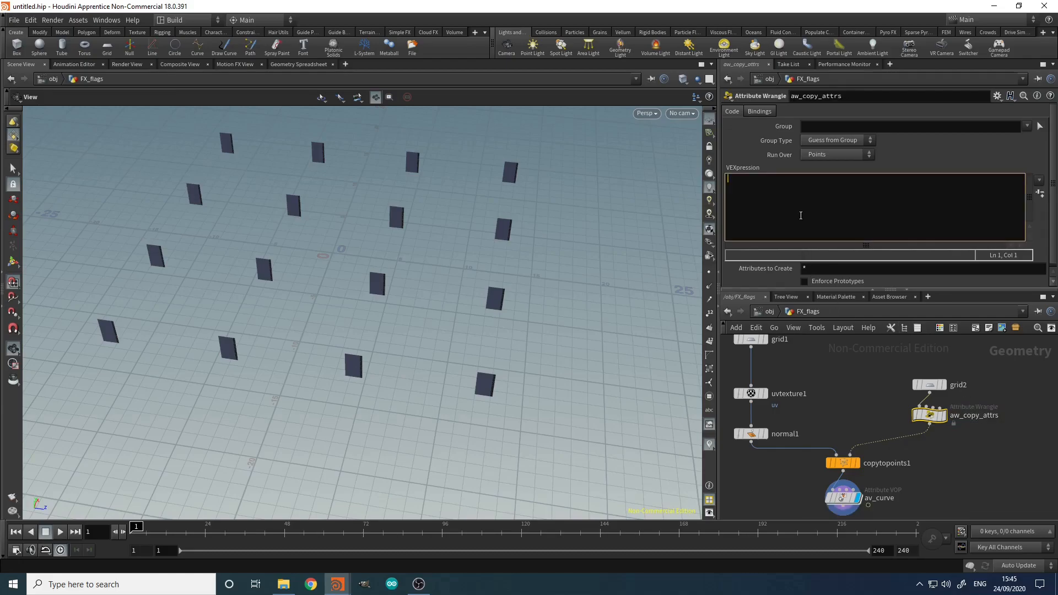
type("v@up = ")
type("set()")
type("et()")
left_click(865, 373)
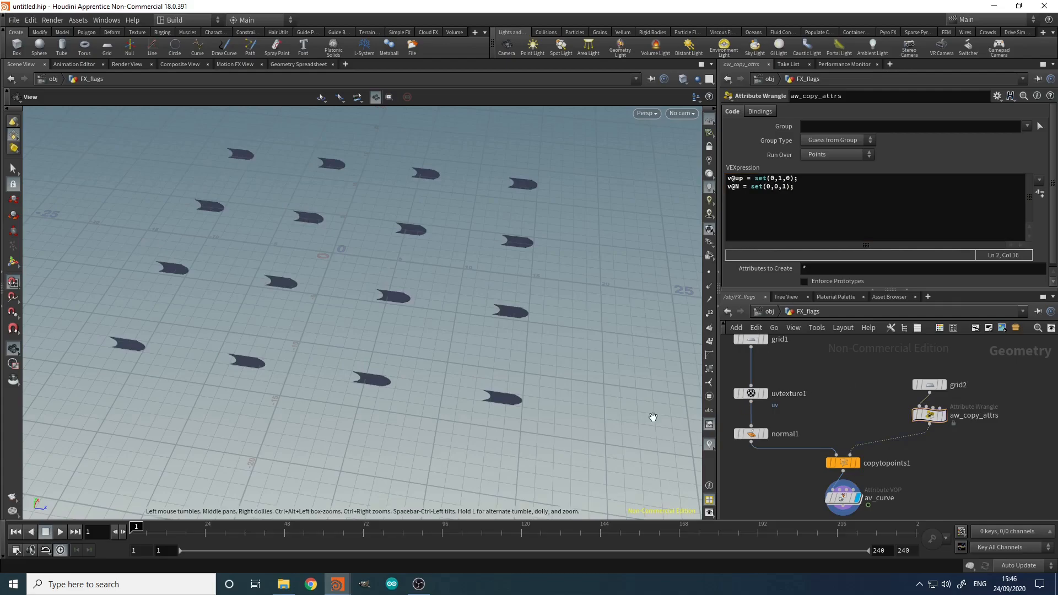
Step: Play the animation from a lower angle to check the reoriented flags, then stop it
left_click(59, 536)
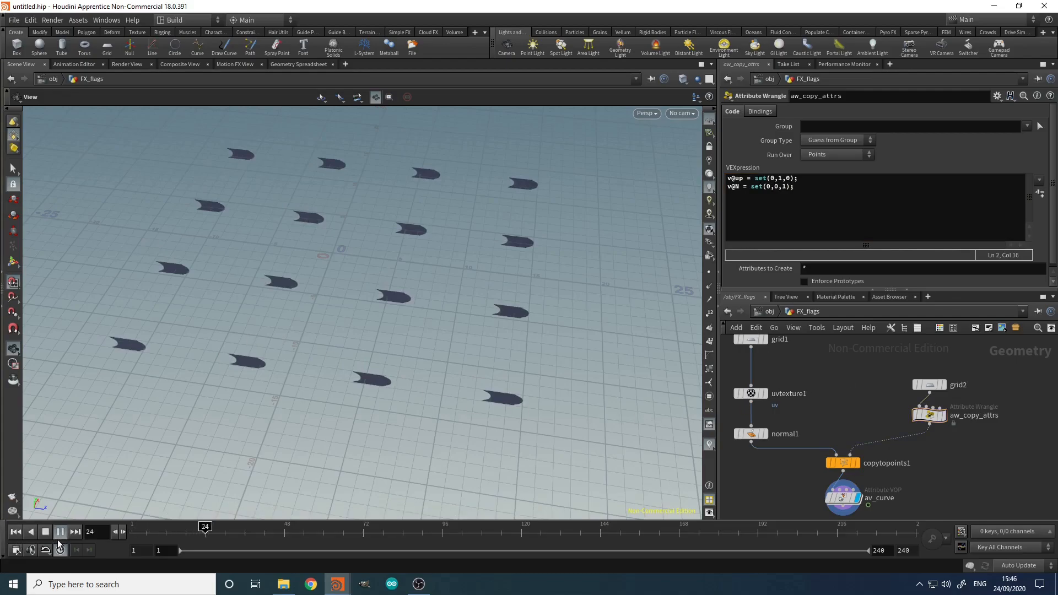
left_click_drag(444, 378, 375, 281)
right_click_drag(376, 281, 373, 281)
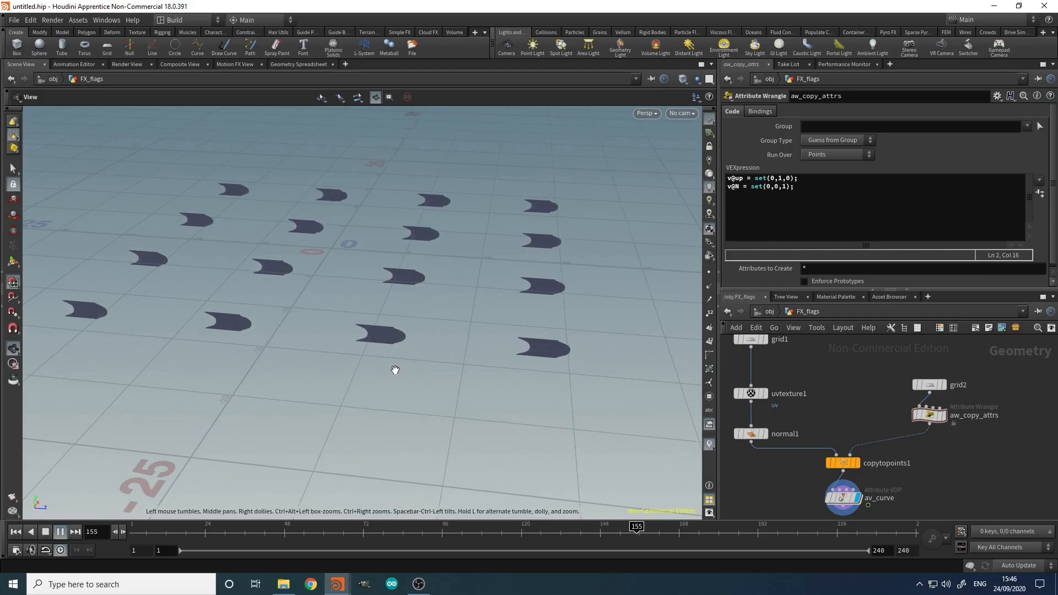
left_click(46, 531)
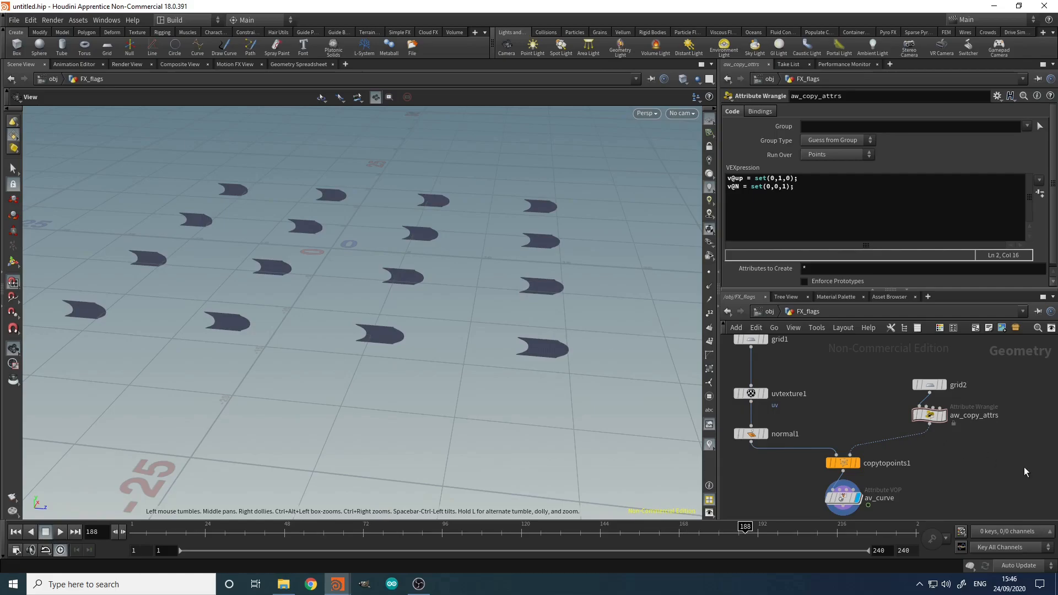
key("Tab")
Step: Insert an Attribute Wrangle below aw_copy_attrs and name it aw_id
type("a")
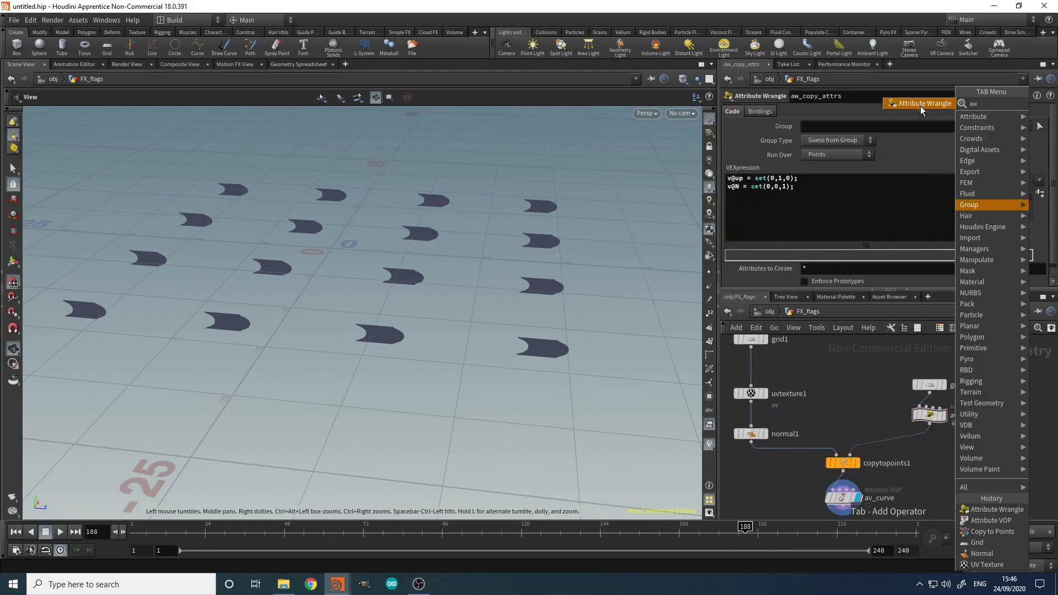
left_click(920, 104)
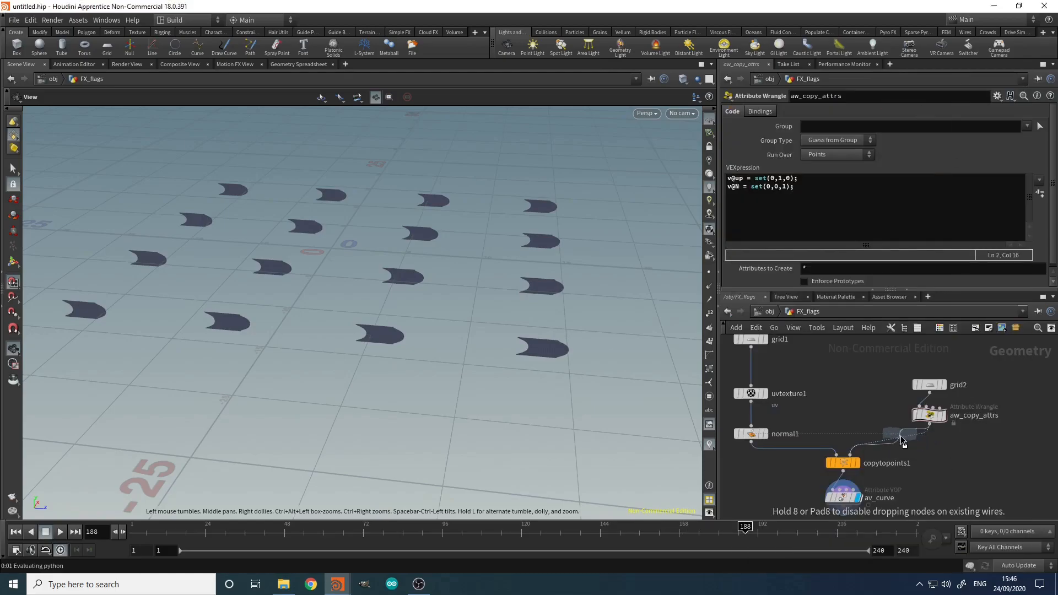
left_click(906, 455)
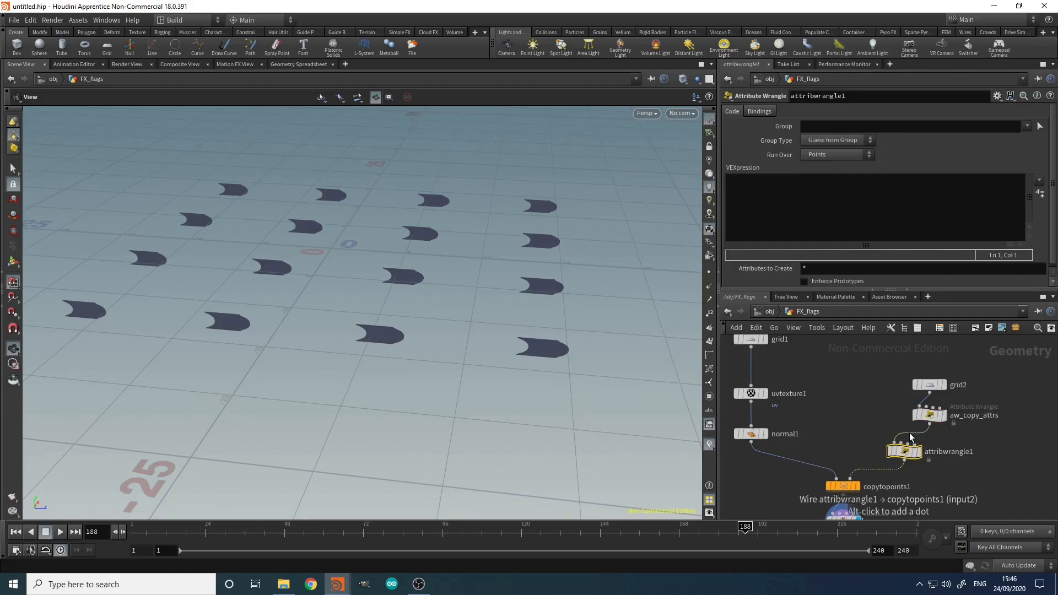
left_click_drag(904, 458, 930, 452)
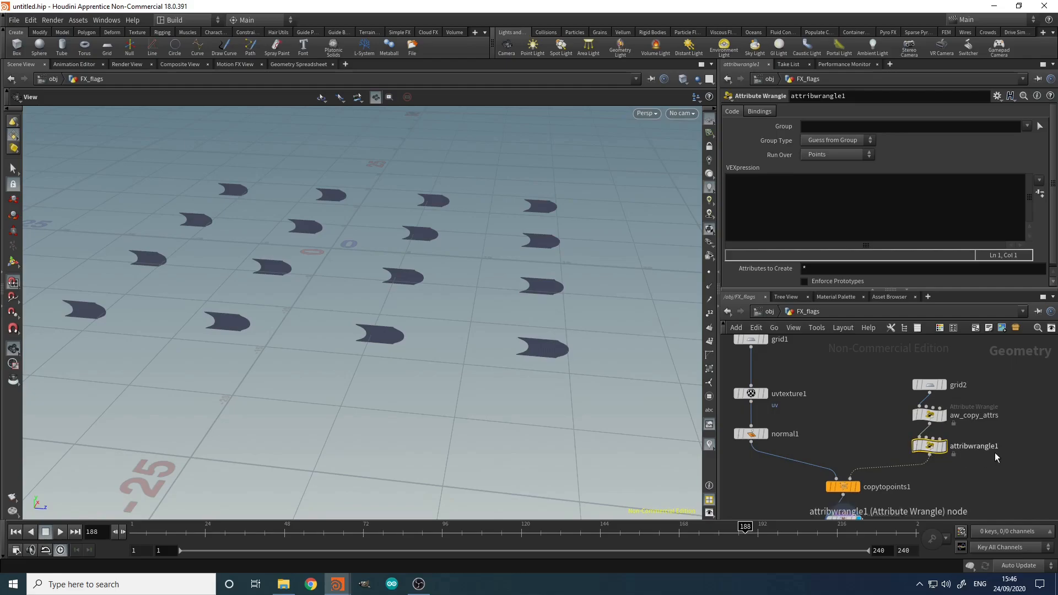
double_click(991, 446)
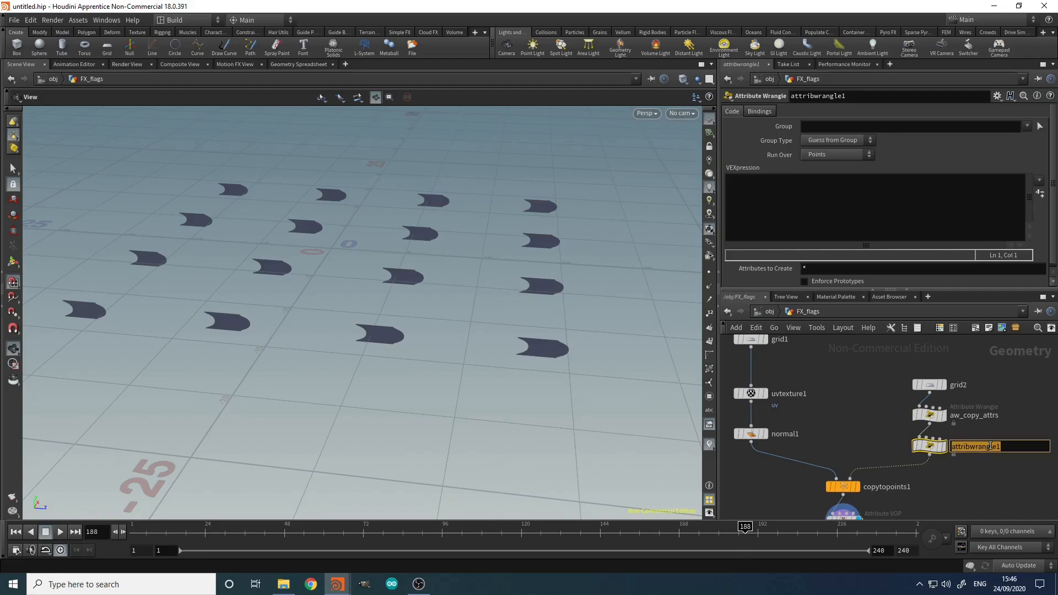
type("aw_id")
key("Return")
Step: Enter the VEX code i@id = i@ptnum; in aw_id
left_click(829, 227)
type("i@id = i@ptn")
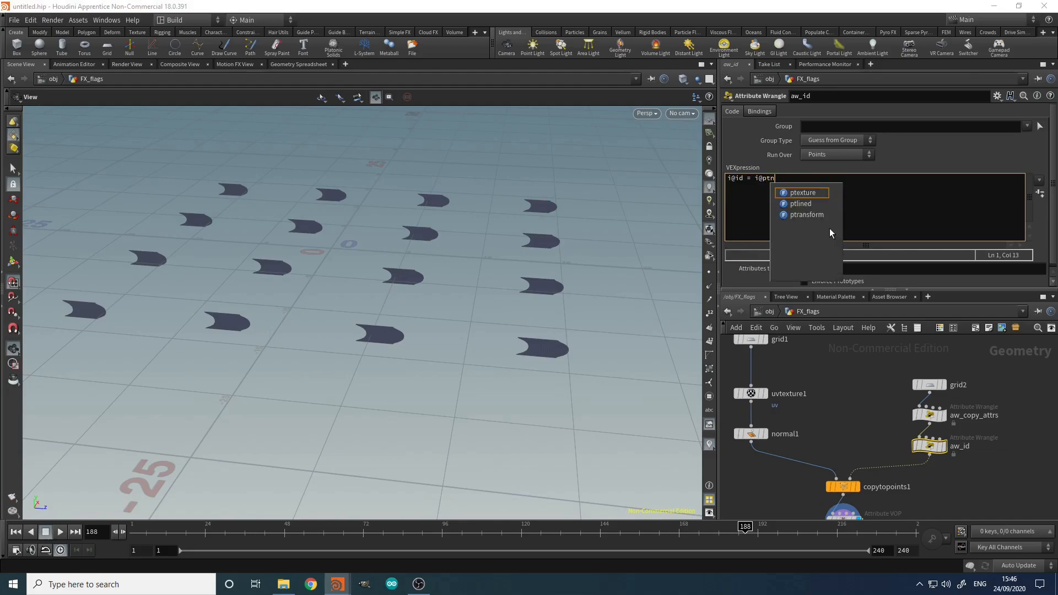
type("um;")
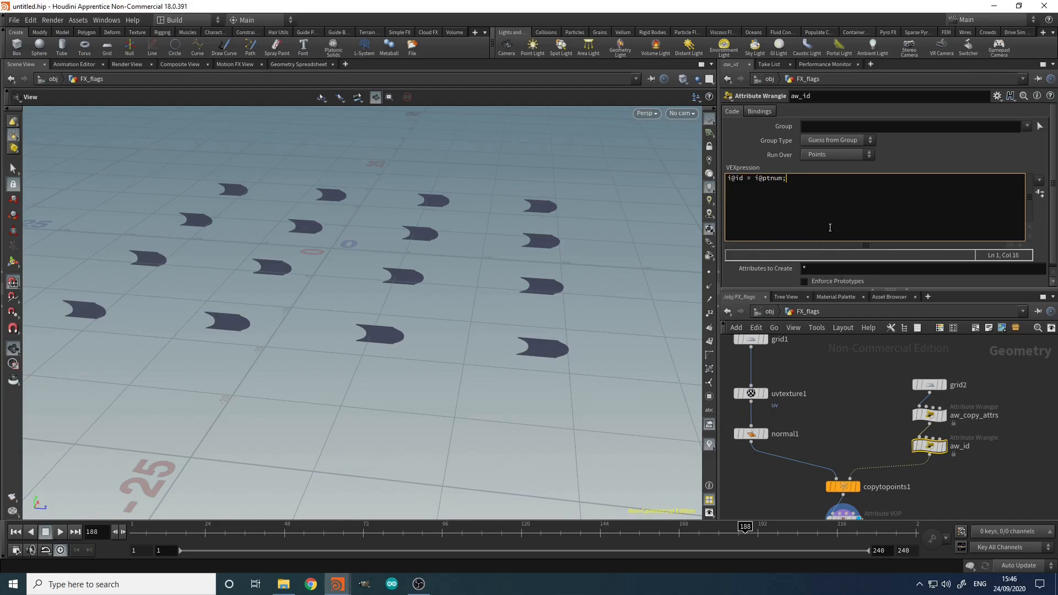
middle_click_drag(851, 485, 857, 408)
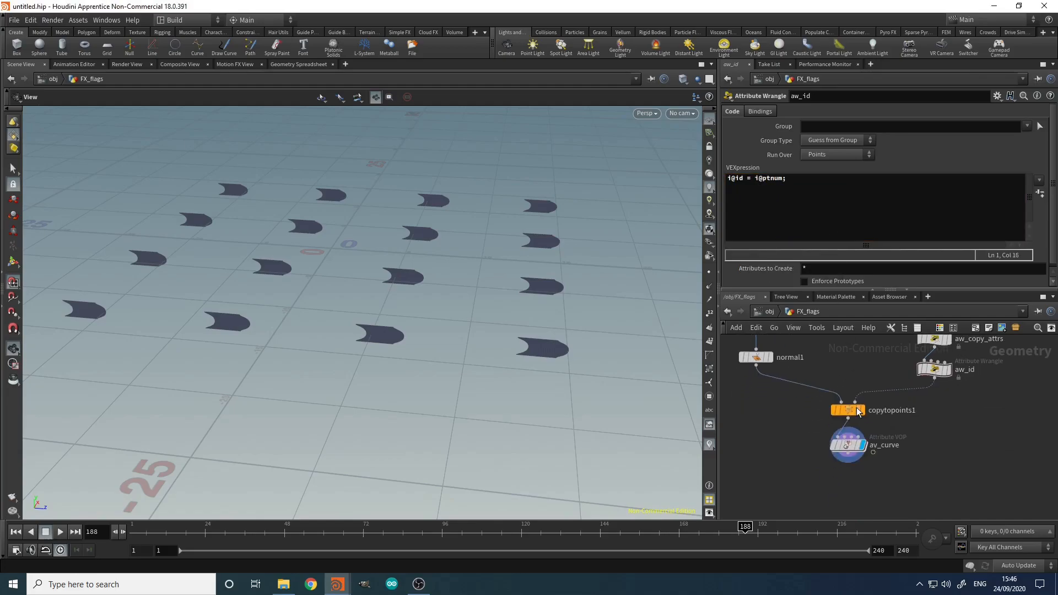
Step: Inside av_curve, drop an Add node onto the Time-to-multiply2 wire
left_click(849, 442)
double_click(849, 444)
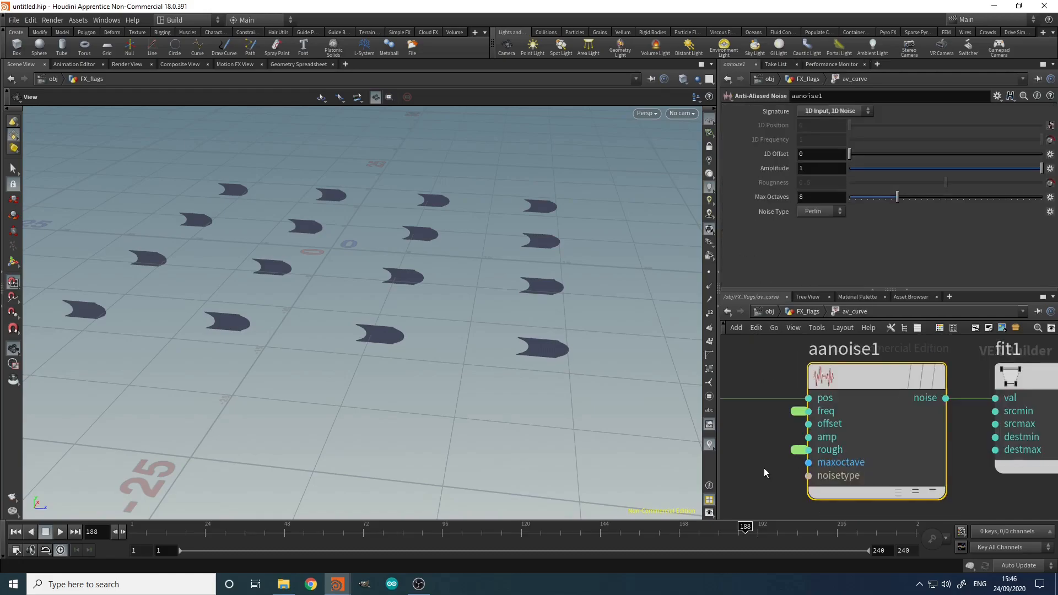
scroll(827, 457, "down", 5)
scroll(827, 424, "up", 2)
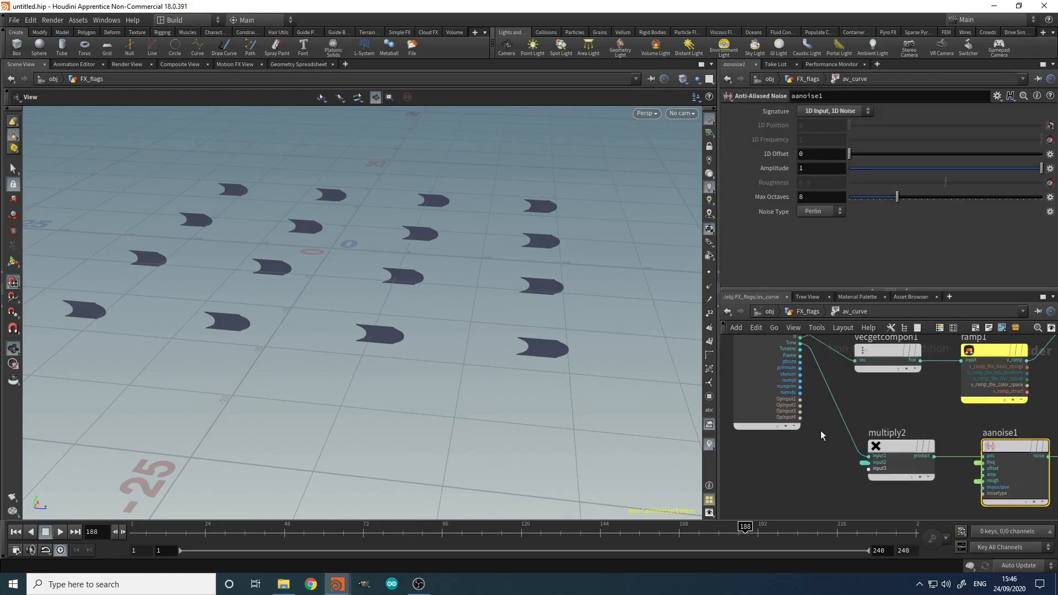
key("Tab")
type("add")
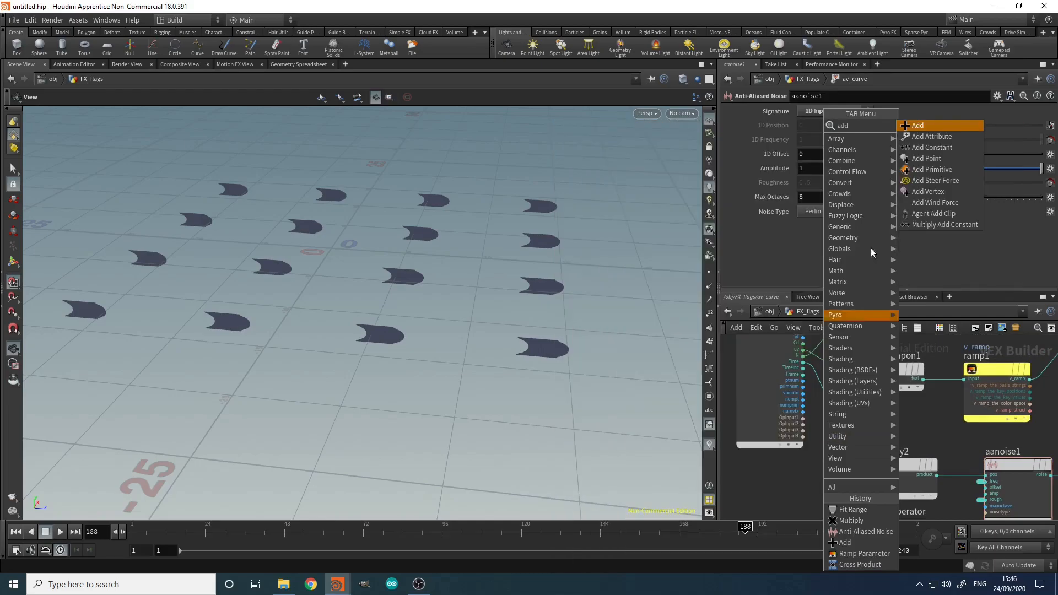
key("Return")
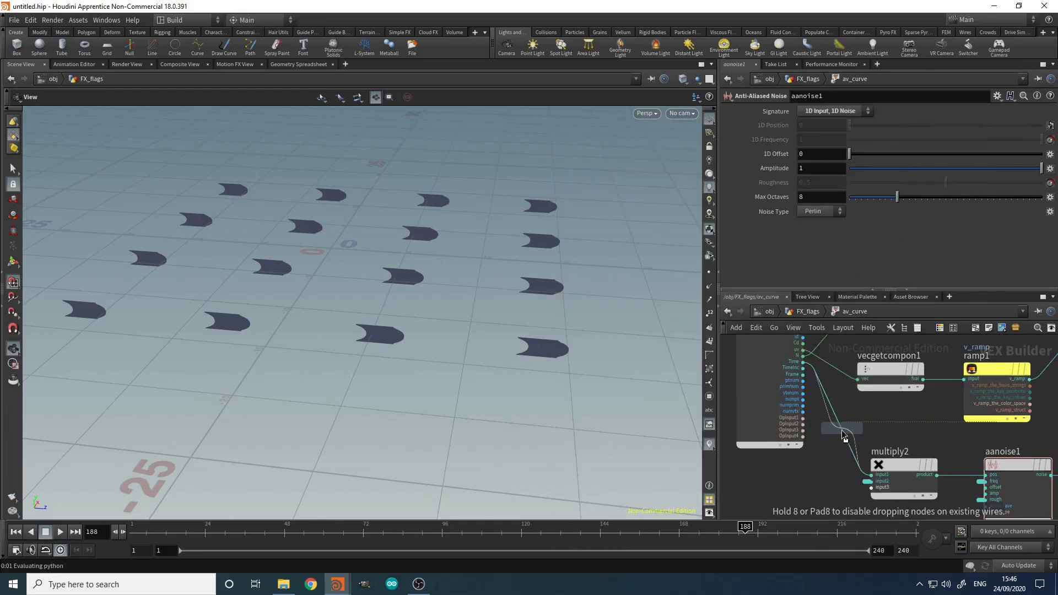
left_click(841, 431)
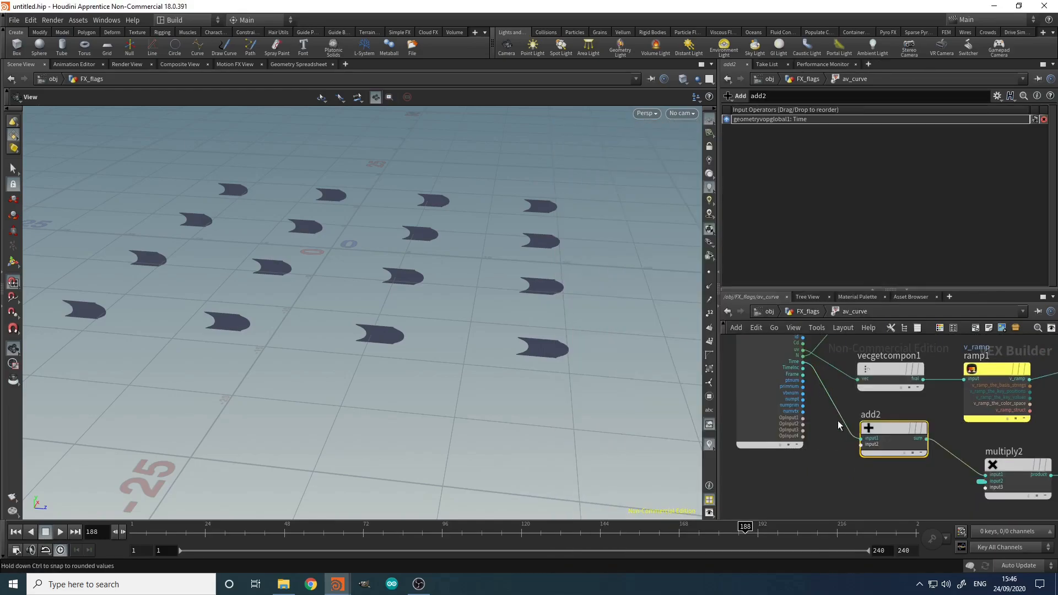
Step: Wire the id attribute into add2
scroll(807, 425, "up", 5)
left_click(792, 390)
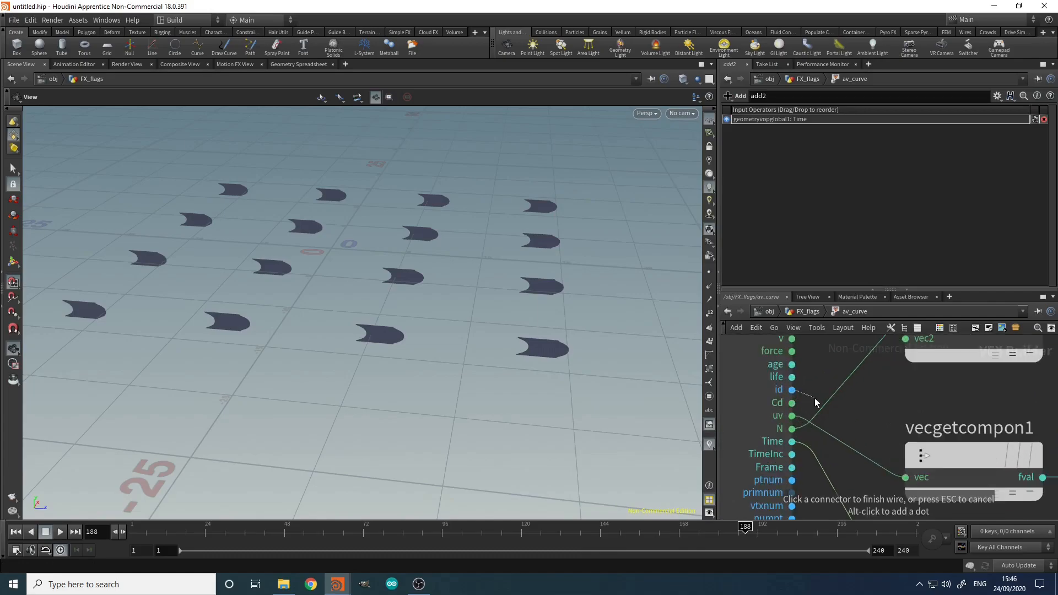
scroll(812, 398, "down", 5)
left_click(841, 500)
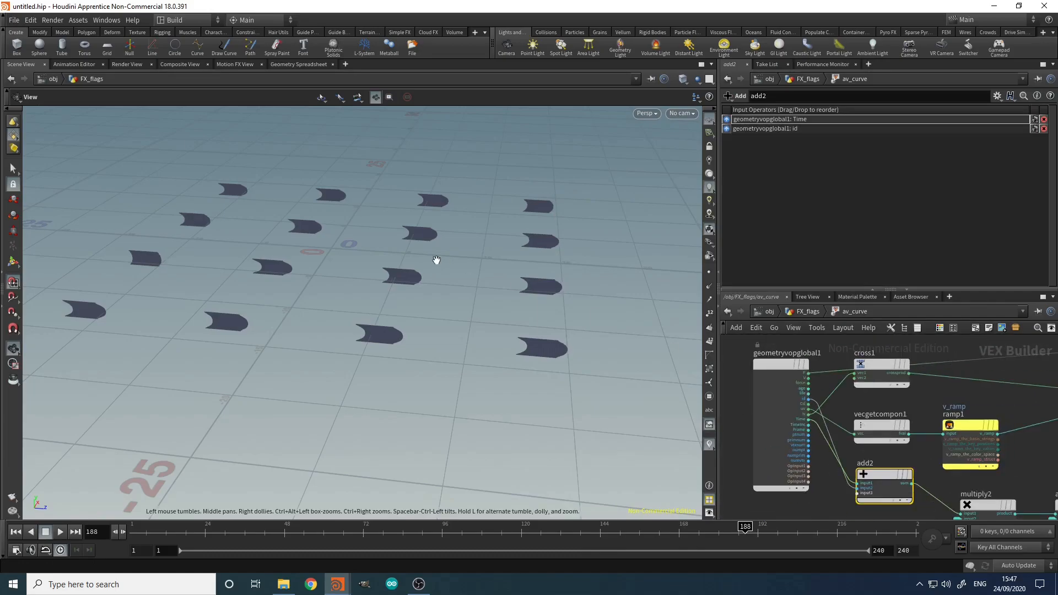
Step: Play the animation to check each flag's offset noise, then stop it
left_click(60, 532)
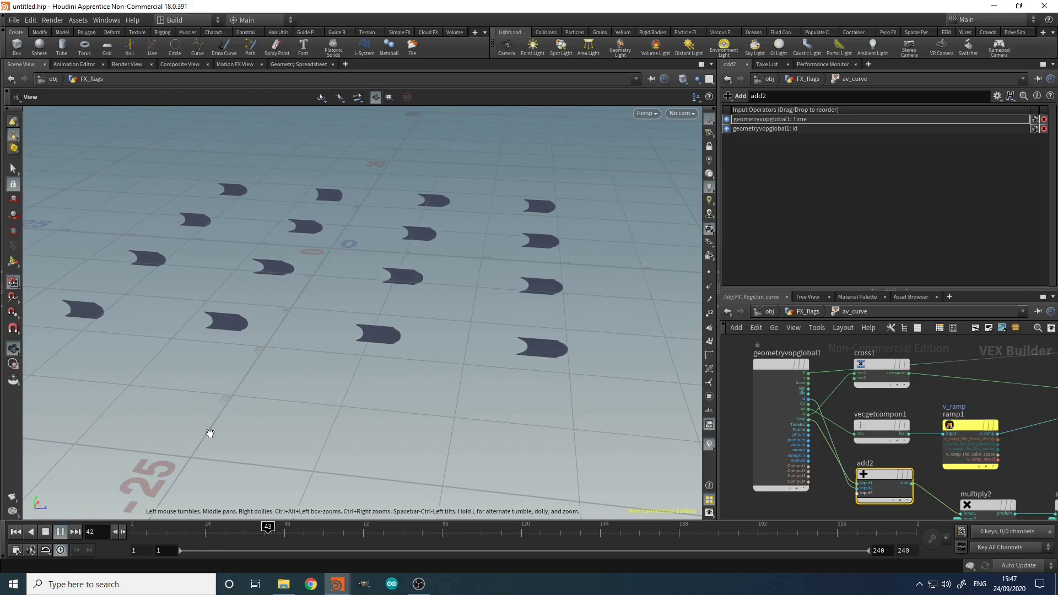
left_click(46, 532)
scroll(1006, 424, "down", 4)
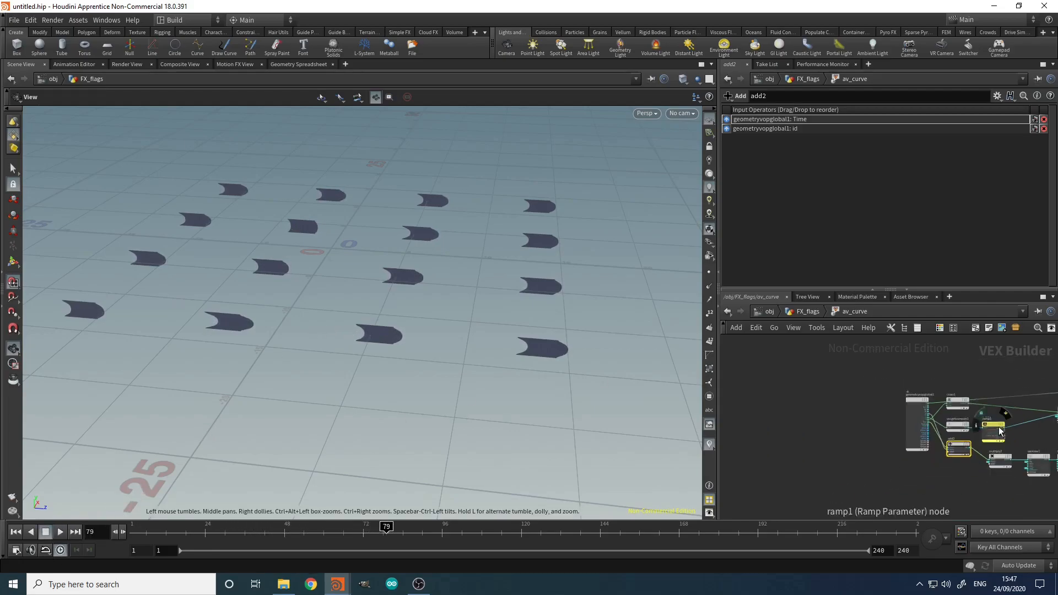
scroll(986, 440, "up", 4)
middle_click_drag(918, 505, 882, 458)
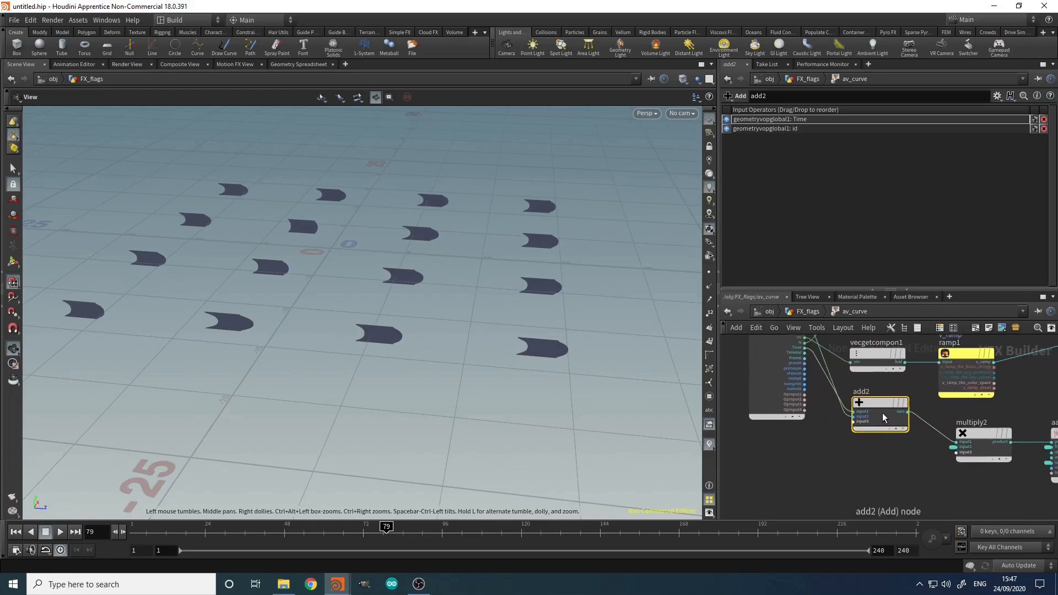
mouse_move(881, 404)
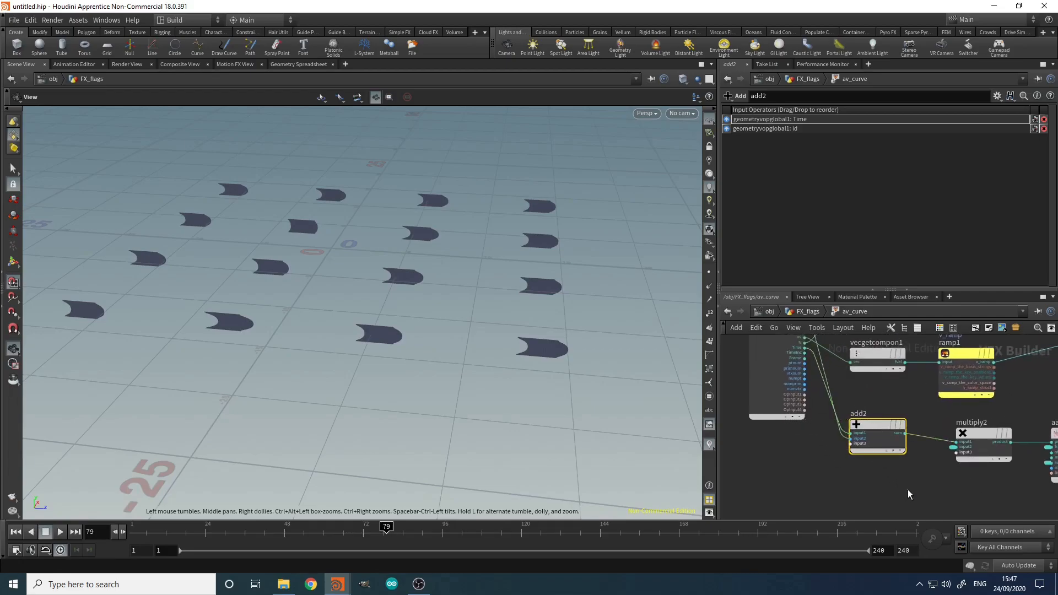
Step: Return to FX_flags and orbit to look down on the sixteen flags
key("u")
middle_click_drag(948, 419, 909, 483)
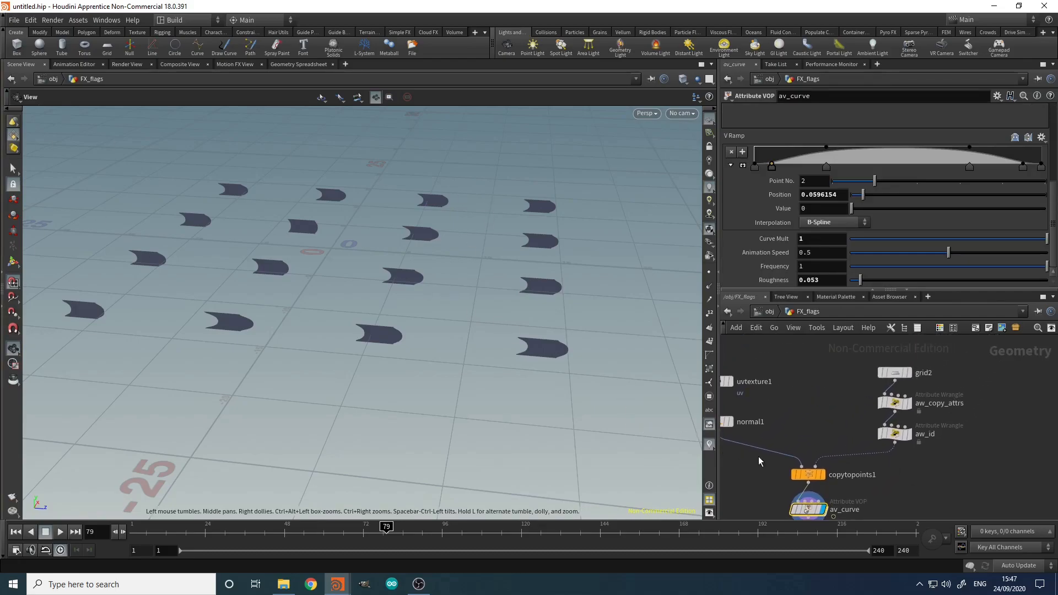
middle_click_drag(758, 462, 774, 421)
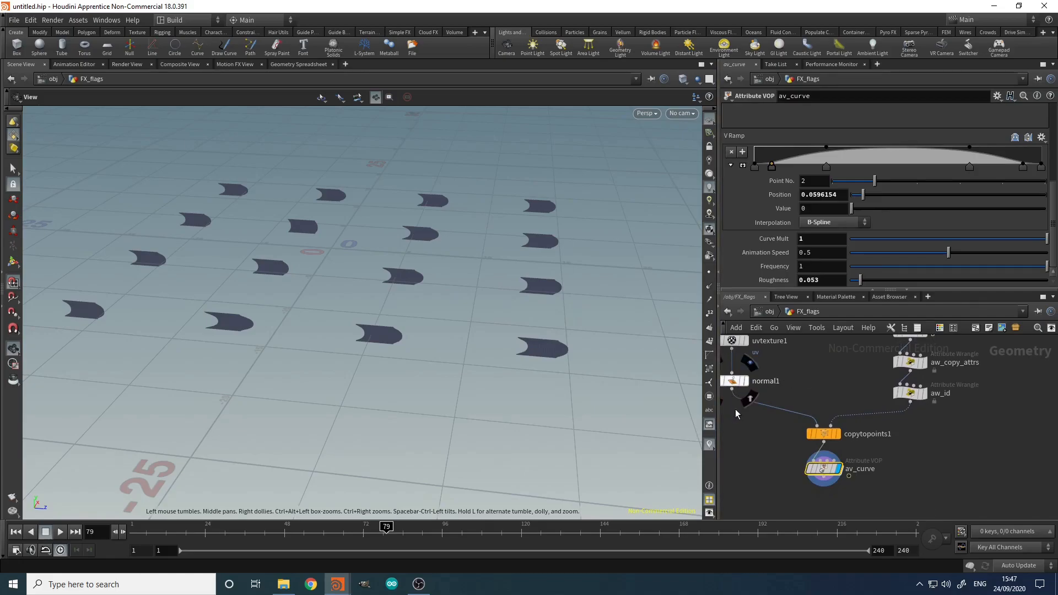
left_click_drag(383, 227, 490, 335)
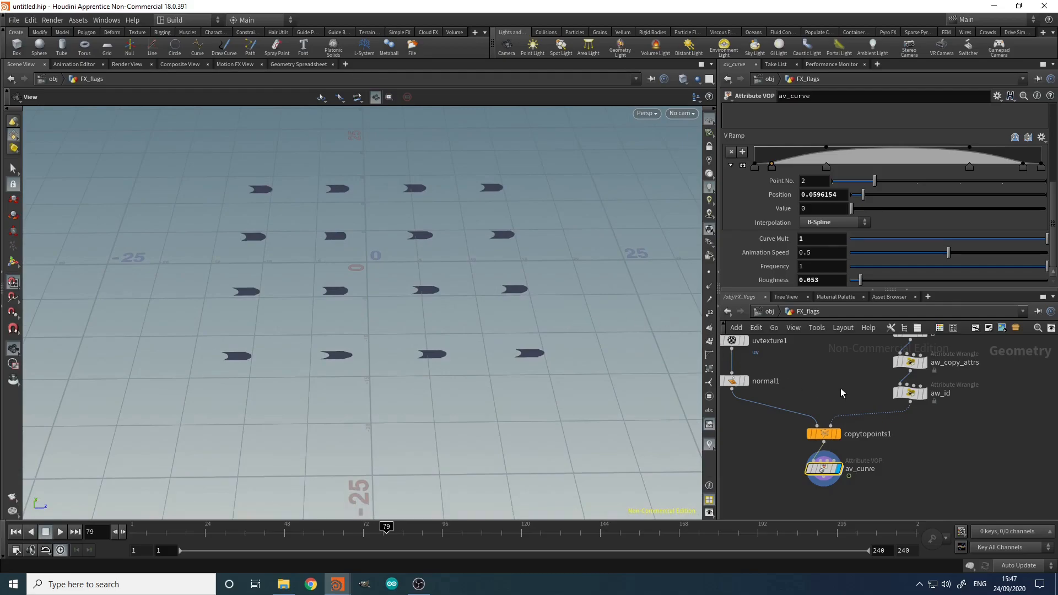
middle_click_drag(842, 385, 784, 406)
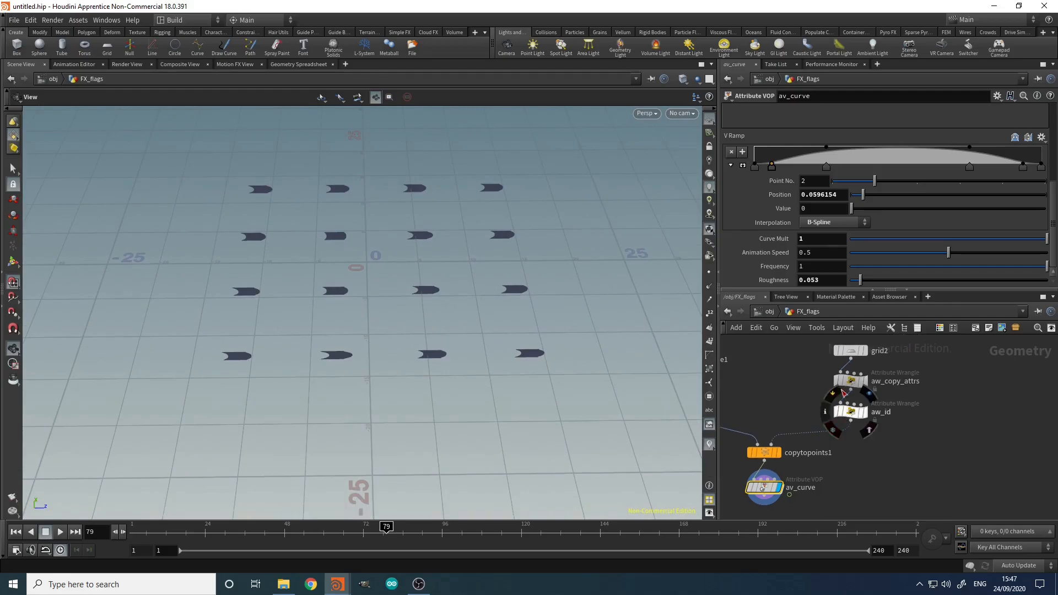
Step: Review aw_copy_attrs's up and N code, deselect it, and open the node search
left_click(851, 380)
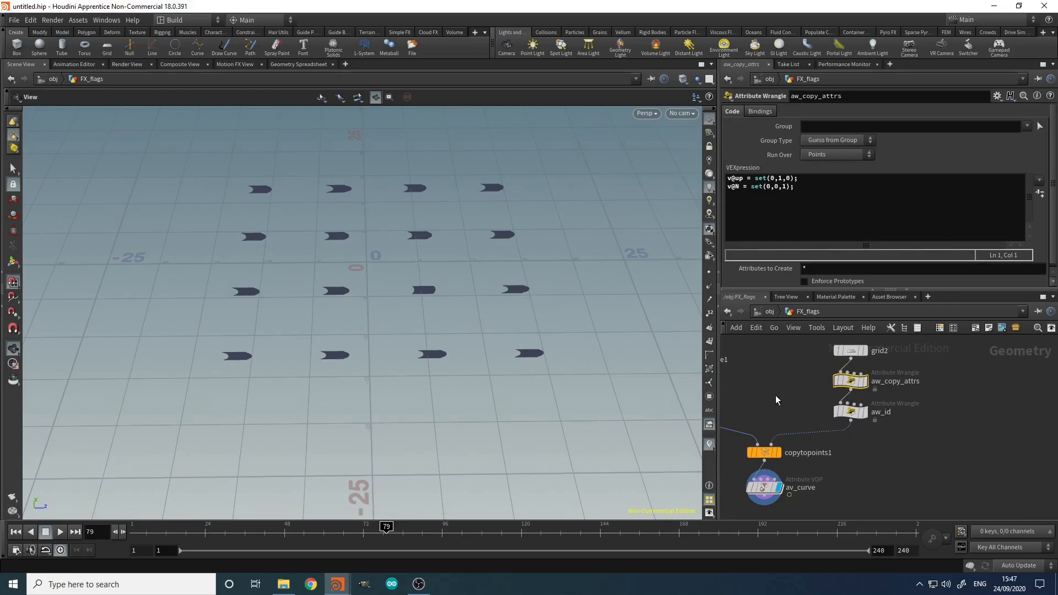
middle_click_drag(904, 455, 914, 425)
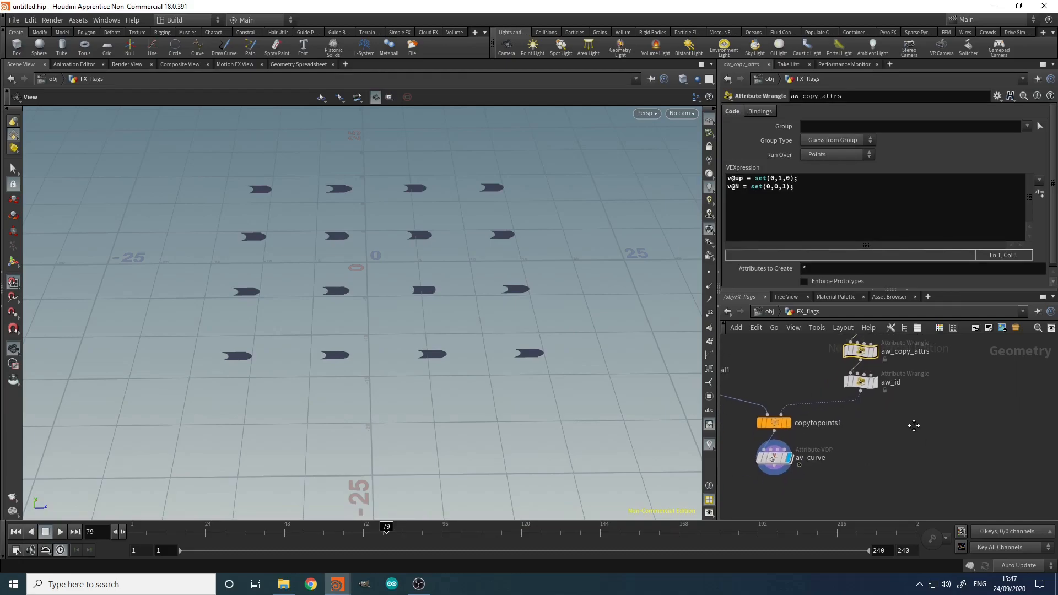
left_click(914, 425)
key("Tab")
Step: Drop an Attribute VOP onto the aw_id→copytopoints1 wire and go inside attribvop1
type("av")
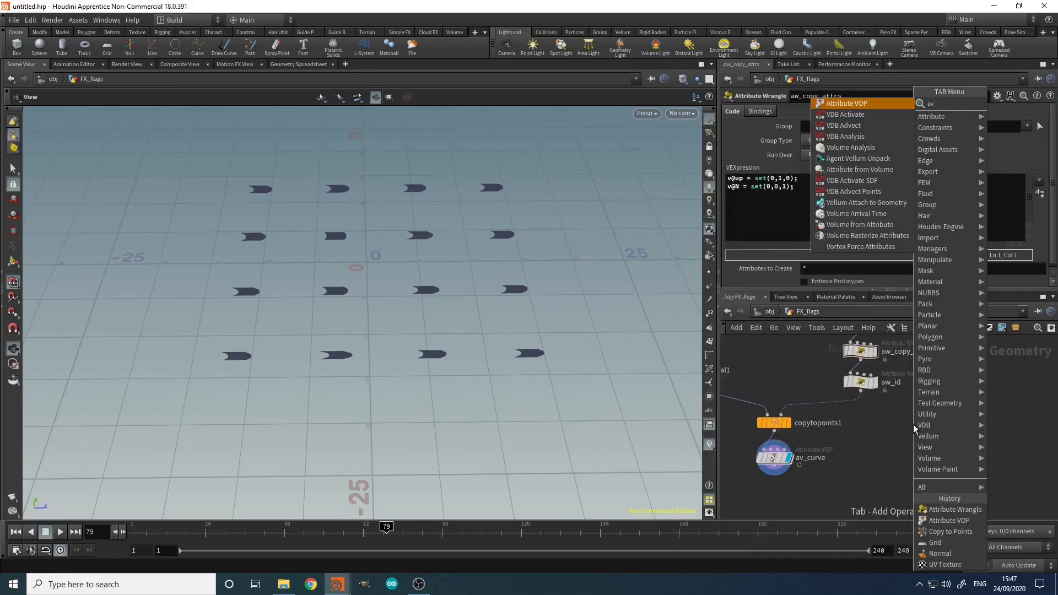
left_click(848, 102)
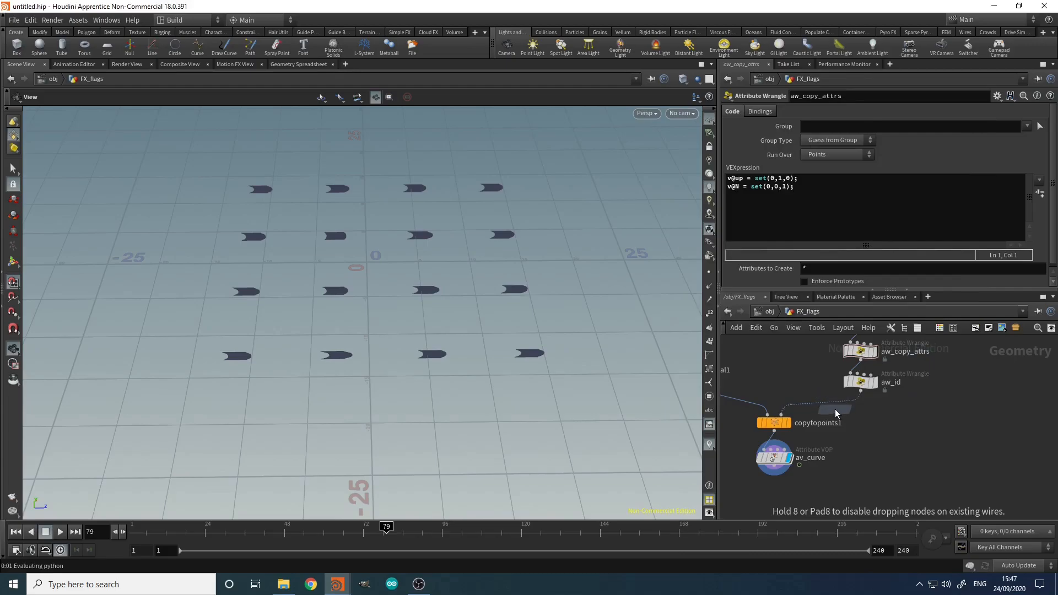
left_click(828, 404)
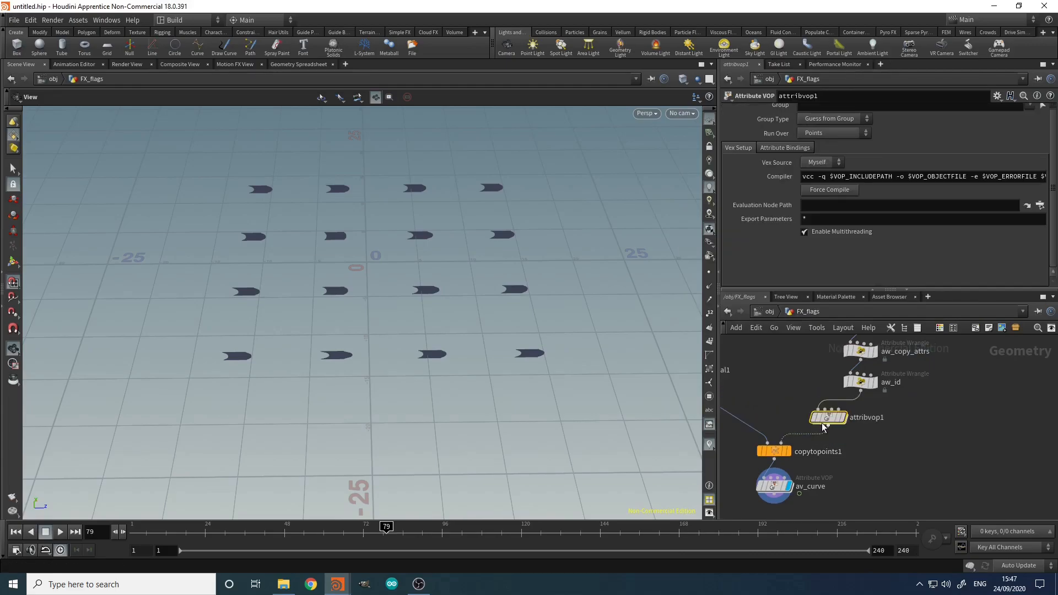
left_click_drag(828, 421, 860, 432)
double_click(860, 430)
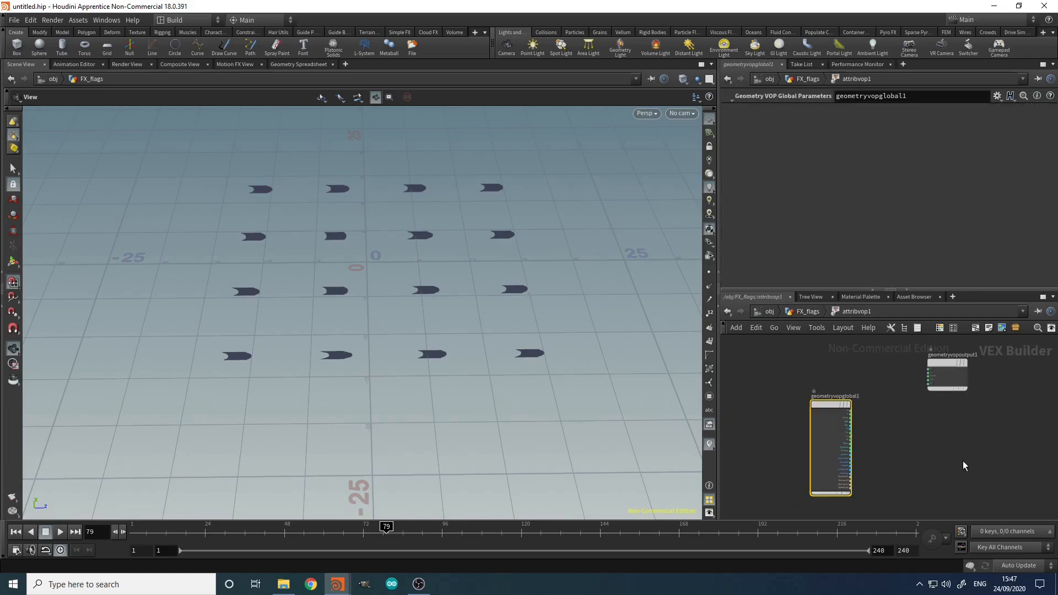
Step: Add an Anti-Aliased Noise node and feed global P into its pos input
key("Tab")
type("aan")
key("Down")
key("Return")
left_click(905, 441)
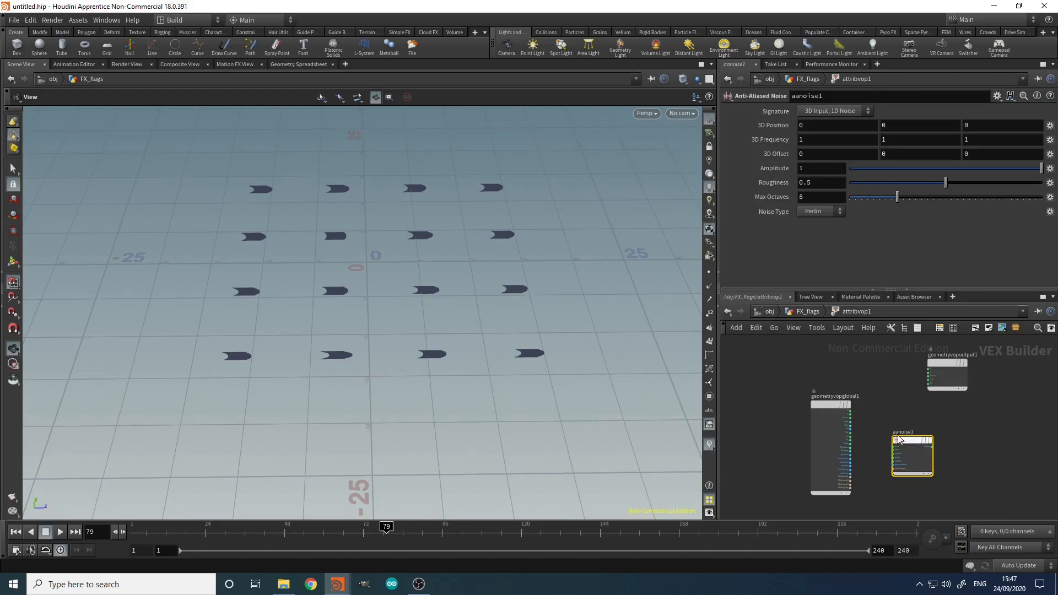
scroll(906, 441, "up", 3)
left_click(809, 388)
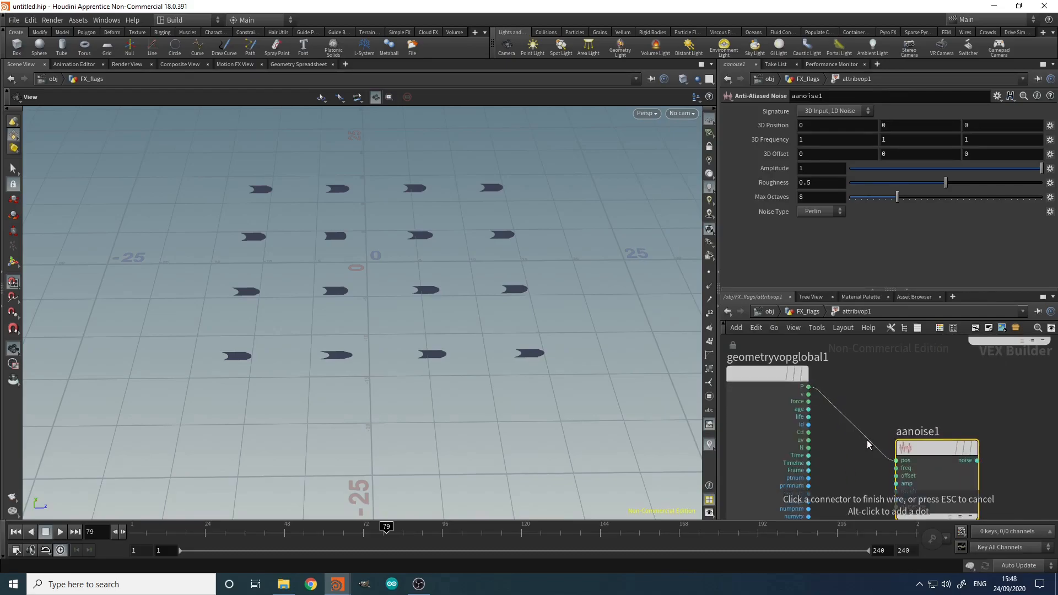
left_click(897, 460)
middle_click_drag(917, 409, 894, 357)
scroll(882, 438, "up", 2)
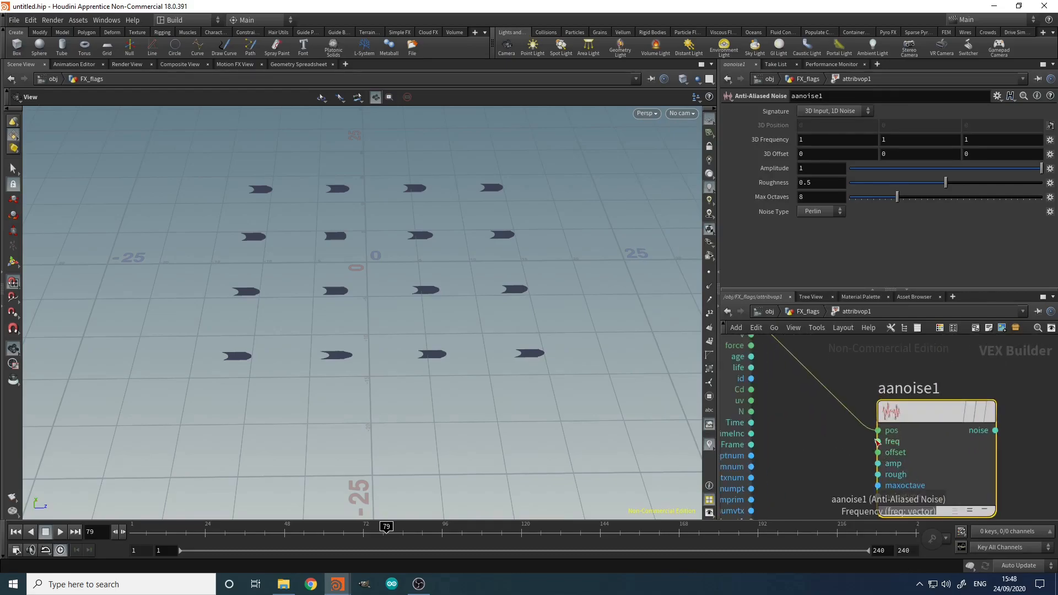
Step: Promote the noise's freq, offset, amp and rough inputs to parameters, moving the output node right
middle_click(877, 441)
left_click(911, 379)
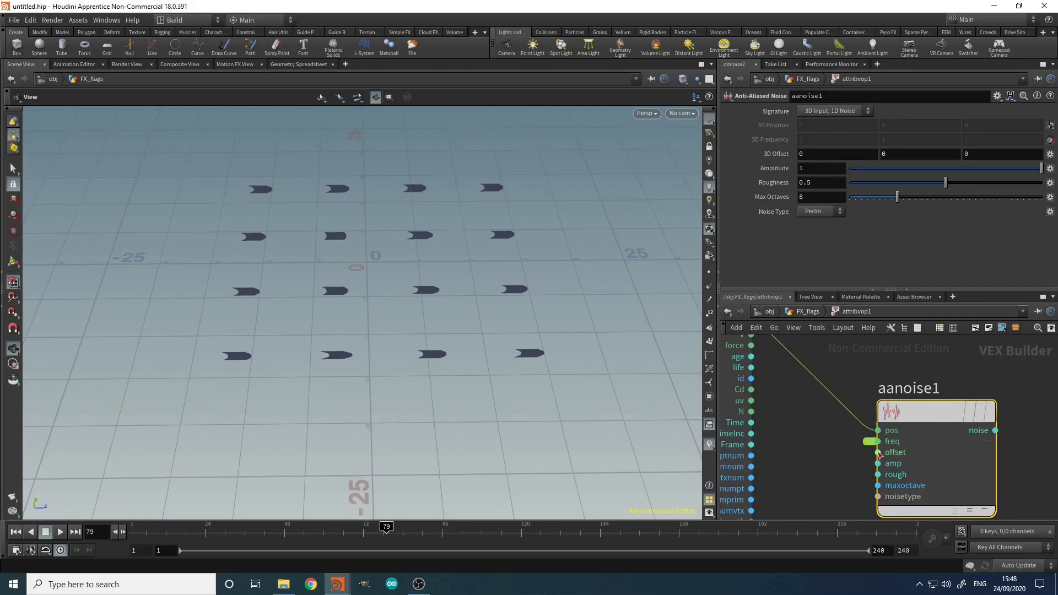
middle_click(878, 452)
left_click(906, 384)
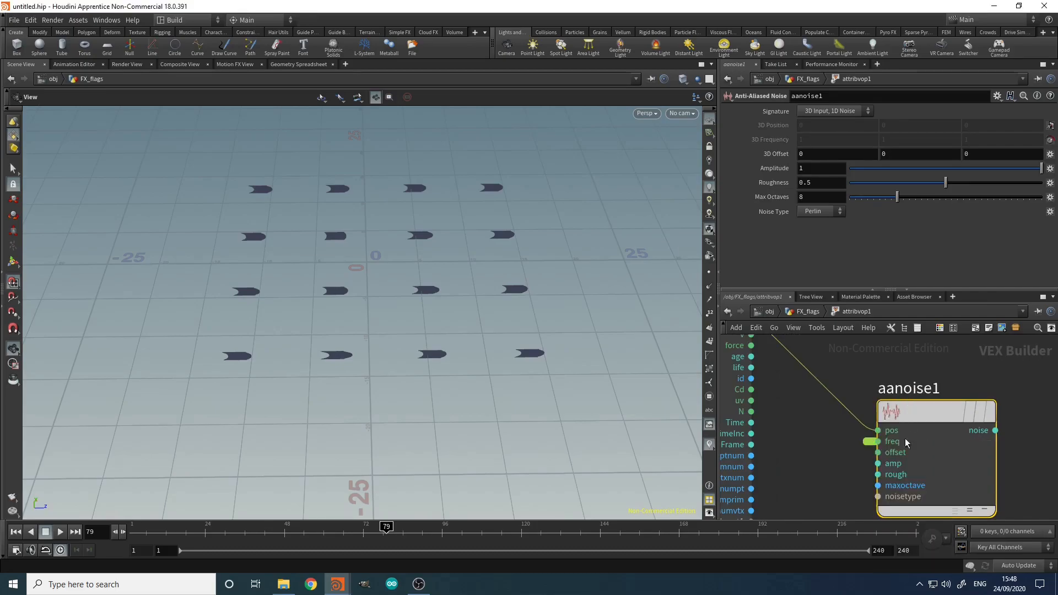
middle_click(878, 463)
left_click(920, 396)
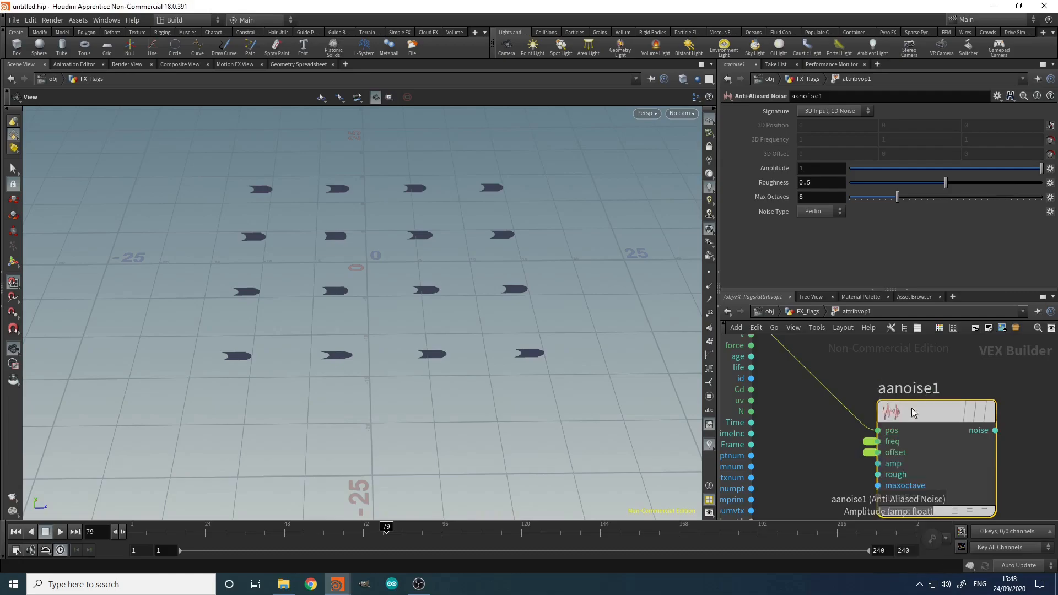
middle_click(878, 475)
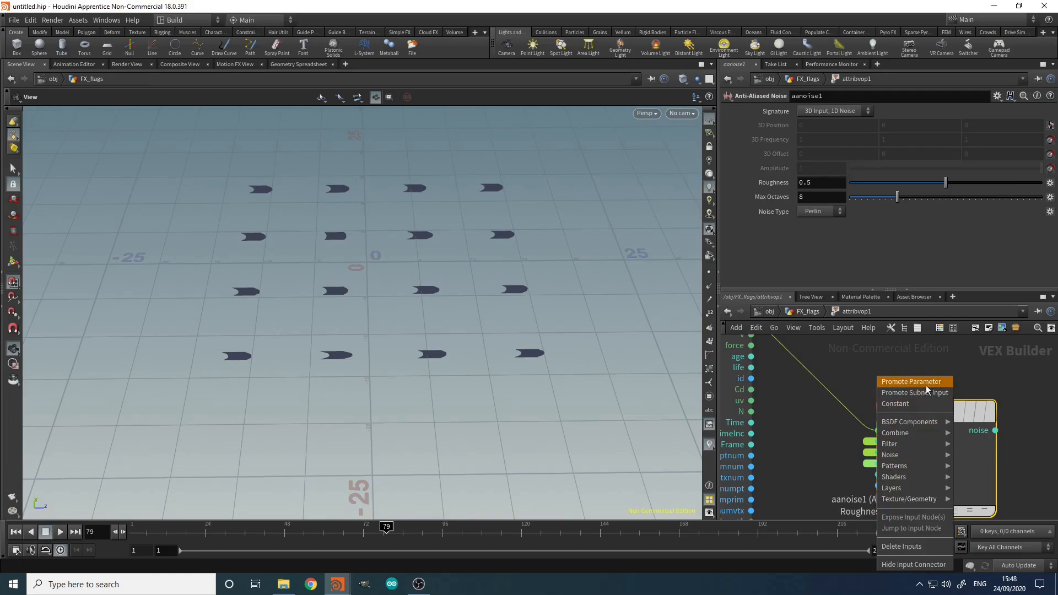
left_click(926, 386)
scroll(995, 409, "down", 3)
middle_click_drag(995, 409, 865, 465)
scroll(892, 464, "up", 1)
scroll(905, 434, "down", 2)
left_click_drag(845, 396, 977, 389)
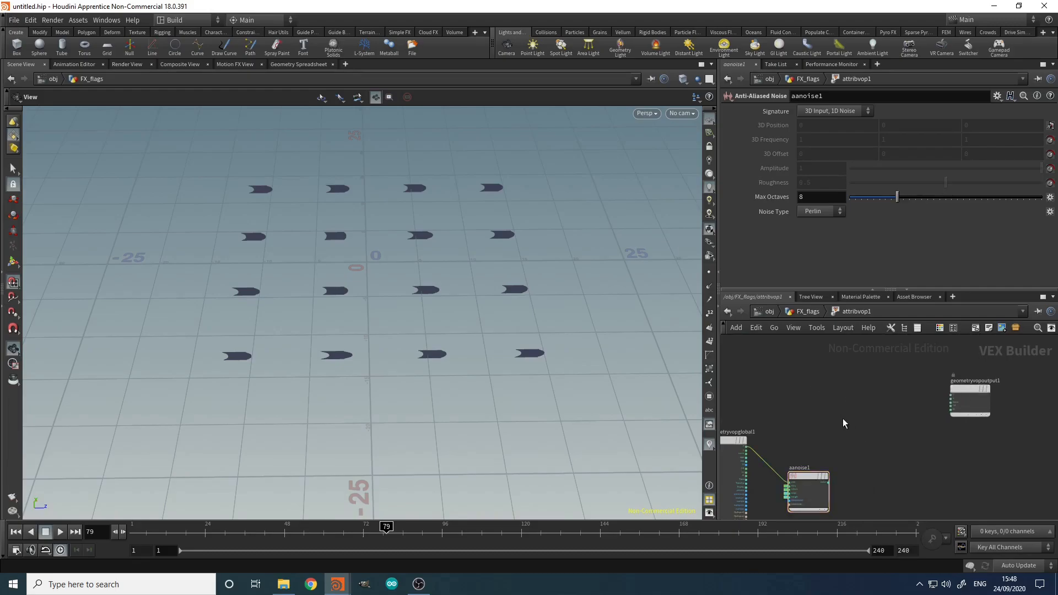
Step: Add a Rotate node and set its axis to 0, 1, 0
key("Tab")
type("ro")
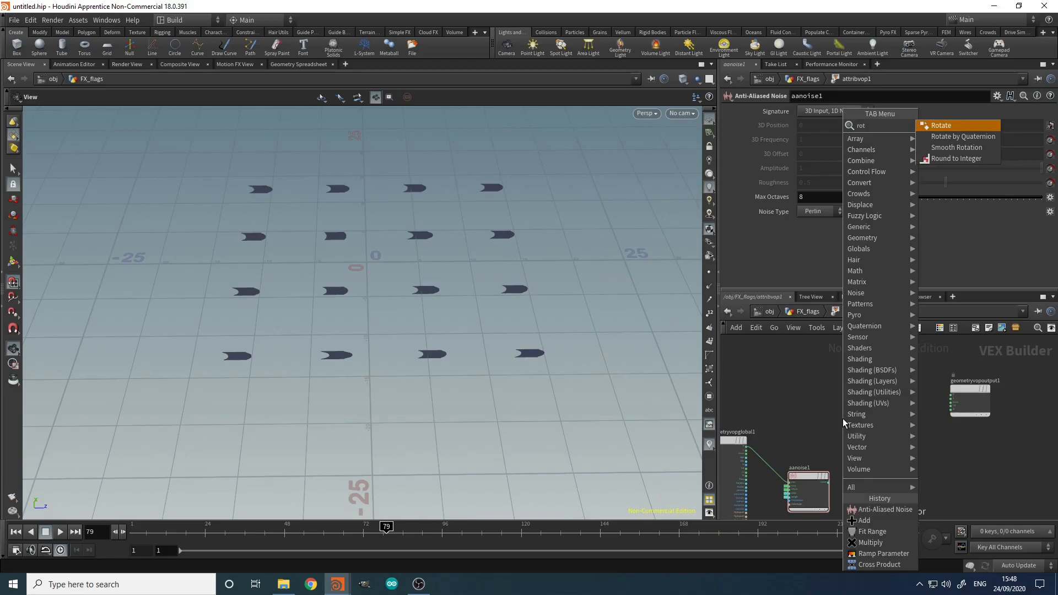
key("Return")
left_click(868, 429)
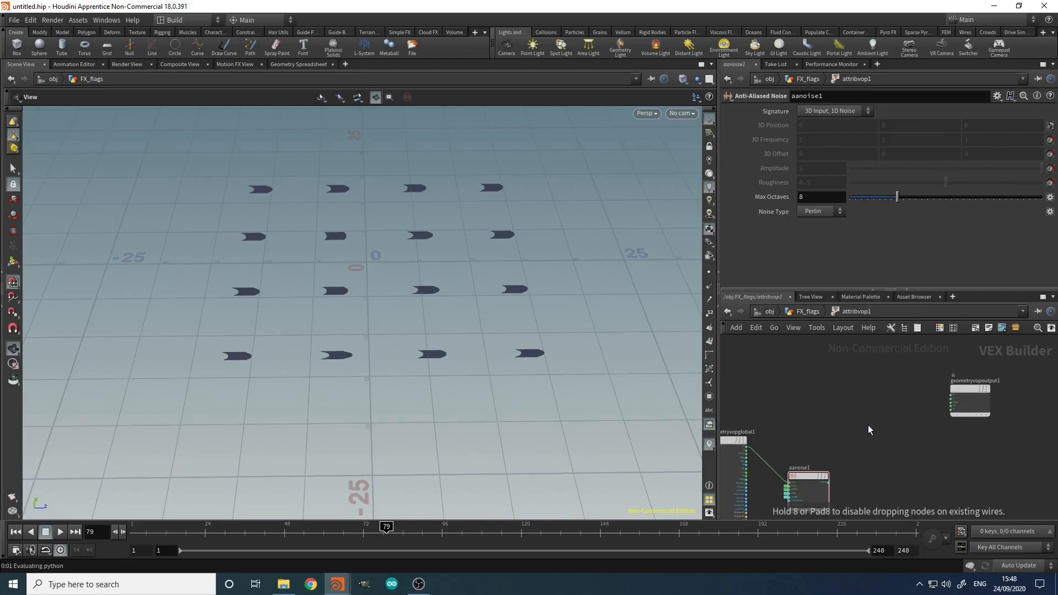
left_click(870, 193)
type("0")
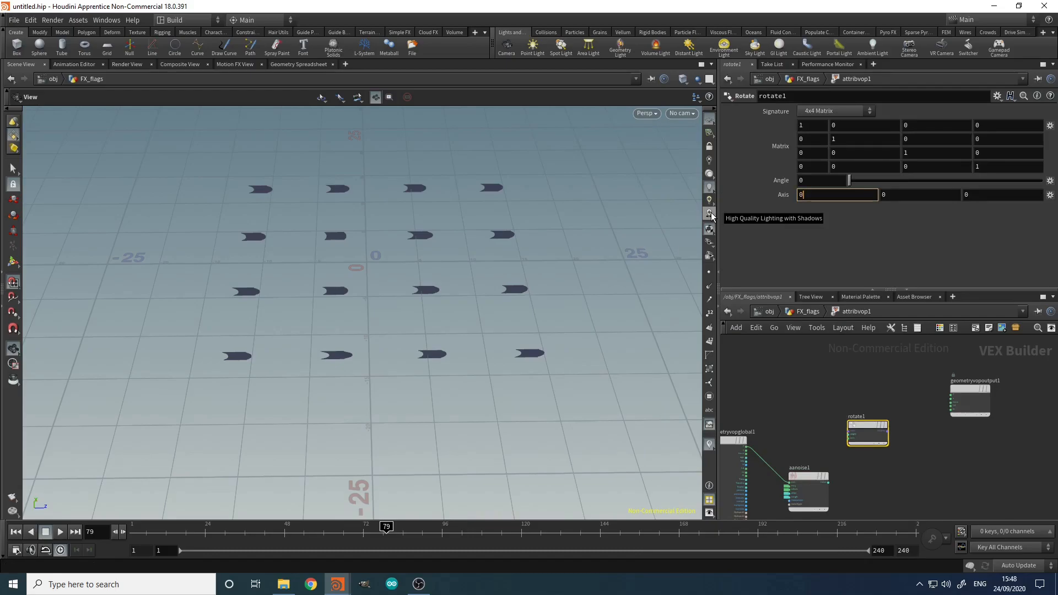
key("Tab")
type("1")
key("Return")
scroll(819, 484, "up", 3)
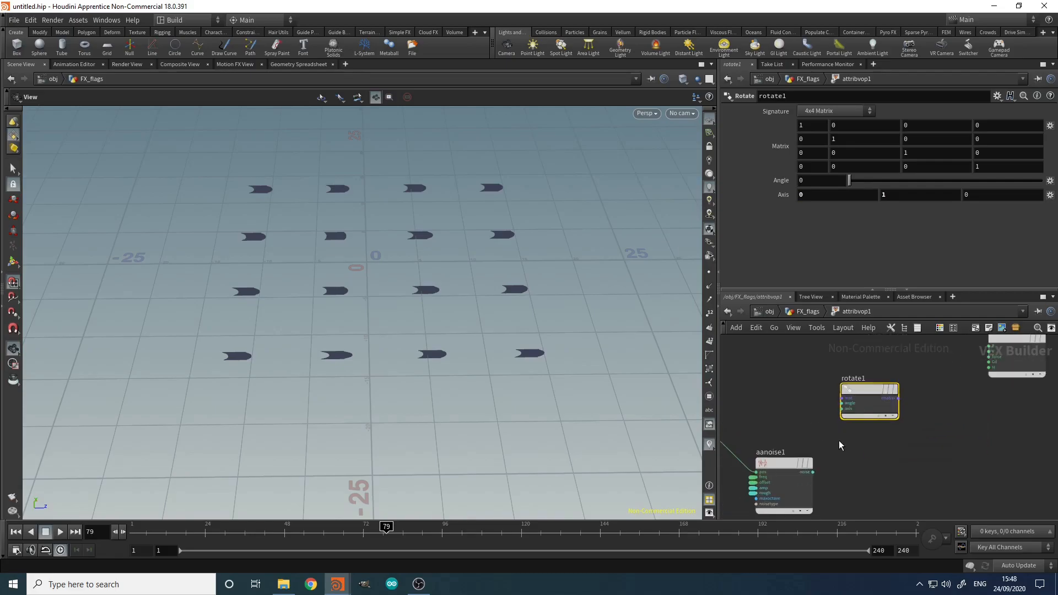
Step: Add a Multiply node fed by global N and rotate1's rmatrix
key("Tab")
type("mul")
key("Return")
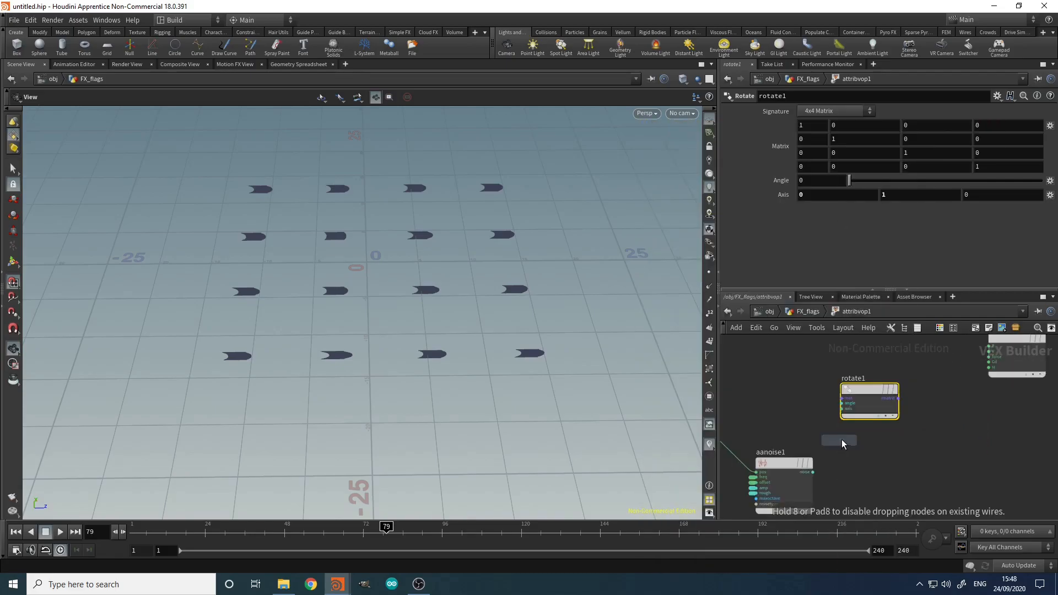
left_click(883, 438)
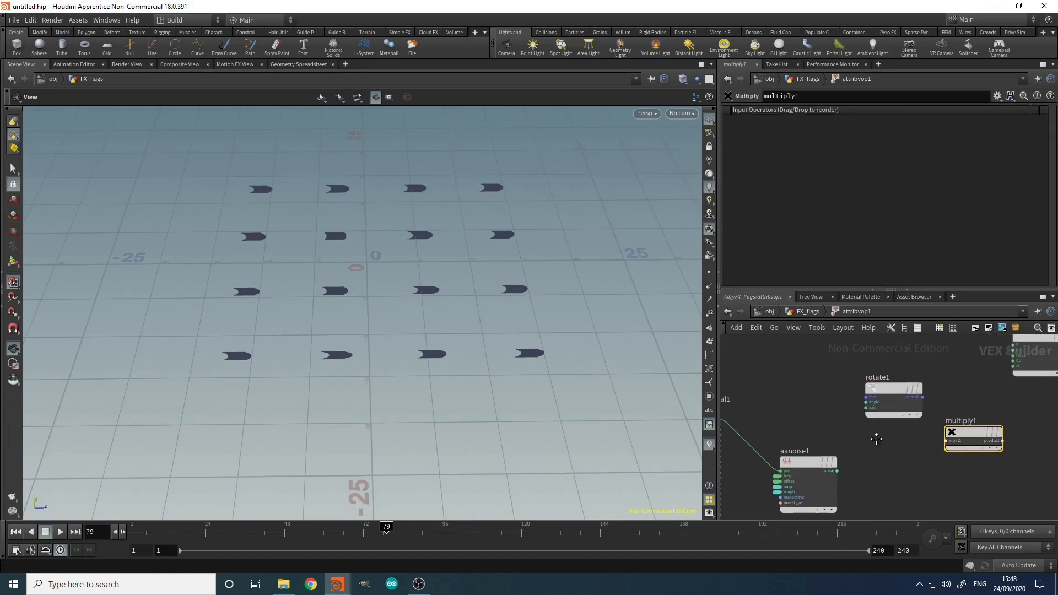
scroll(827, 437, "up", 5)
left_click(796, 471)
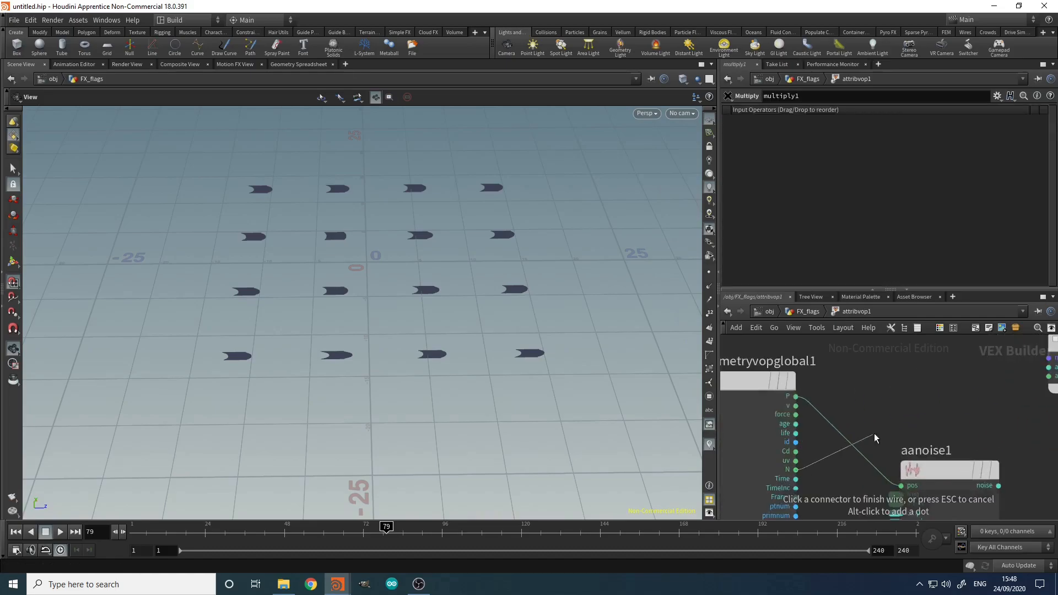
scroll(909, 436, "down", 4)
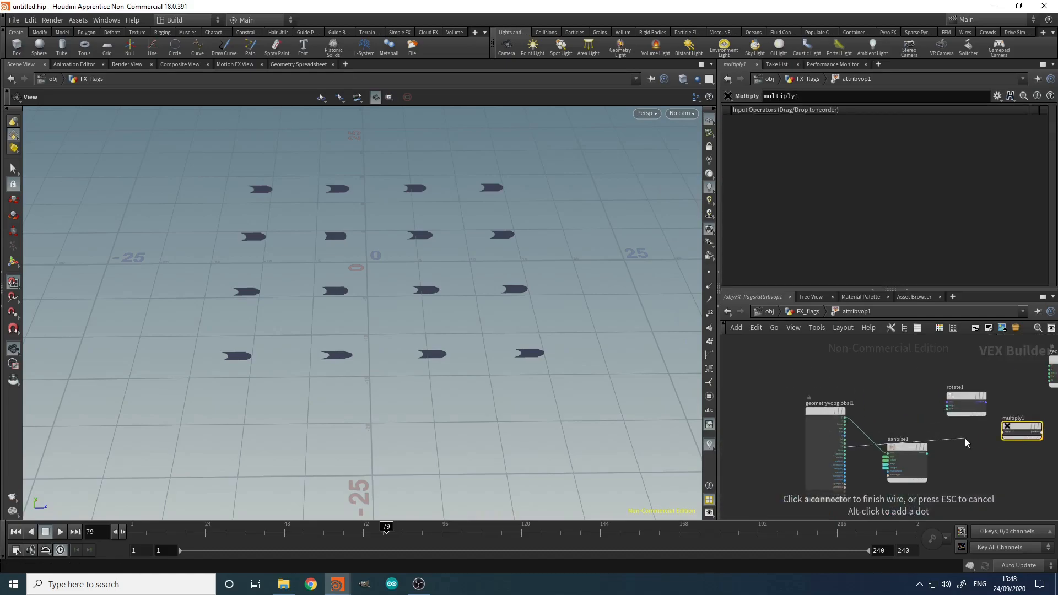
left_click(1012, 431)
scroll(943, 471, "up", 3)
left_click(924, 407)
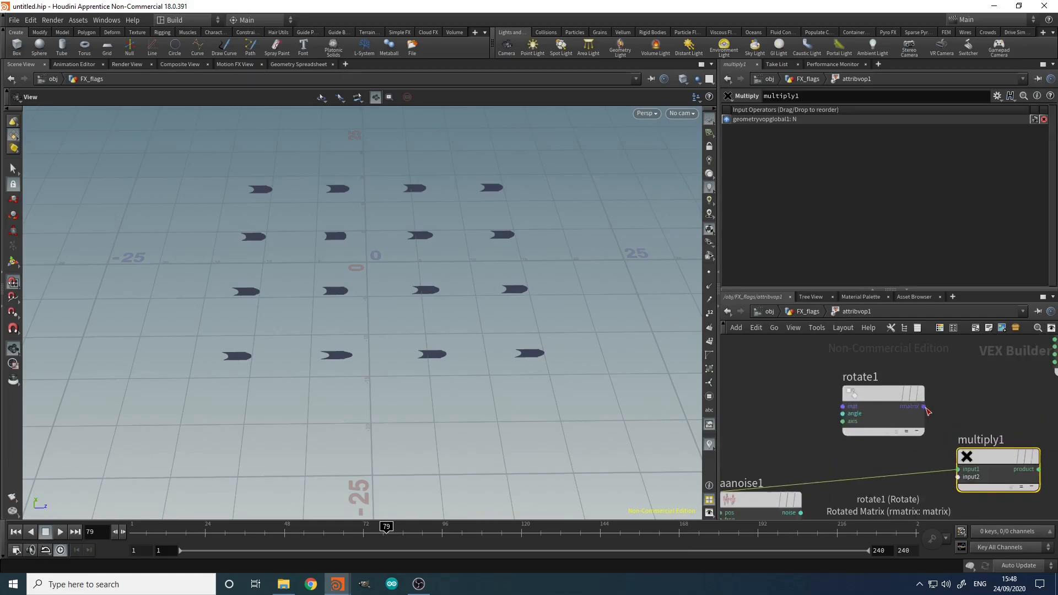
left_click(958, 477)
Step: Send multiply1's product to the output's N, preview rotate1's angle, and select rotate1, multiply1 and output
middle_click_drag(980, 405, 918, 410)
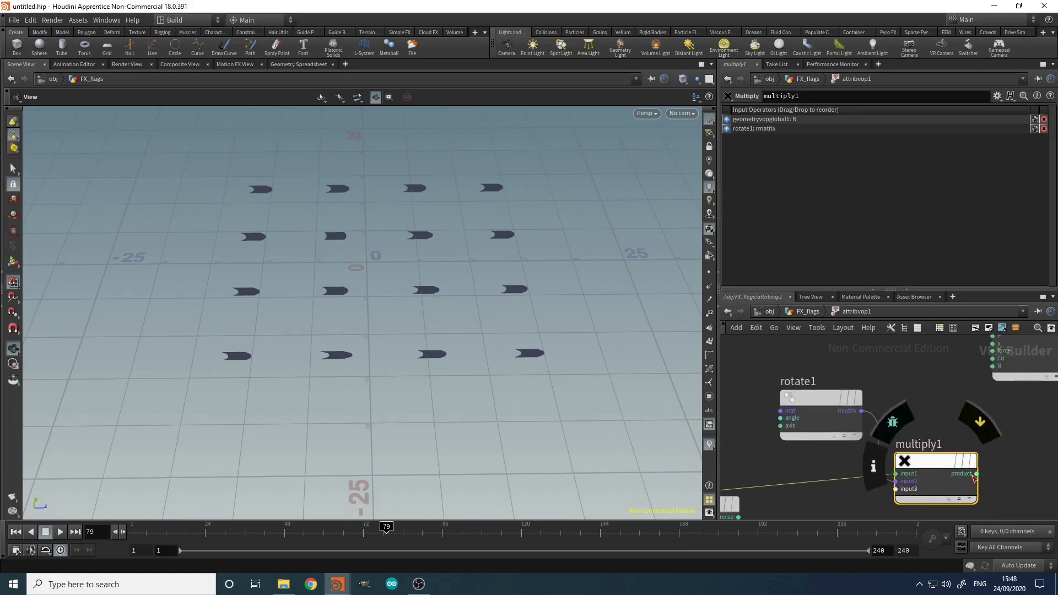
left_click(976, 474)
left_click(992, 366)
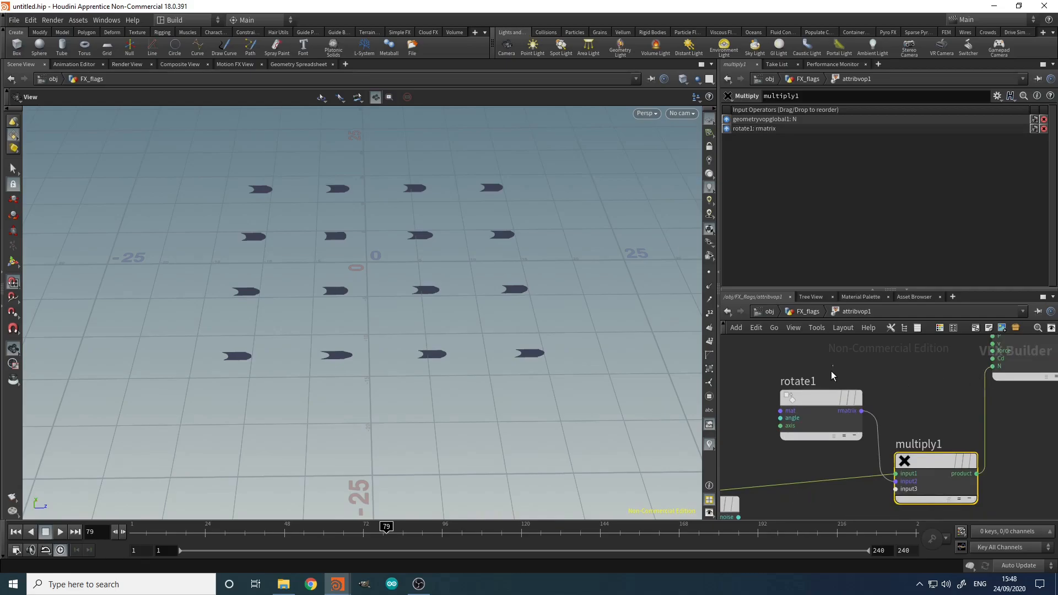
left_click(821, 398)
left_click_drag(860, 178, 830, 176)
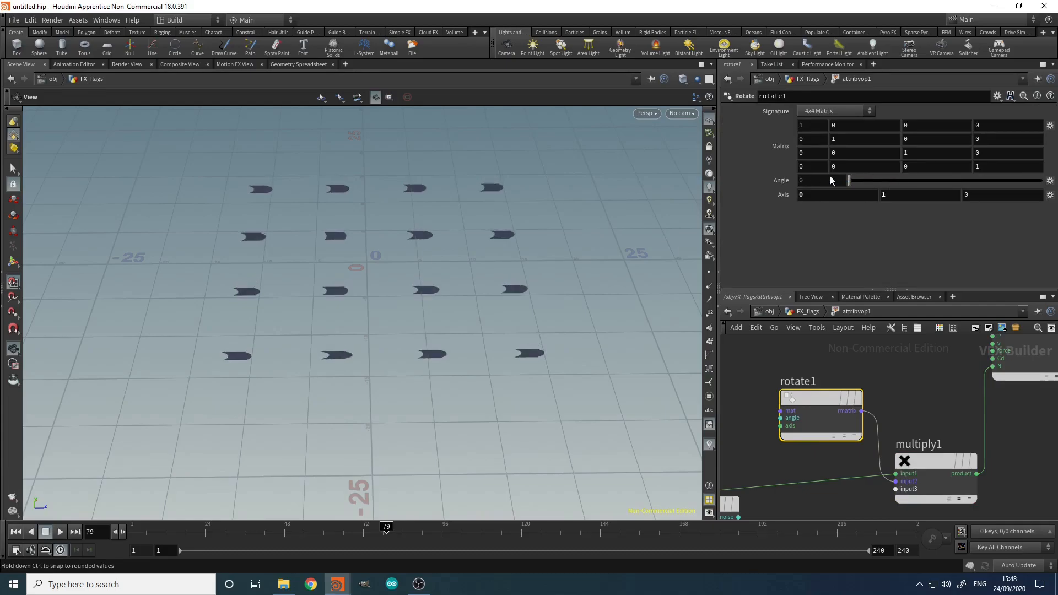
middle_click_drag(747, 451, 858, 425)
scroll(858, 426, "down", 2)
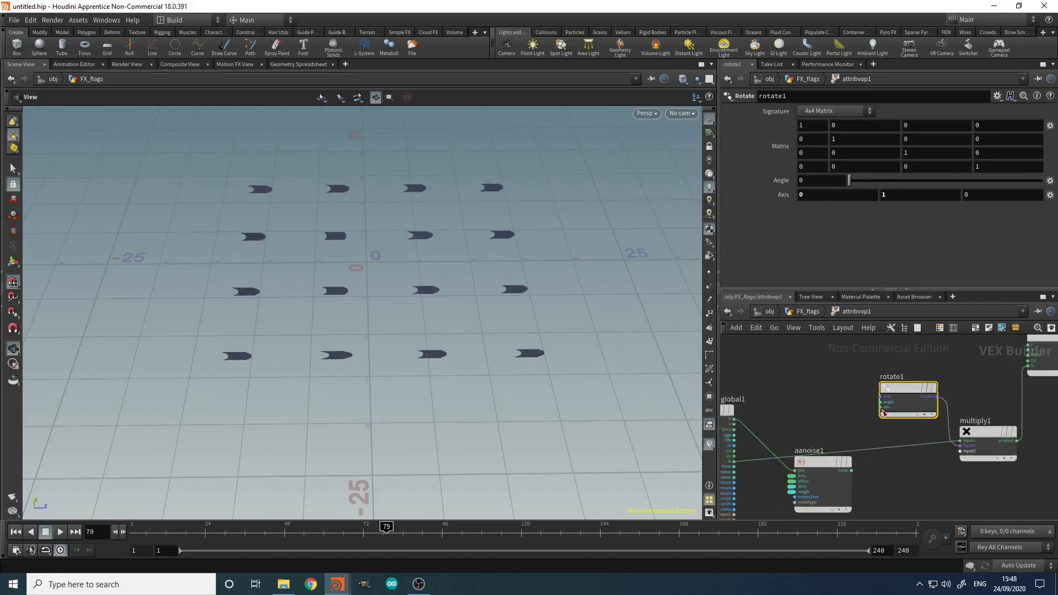
scroll(910, 485, "down", 3)
left_click_drag(946, 363, 904, 439)
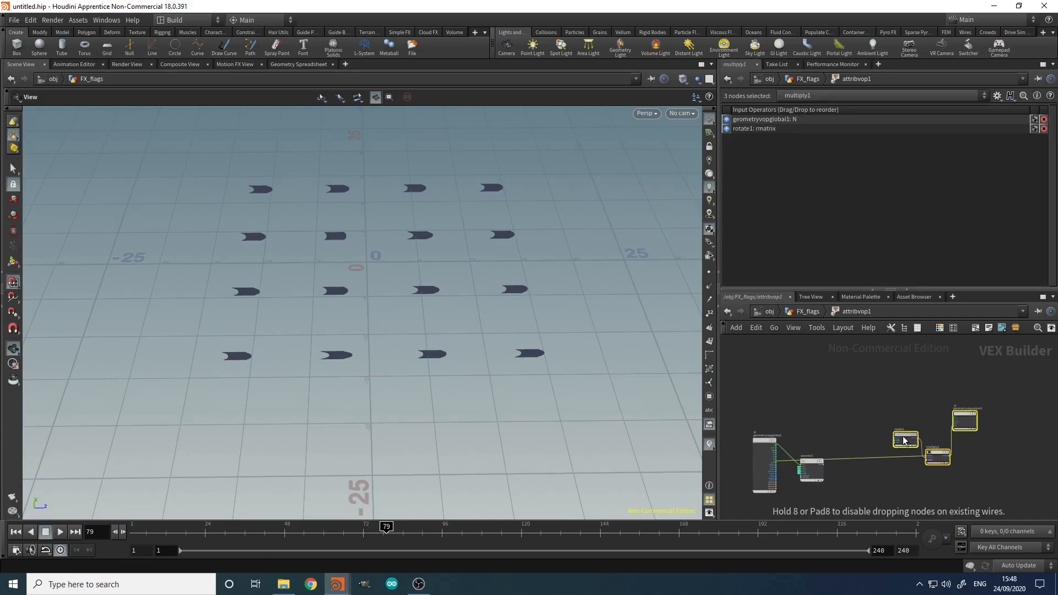
Step: Move the selected nodes right and add a Constant node with value 360
left_click(847, 433)
key("Tab")
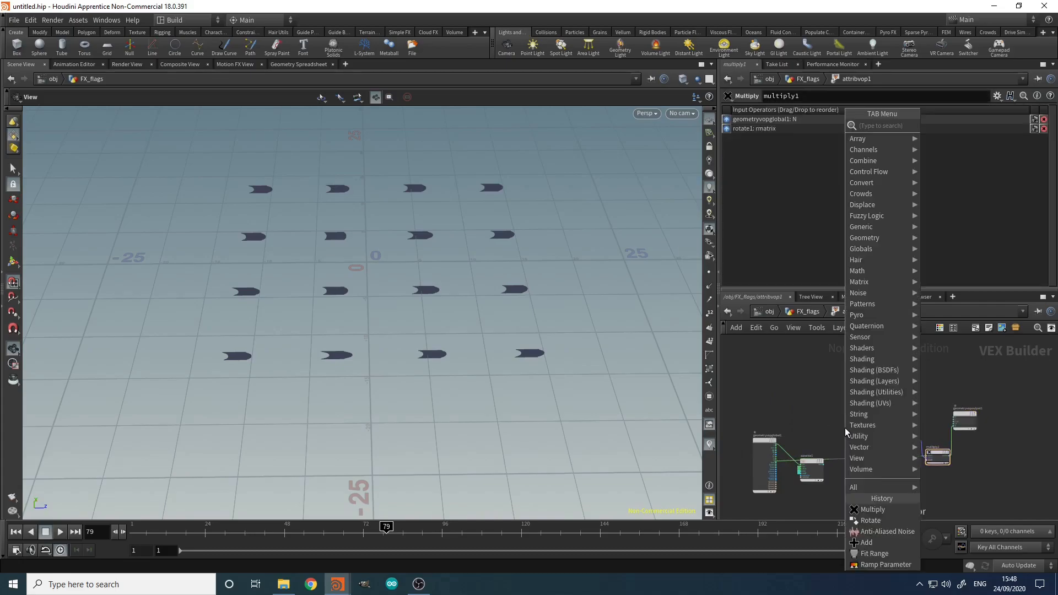
type("con")
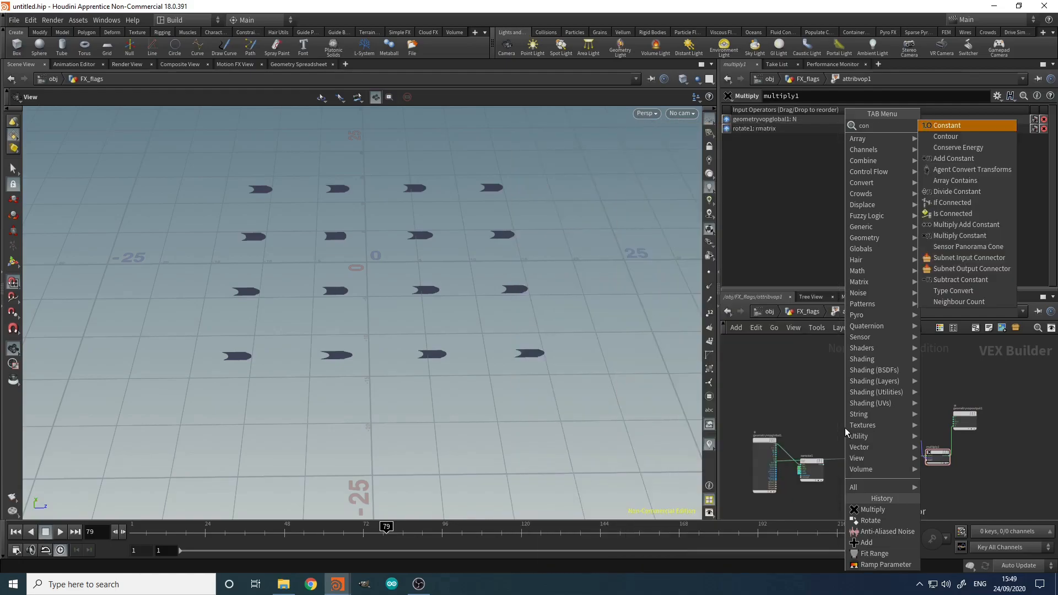
key("Return")
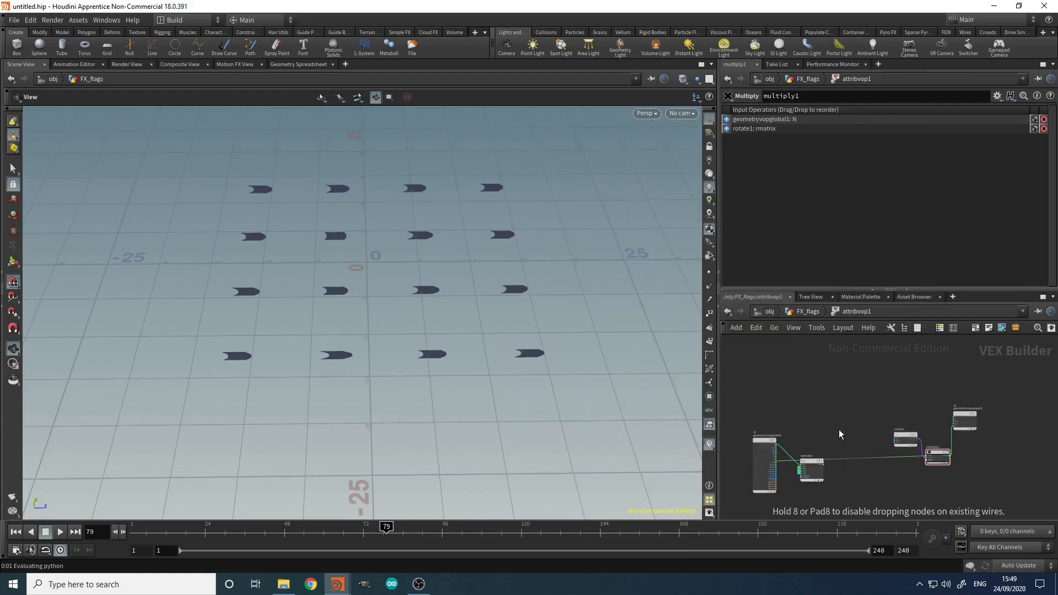
left_click(838, 429)
left_click(832, 130)
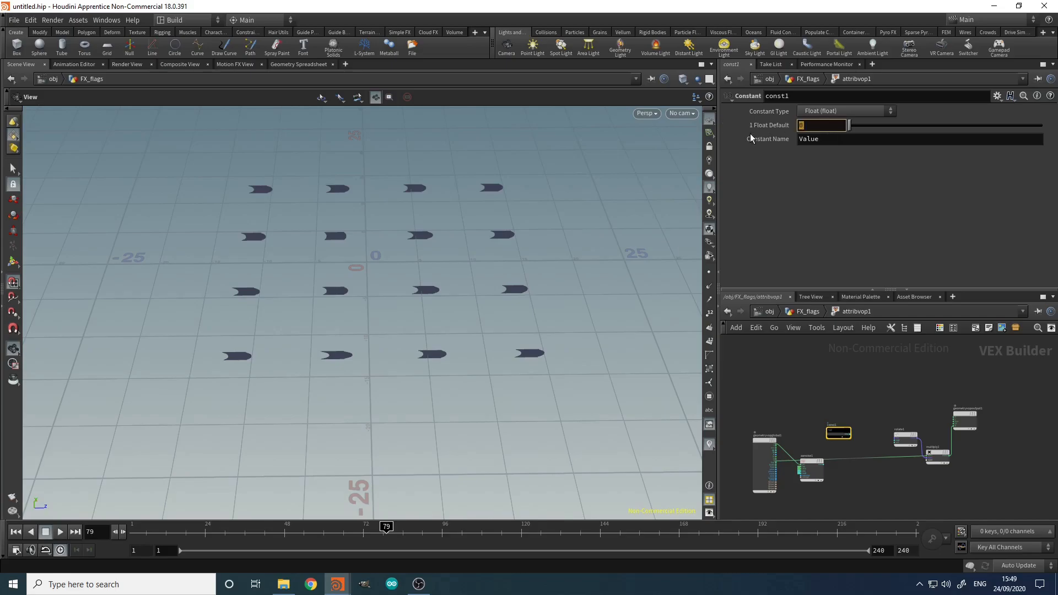
type("360")
key("Return")
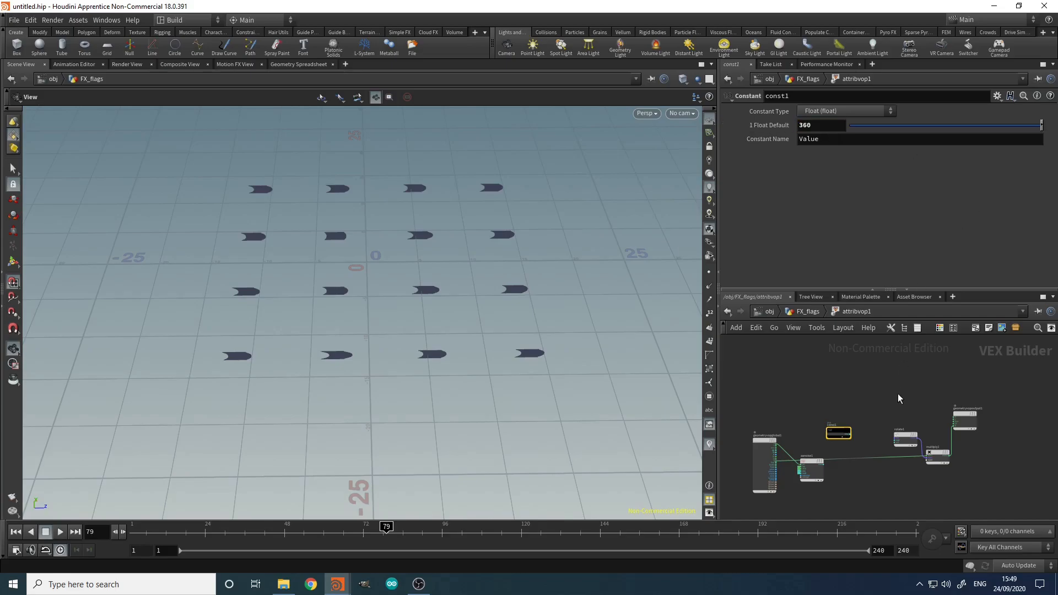
Step: Add a Degrees to Radians node fed by the 360 constant
scroll(887, 433, "up", 5)
key("Tab")
type("deg")
key("Return")
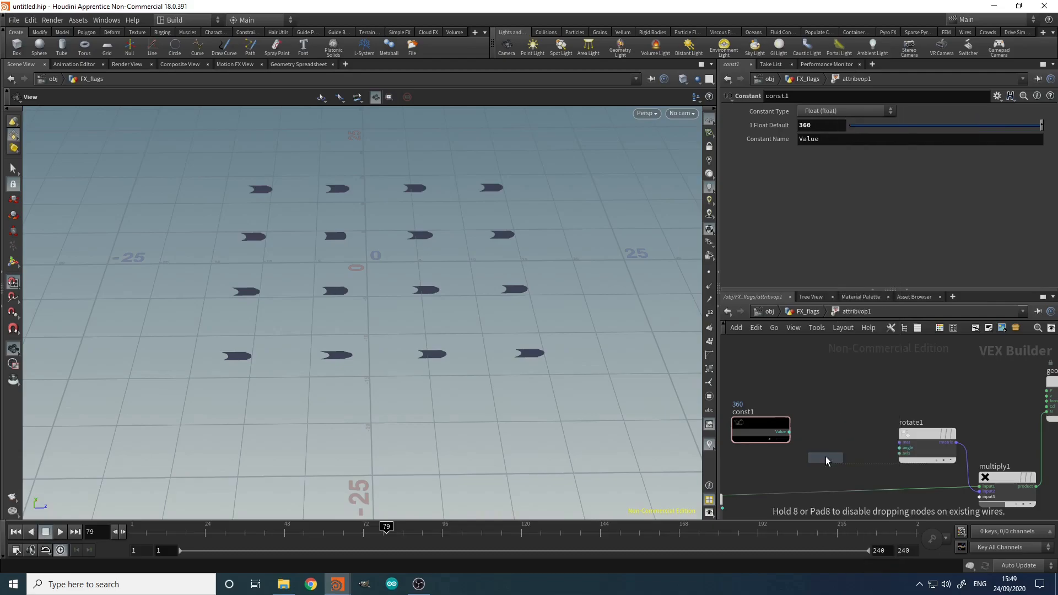
left_click(839, 418)
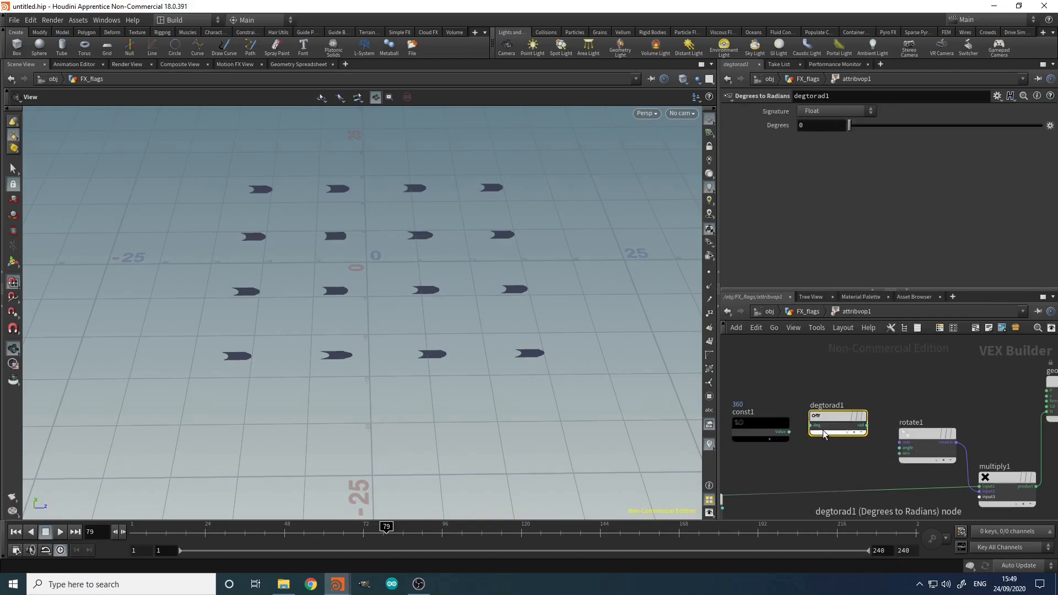
scroll(819, 427, "up", 3)
left_click(766, 433)
left_click(839, 418)
left_click_drag(839, 414, 828, 427)
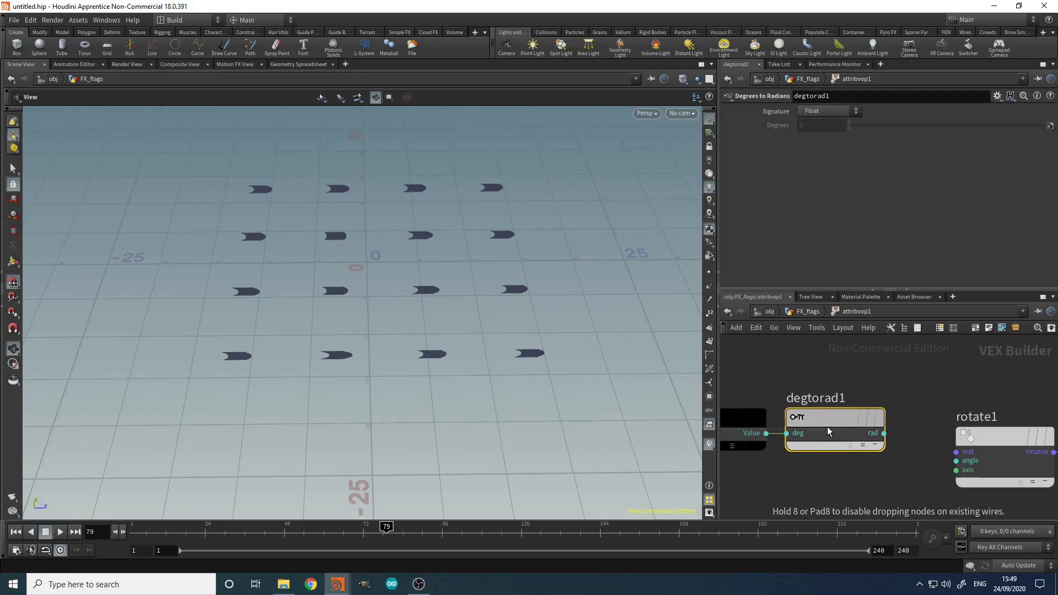
scroll(827, 477, "down", 5)
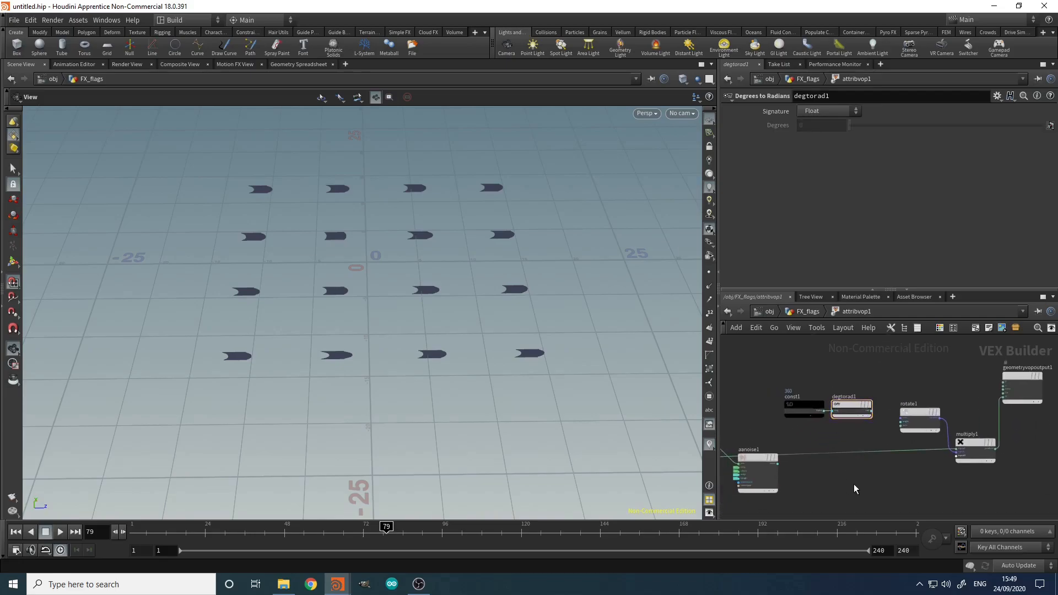
Step: Add multiply2 taking degtorad1's rad and aanoise1's noise as inputs
key("Tab")
type("mult")
key("Return")
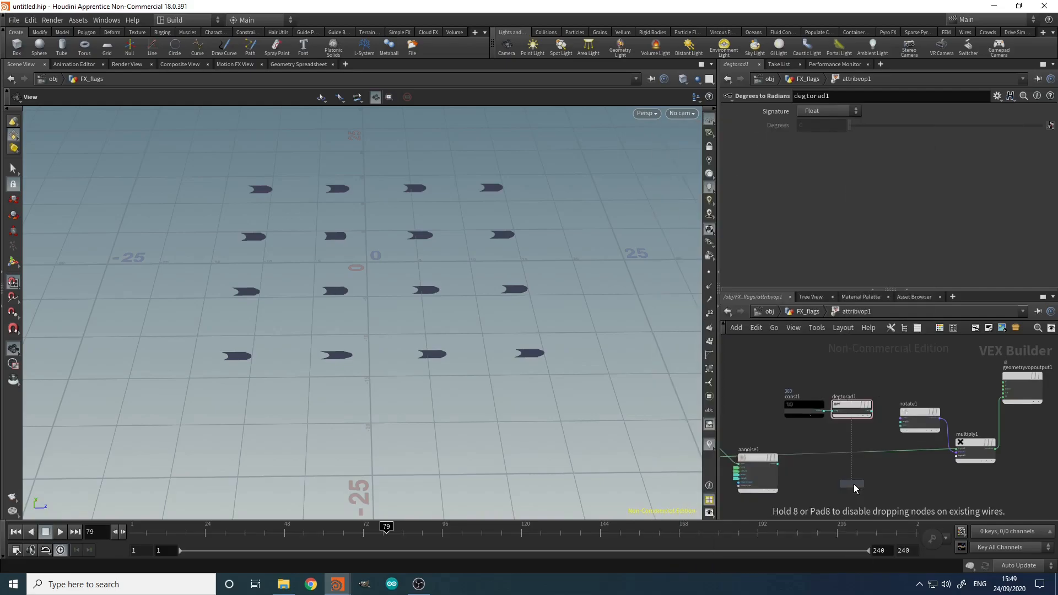
left_click(898, 470)
scroll(868, 408, "up", 4)
left_click(864, 393)
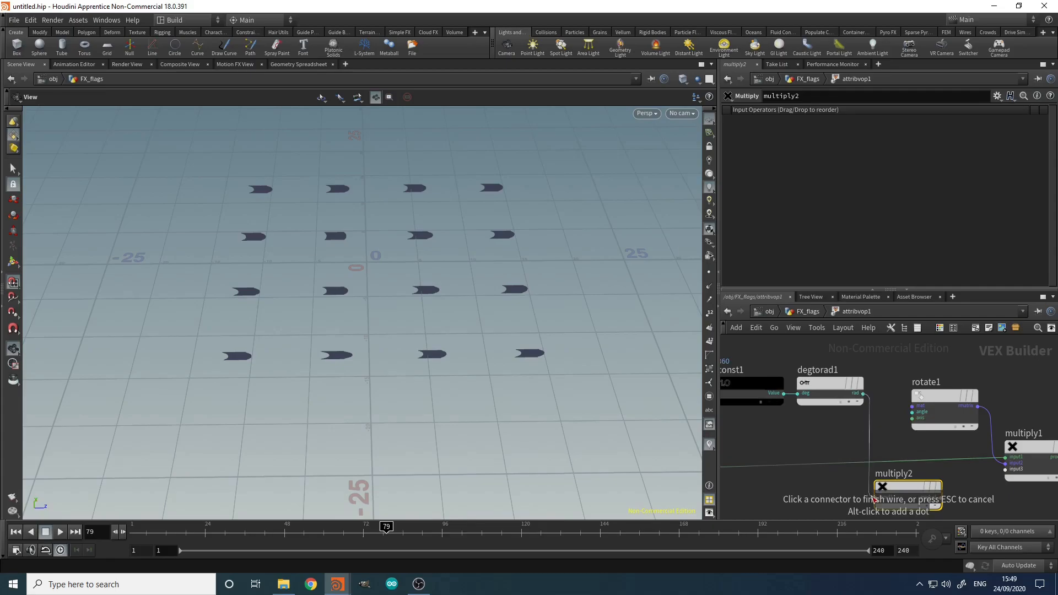
left_click(875, 497)
middle_click_drag(798, 502, 880, 444)
left_click(786, 425)
left_click(957, 445)
middle_click_drag(961, 478, 858, 494)
Step: Feed multiply2's product into rotate1's angle and tidy the node layout
left_click(920, 454)
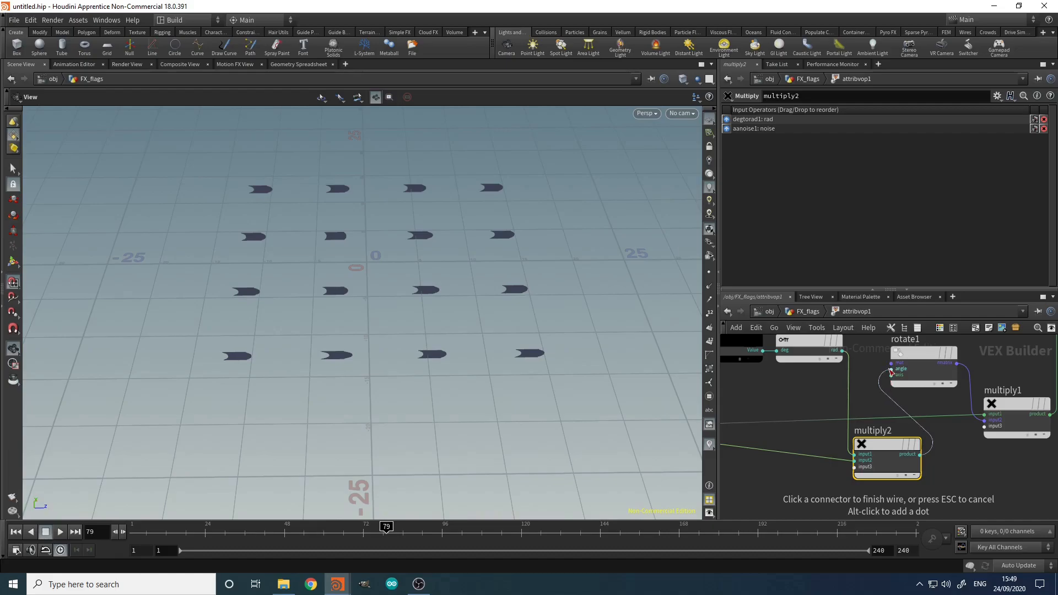
left_click(891, 369)
scroll(832, 395, "down", 4)
scroll(792, 427, "up", 3)
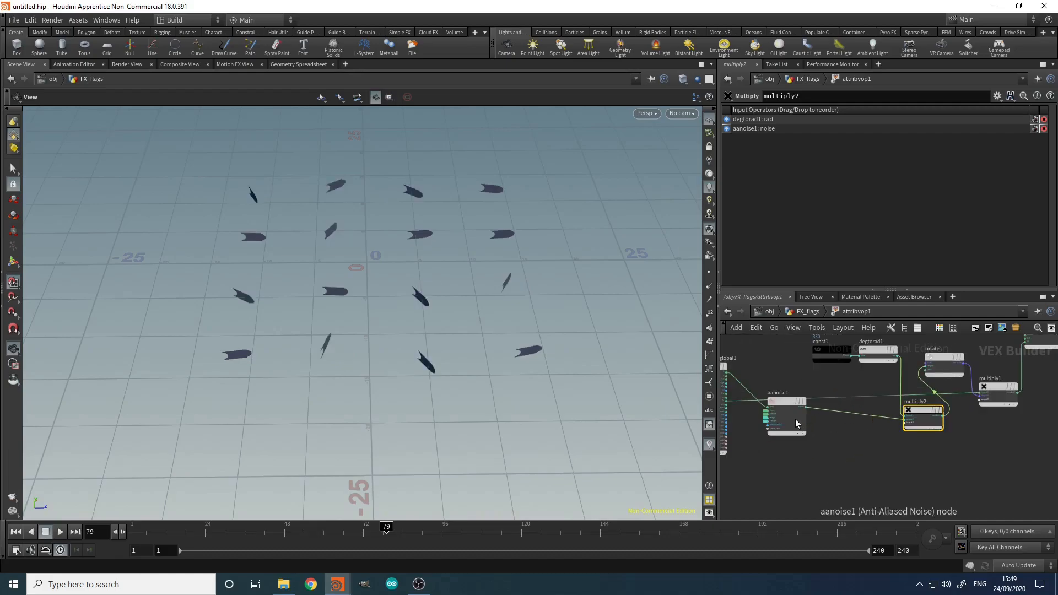
left_click_drag(788, 405, 833, 441)
middle_click_drag(903, 464, 858, 472)
left_click(858, 472)
scroll(879, 467, "down", 4)
middle_click_drag(922, 469, 906, 497)
left_click_drag(954, 417, 882, 485)
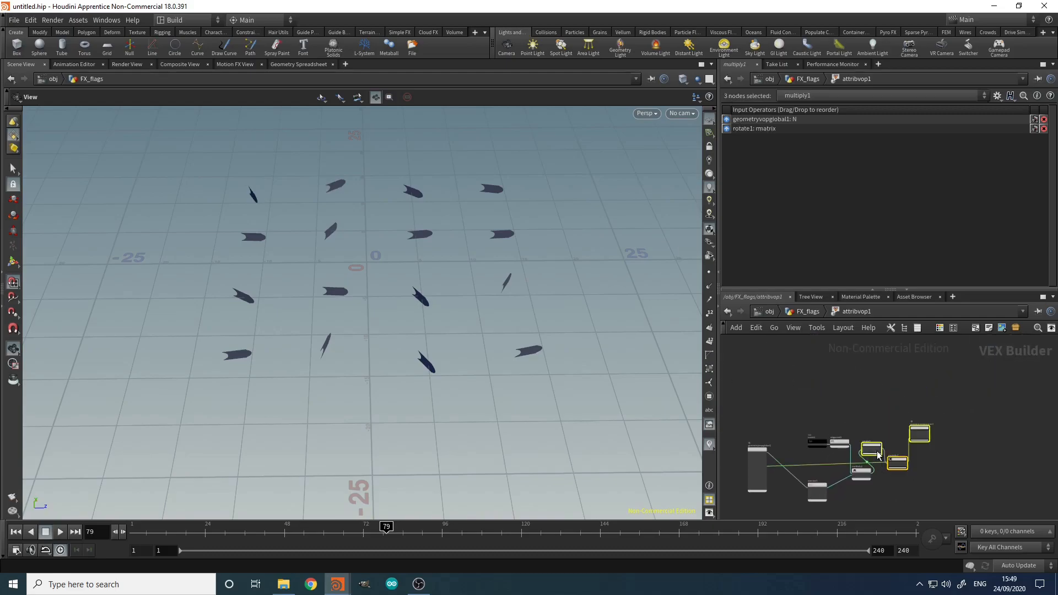
left_click_drag(872, 449, 887, 425)
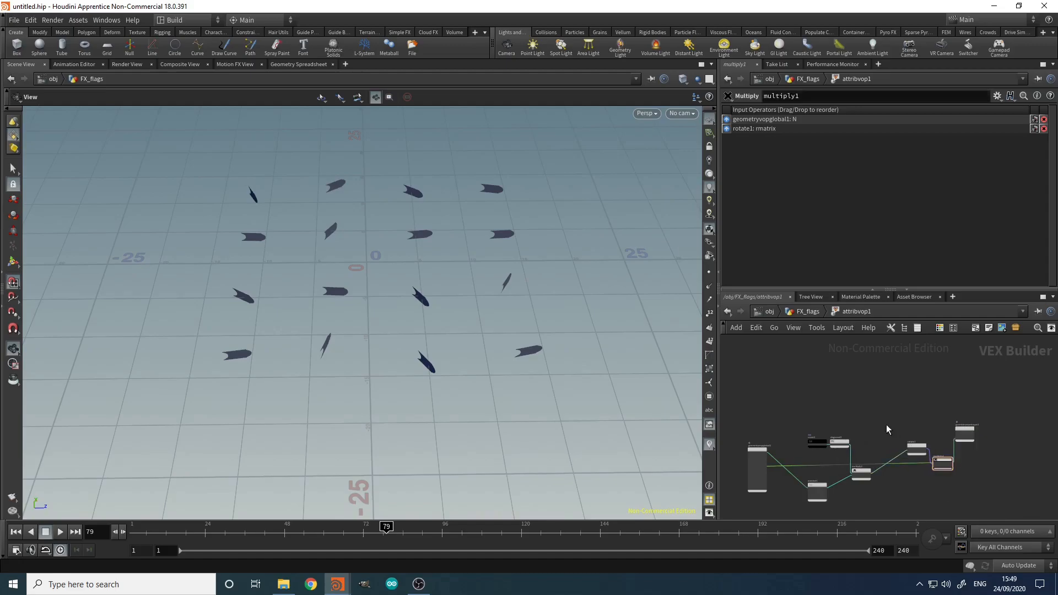
Step: Back in FX_flags, set attribvop1's third Offset to 7, lower Amplitude, and preview playback
key("u")
scroll(792, 250, "down", 1)
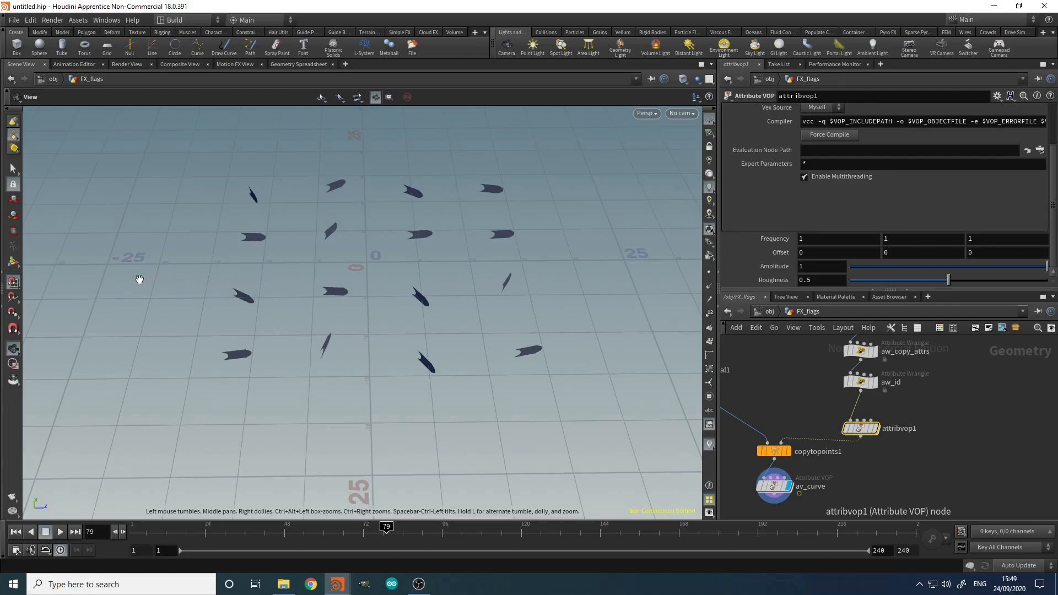
middle_click_drag(972, 252, 287, 310)
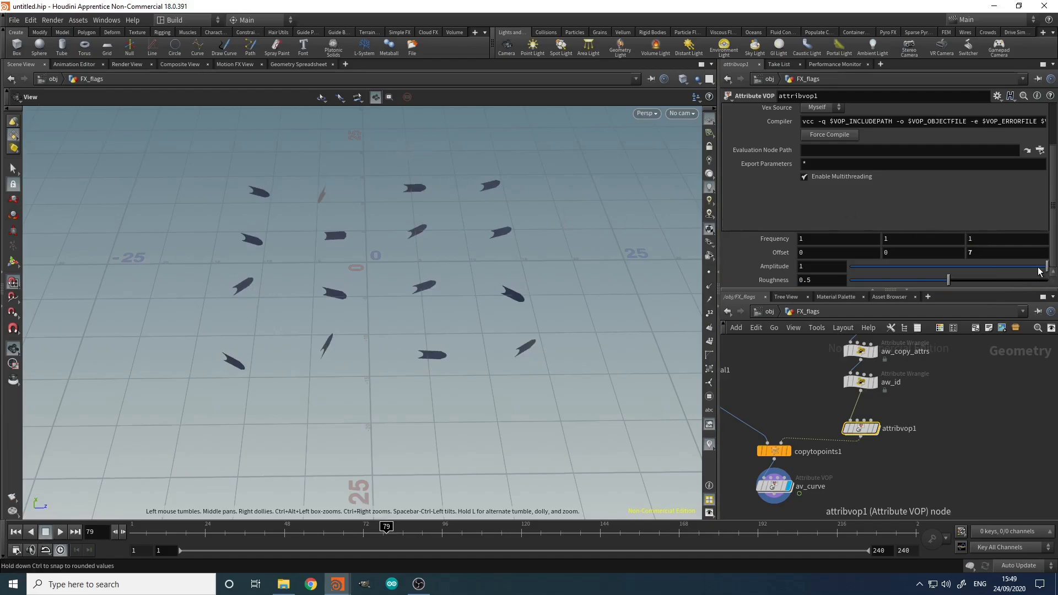
left_click_drag(1040, 271, 962, 269)
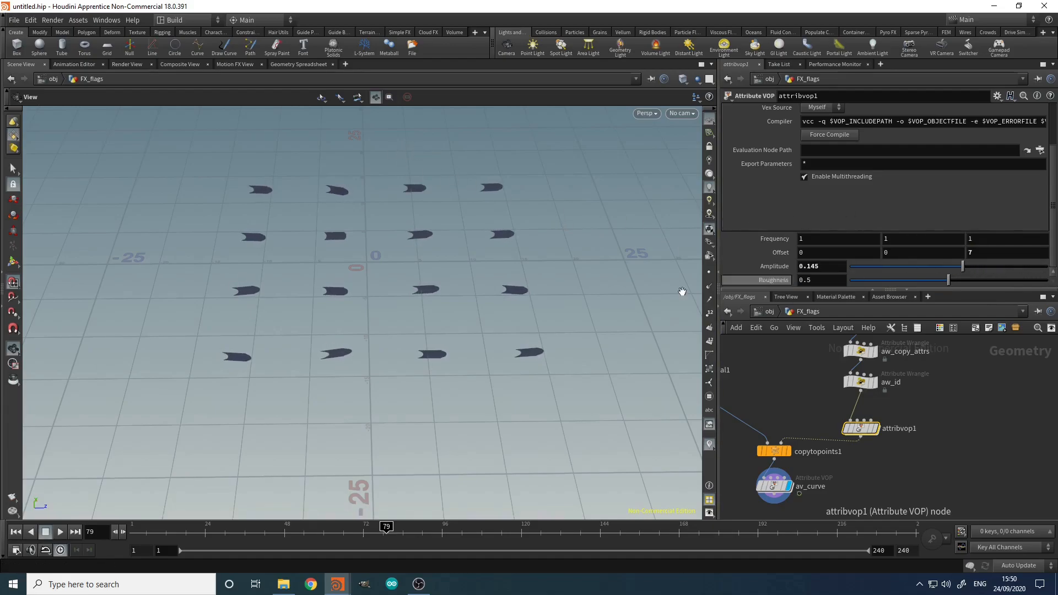
left_click(59, 537)
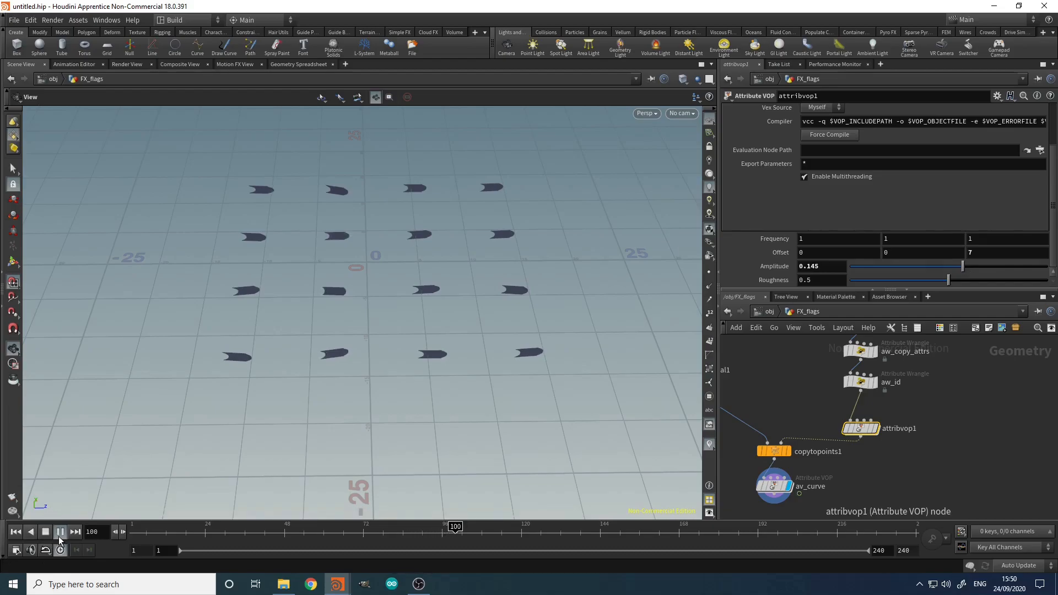
left_click(59, 537)
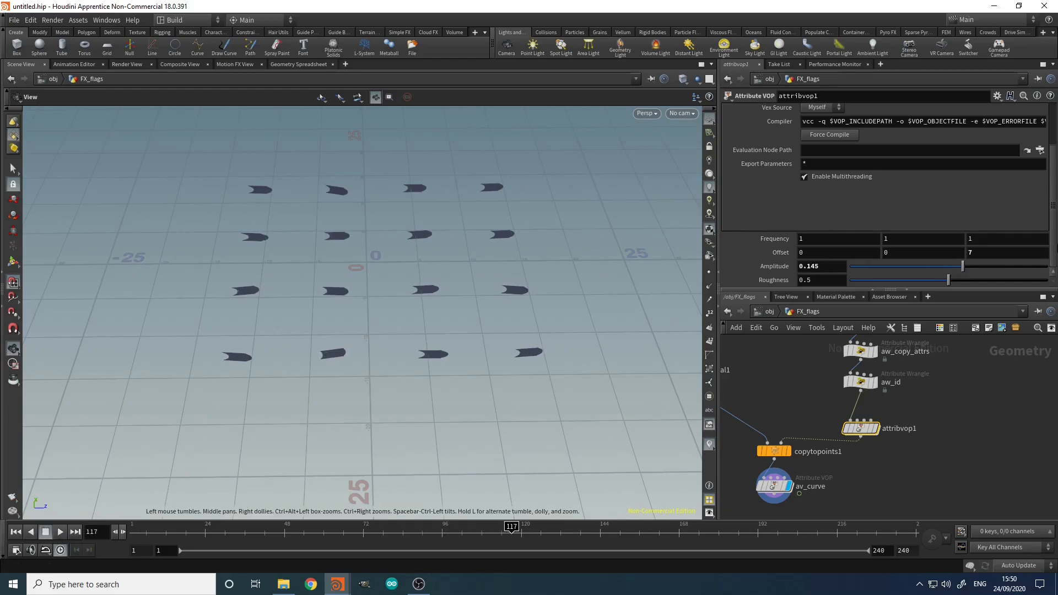
Step: Set Offset to $T, Roughness 0.14 and Amplitude 0.302, then play the animation
type("$T")
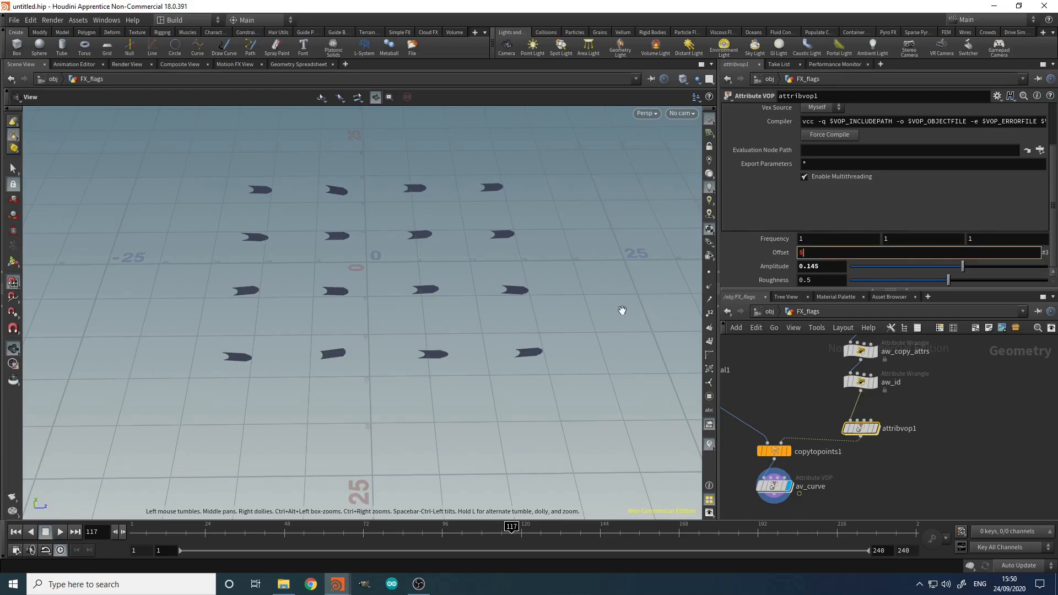
key("Return")
left_click(60, 532)
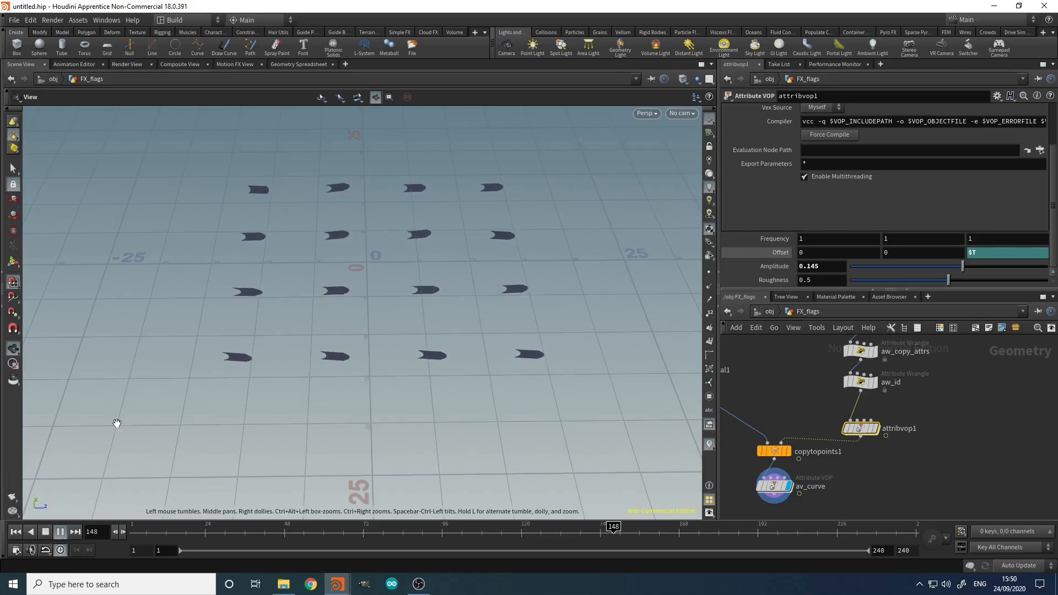
left_click(46, 532)
left_click(909, 280)
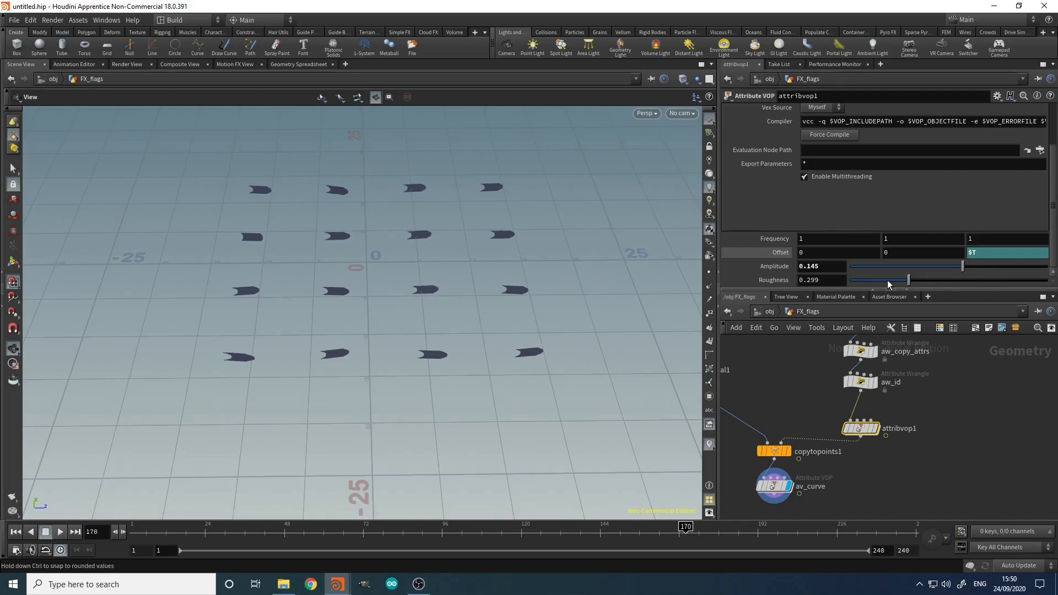
left_click(978, 268)
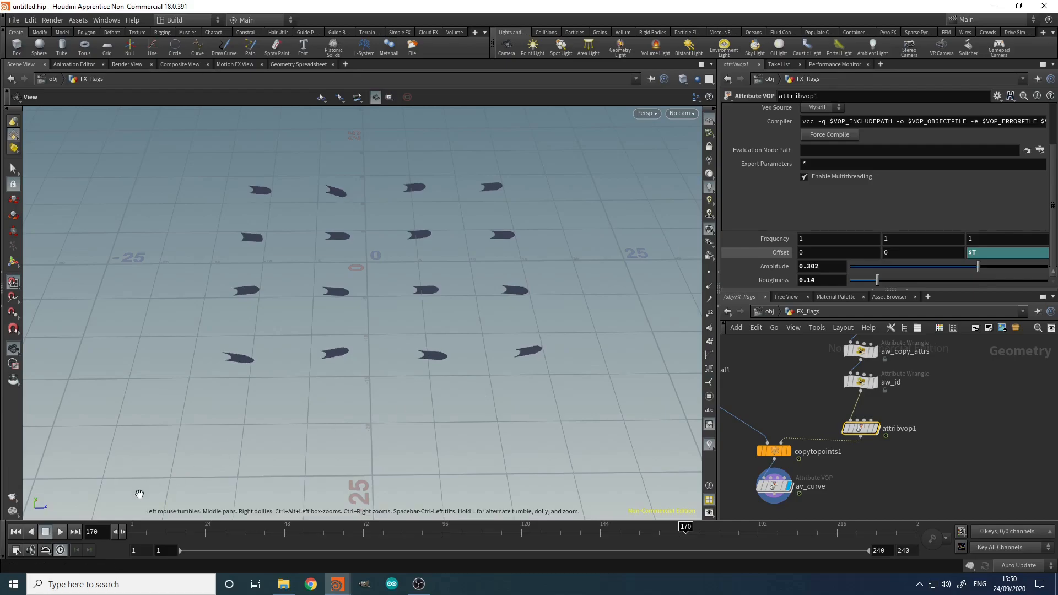
left_click(61, 532)
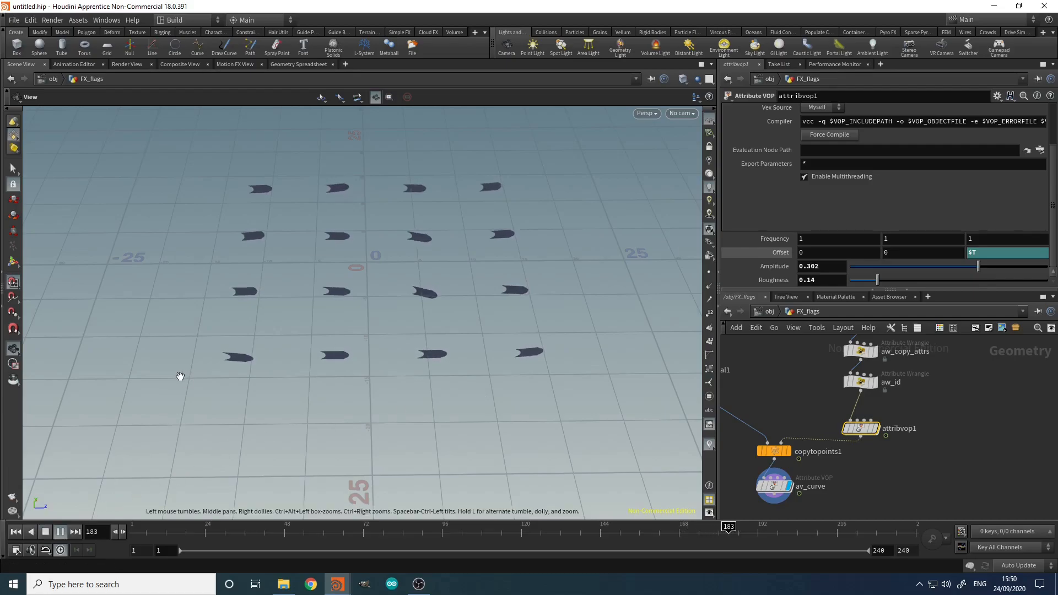
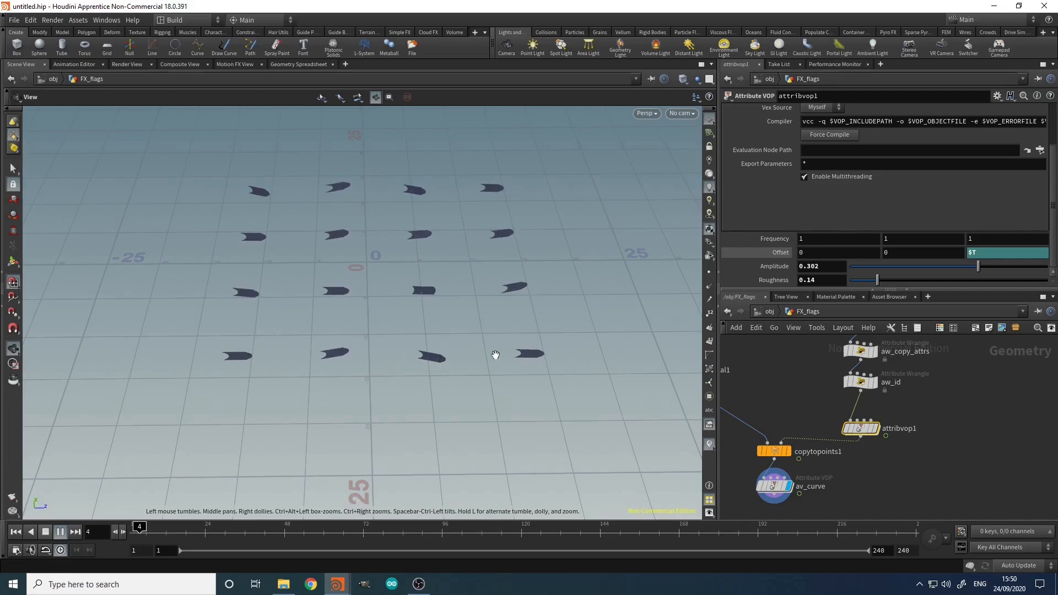
Step: Stop playback and select the av_curve node to view its settings
left_click(46, 532)
middle_click_drag(802, 470, 812, 438)
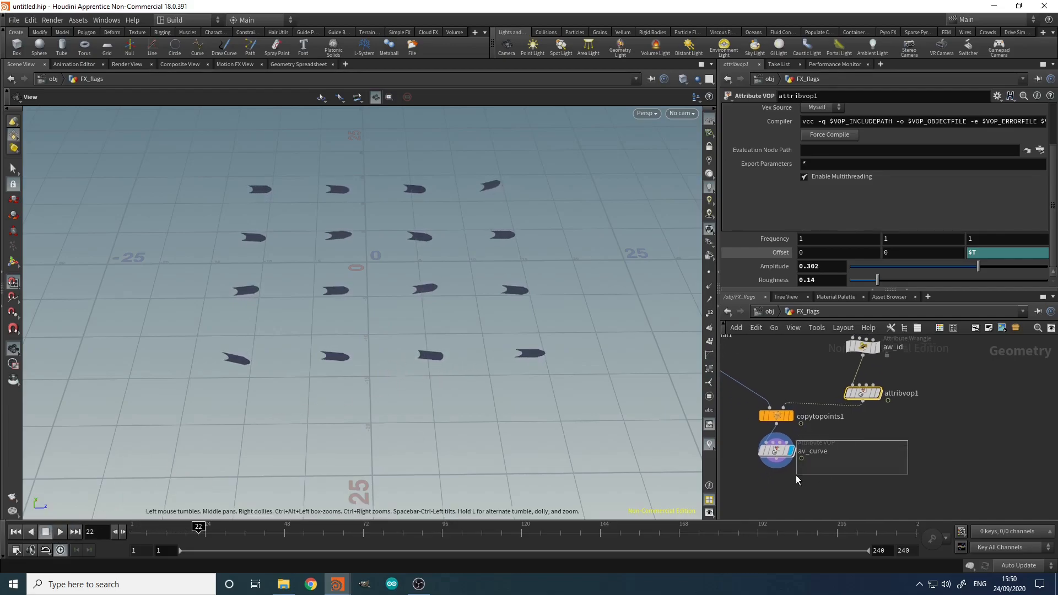
left_click_drag(798, 475, 795, 473)
scroll(762, 263, "up", 5)
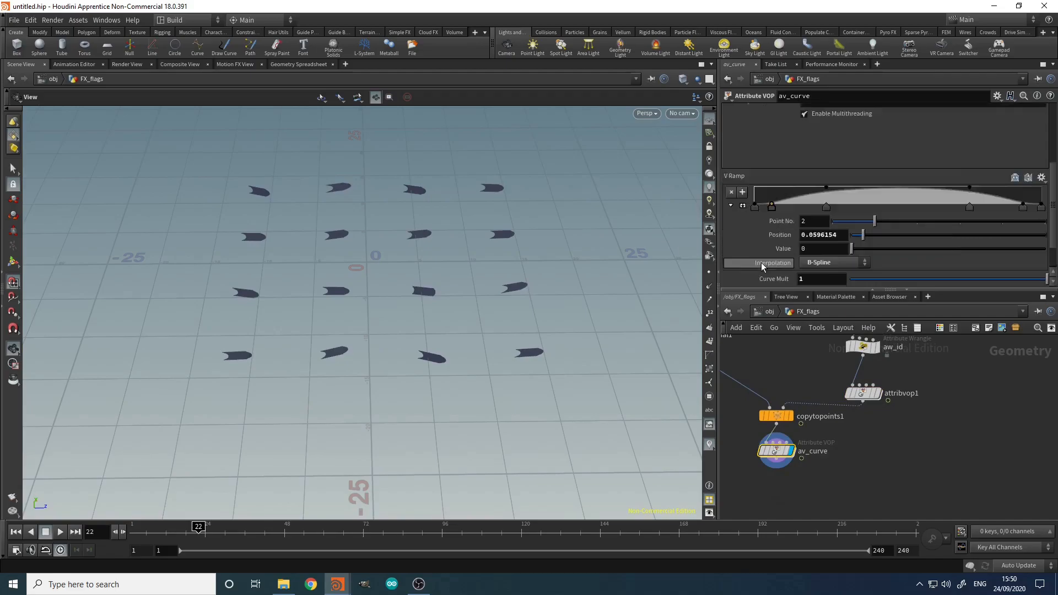
scroll(762, 263, "down", 5)
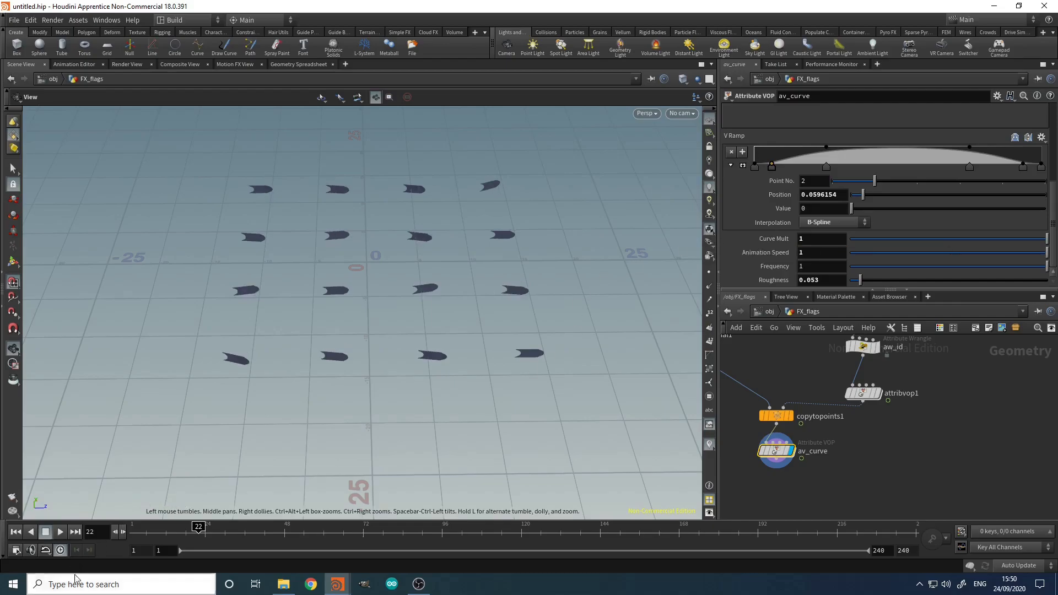
Step: Play the flag animation, stop at frame 93, and tumble the view to inspect the flags
left_click(66, 531)
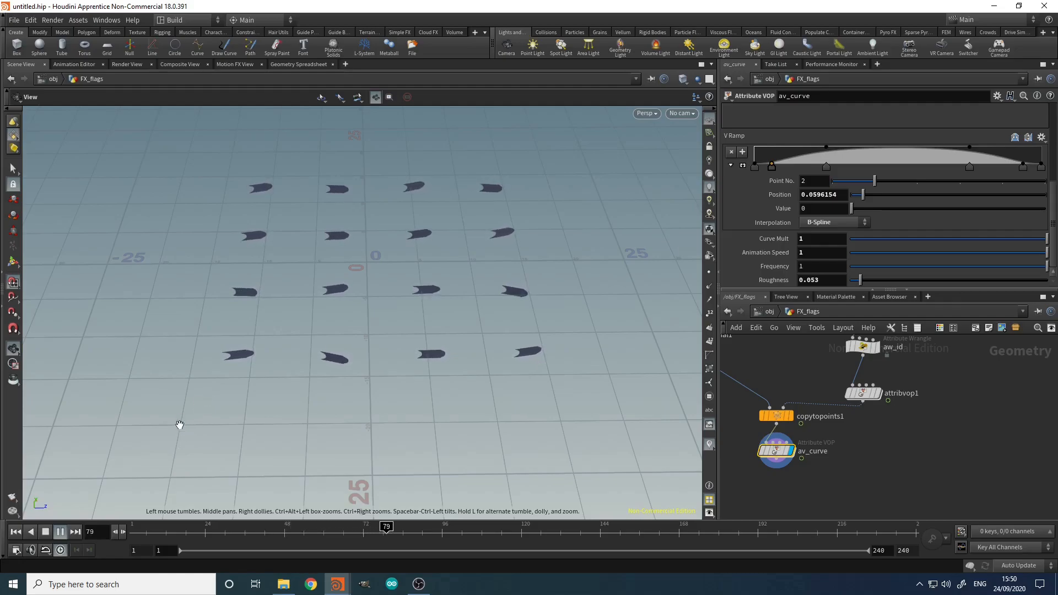
left_click(45, 532)
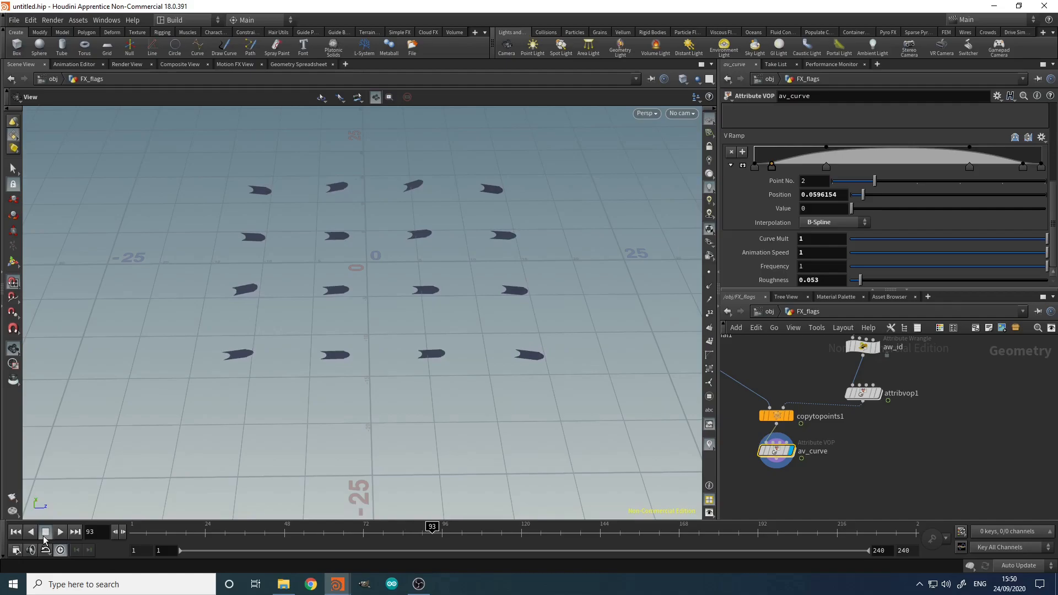
left_click_drag(392, 359, 437, 326)
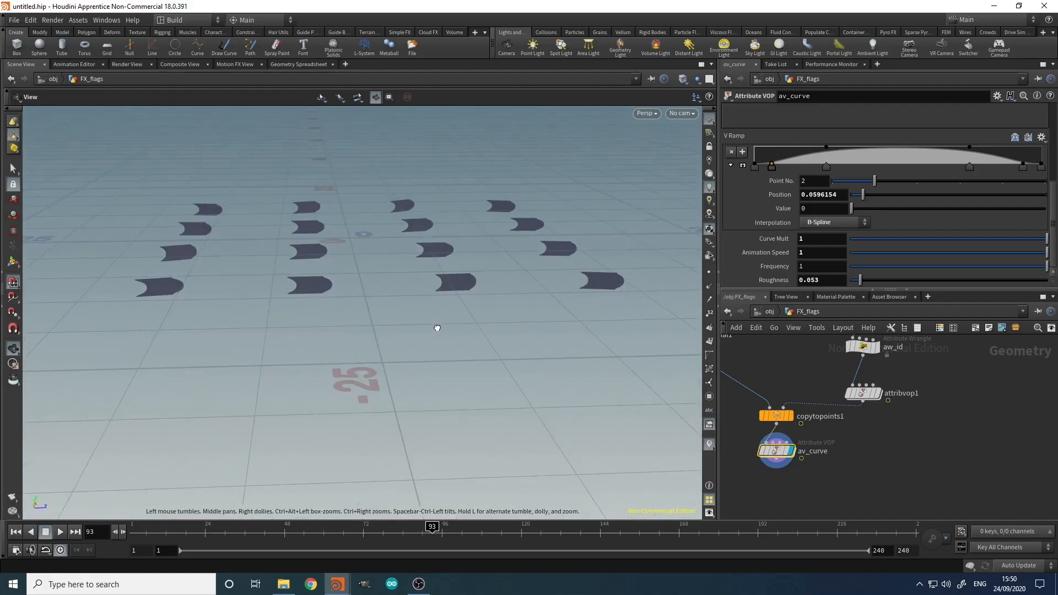
middle_click_drag(781, 478, 787, 432)
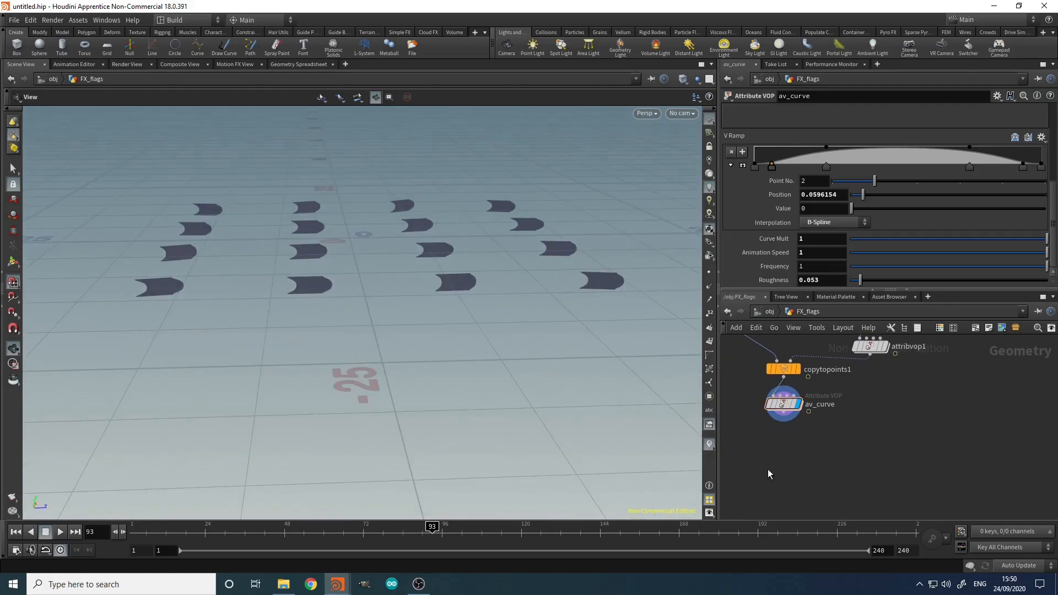
Step: Add an Attribute VOP below av_curve, rename it av_noise_LF, and display it
key("Tab")
type("attrib")
key("Return")
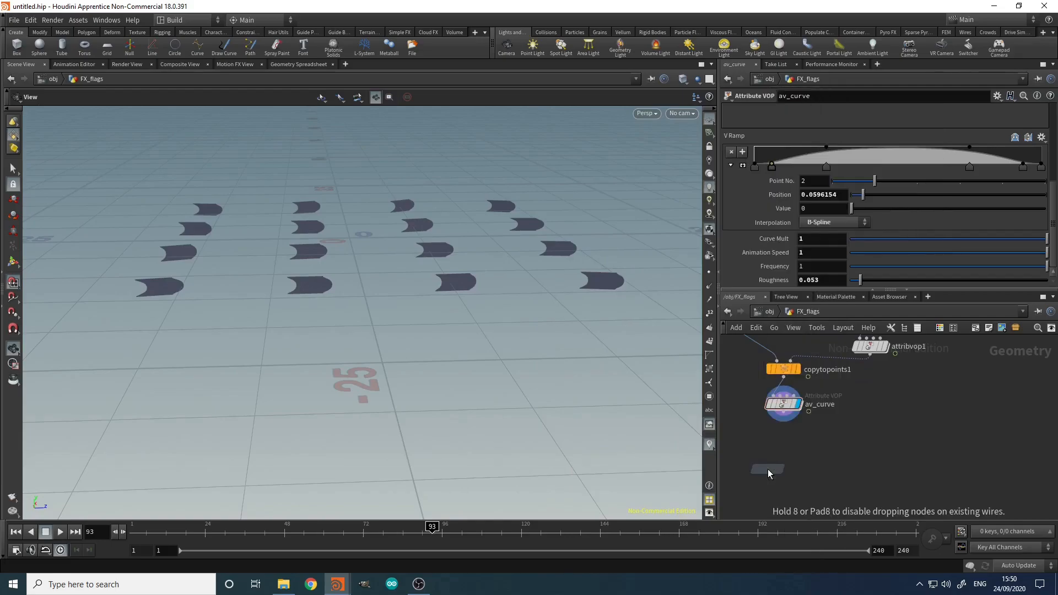
left_click(783, 453)
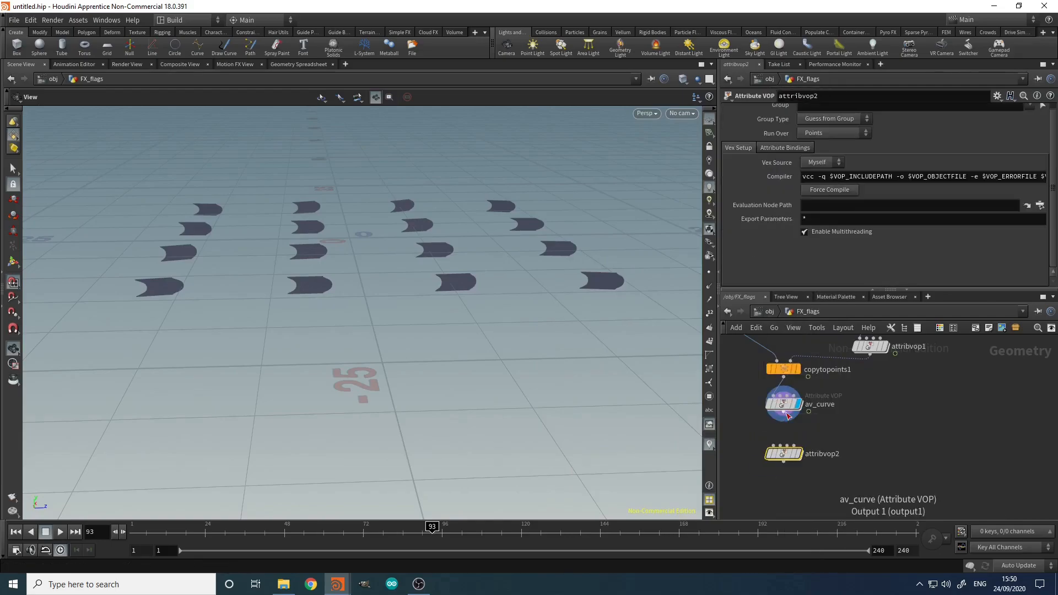
double_click(828, 456)
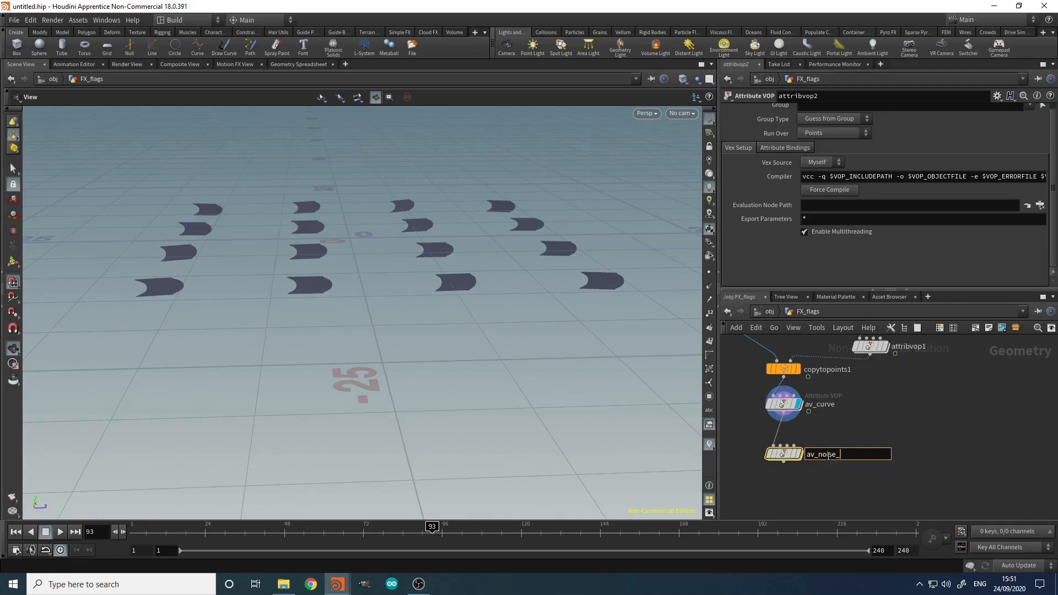
type("av_noise_LF")
key("Return")
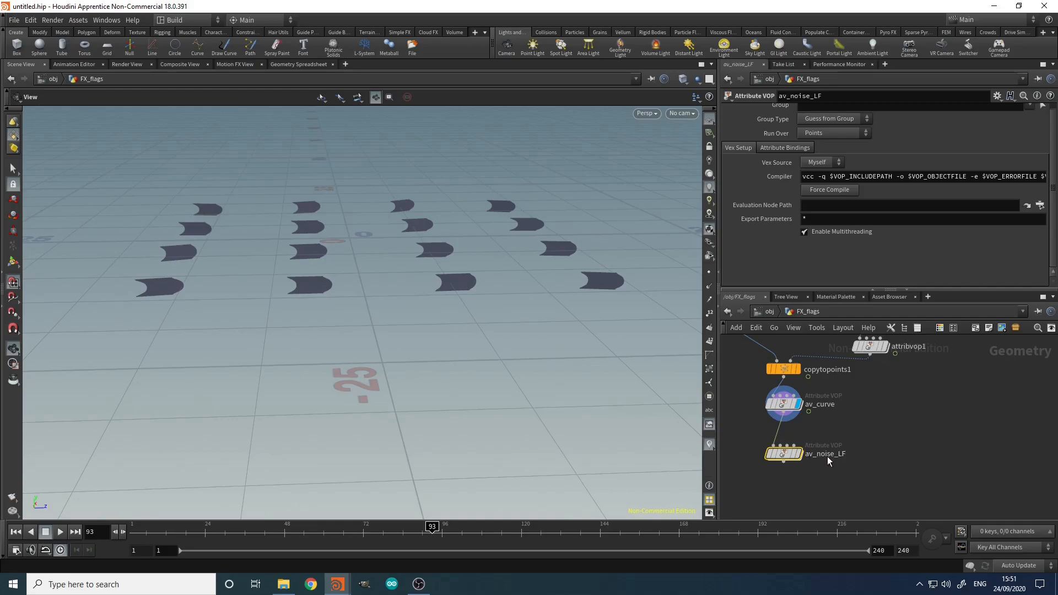
left_click(799, 454)
Step: Add a Normal node, normal2, wired after av_noise_LF and set as the displayed node
key("Tab")
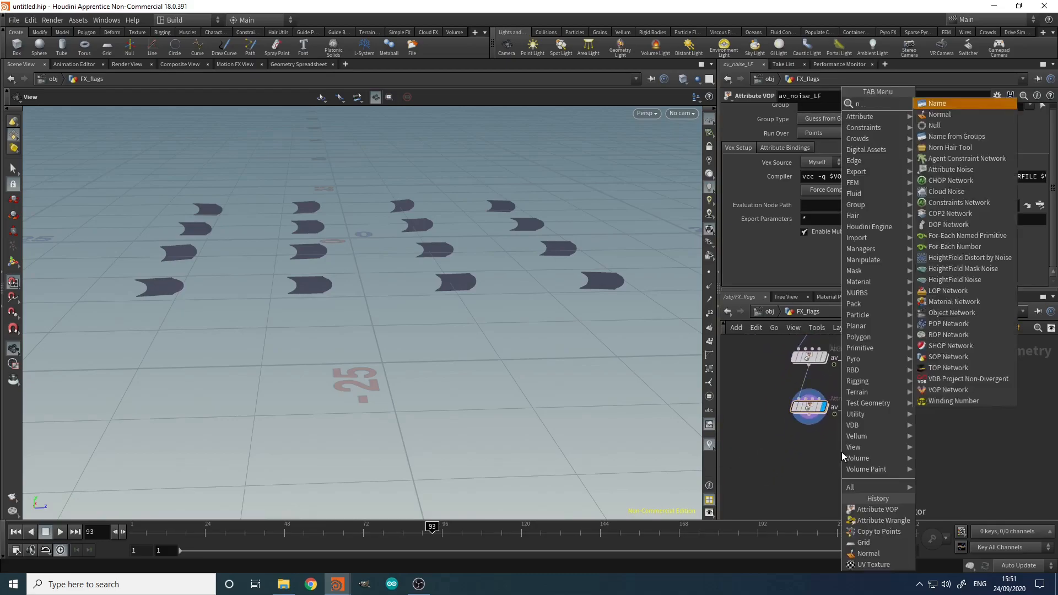
left_click(843, 452)
middle_click_drag(842, 452, 850, 415)
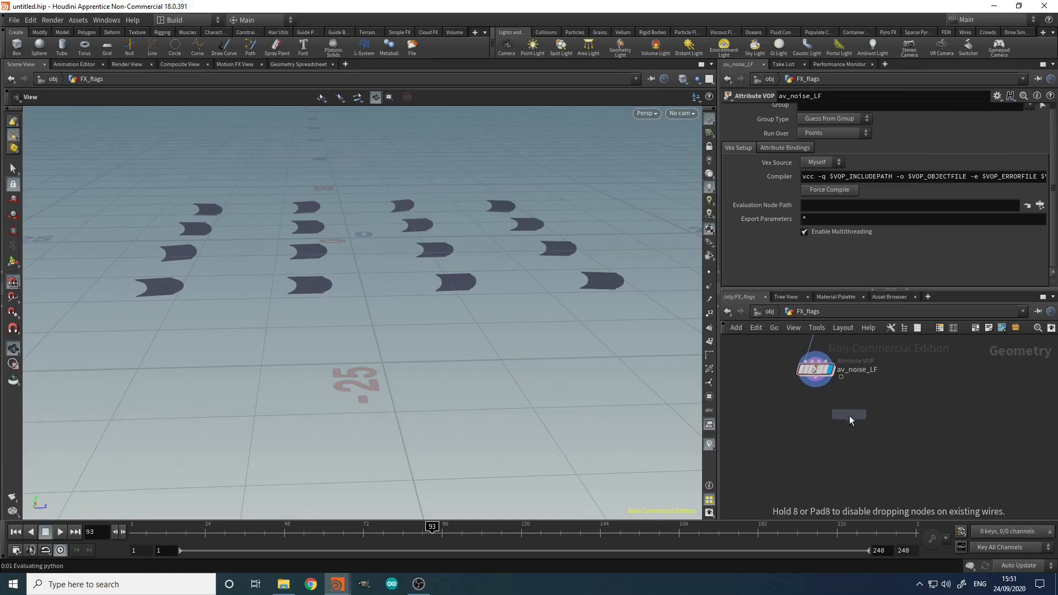
left_click(816, 378)
left_click(815, 449)
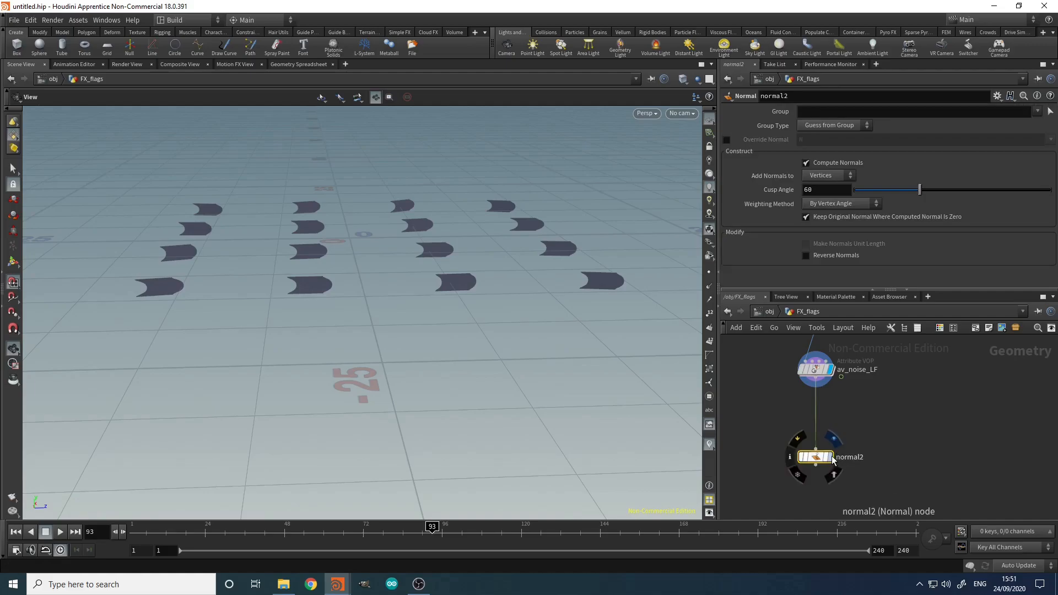
left_click(830, 458)
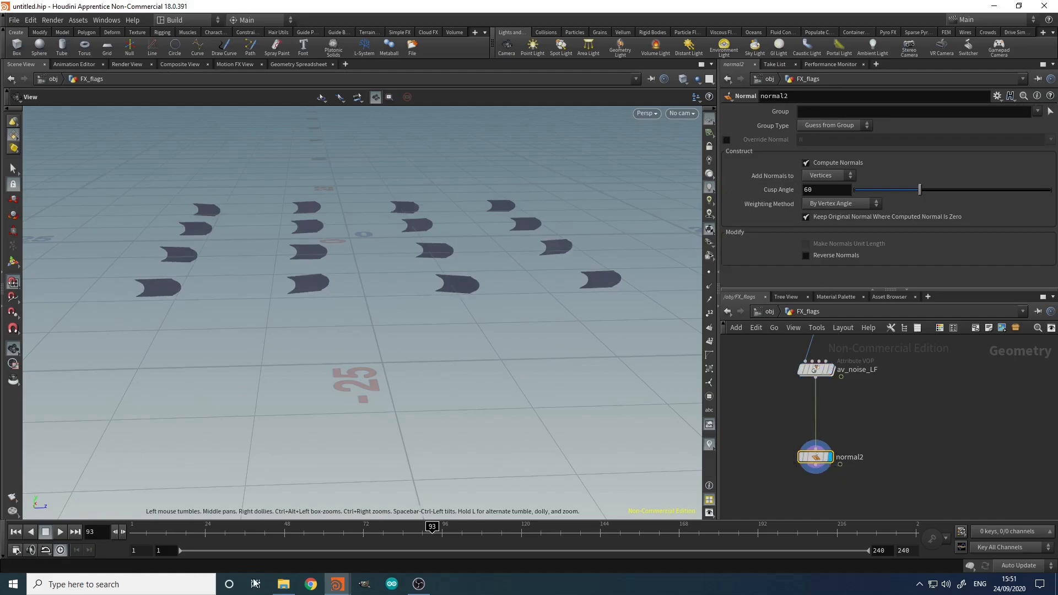
middle_click_drag(820, 374, 814, 404)
Step: Inside av_noise_LF, add Anti-Aliased Noise fed by uv with the 3D Input 3D Noise signature
double_click(814, 403)
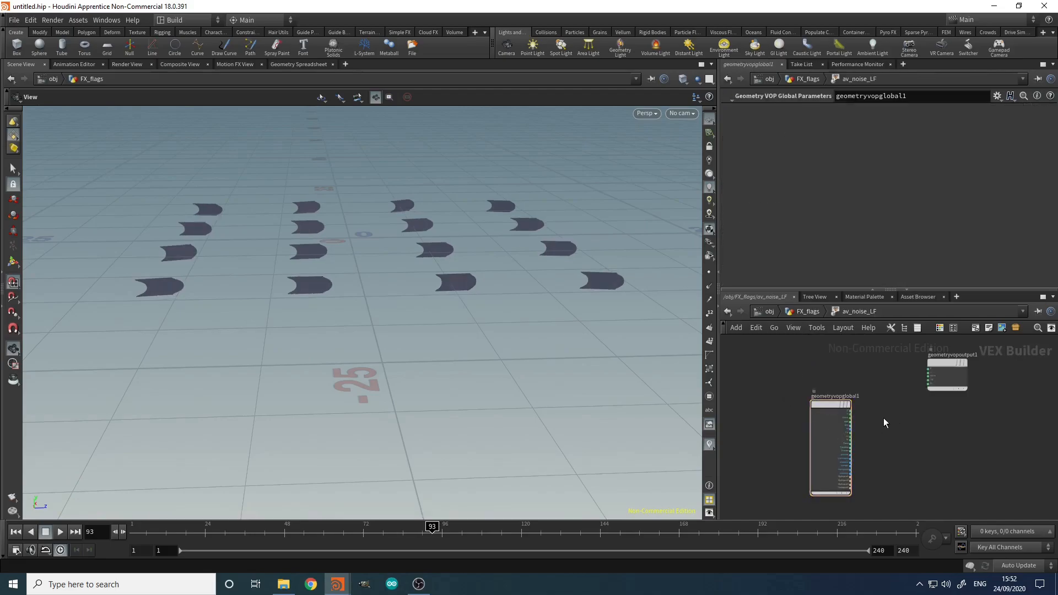
key("Tab")
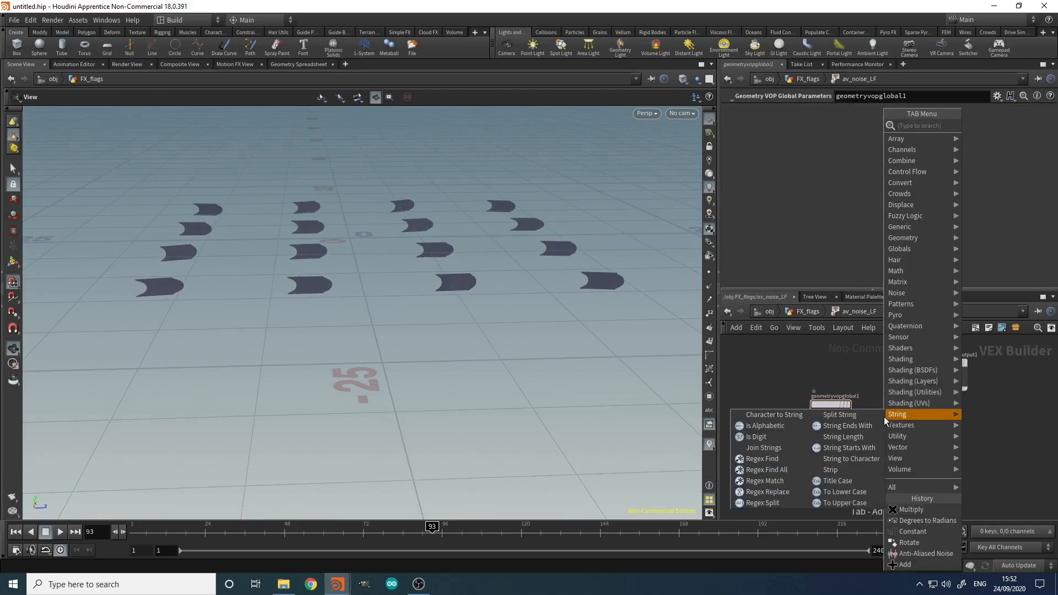
type("aan")
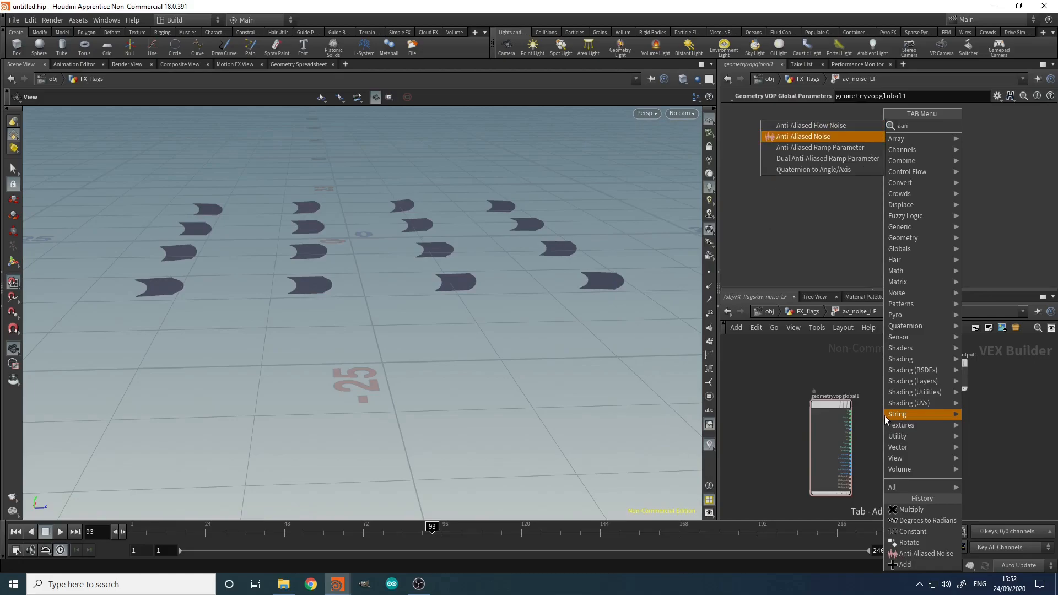
key("Return")
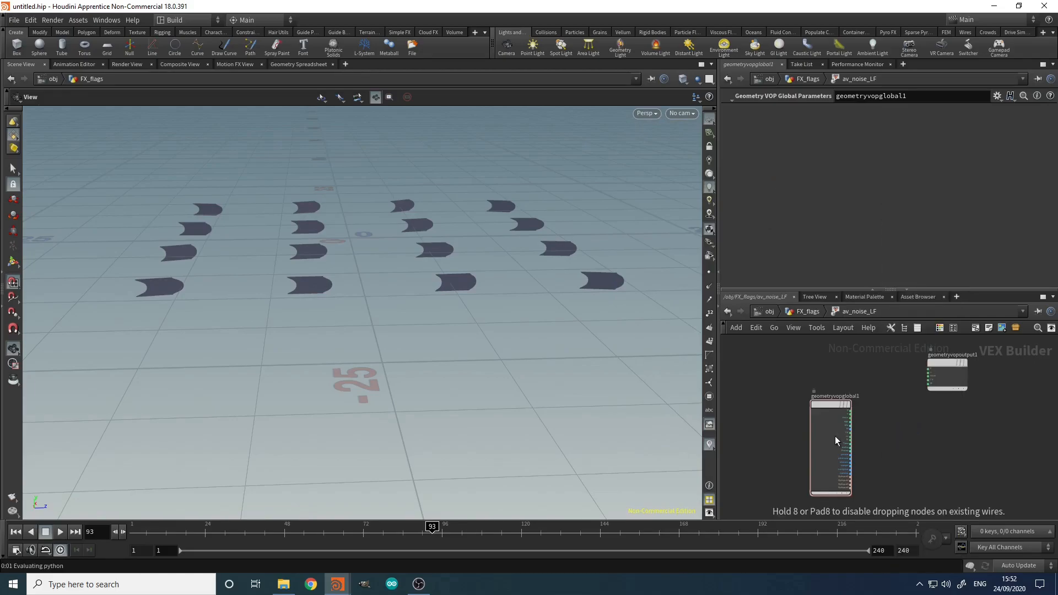
left_click(852, 433)
scroll(856, 432, "up", 5)
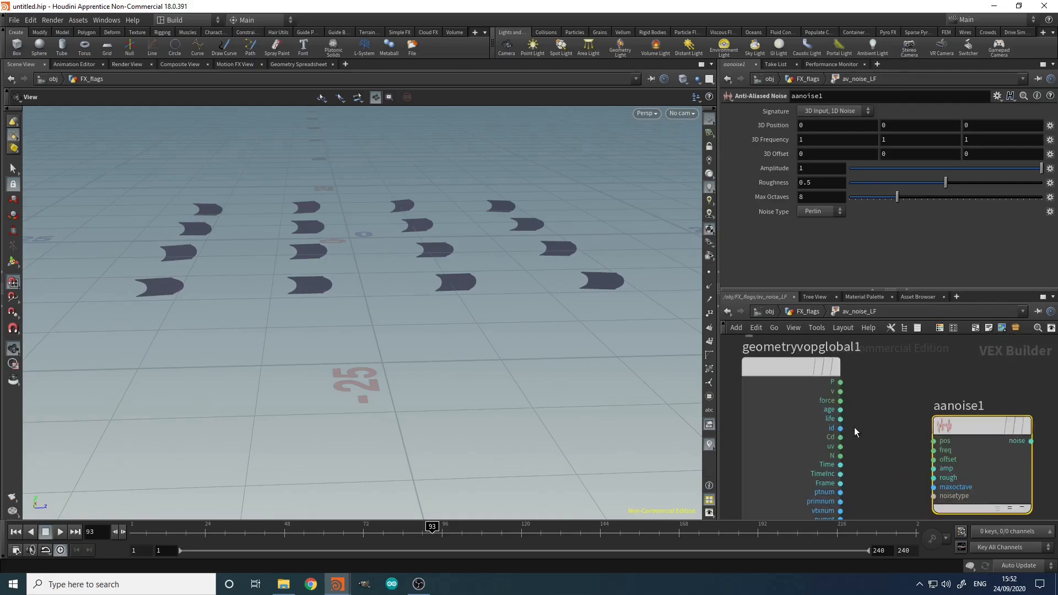
middle_click_drag(888, 469, 839, 457)
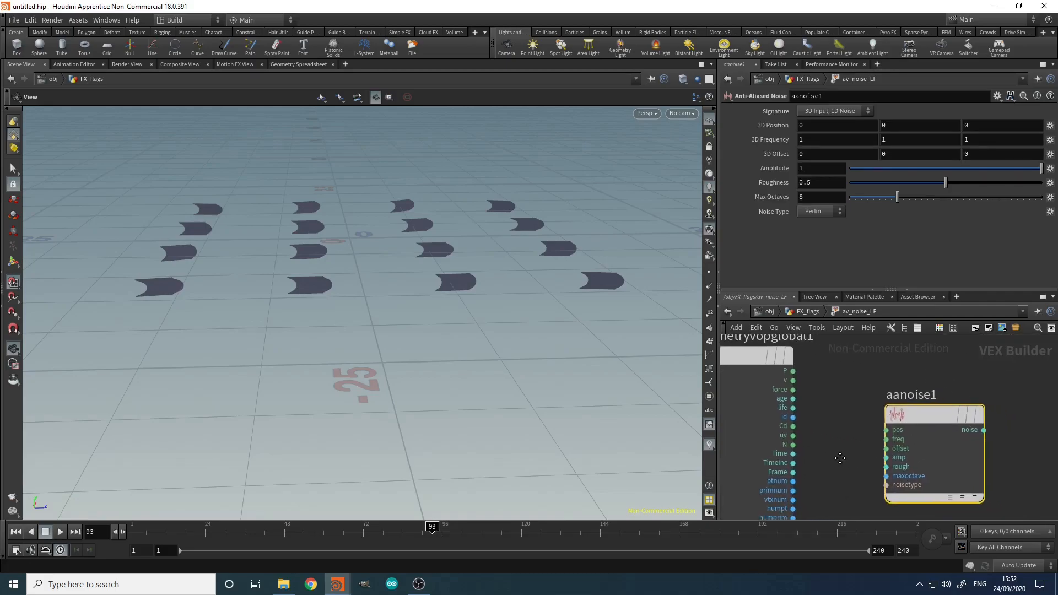
left_click(793, 436)
left_click(995, 451)
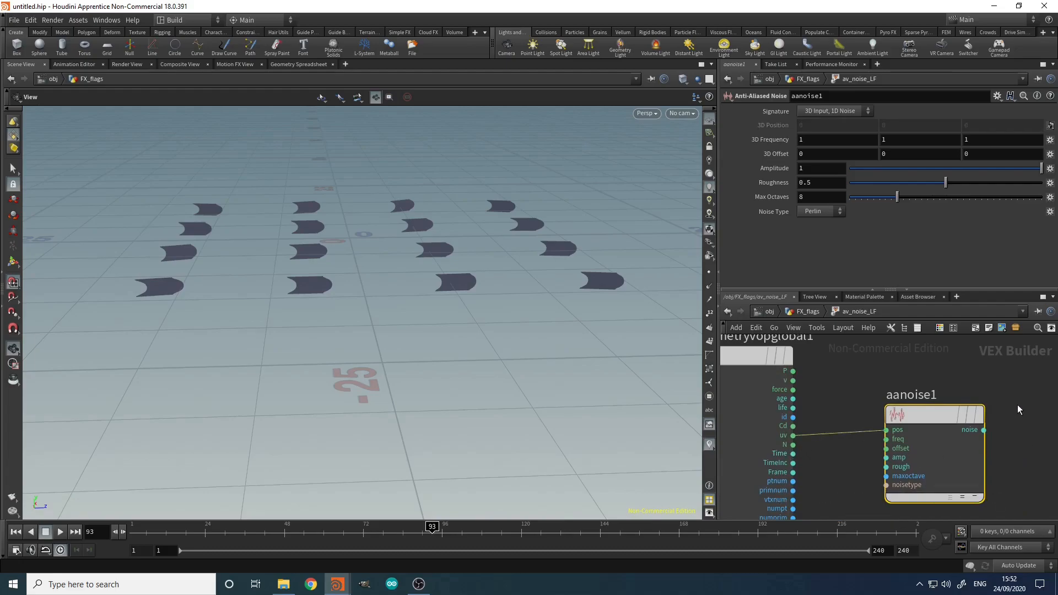
left_click(824, 116)
left_click(831, 135)
scroll(877, 485, "down", 5)
scroll(901, 469, "up", 5)
Step: Add an Add node, add1, summing P and the aanoise1 noise output
left_click_drag(898, 438, 952, 447)
middle_click_drag(1026, 406, 942, 415)
scroll(941, 416, "down", 3)
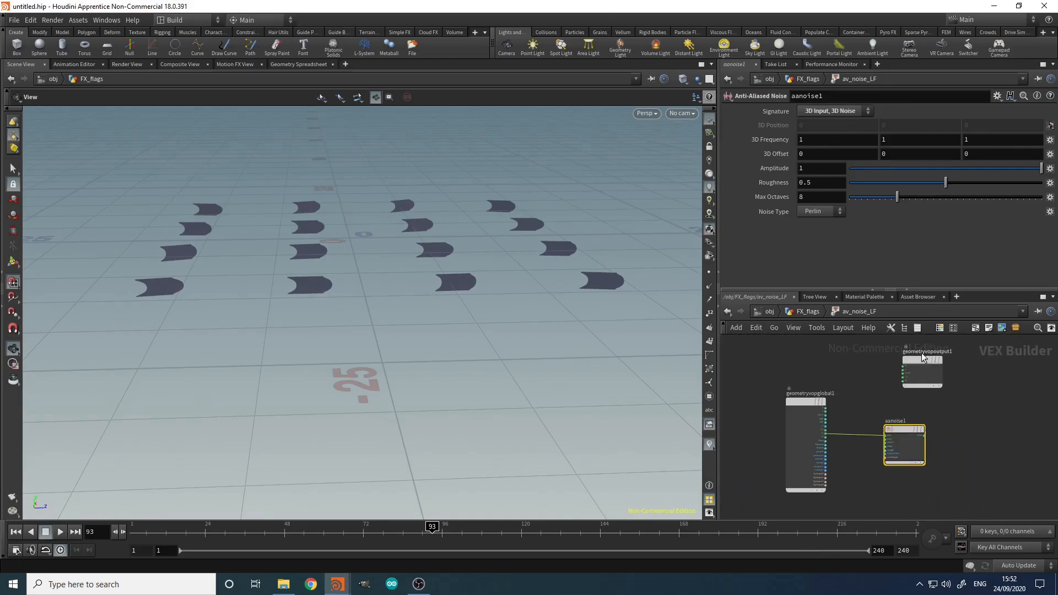
left_click_drag(917, 359, 1029, 381)
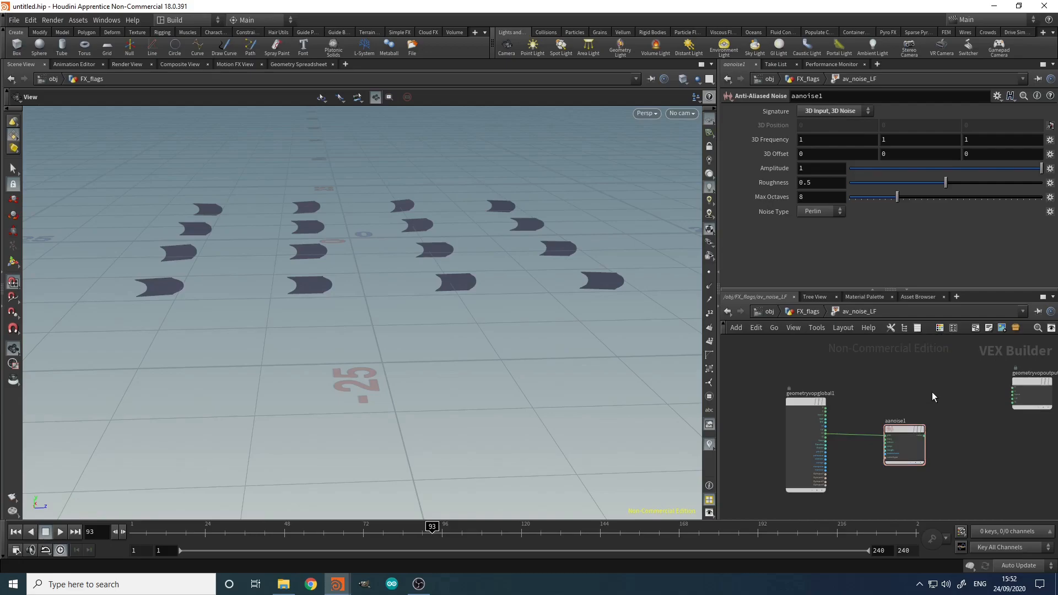
key("Tab")
type("av")
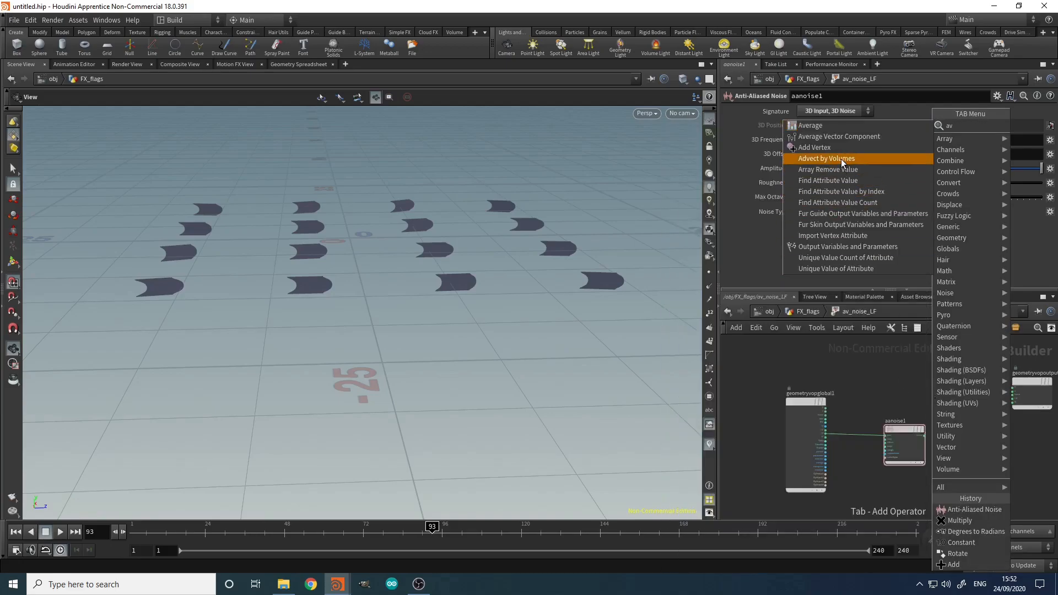
key("BackSpace")
key("BackSpace")
type("add")
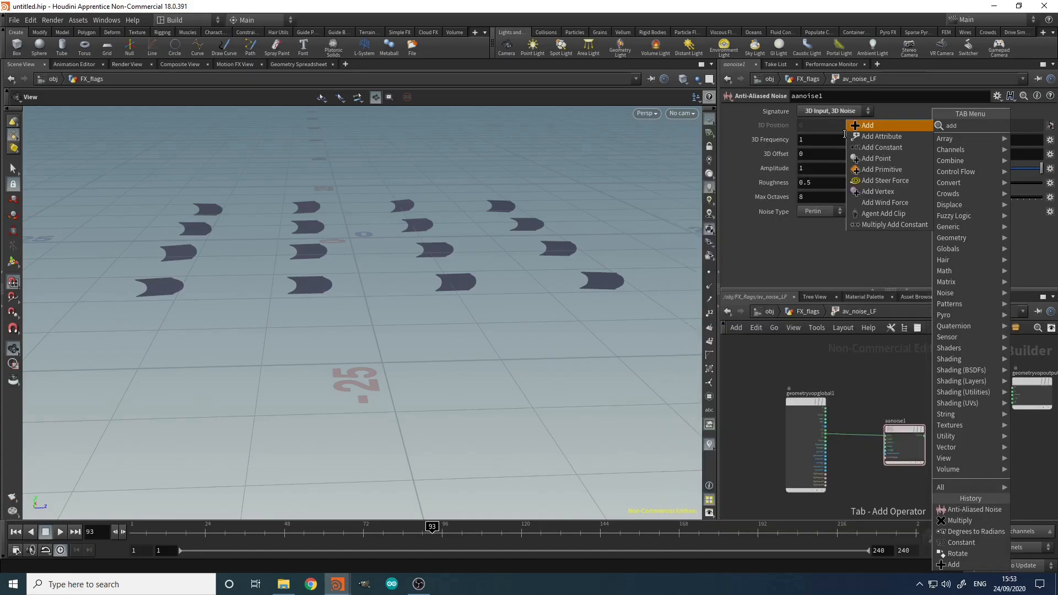
left_click(867, 126)
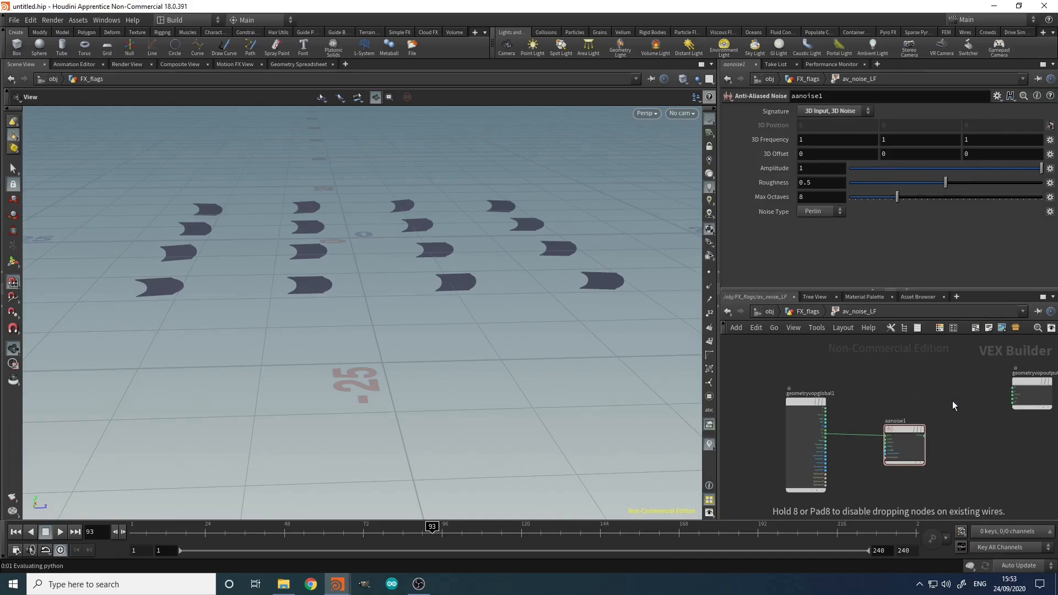
scroll(849, 416, "up", 2)
left_click(816, 405)
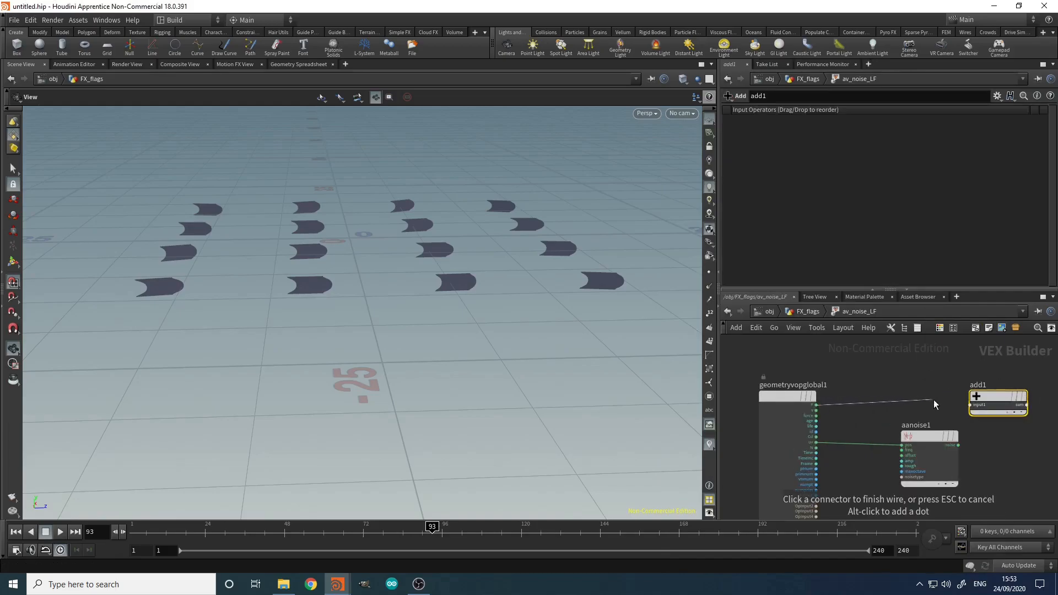
left_click(970, 405)
left_click(958, 445)
left_click(970, 410)
Step: Wire add1's sum into the output P and view the crumpled flags up close
middle_click_drag(1012, 445, 898, 458)
left_click(914, 420)
left_click(973, 391)
left_click_drag(468, 320, 270, 359)
middle_click_drag(822, 370, 757, 384)
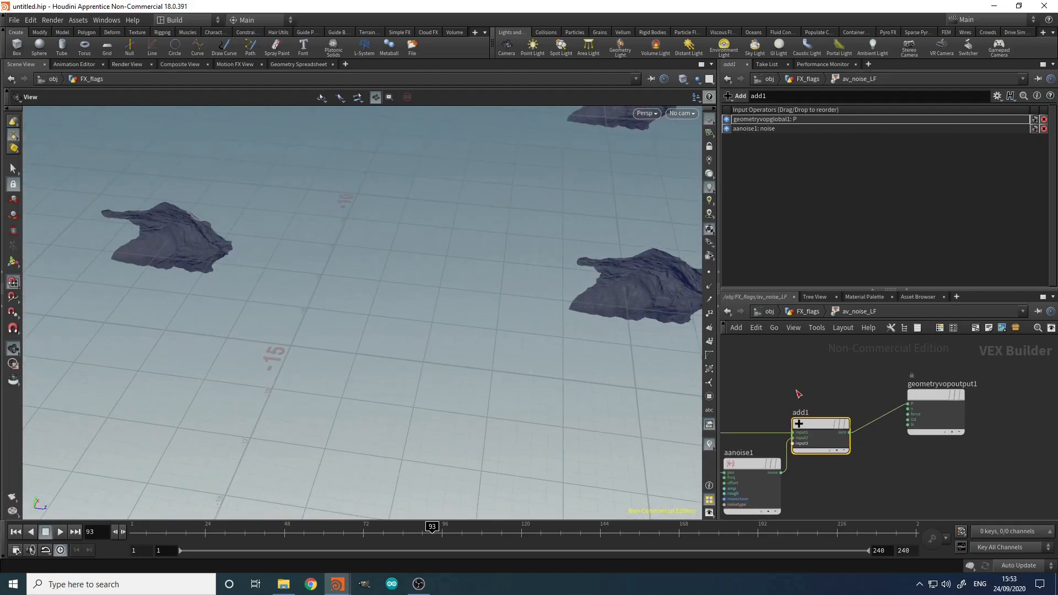
Step: Bypass the copy step to show a single flag, then go back inside av_noise_LF
key("u")
scroll(838, 407, "up", 1)
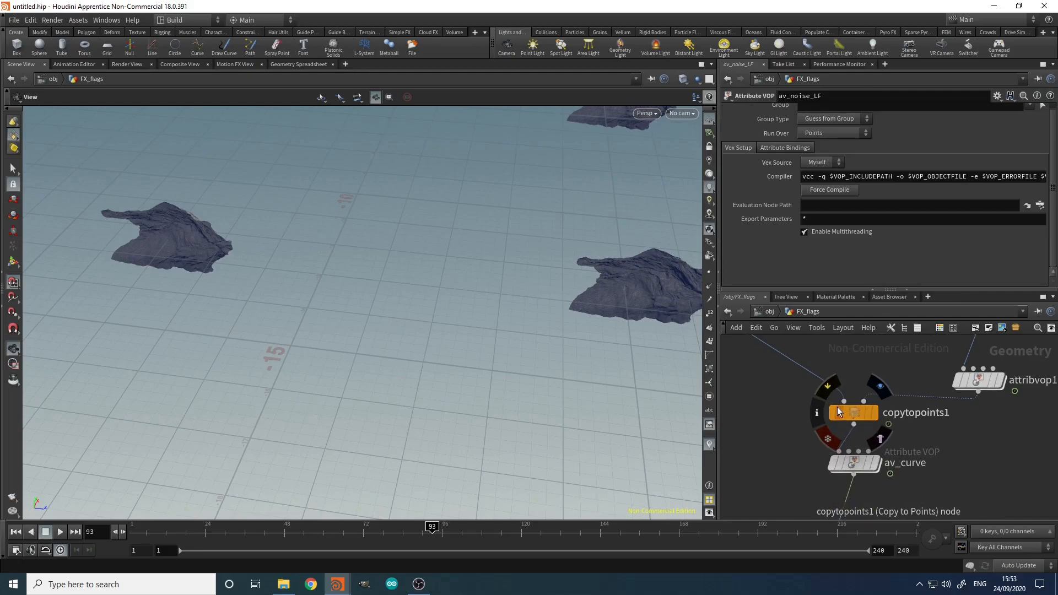
left_click(832, 414)
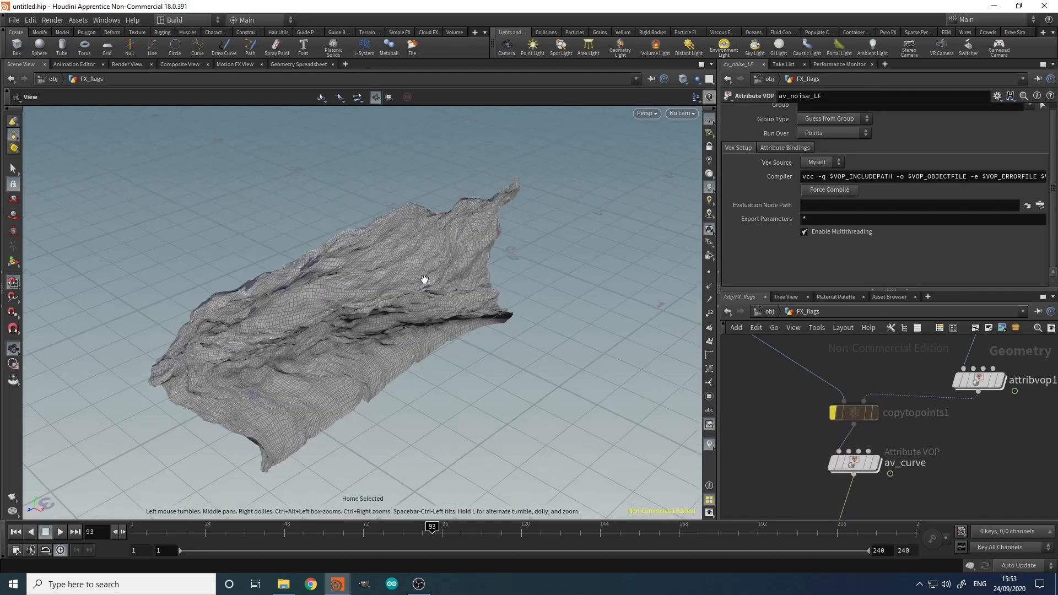
middle_click_drag(928, 489, 918, 350)
scroll(917, 353, "down", 3)
scroll(871, 435, "up", 3)
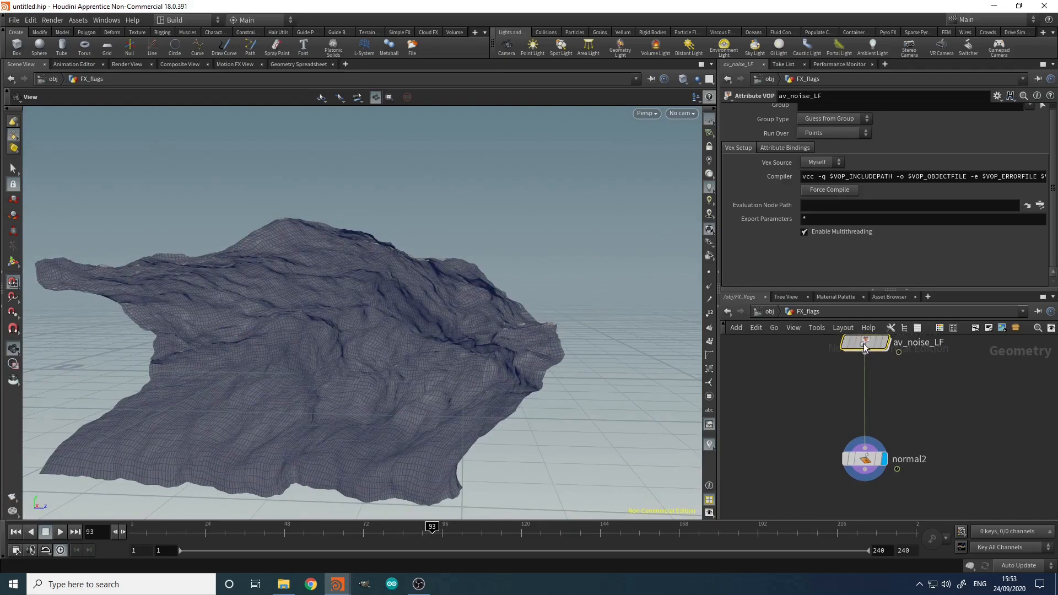
double_click(865, 343)
scroll(821, 469, "up", 3)
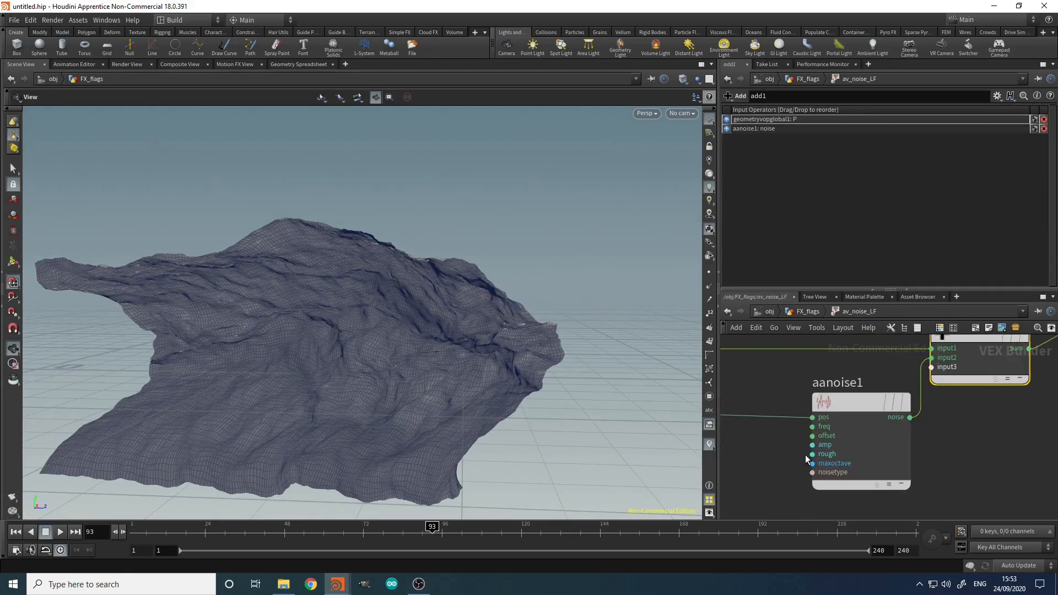
Step: Promote aanoise1's freq, offset, amp and rough inputs to parameters
middle_click(812, 428)
left_click(829, 382)
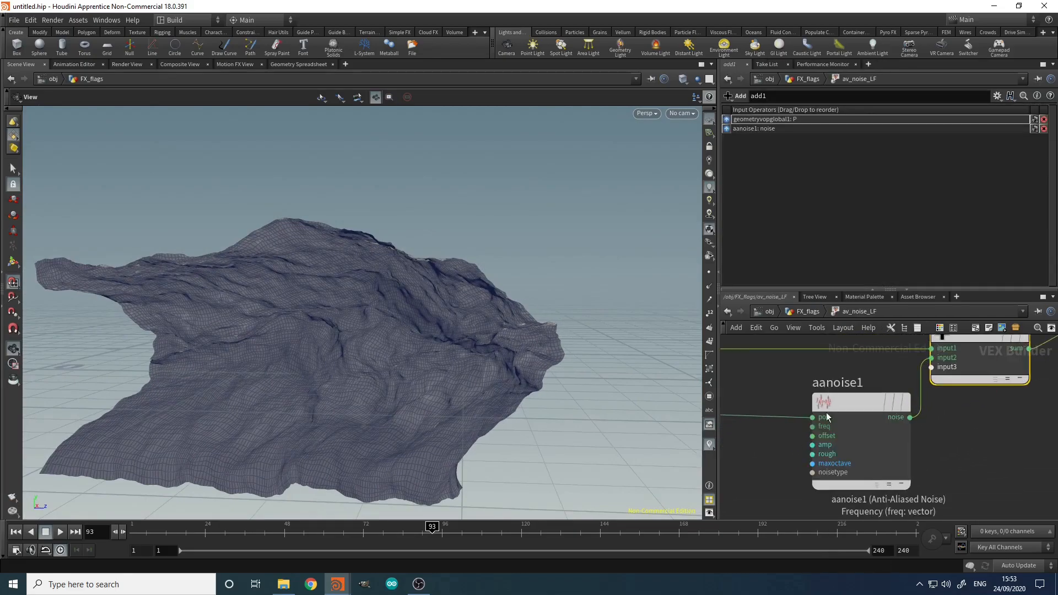
middle_click(808, 438)
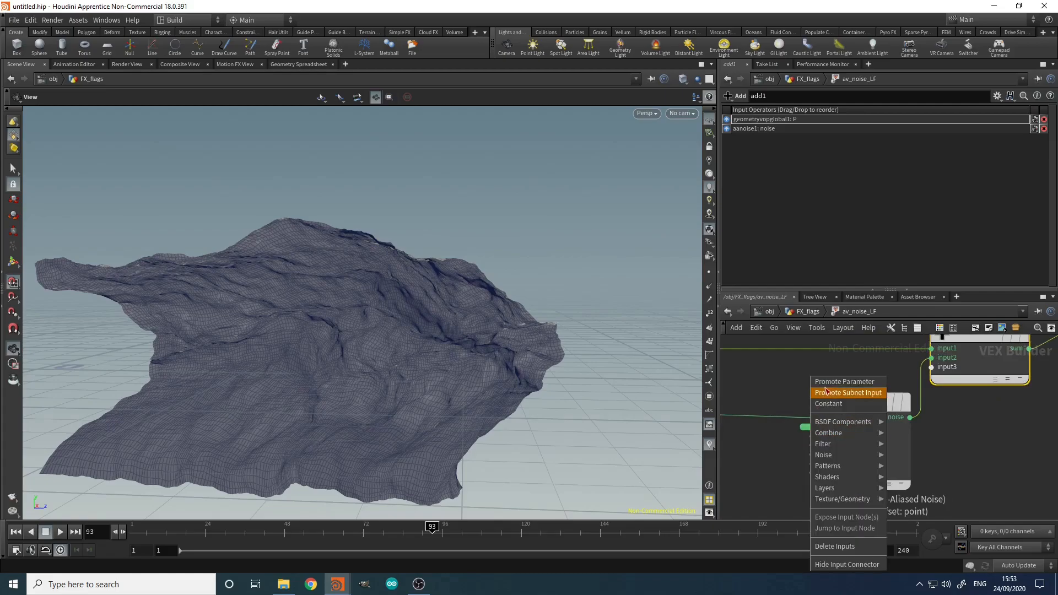
left_click(828, 388)
middle_click(814, 445)
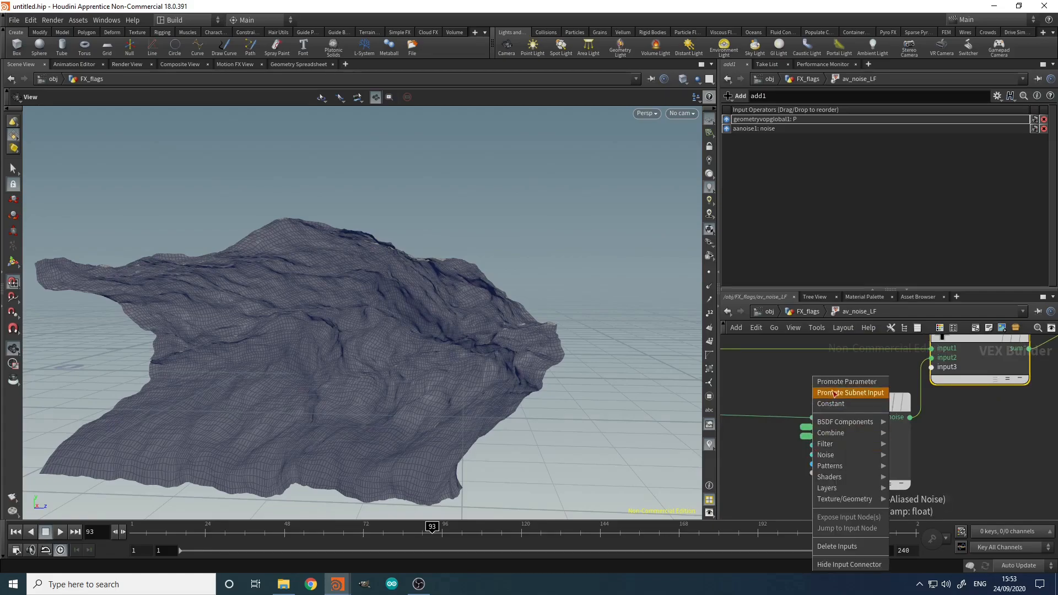
left_click(830, 310)
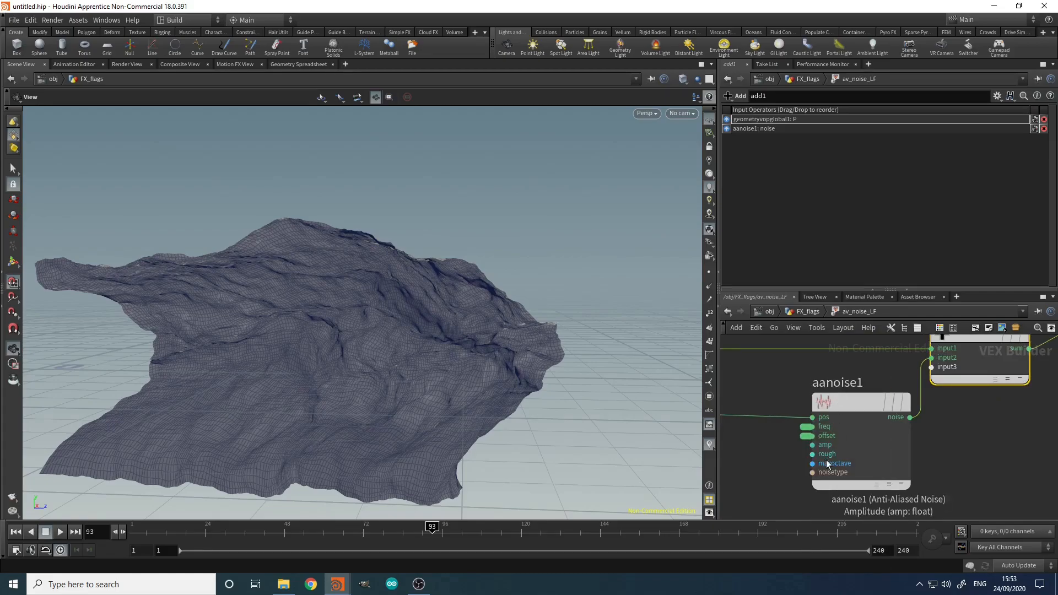
middle_click(813, 455)
left_click(845, 383)
Step: Tumble the cloth view and scrub the timeline from about frame 55 to 122
scroll(629, 353, "down", 4)
left_click_drag(512, 369, 477, 394)
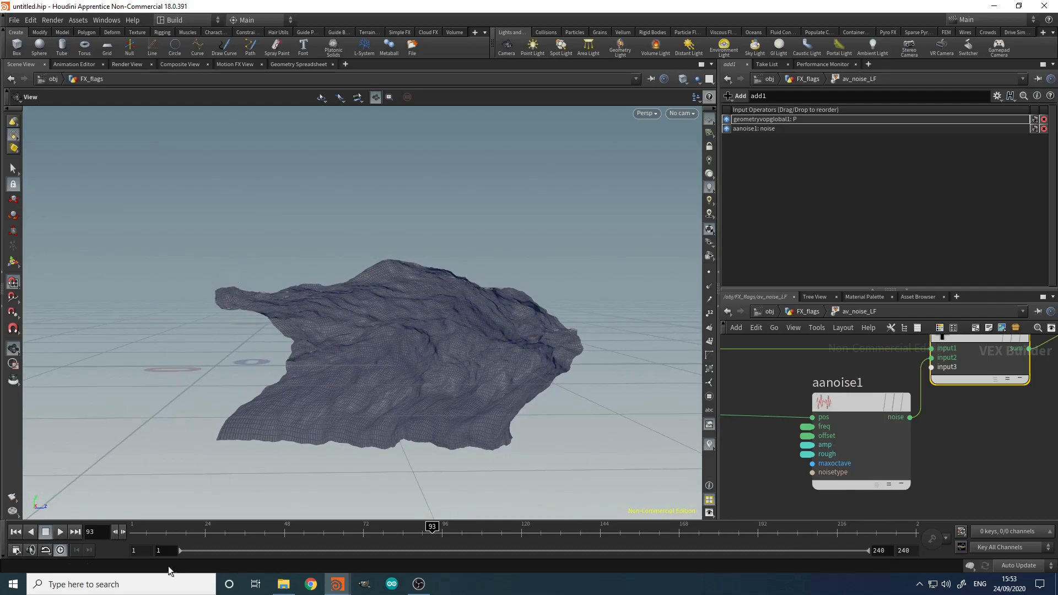
left_click_drag(432, 531, 528, 531)
middle_click_drag(776, 479, 767, 479)
Step: Set av_noise_LF's Offset X to $T*0.5, preview the shifting flag, and re-enter the network
key("u")
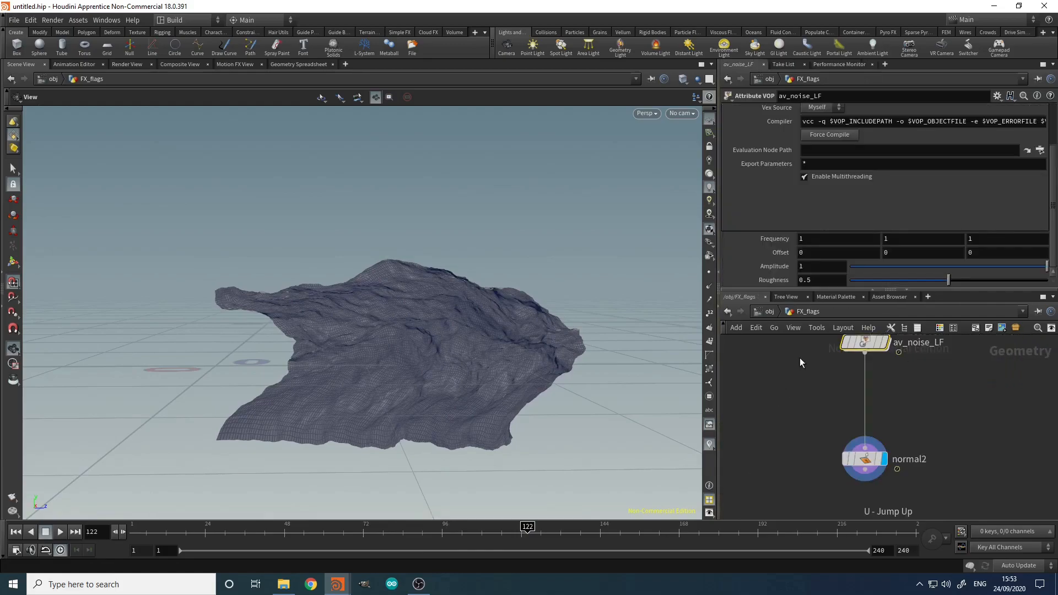
left_click(805, 252)
type("$T")
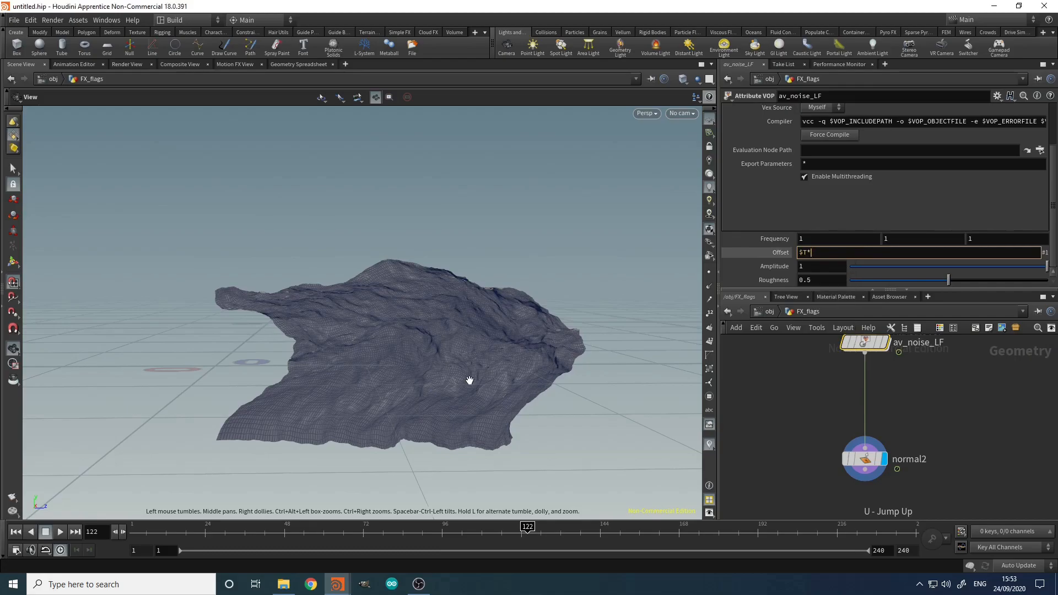
type("*0.5")
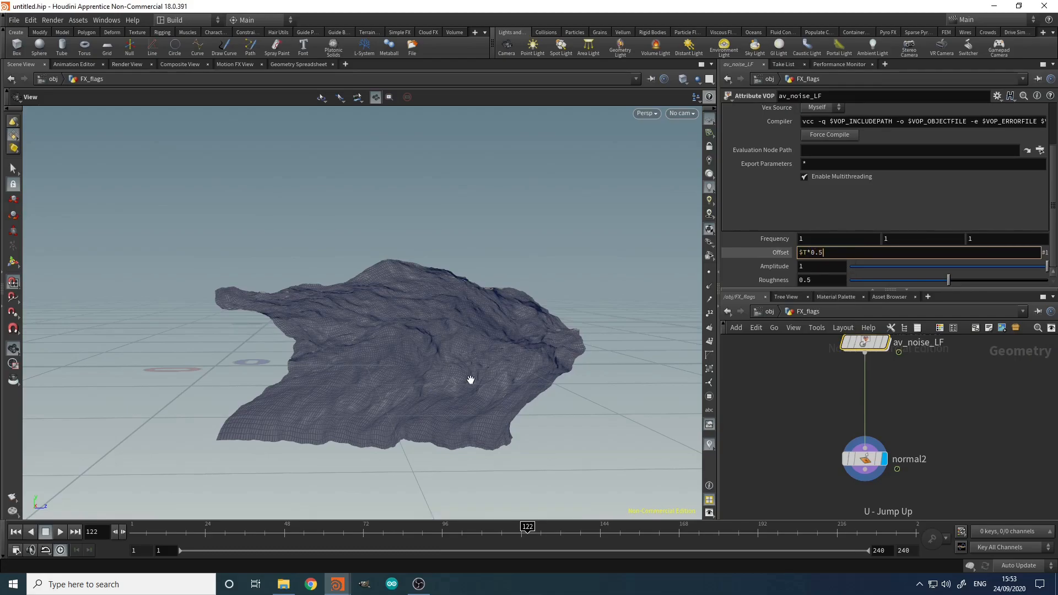
key("Return")
left_click_drag(150, 536, 792, 594)
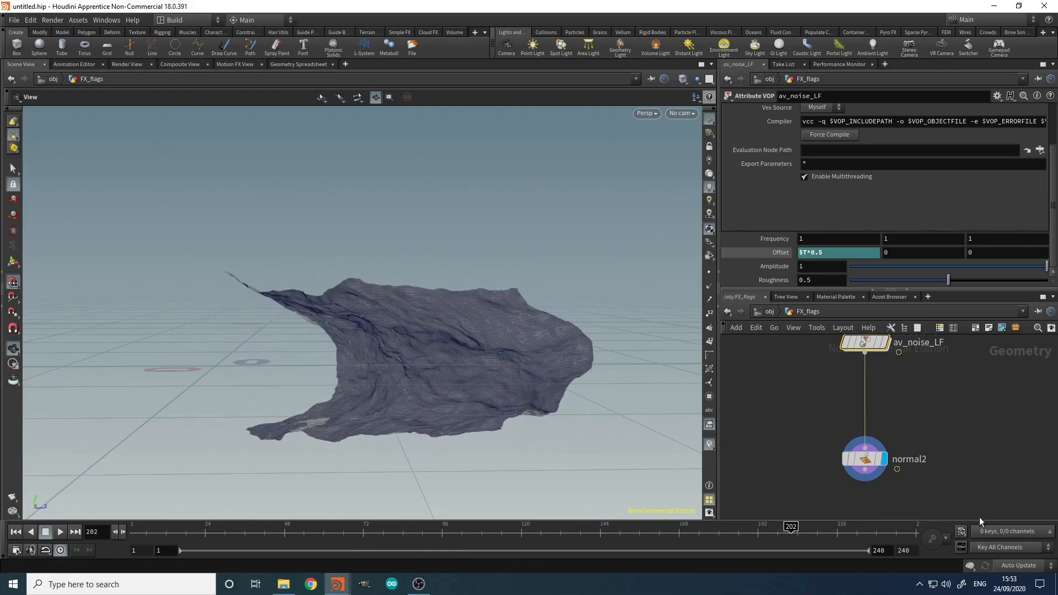
double_click(864, 343)
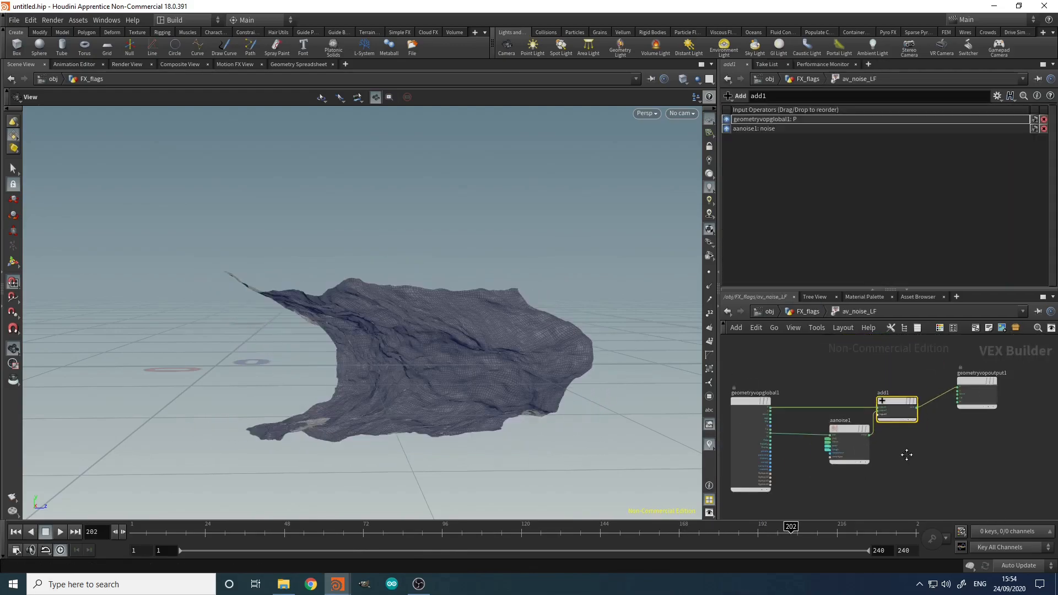
Step: Add a Vector to Float node, vectofloat1, fed by the globals' uv output
left_click(835, 494)
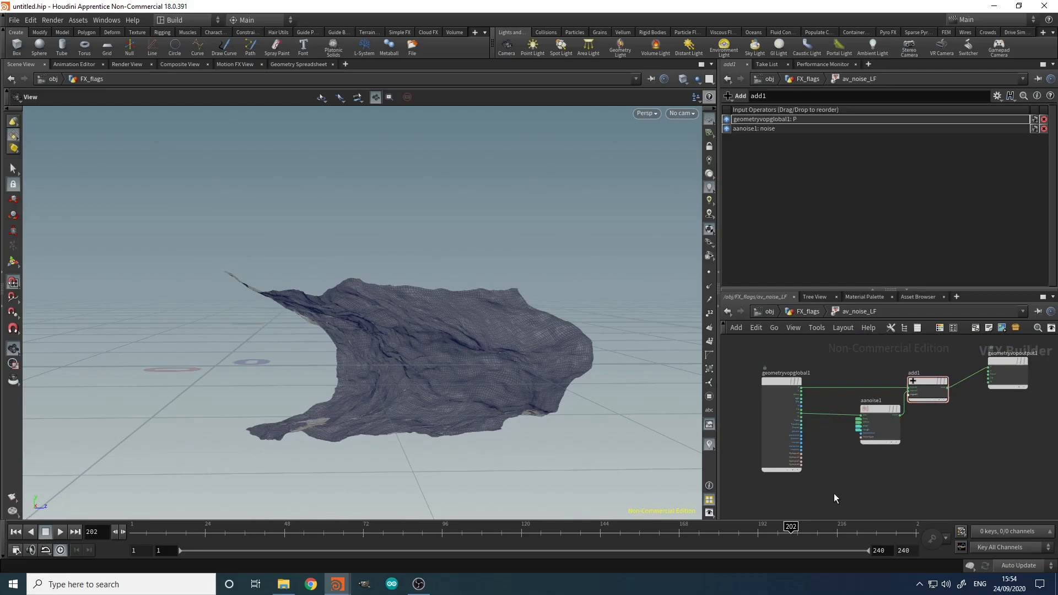
key("Tab")
type("vecto")
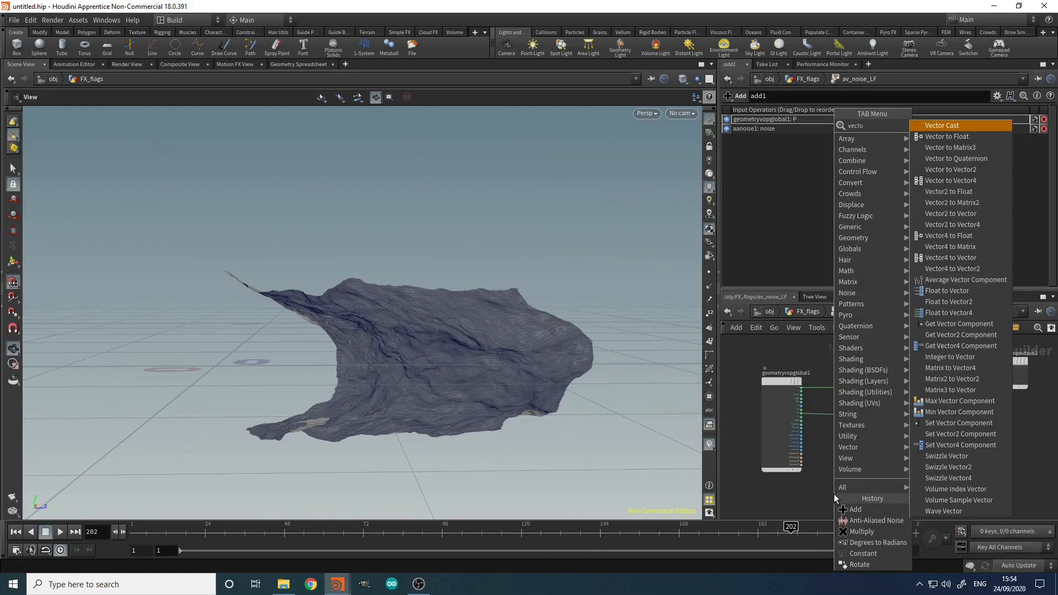
type("r f")
key("Return")
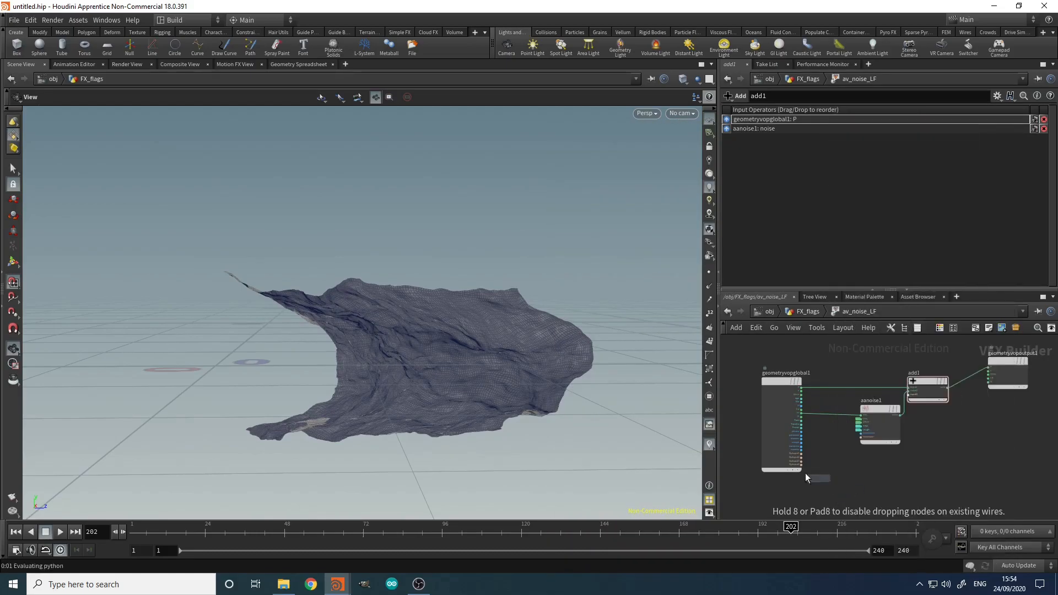
left_click(828, 463)
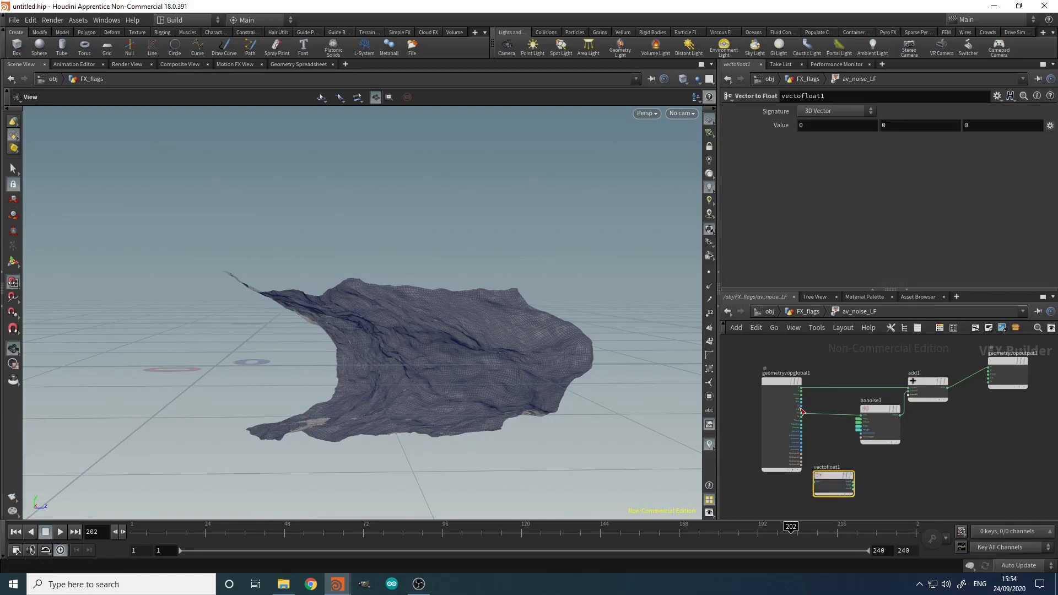
scroll(810, 429, "up", 5)
left_click(807, 423)
middle_click_drag(852, 466, 861, 336)
left_click(852, 445)
middle_click_drag(1033, 453, 962, 454)
left_click(990, 429)
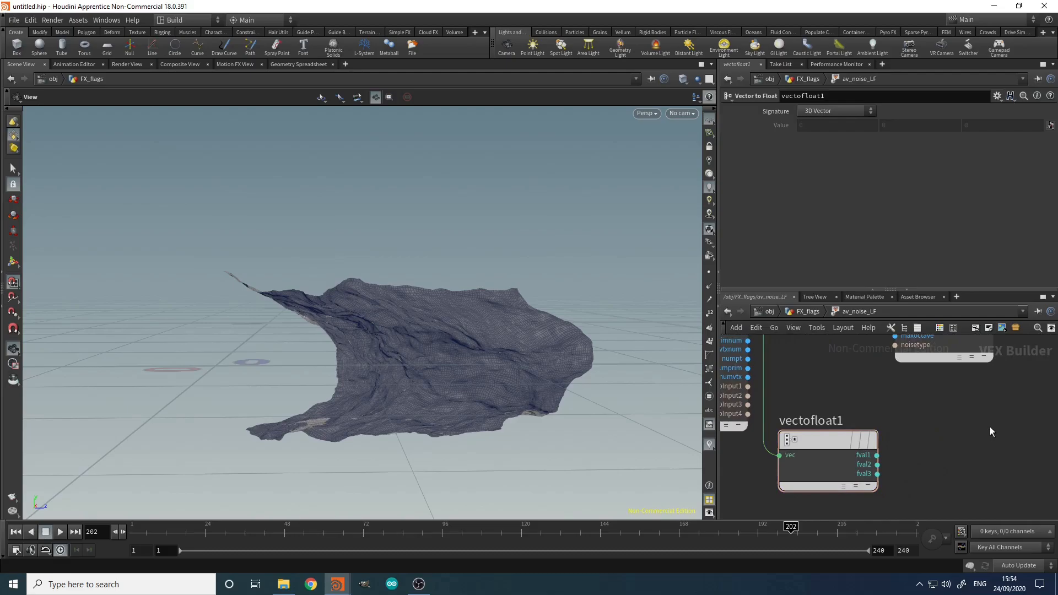
Step: Add a Ramp Parameter node, ramp1, wired from fval1
key("Tab")
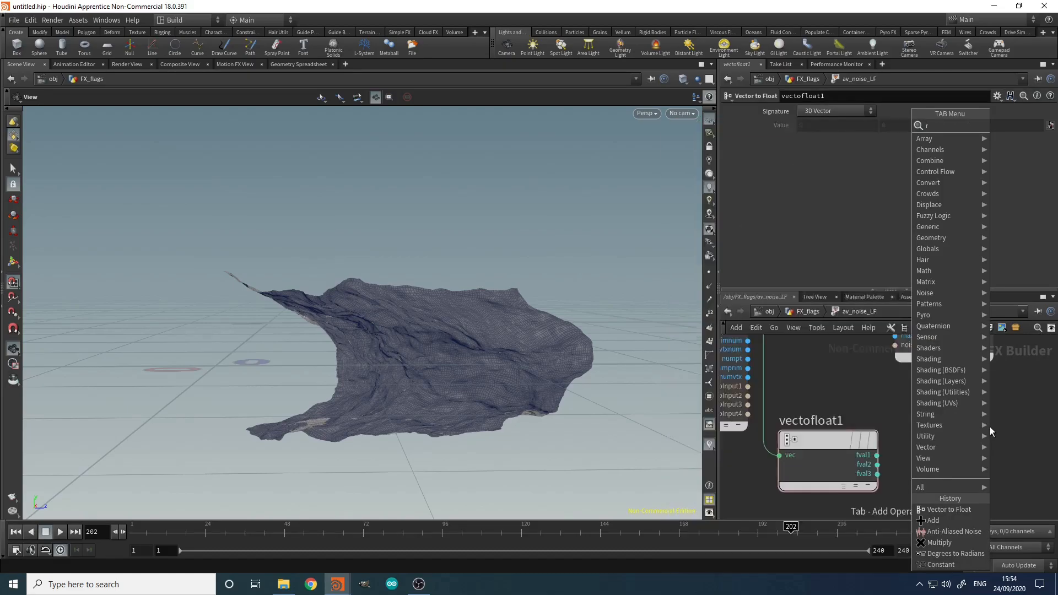
type("ramp")
key("Down")
key("Down")
key("Return")
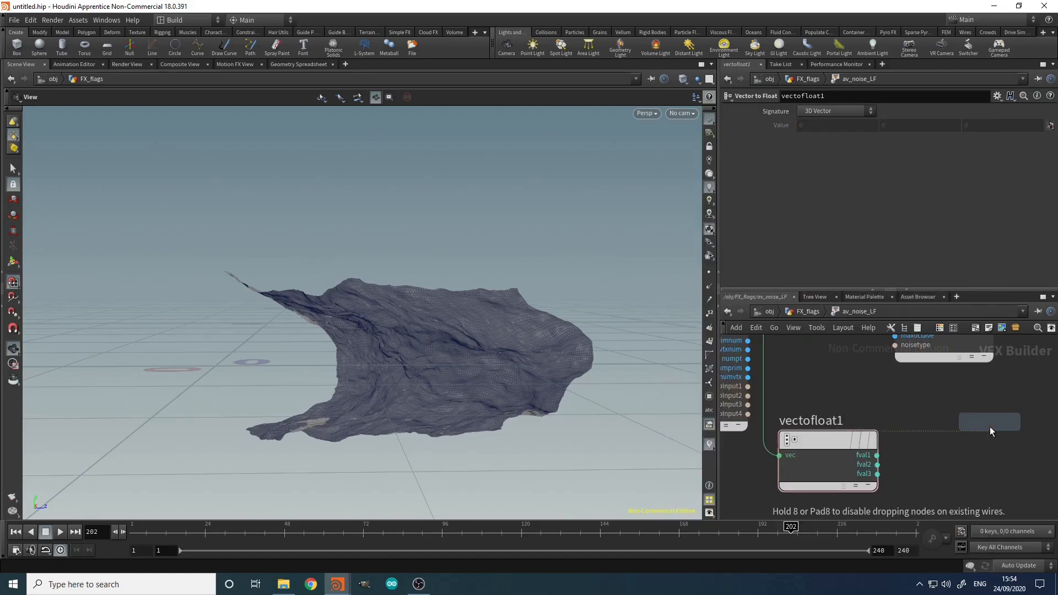
left_click(875, 469)
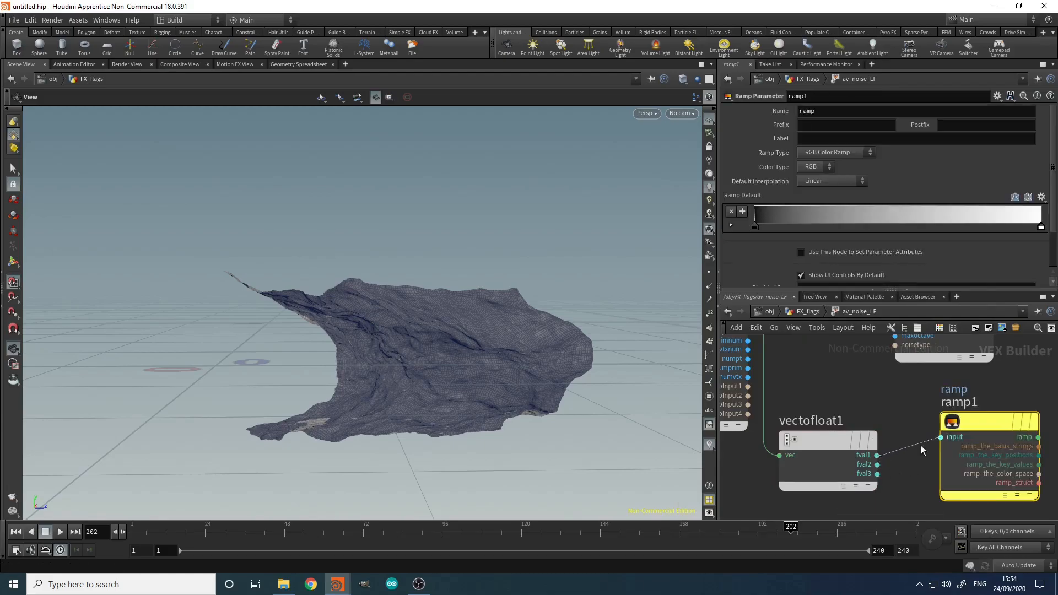
Step: Name ramp1 u_ramp with label U Ramp and make it a Spline Ramp (float)
left_click(807, 112)
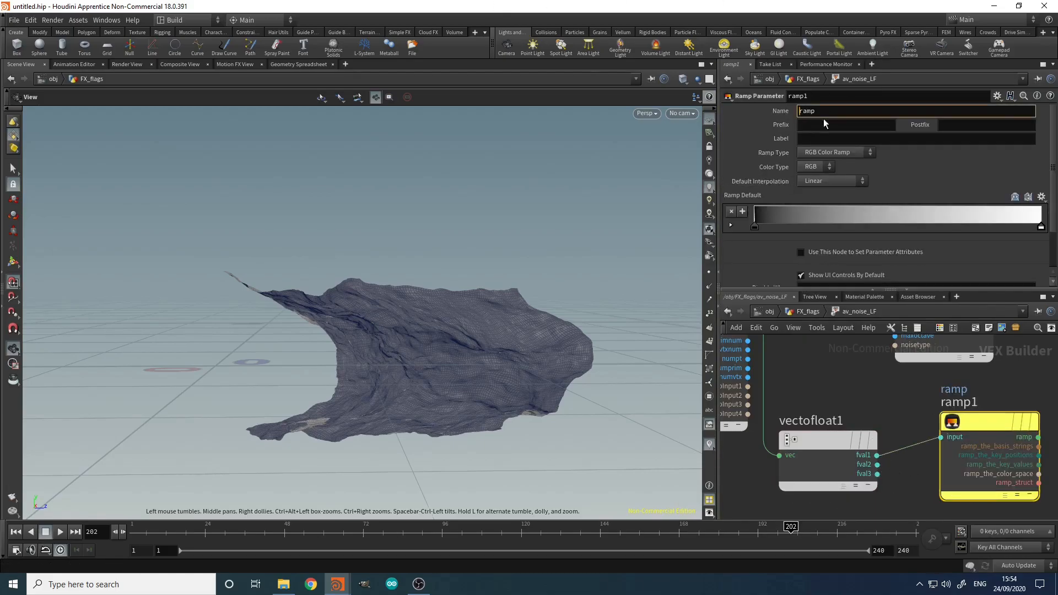
key("Tab")
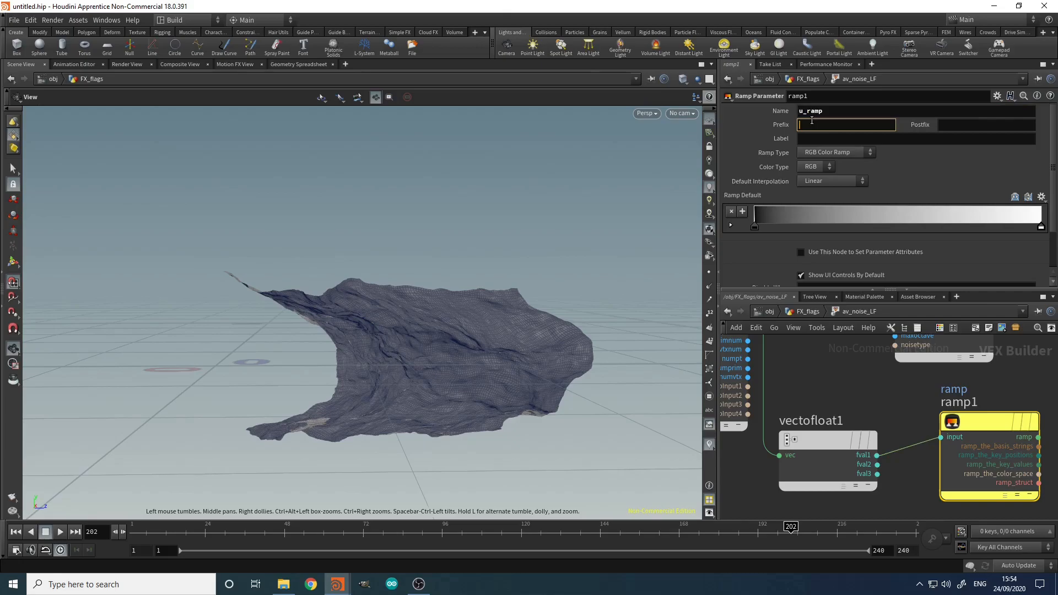
key("Return")
left_click(865, 149)
left_click(855, 171)
Step: Insert multiply1 between the noise and add1, with u_ramp feeding its input2
middle_click_drag(1021, 394, 915, 428)
scroll(916, 429, "down", 4)
middle_click_drag(978, 413, 867, 448)
left_click_drag(959, 425, 908, 379)
left_click(888, 431)
key("Tab")
type("mul")
key("Return")
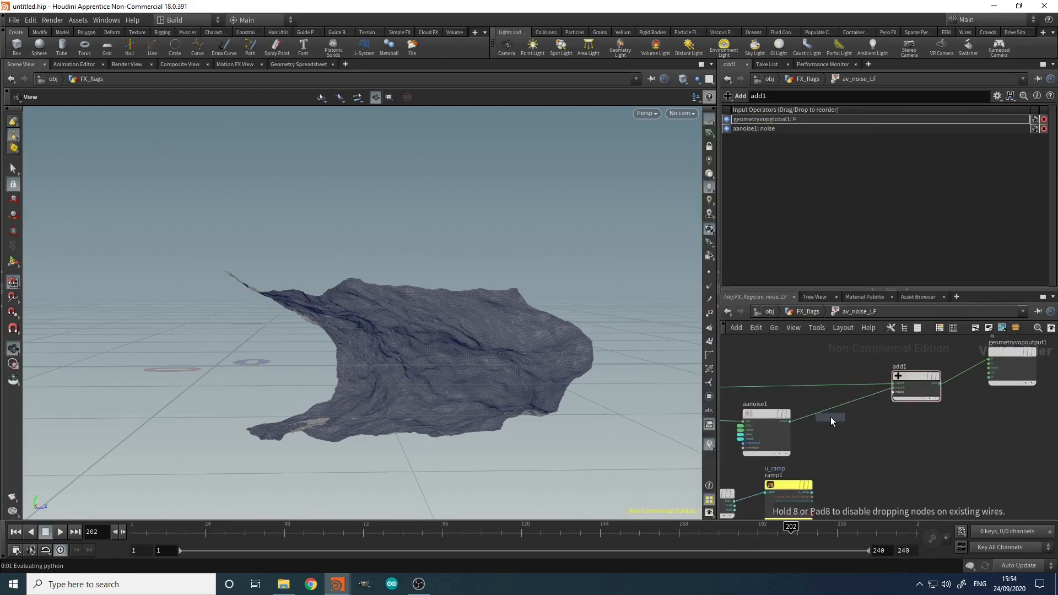
left_click(839, 418)
scroll(837, 419, "up", 3)
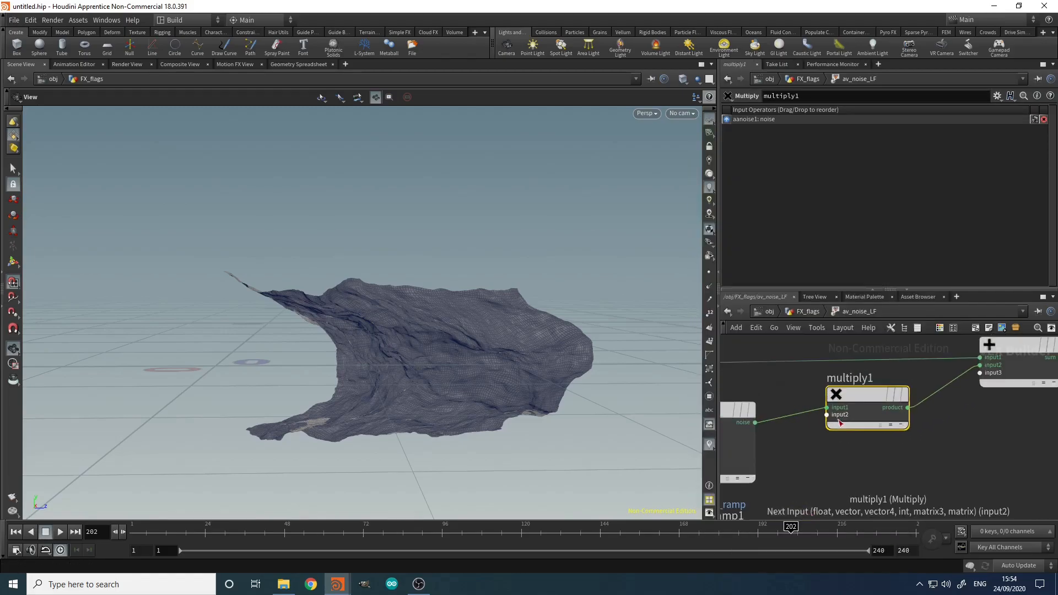
left_click(827, 414)
middle_click_drag(817, 460, 841, 363)
left_click(847, 445)
middle_click_drag(882, 411, 855, 512)
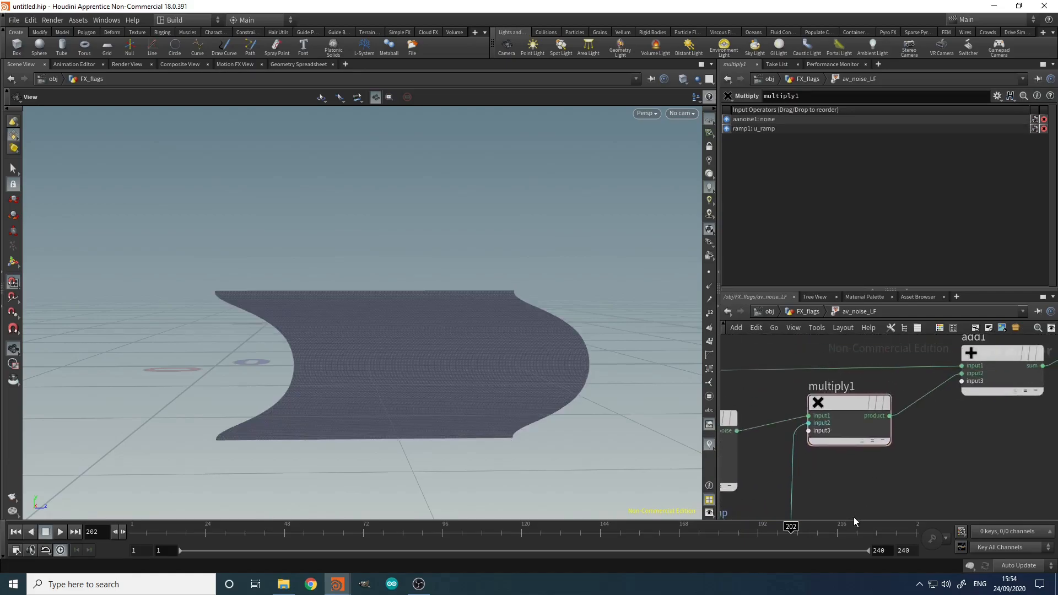
Step: Reset the U Ramp to its 0-to-1 default, preview the noise fading in, and re-enter av_noise_LF
key("u")
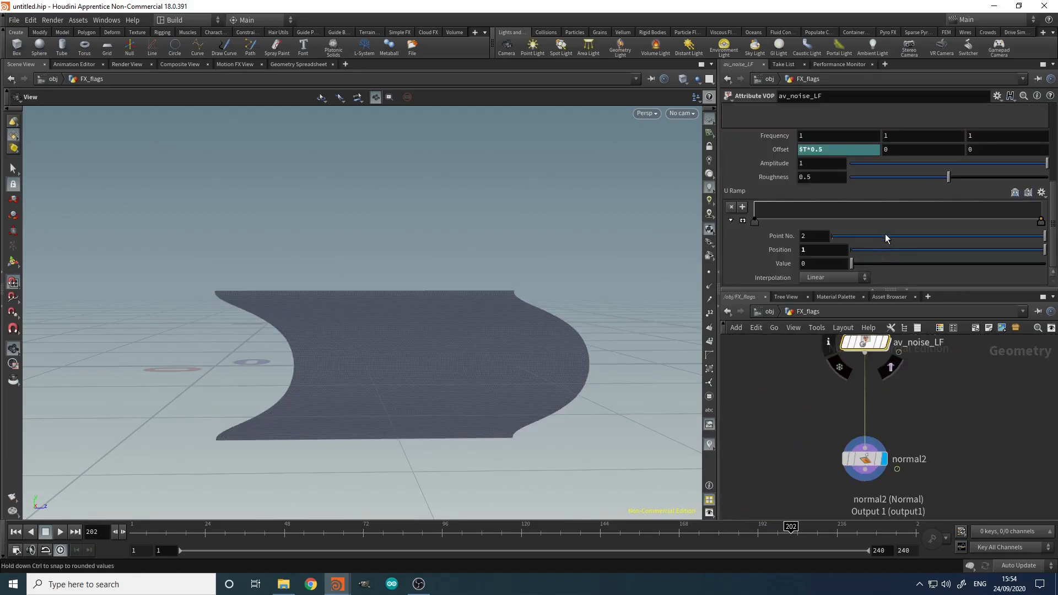
middle_click(739, 196, "ctrl")
mouse_move(160, 535)
left_mouse_down()
mouse_move(331, 532)
mouse_move(733, 565)
left_mouse_up()
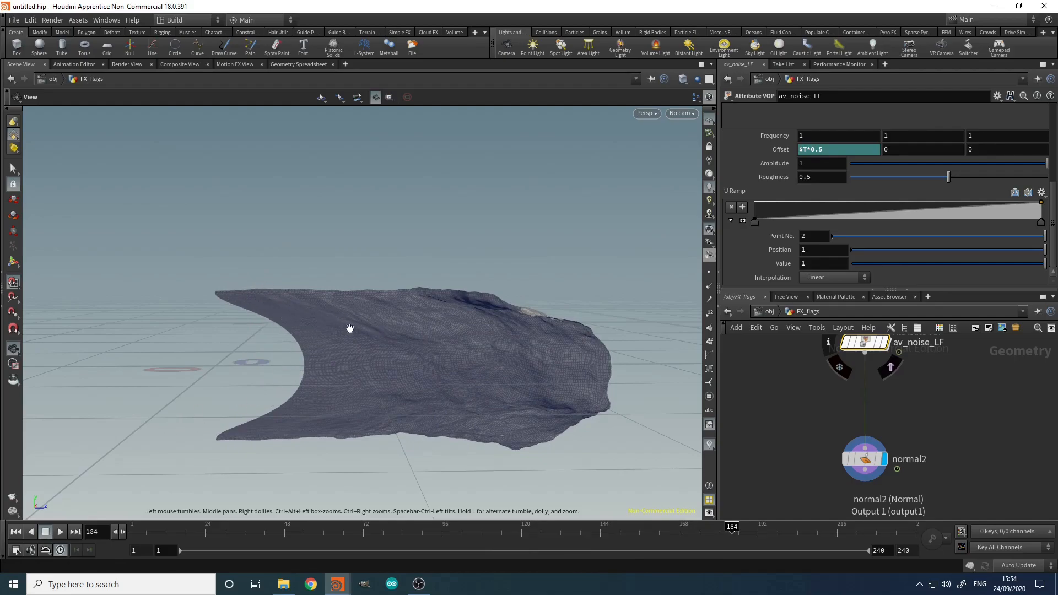
left_click_drag(417, 529, 762, 568)
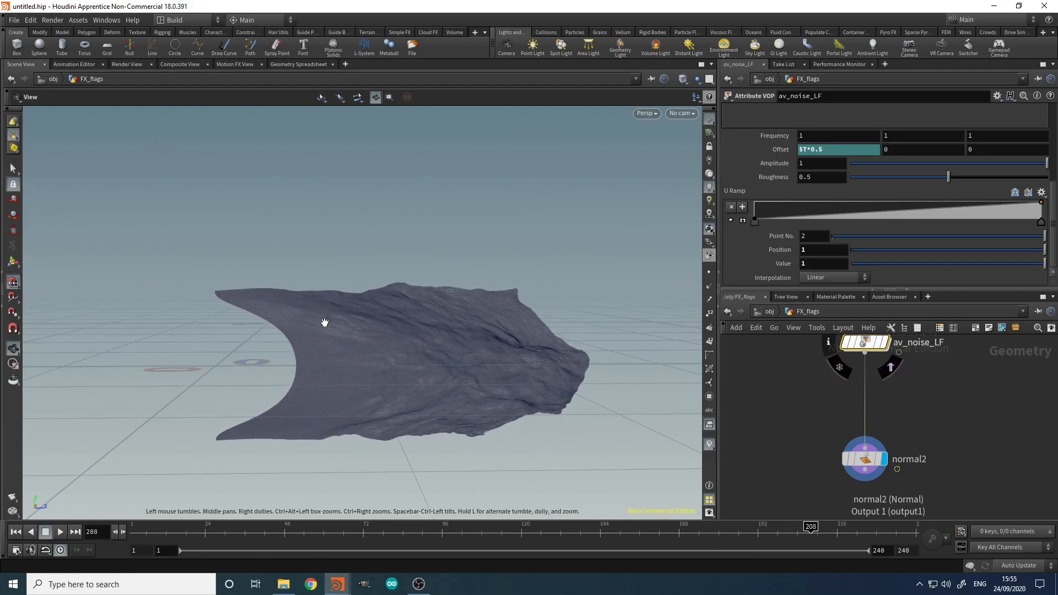
double_click(874, 343)
scroll(828, 442, "down", 4)
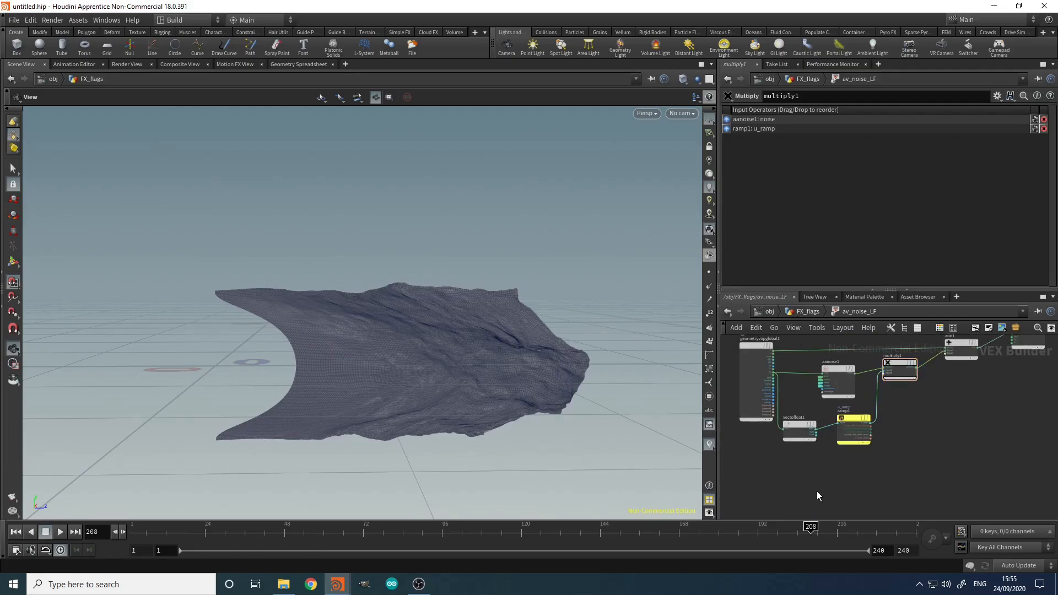
Step: Add a Ramp Parameter node, deleting the mistakenly placed ramps1 node first
key("Tab")
type("ramp")
key("Return")
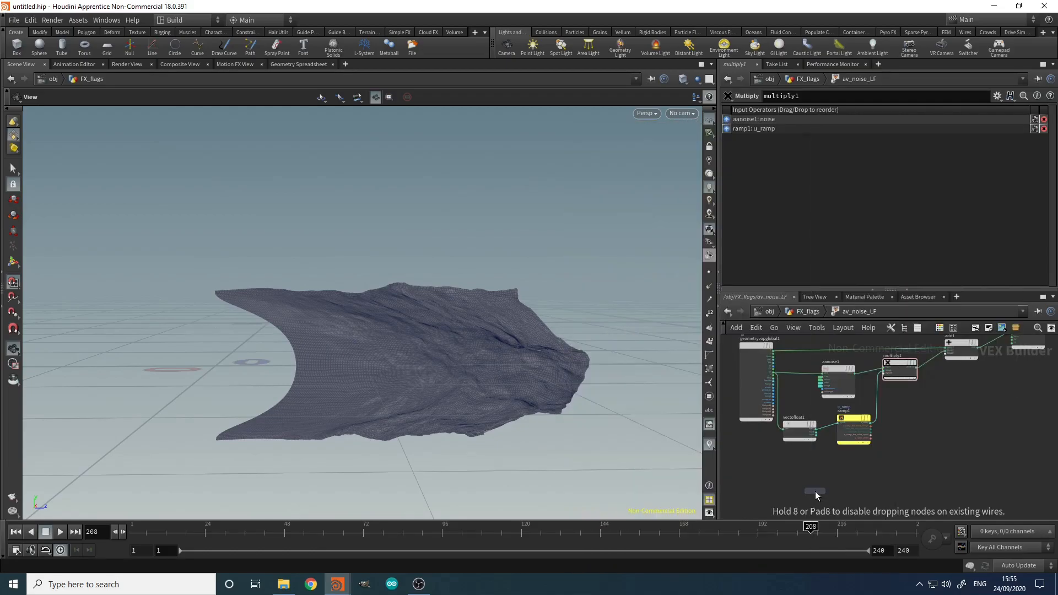
left_click(813, 491)
key("Delete")
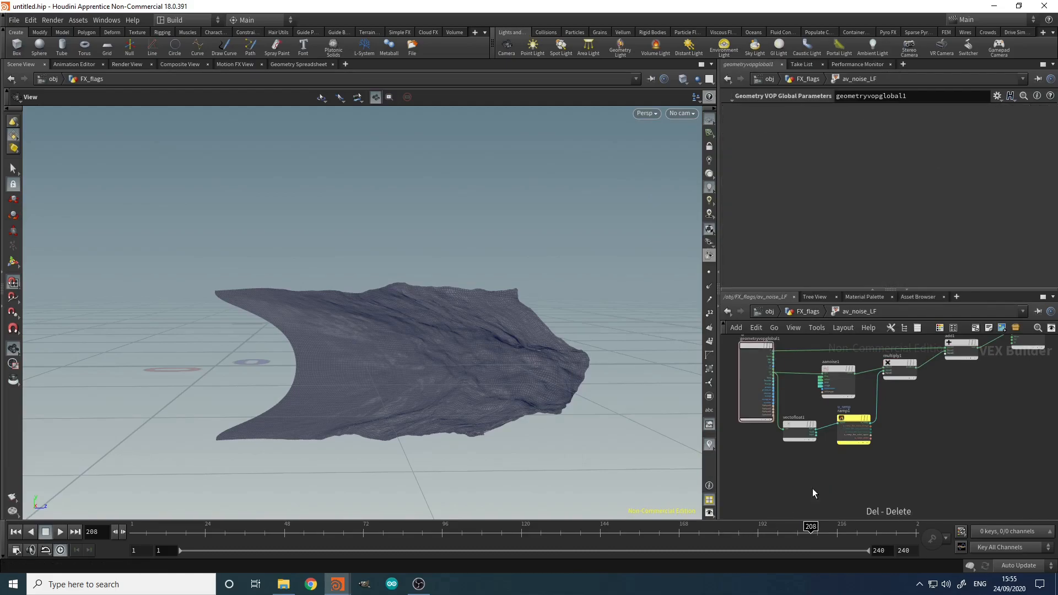
key("Tab")
type("ramp")
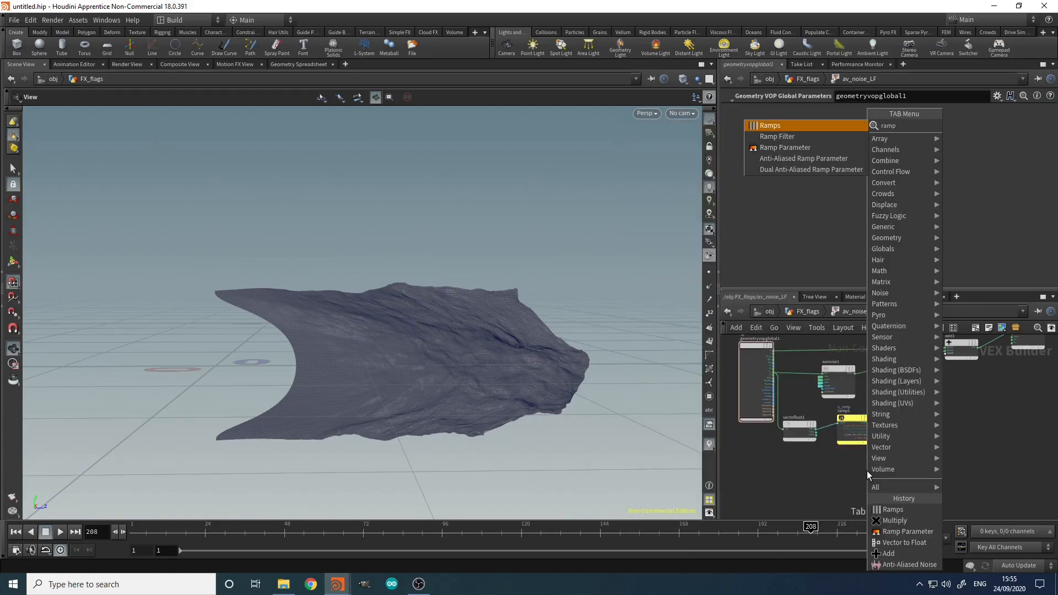
key("Return")
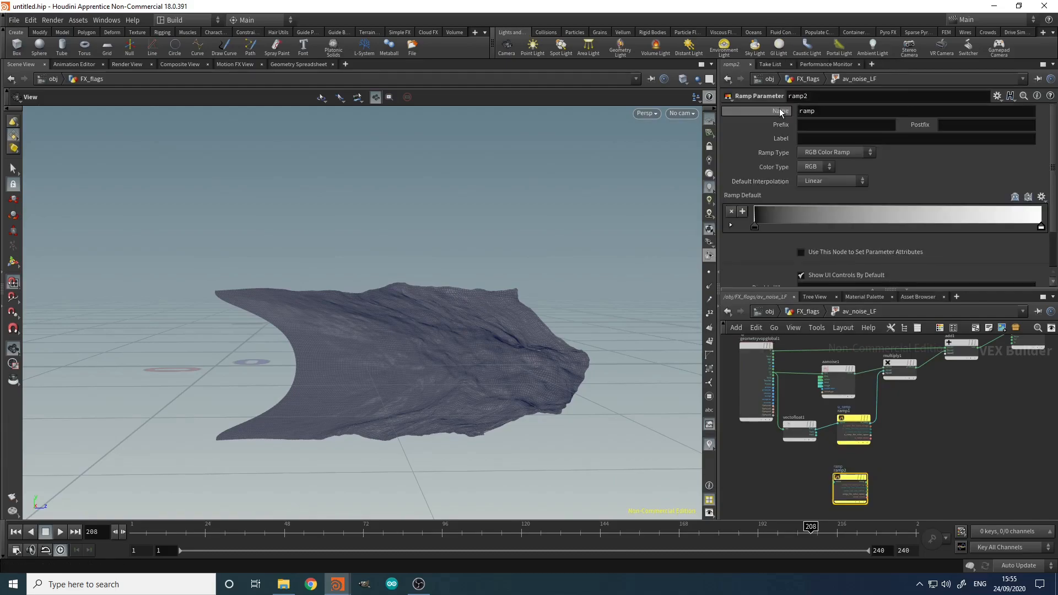
Step: Rename ramp2 to v_ramp, label it V Ramp, and make it a Spline Ramp (float)
left_click(799, 113)
type("v_")
left_click(822, 135)
type("V Ramp")
key("Return")
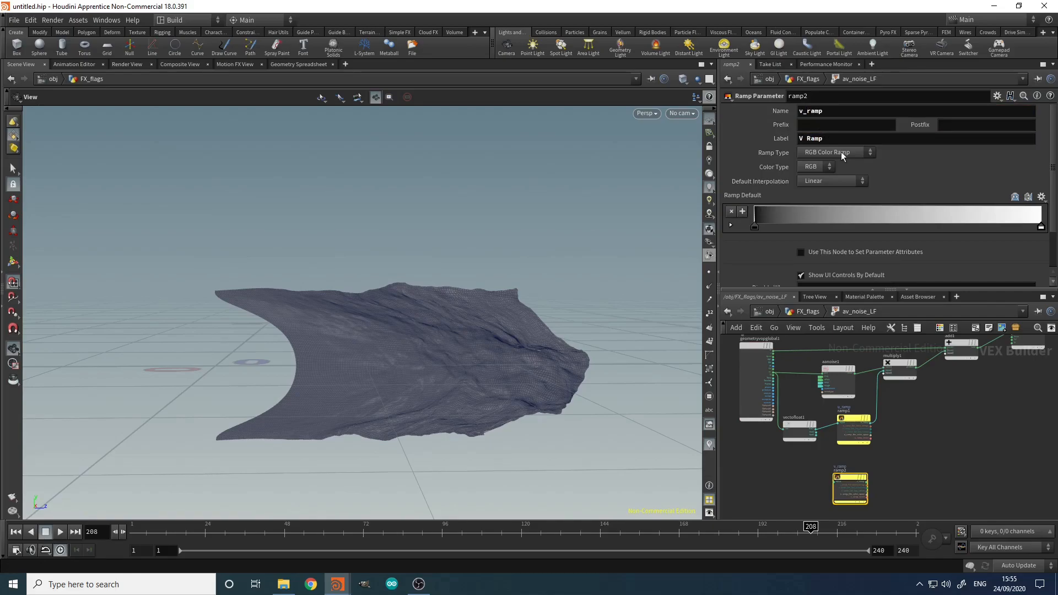
left_click(838, 152)
left_click(838, 173)
Step: Wire vectofloat1's fval2 output into ramp2's input
scroll(825, 436, "up", 5)
left_click(825, 436)
left_click(859, 457)
Step: Create a new Add node (add2) in the network
scroll(882, 441, "down", 5)
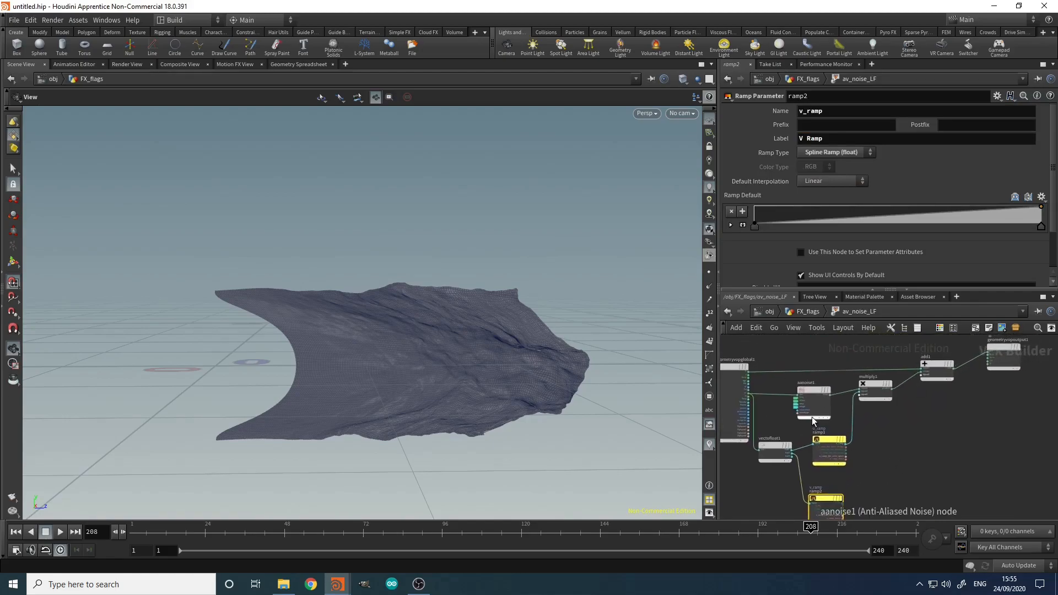
scroll(812, 416, "up", 4)
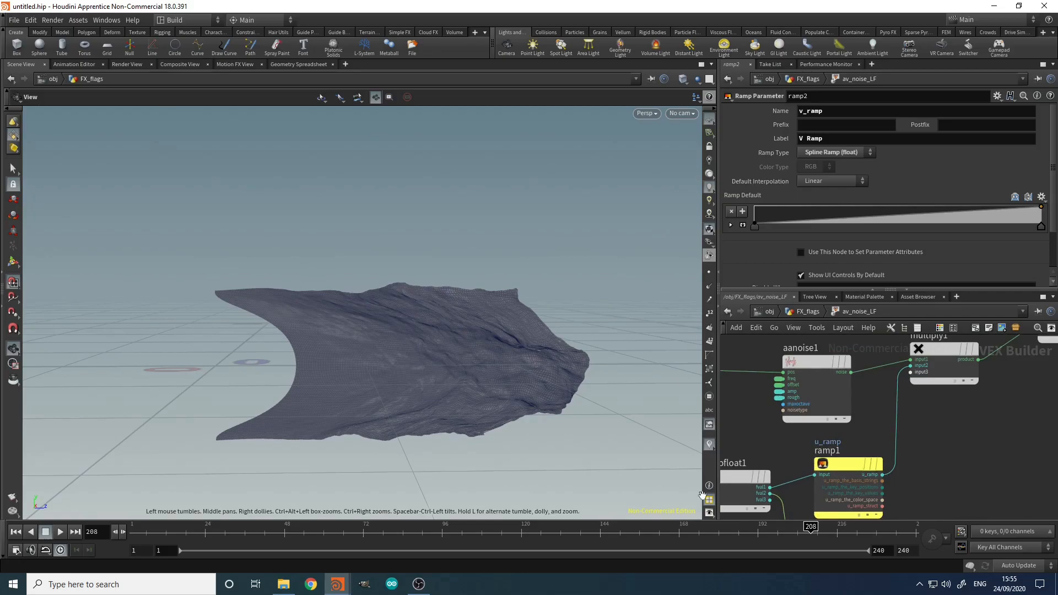
scroll(768, 368, "down", 5)
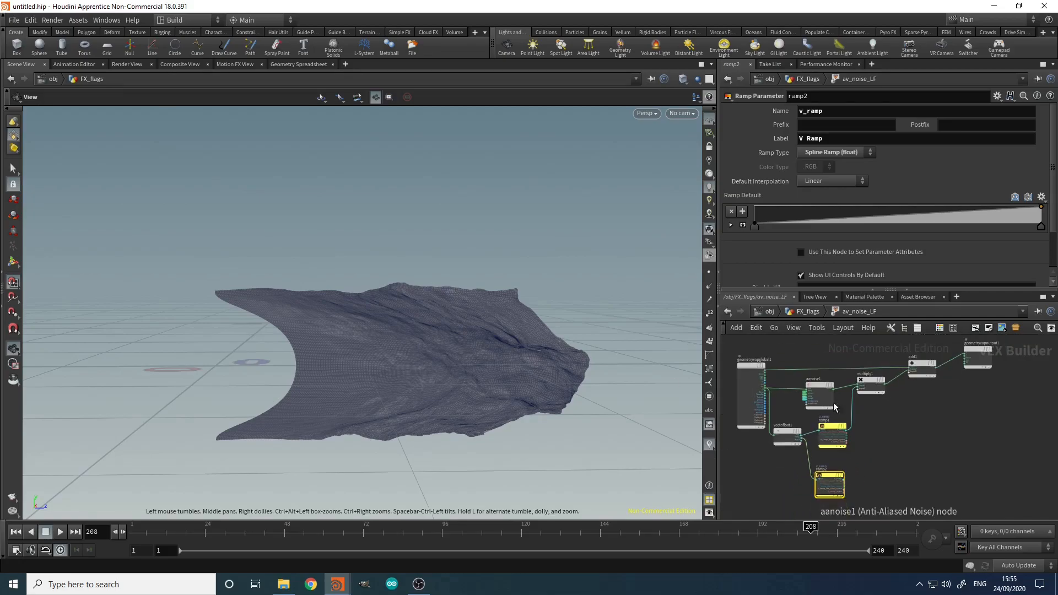
left_click_drag(980, 357, 904, 391)
scroll(767, 445, "up", 6)
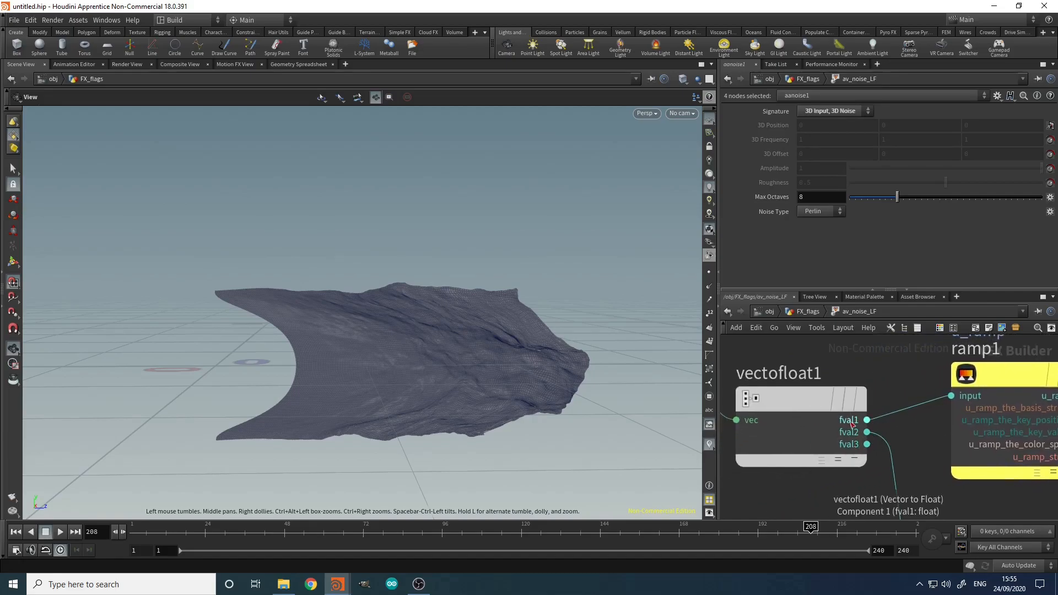
scroll(863, 425, "down", 5)
left_click(973, 464)
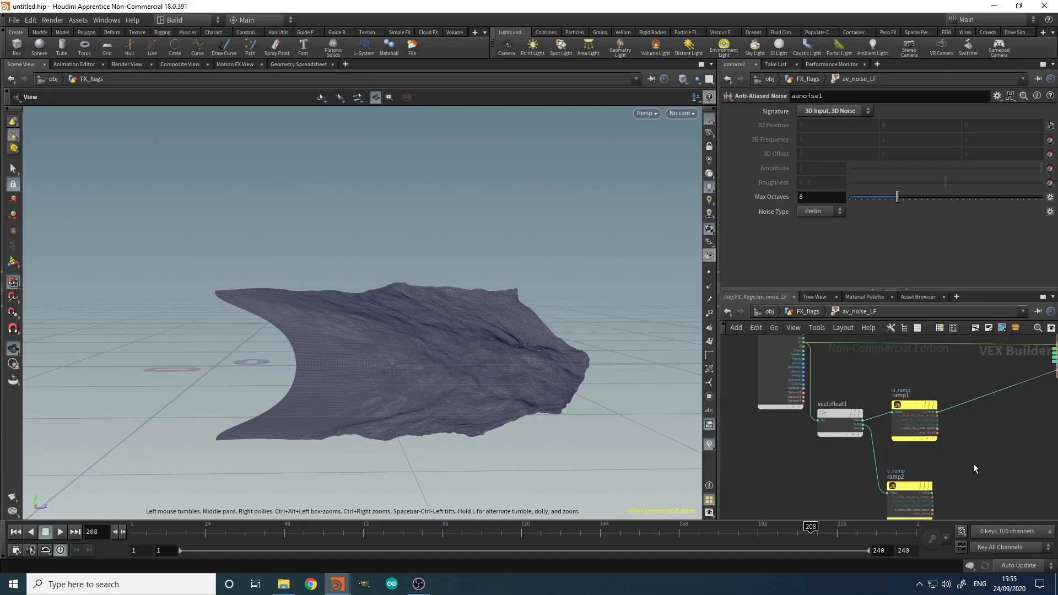
key("Tab")
left_click(974, 464)
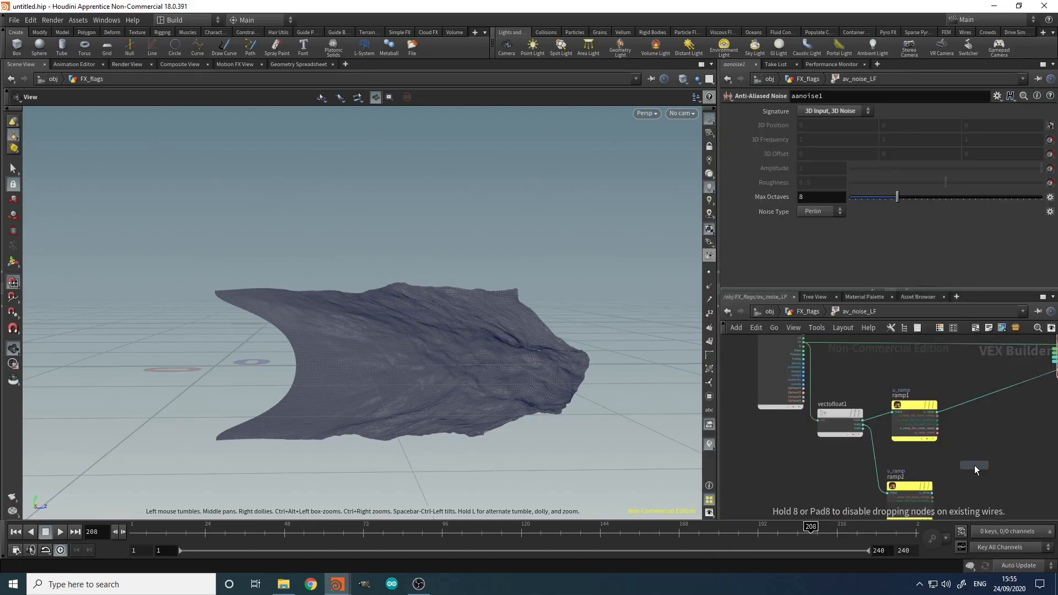
left_click(974, 466)
scroll(868, 411, "up", 2)
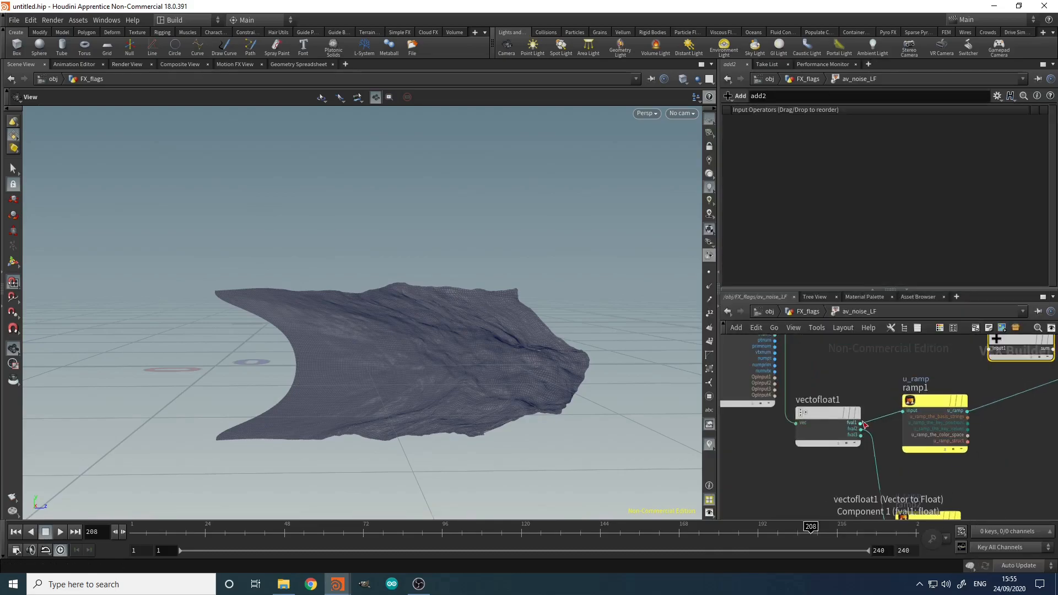
Step: Connect vectofloat1's fval1 and ramp2's v_ramp into add2's first and second inputs
left_click(860, 423)
middle_click_drag(892, 372, 780, 415)
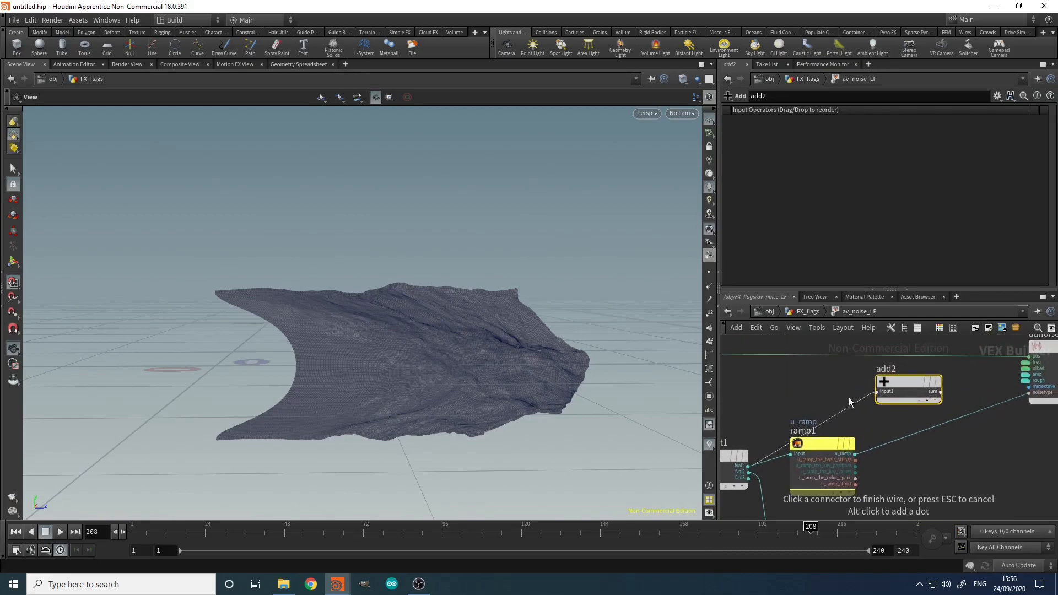
left_click(874, 393)
left_click(877, 398)
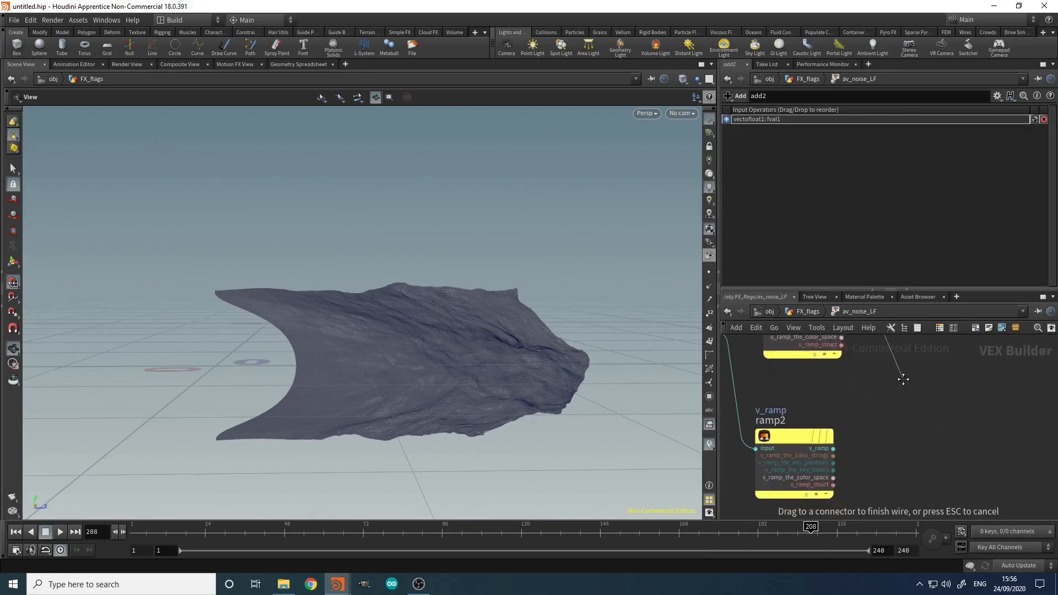
left_click(834, 449)
middle_click_drag(951, 383, 872, 482)
scroll(871, 481, "down", 3)
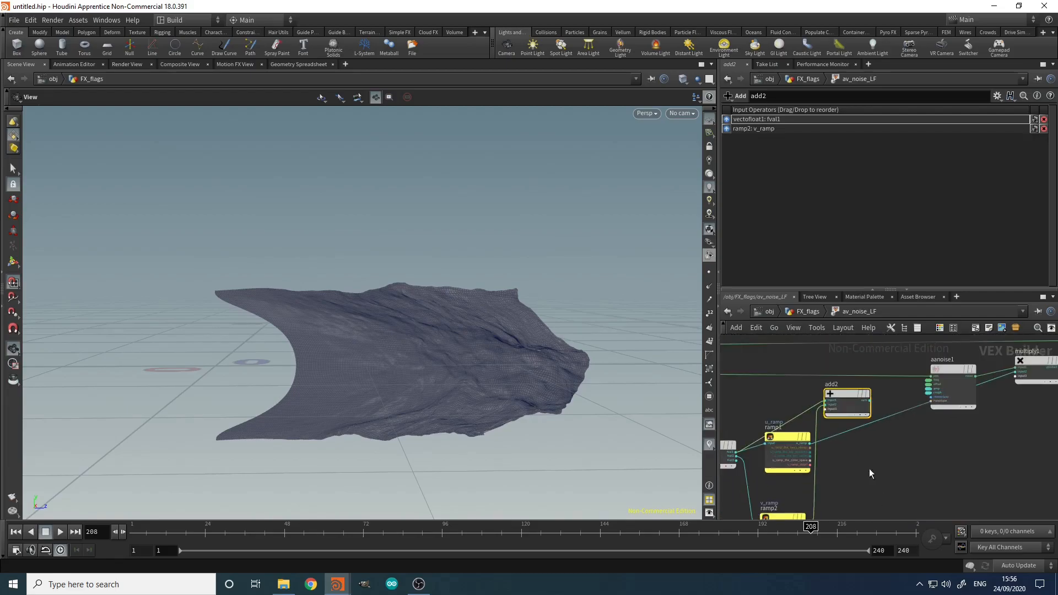
scroll(872, 390, "up", 3)
middle_click_drag(882, 408, 927, 414)
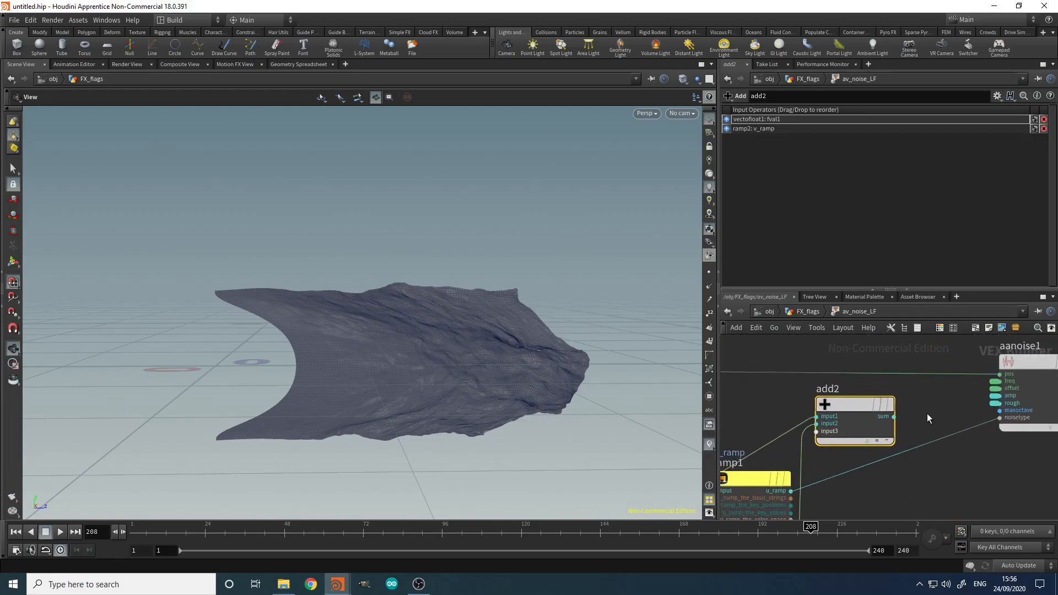
Step: Insert a Set Vector Component node on the noise position wire, fed by add2's sum
key("Tab")
type("setv")
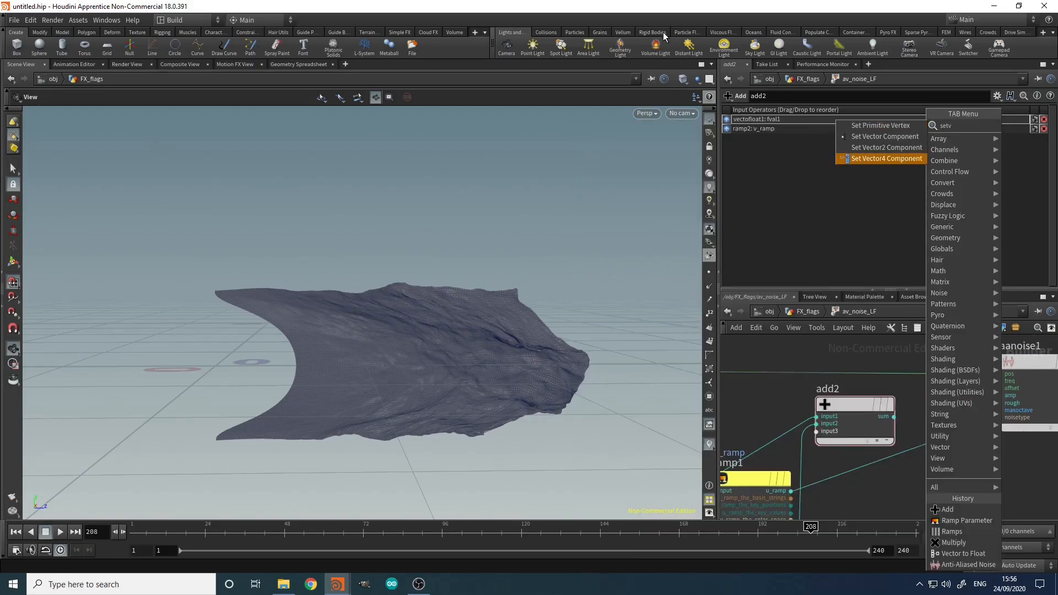
left_click(864, 139)
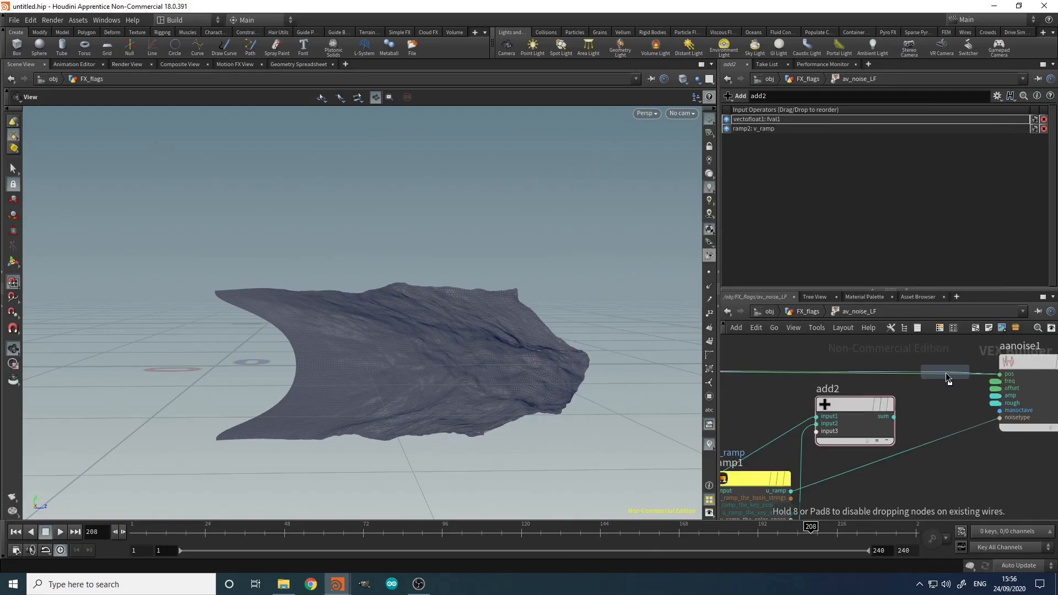
left_click(935, 388)
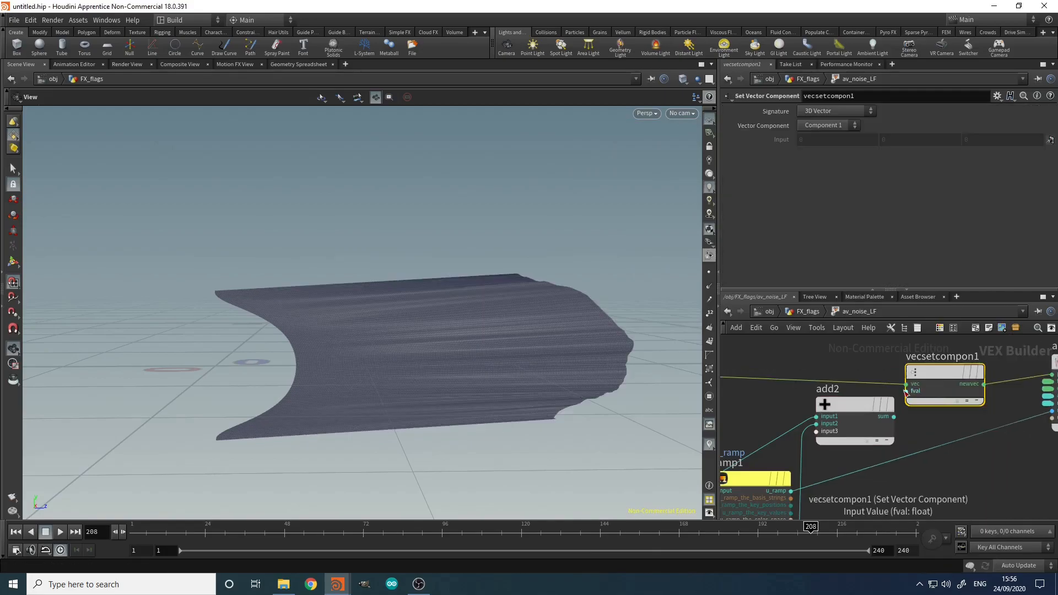
left_click_drag(907, 391, 894, 417)
left_click_drag(934, 370, 934, 363)
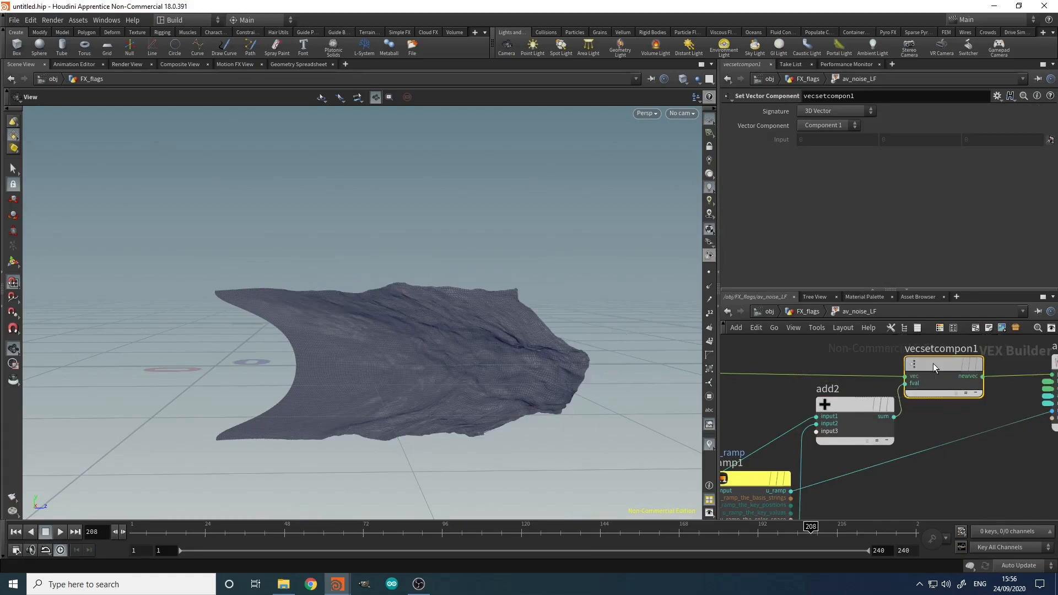
key("u")
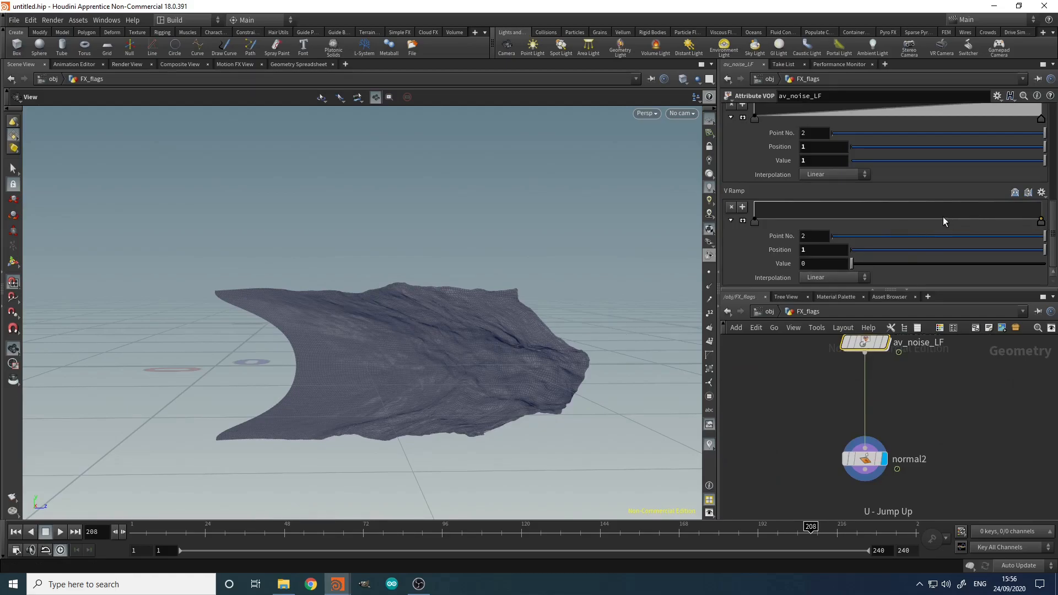
Step: Add V Ramp points at positions 0.25 and 0.75 with value 1
left_click_drag(937, 215, 832, 196)
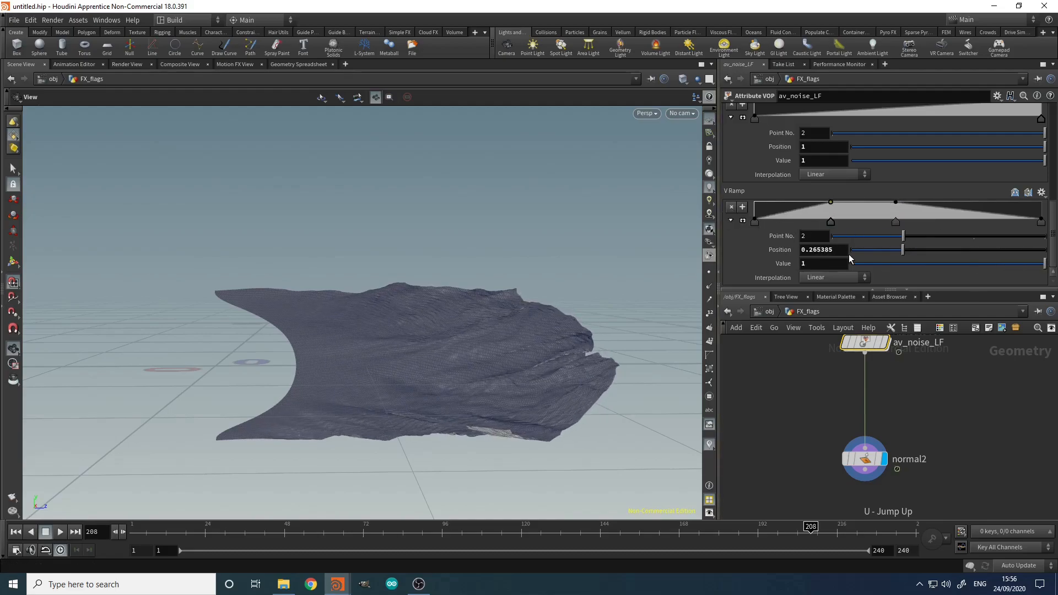
left_click_drag(839, 252, 814, 261)
type("5")
key("Return")
left_click(895, 221)
left_click_drag(835, 251, 809, 258)
type("75")
key("Return")
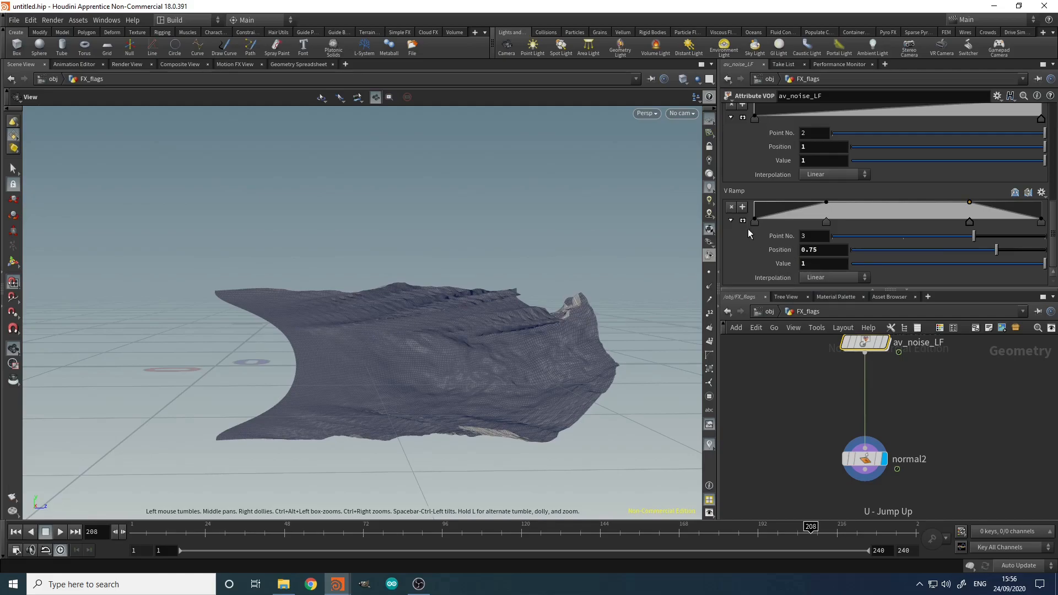
Step: Switch the V Ramp to B-Spline interpolation and go back inside av_noise_LF
left_click(1041, 221)
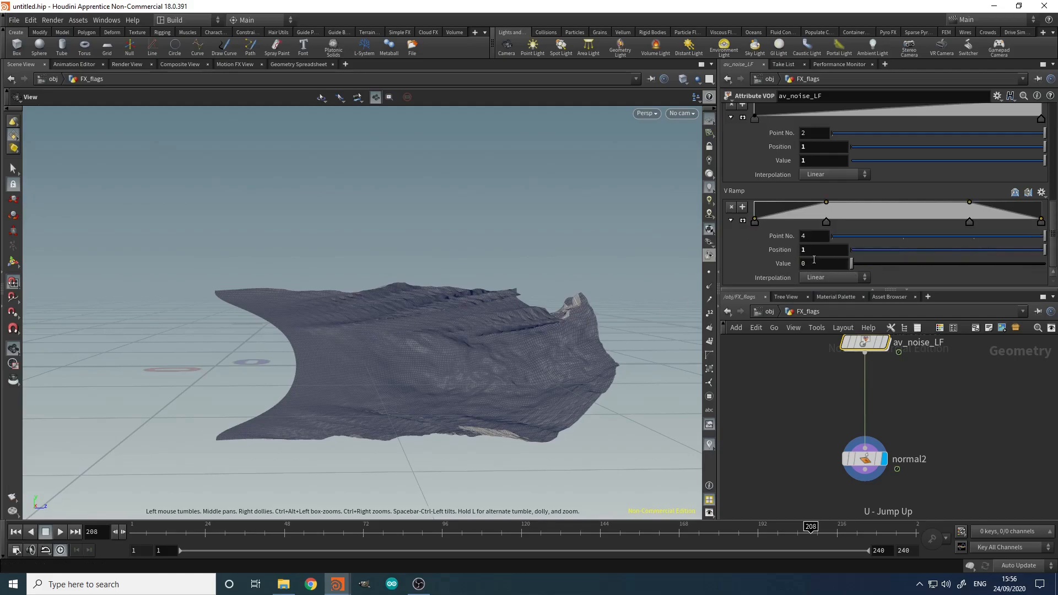
left_click(815, 279)
left_click(831, 344)
left_click(786, 416)
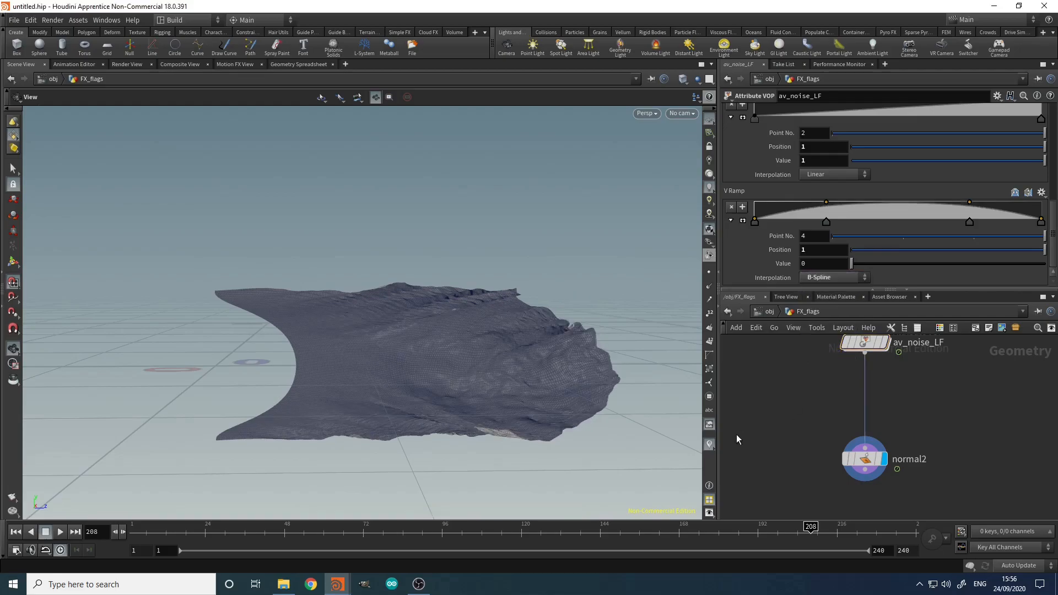
double_click(863, 342)
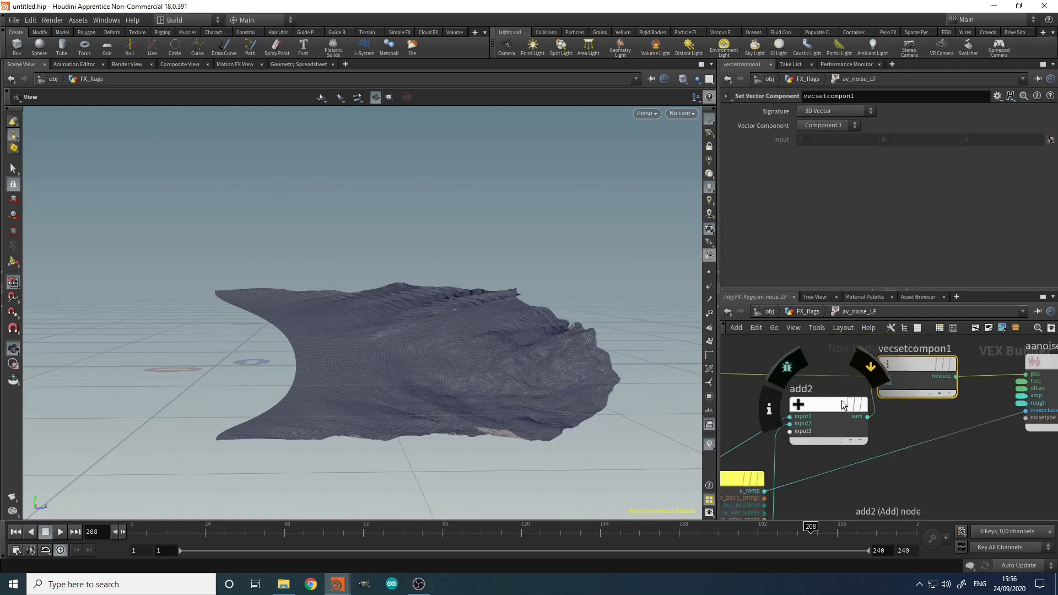
Step: Insert a Negate node (negate1) on the wire from ramp2 to add2
left_click(842, 401)
middle_click_drag(888, 512, 914, 409)
scroll(914, 409, "down", 1)
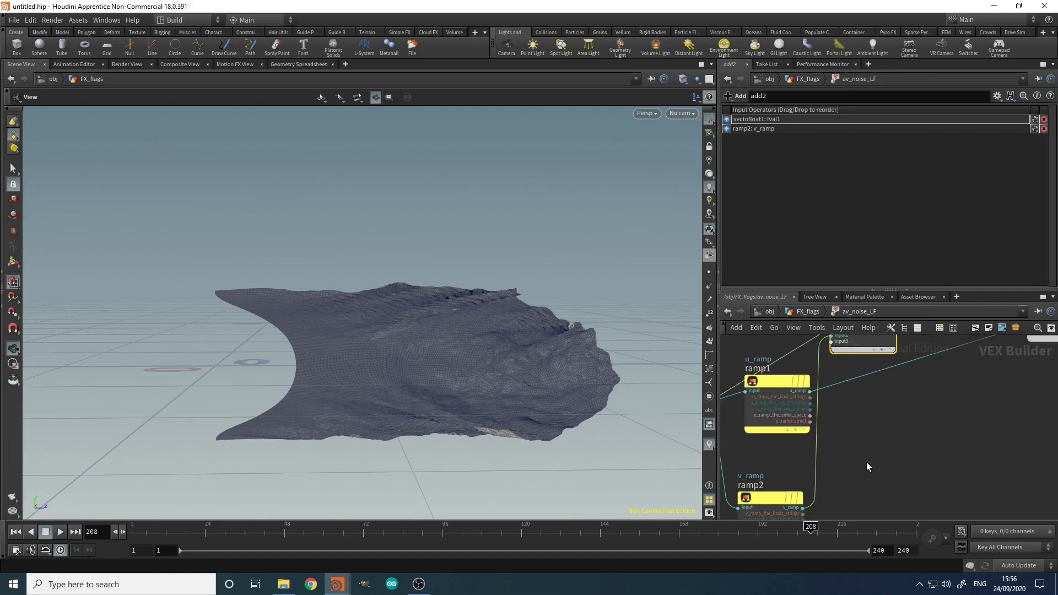
middle_click_drag(856, 471, 865, 435)
scroll(865, 439, "down", 5)
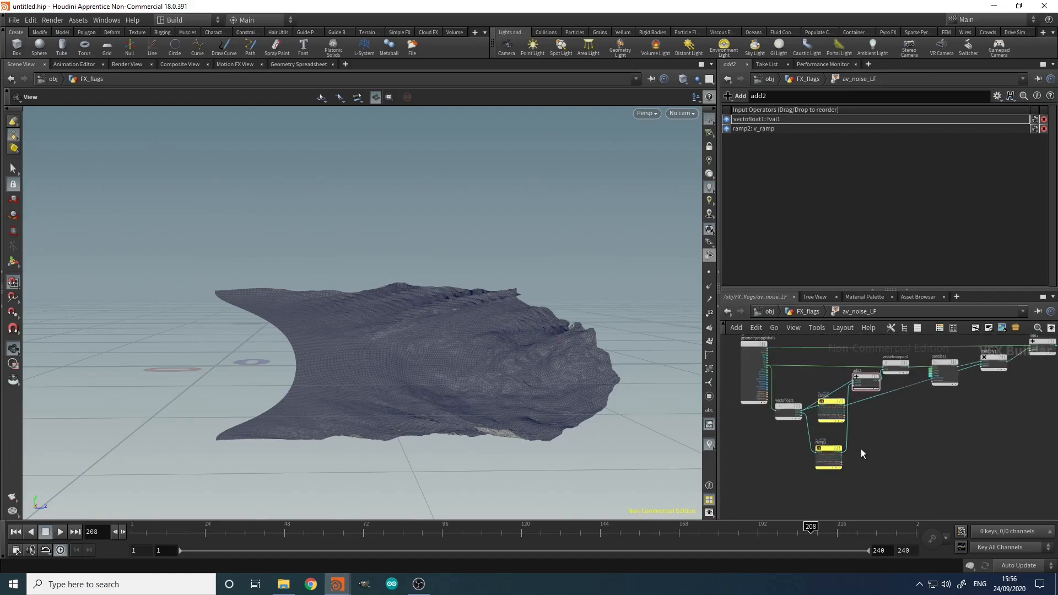
key("Tab")
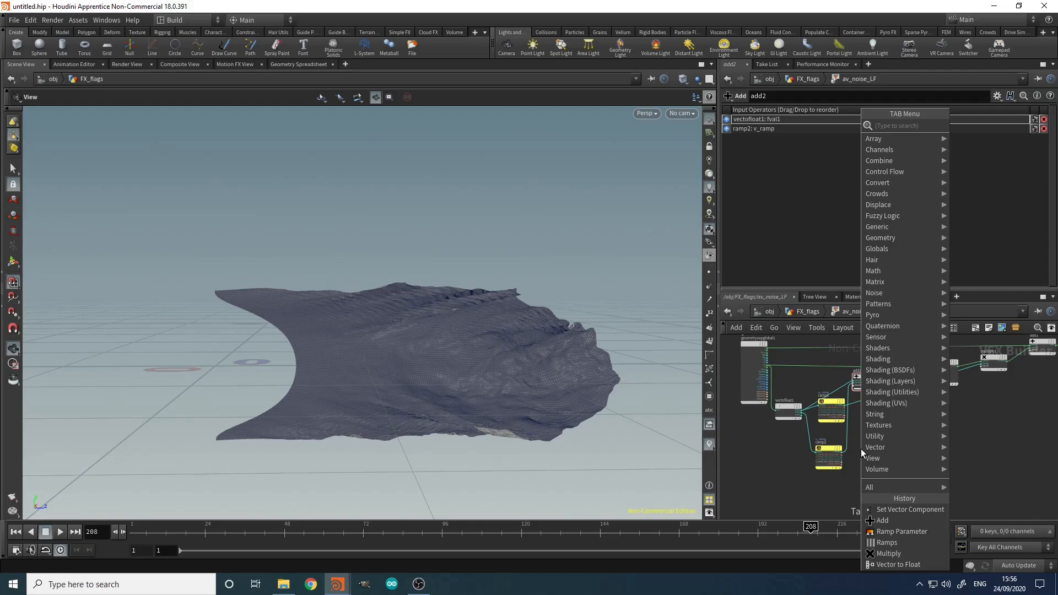
type("neg")
key("Return")
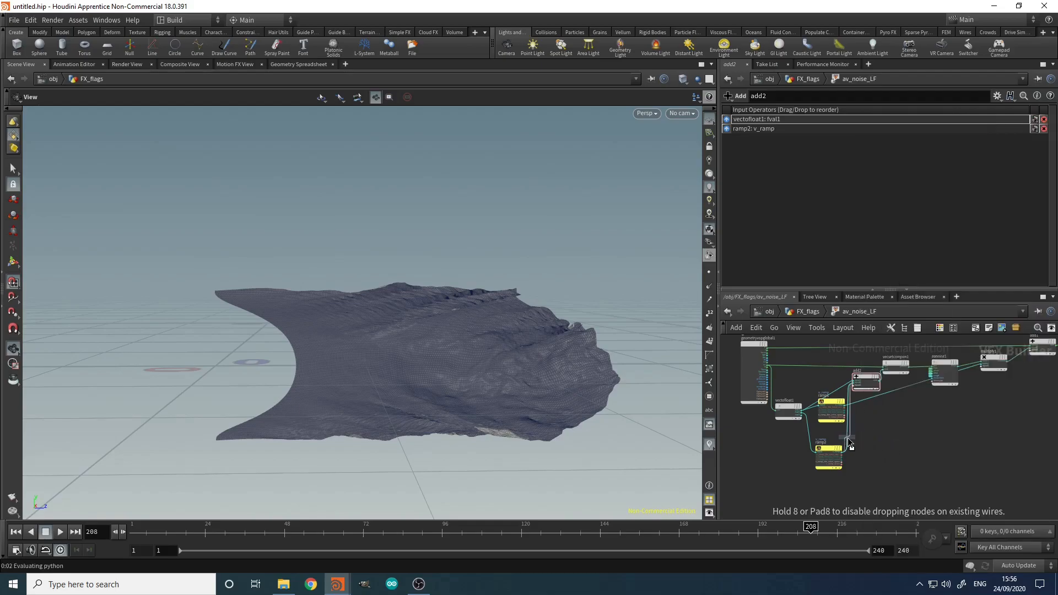
left_click(868, 439)
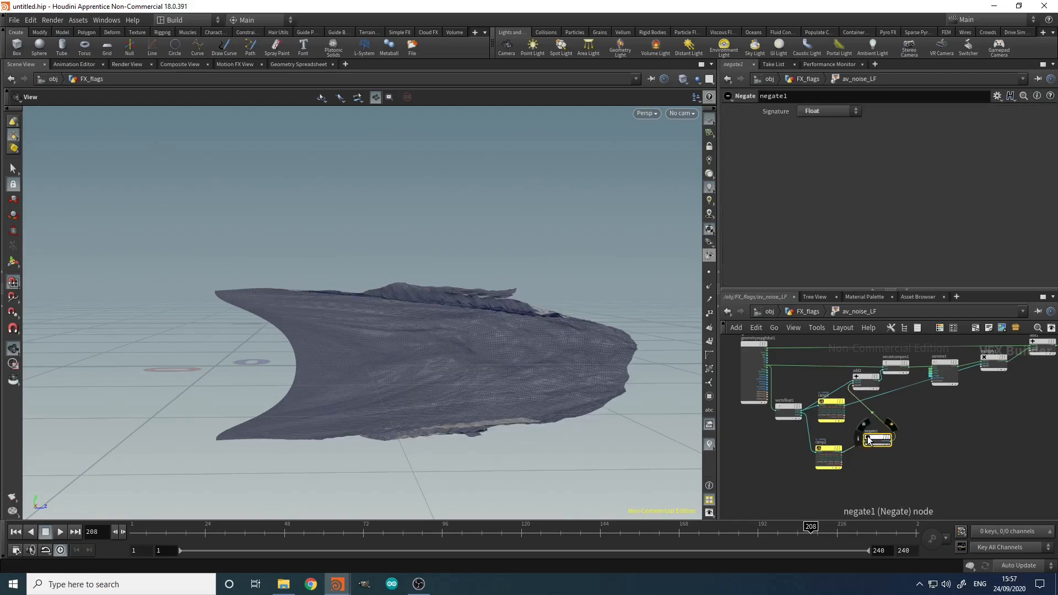
left_click_drag(880, 441, 868, 447)
Step: Tidy the layout by moving ramp2 and negate1, then selecting the input node and vectofloat1
scroll(880, 482, "down", 2)
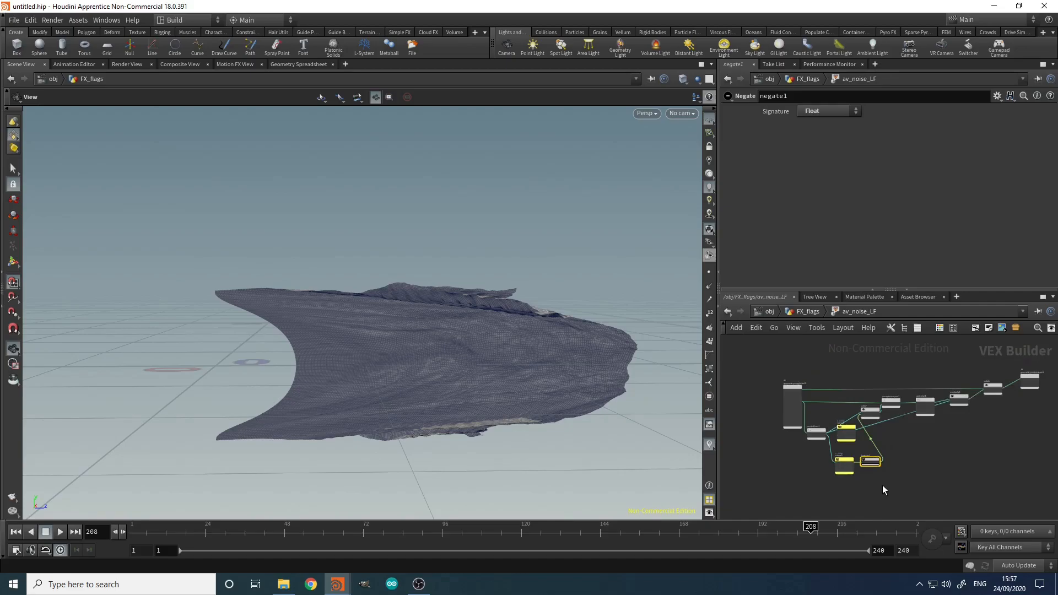
scroll(882, 485, "up", 4)
left_click_drag(891, 486, 793, 432)
left_click_drag(858, 439, 836, 446)
scroll(801, 430, "down", 4)
left_click_drag(751, 429, 812, 395)
mouse_move(779, 408)
scroll(838, 463, "up", 5)
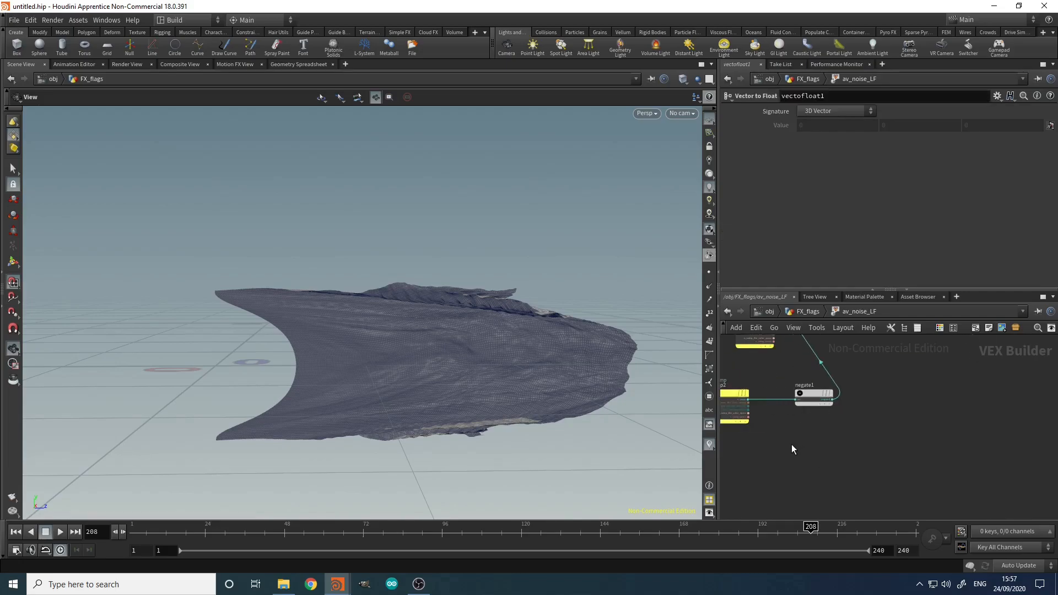
Step: Insert a Multiply node (multiply2) on the ramp wire ahead of negate1
key("Tab")
type("mul")
key("Return")
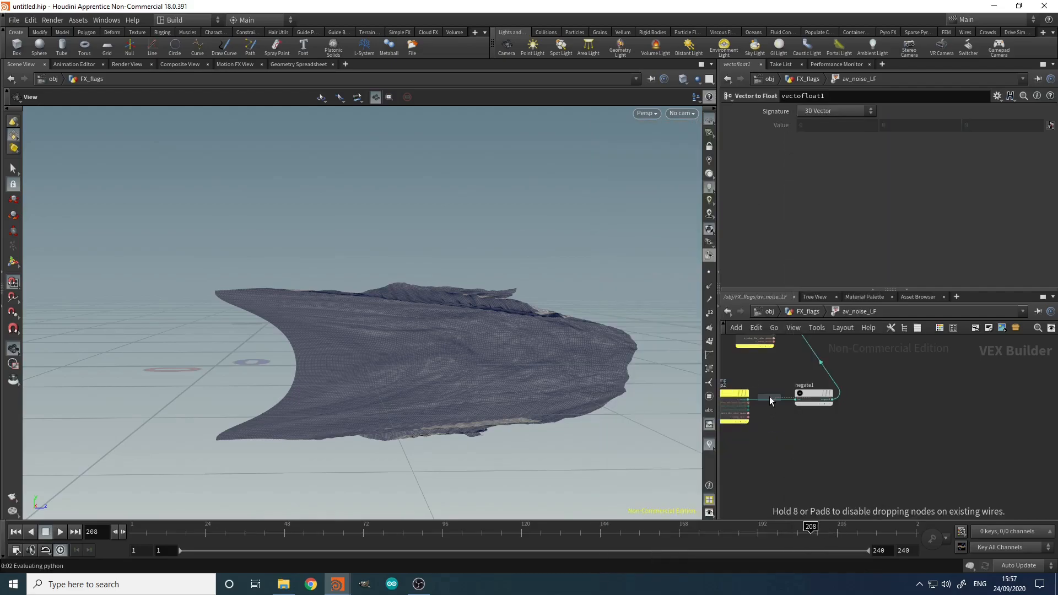
left_click(768, 401)
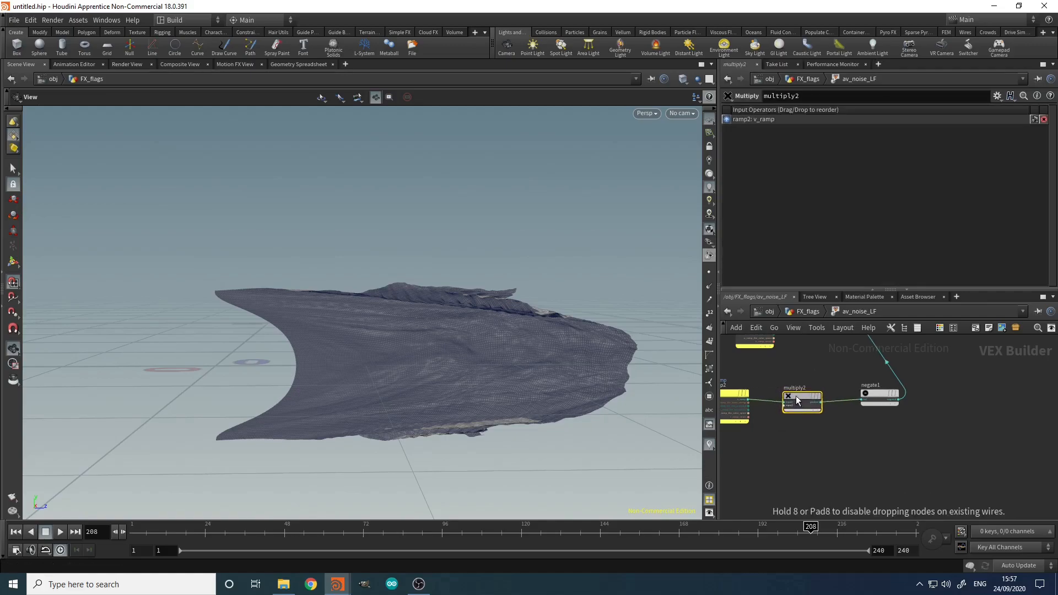
scroll(793, 392, "up", 4)
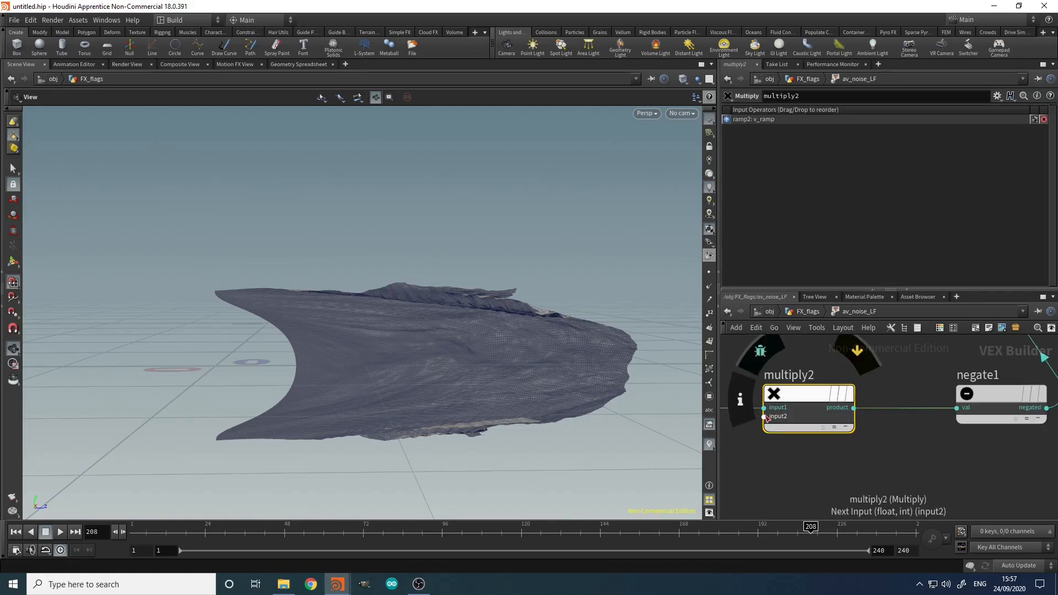
Step: Promote multiply2's second input as parameter curve_size labelled Curve Size
right_click(766, 416)
left_click(776, 392)
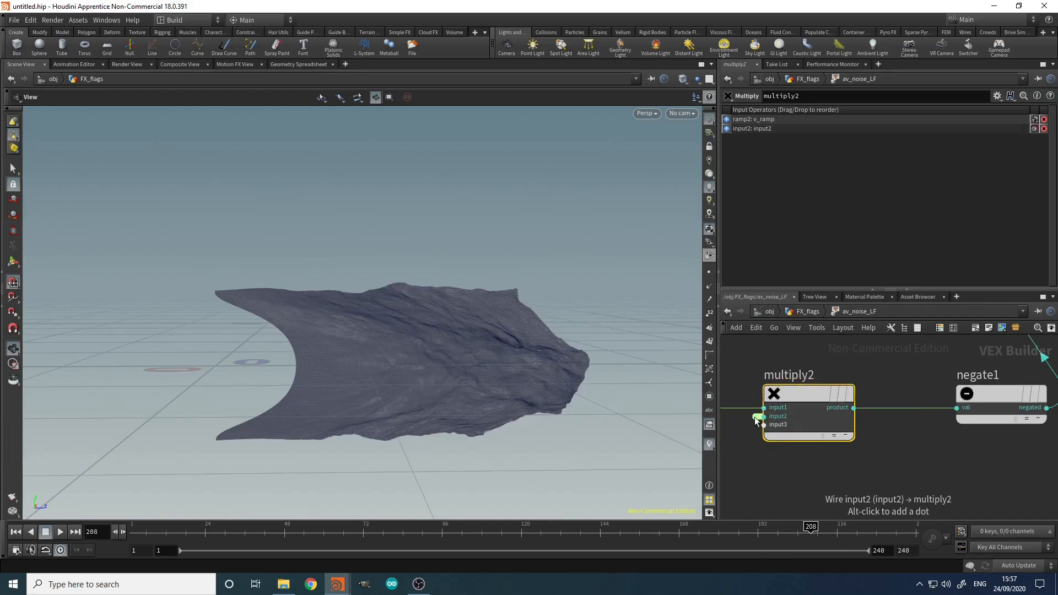
double_click(836, 112)
type("curve_size")
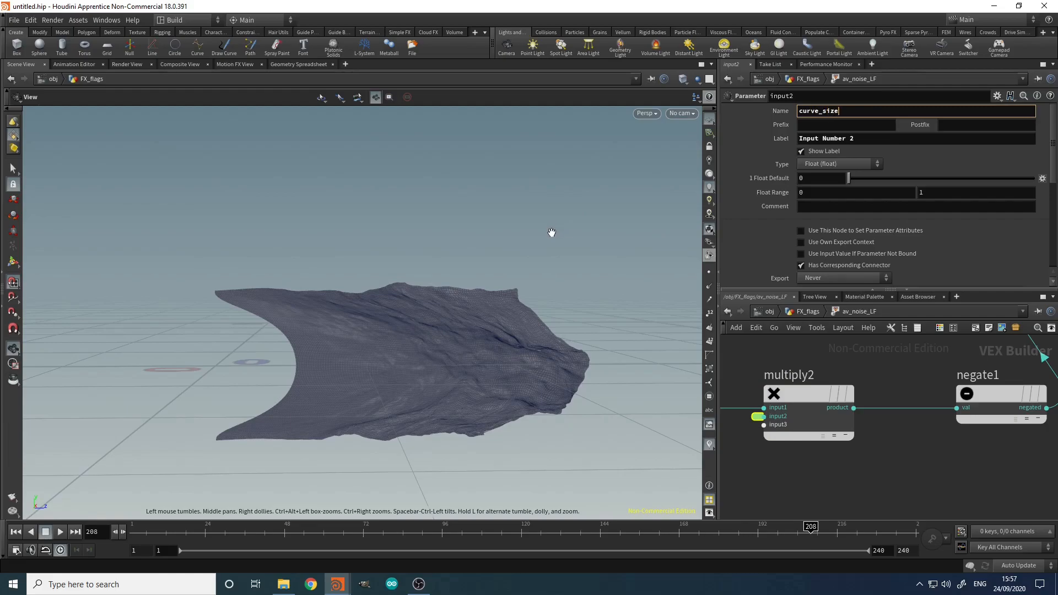
key("Tab")
type("C")
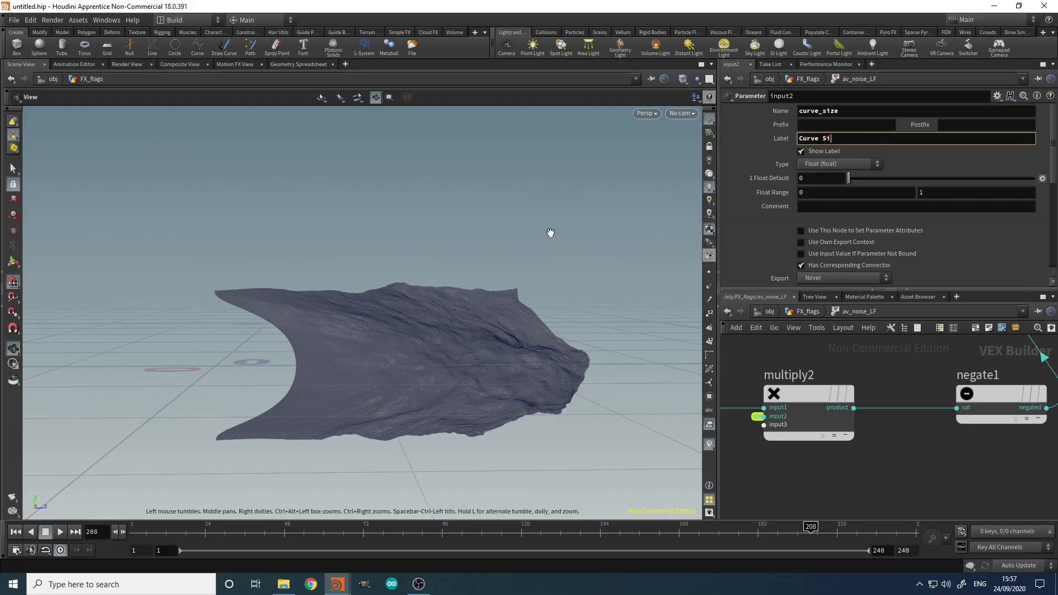
type("e")
key("Return")
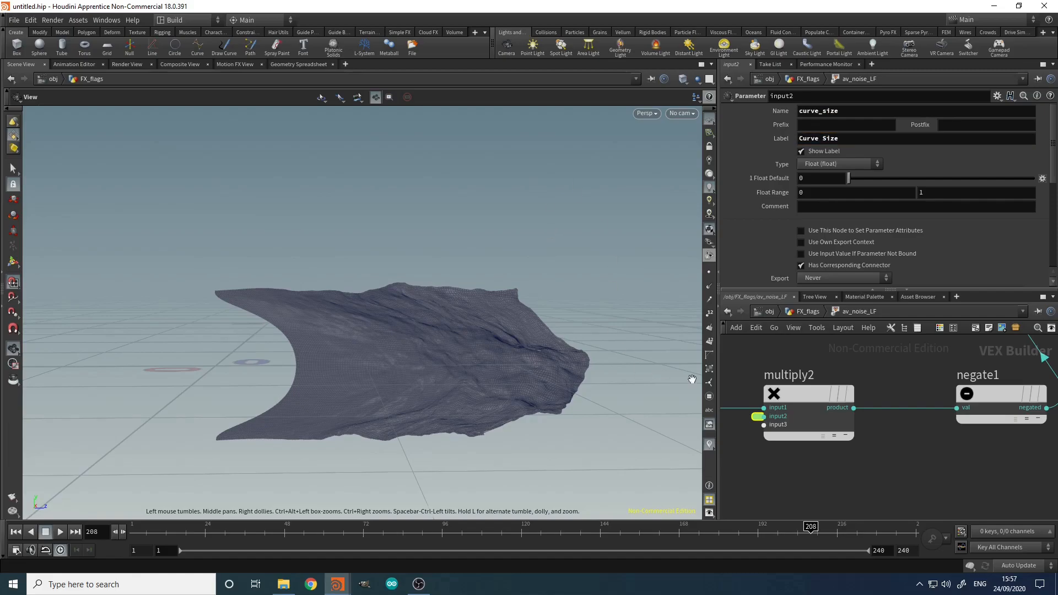
scroll(815, 460, "down", 4)
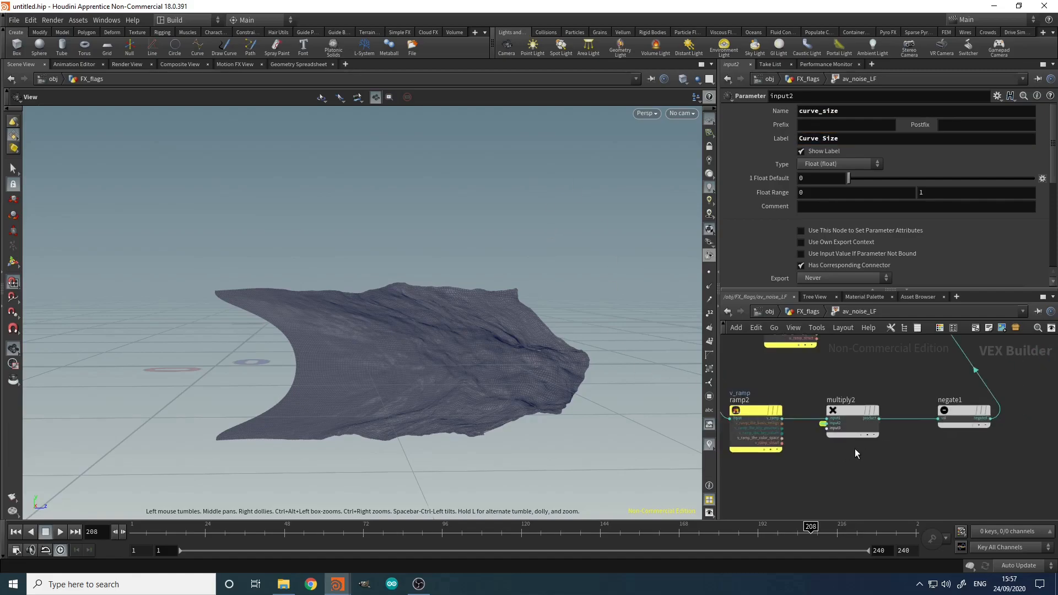
Step: Back in the flags network, raise Curve Size to bend the flag
key("u")
left_click_drag(856, 281, 895, 281)
left_click_drag(177, 347, 219, 325)
scroll(783, 204, "up", 5)
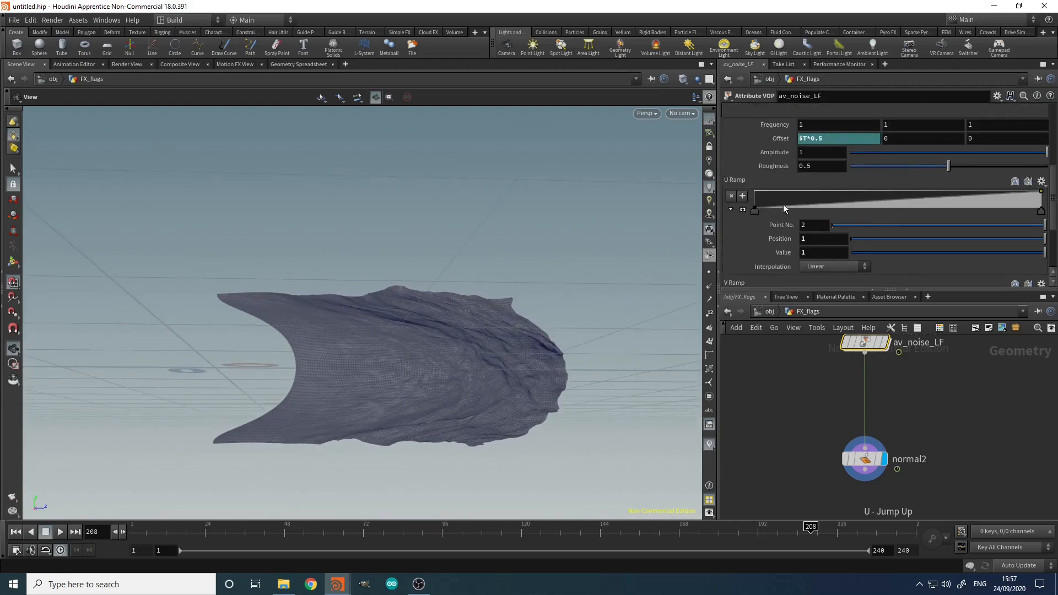
Step: Add a low U Ramp point near the start and set B-Spline interpolation
left_click_drag(822, 230, 775, 226)
left_click(755, 235)
left_click(1040, 239)
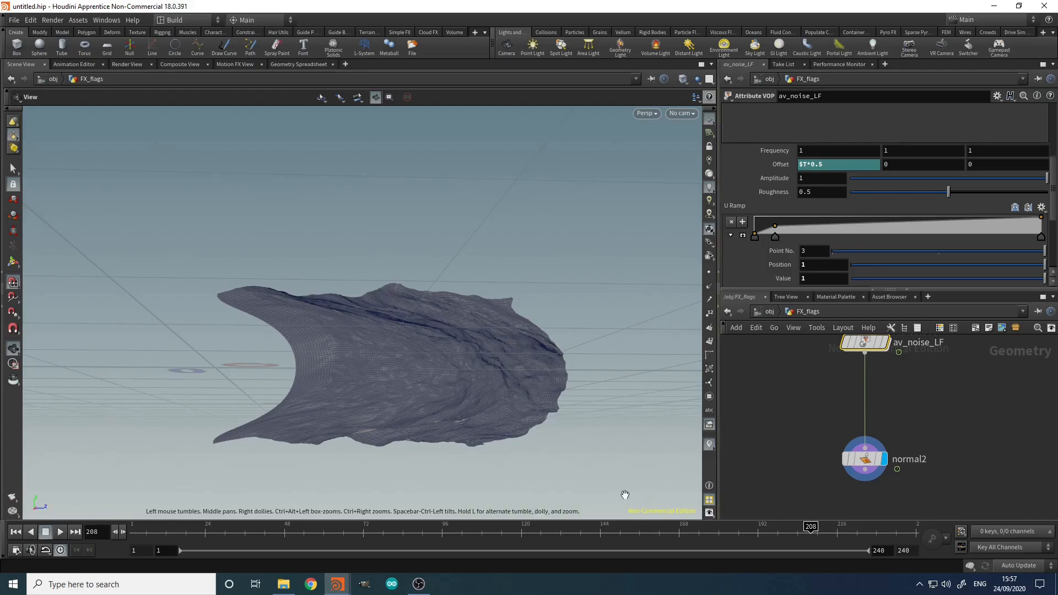
scroll(810, 234, "down", 3)
left_click(835, 229)
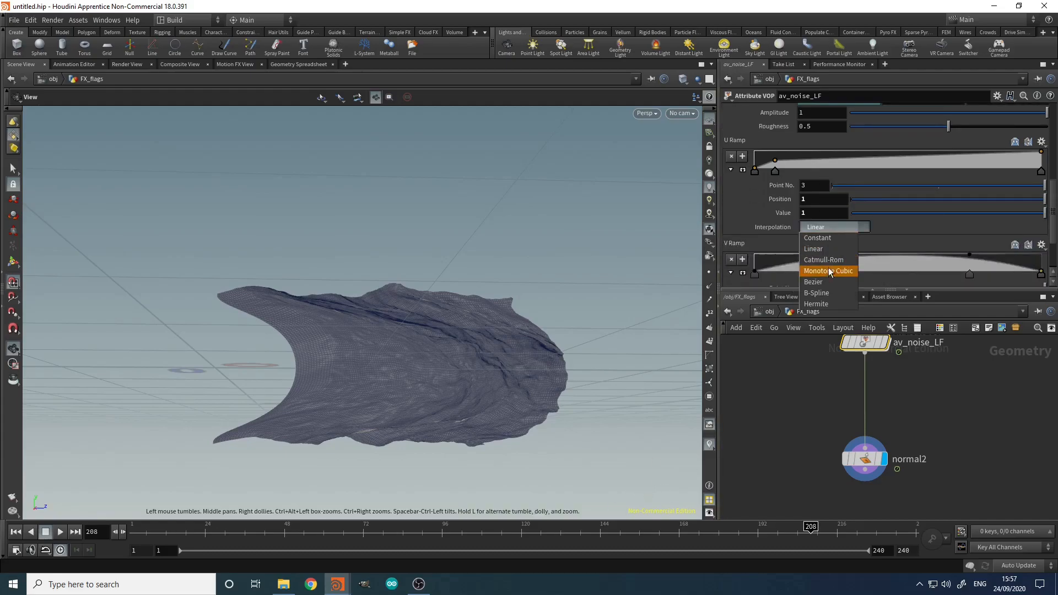
left_click(821, 289)
Step: Play back the animation to preview the smoothed flag motion
left_click_drag(546, 378, 527, 402)
scroll(527, 402, "down", 3)
left_click(64, 534)
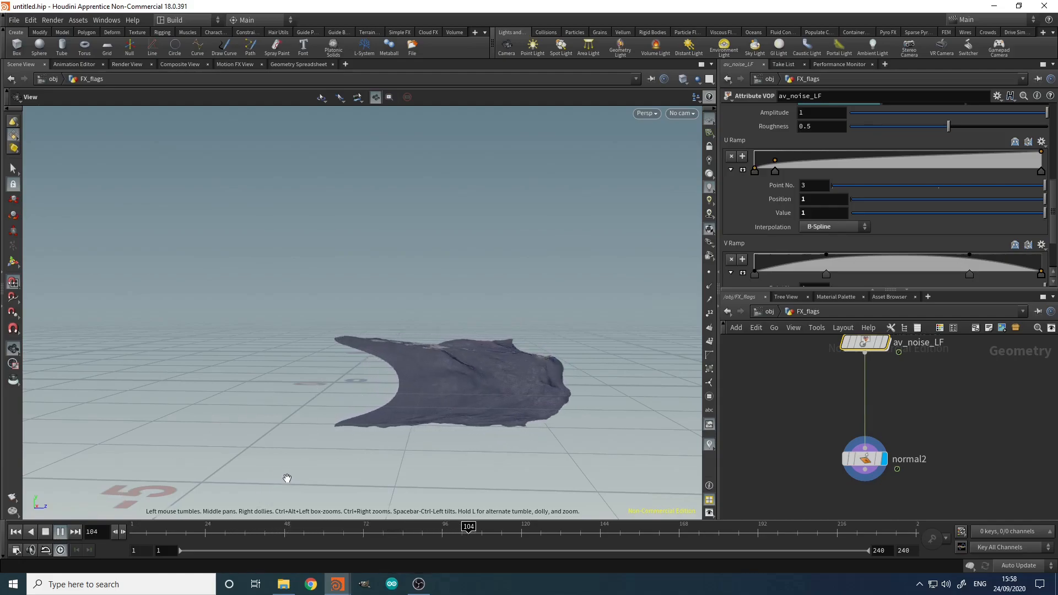
left_click(46, 532)
Step: Lower the noise Roughness to 0 and preview the playing flag from several angles
scroll(858, 230, "up", 5)
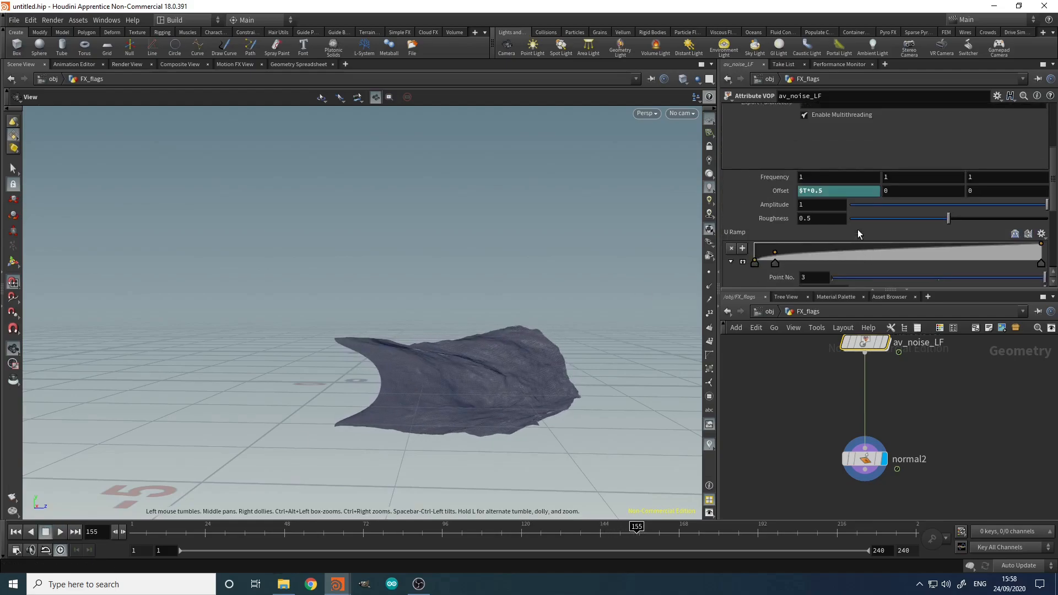
left_click_drag(877, 220, 869, 219)
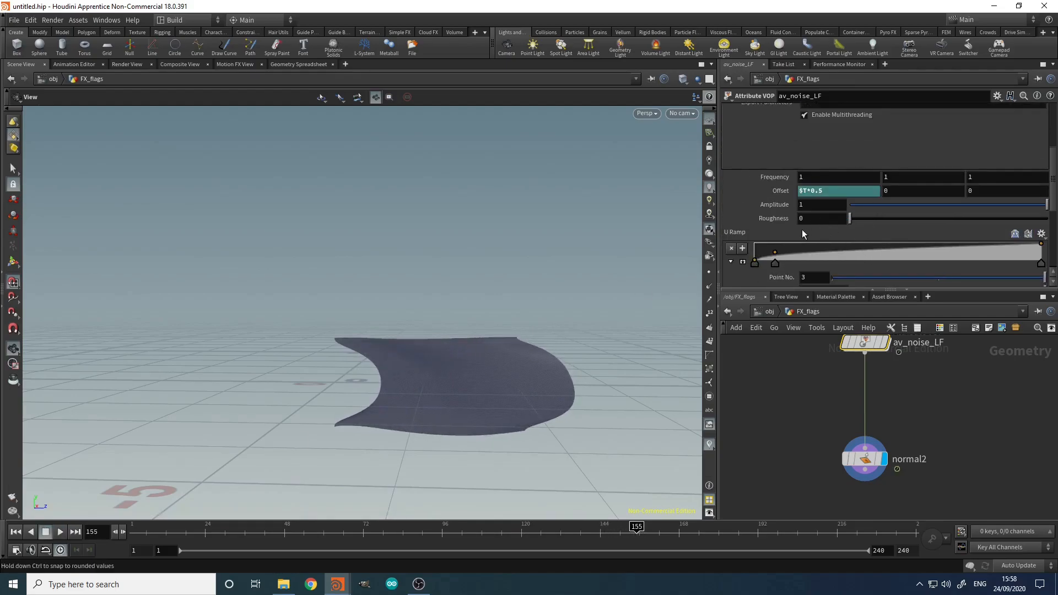
left_click(59, 535)
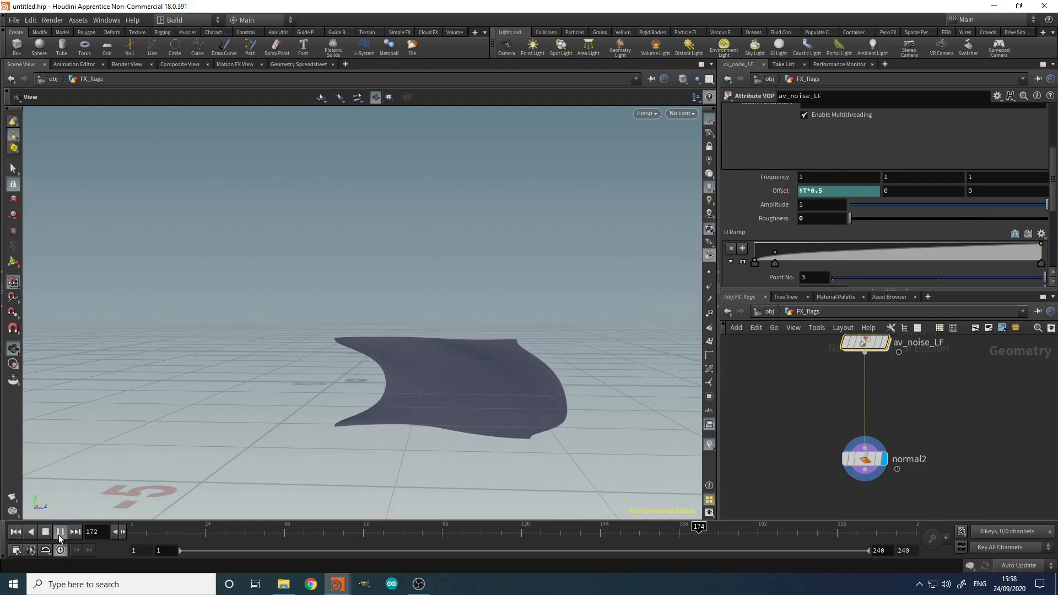
left_click_drag(525, 361, 430, 439)
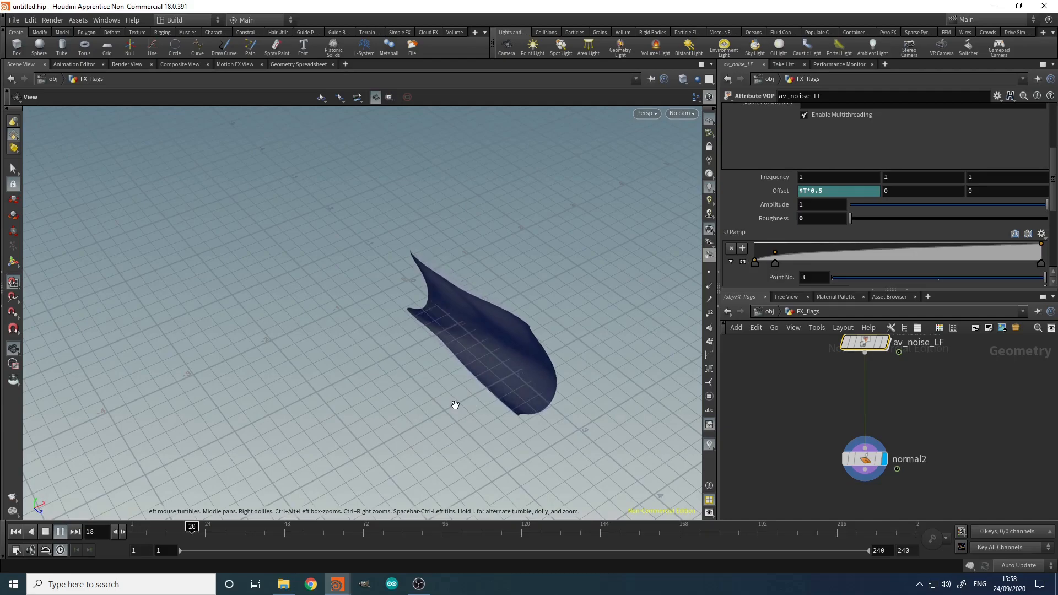
left_click_drag(456, 405, 524, 357)
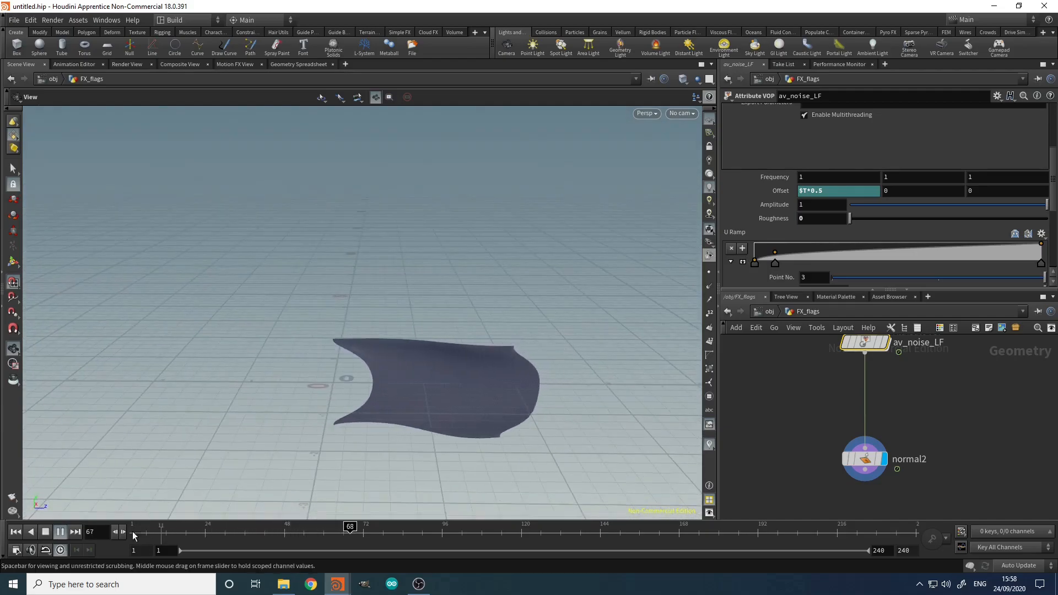
left_click(47, 533)
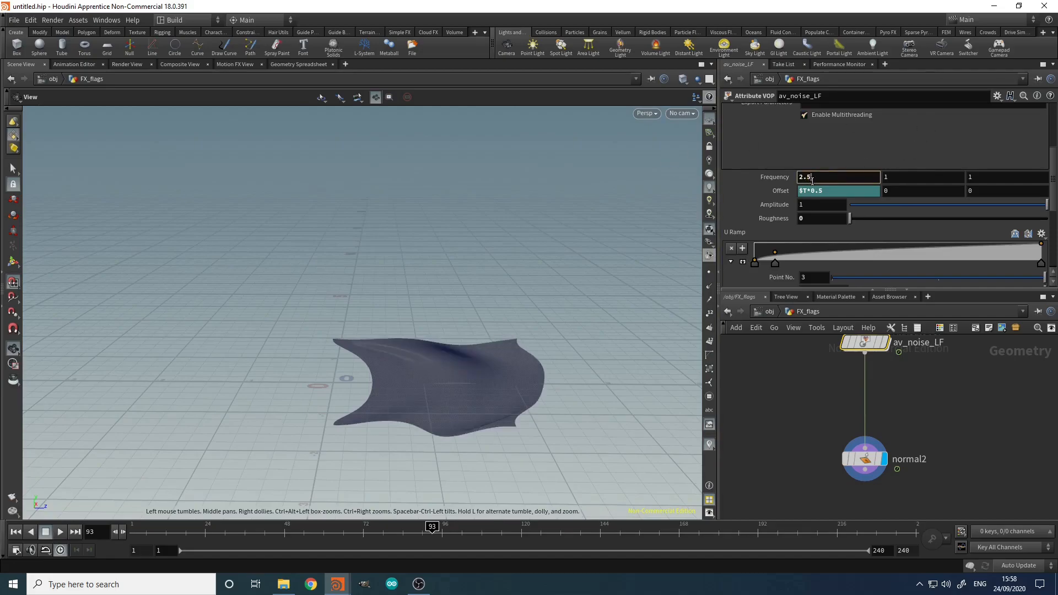
mouse_move(513, 338)
left_mouse_down()
mouse_move(507, 448)
mouse_move(501, 346)
left_mouse_up()
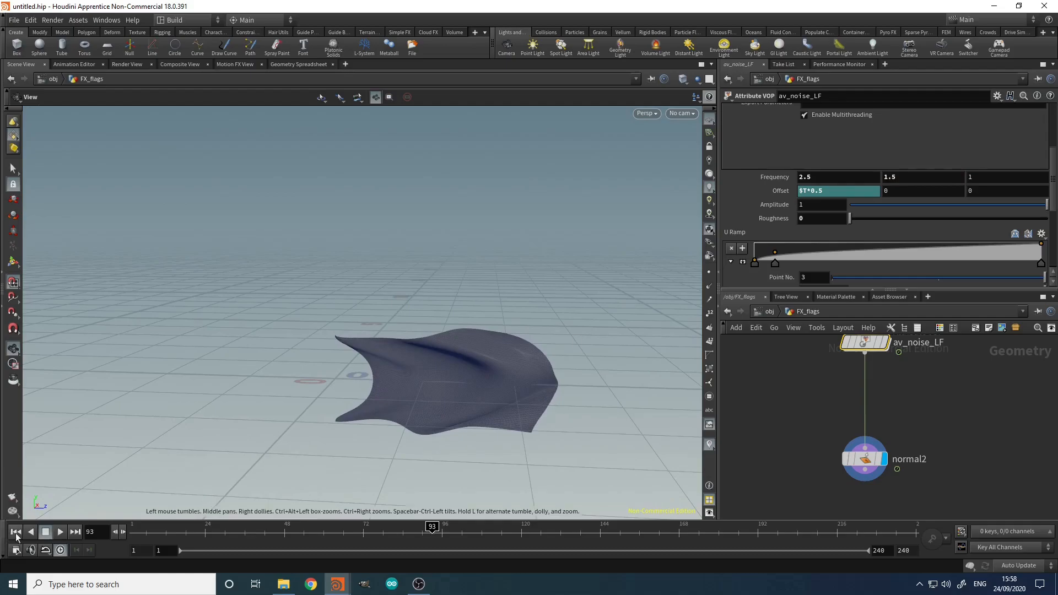
key("Up")
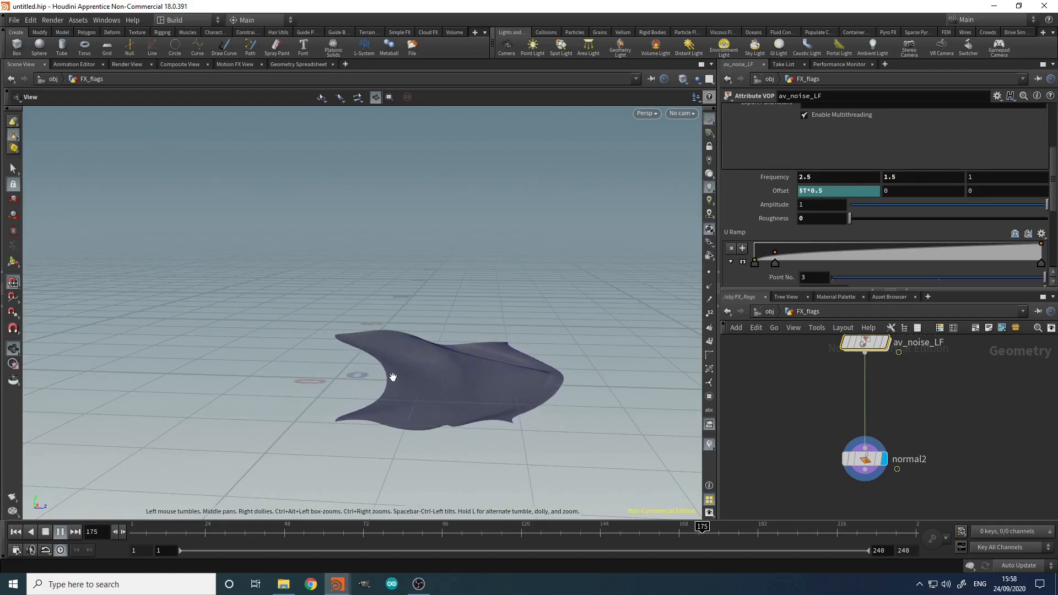
left_click_drag(412, 377, 390, 360)
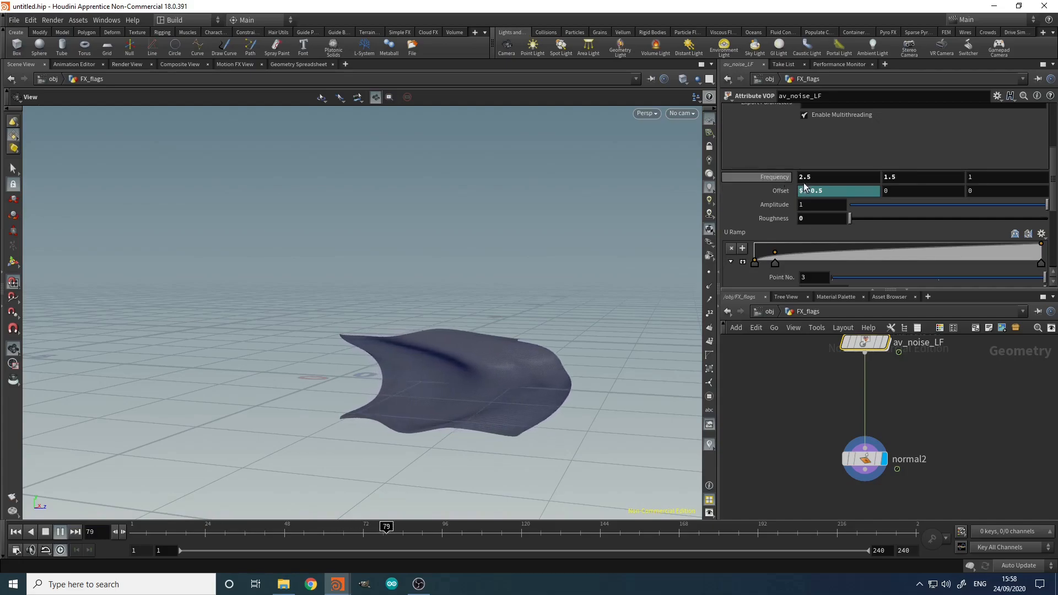
left_click_drag(511, 371, 568, 359)
right_click_drag(567, 359, 414, 378)
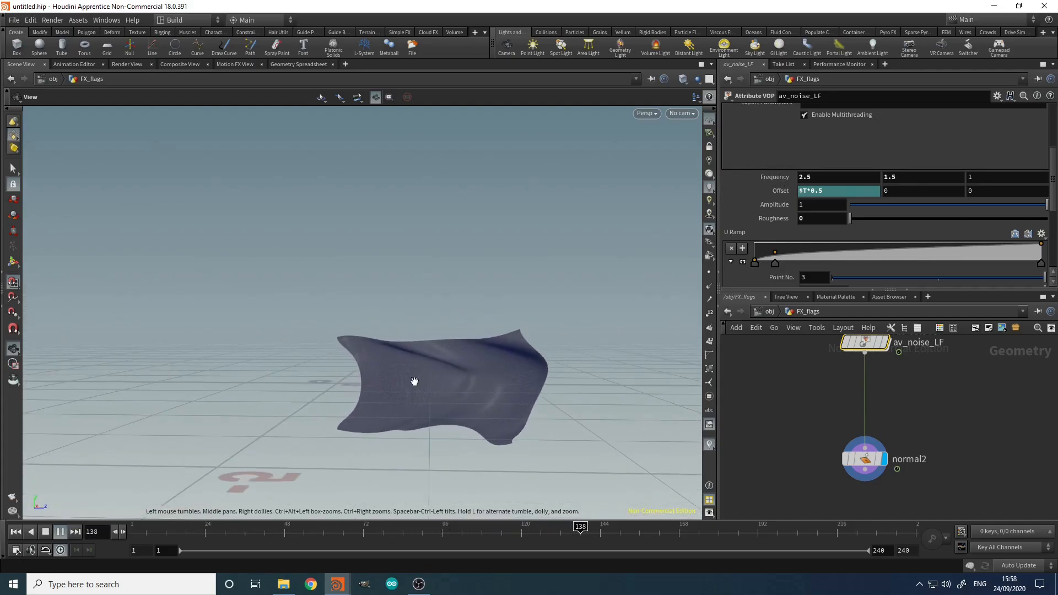
left_click(45, 534)
Step: Replace the animated Offset X expression with a fixed value of 0
left_click(812, 195, "ctrl+shift")
left_click(865, 190)
type("0")
key("Return")
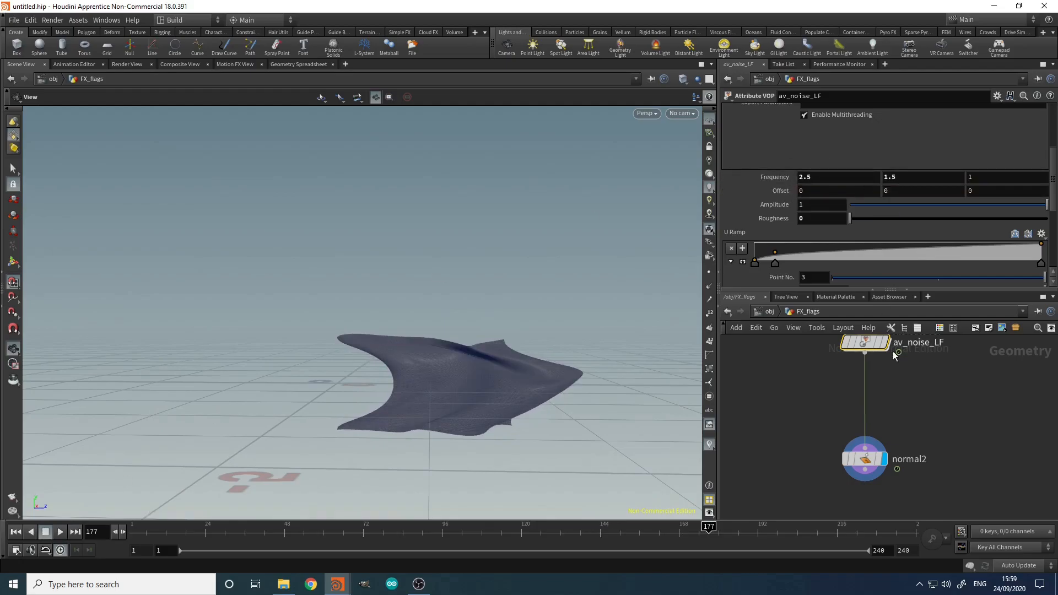
Step: Inside av_noise_LF, promote add2's third input to a parameter
double_click(865, 342)
scroll(851, 384, "down", 3)
scroll(901, 425, "up", 6)
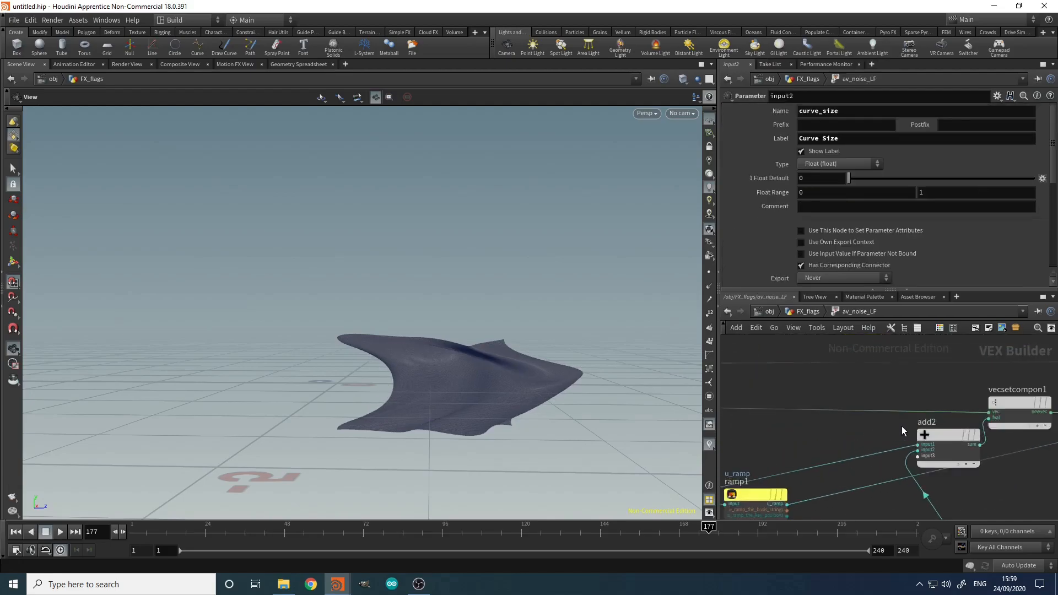
scroll(943, 458, "down", 4)
middle_click_drag(897, 498, 919, 433)
scroll(958, 384, "up", 5)
scroll(963, 378, "up", 2)
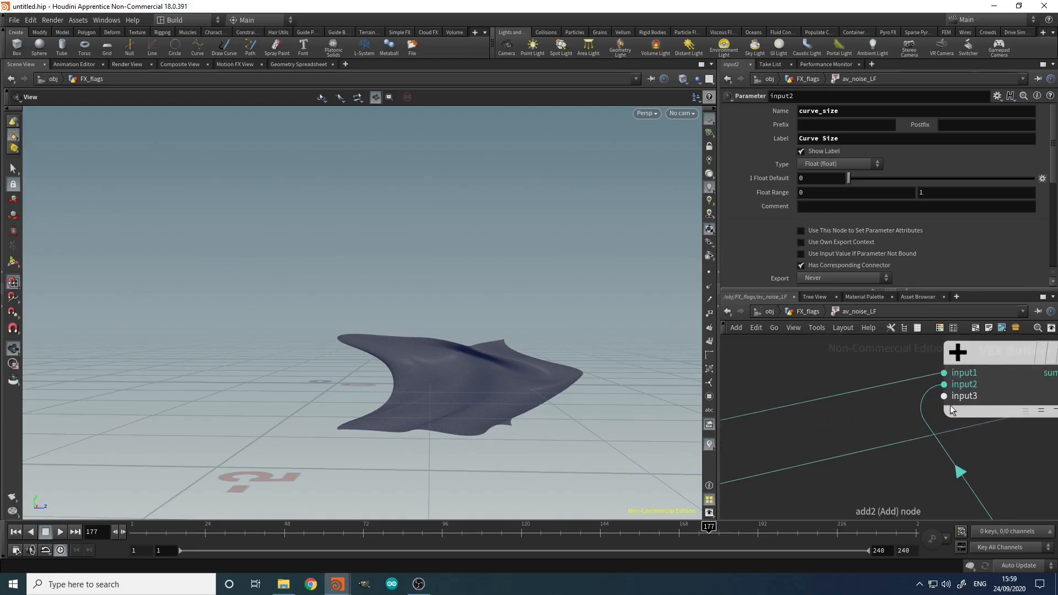
right_click(945, 383)
left_click(951, 381)
left_click(936, 396)
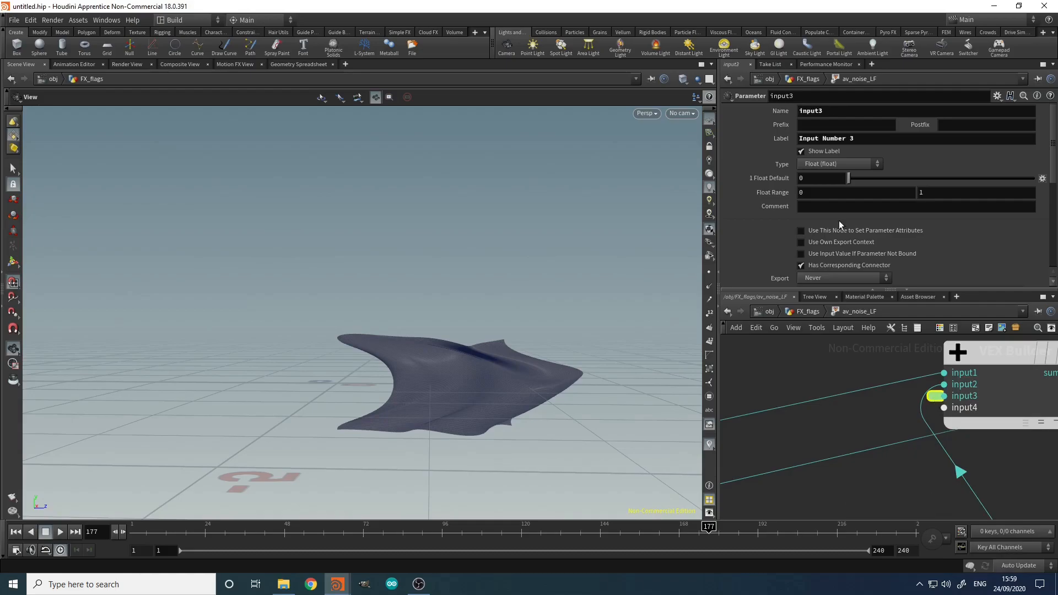
Step: Name the promoted parameter anim_position with the label Anim Position
left_click_drag(850, 113, 614, 151)
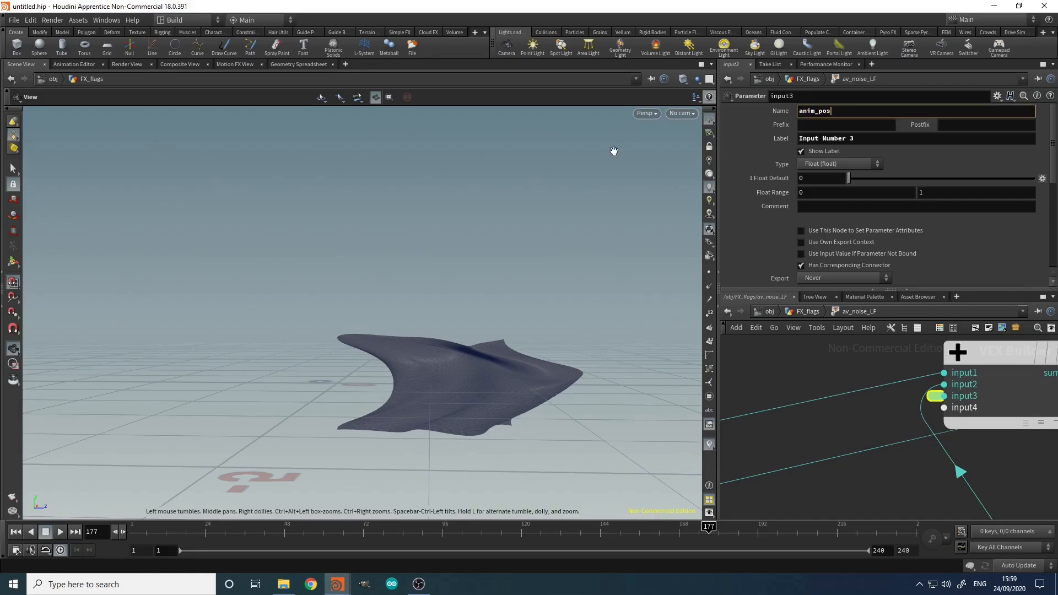
key("Tab")
type("A")
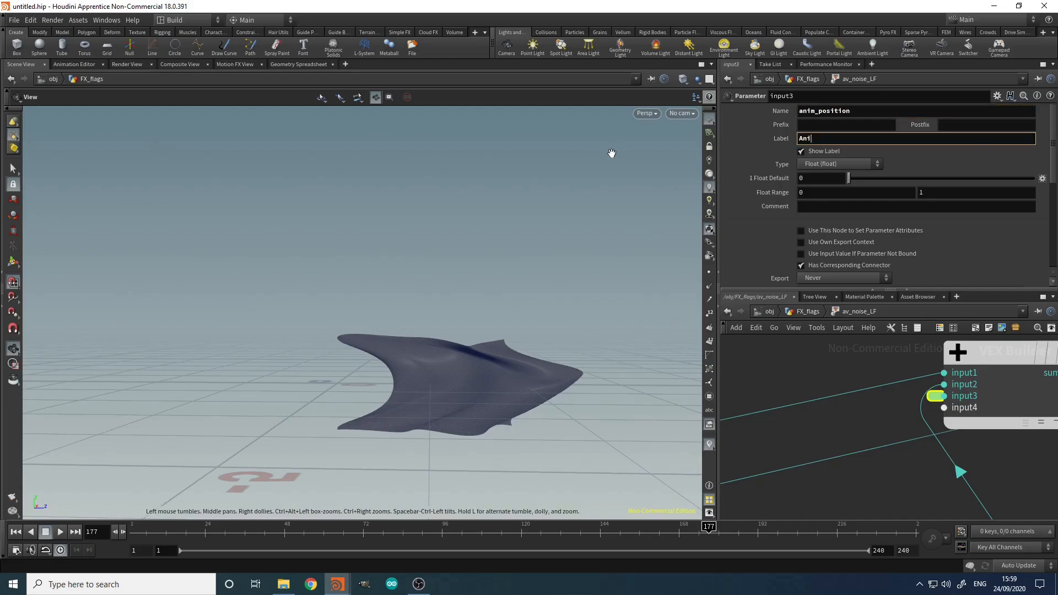
type("nim Position")
key("Return")
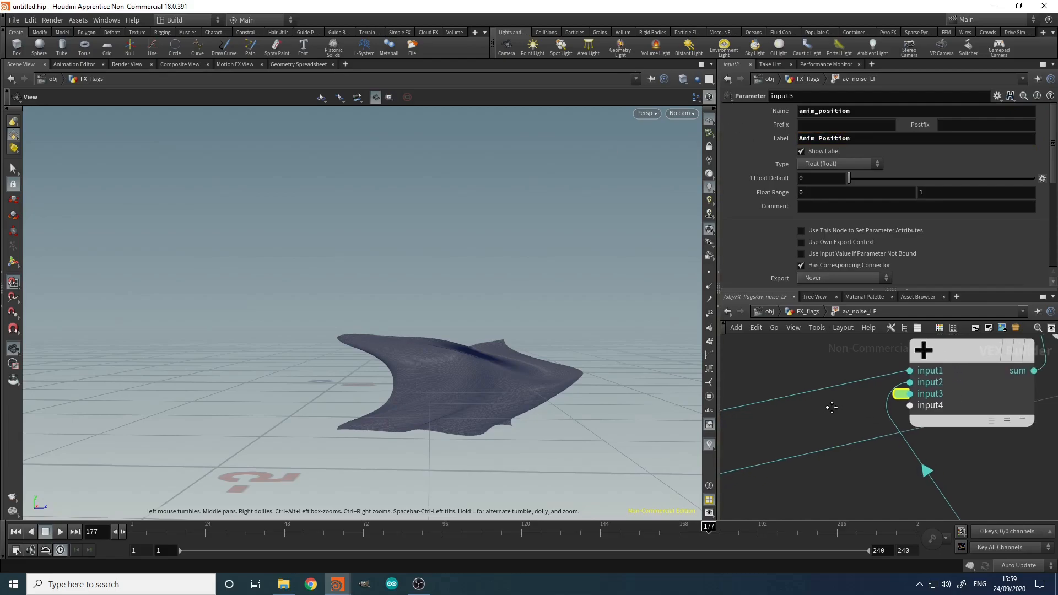
Step: On av_noise_LF, set Anim Position to the $T time expression
key("u")
left_click(819, 281)
type("$T")
key("Return")
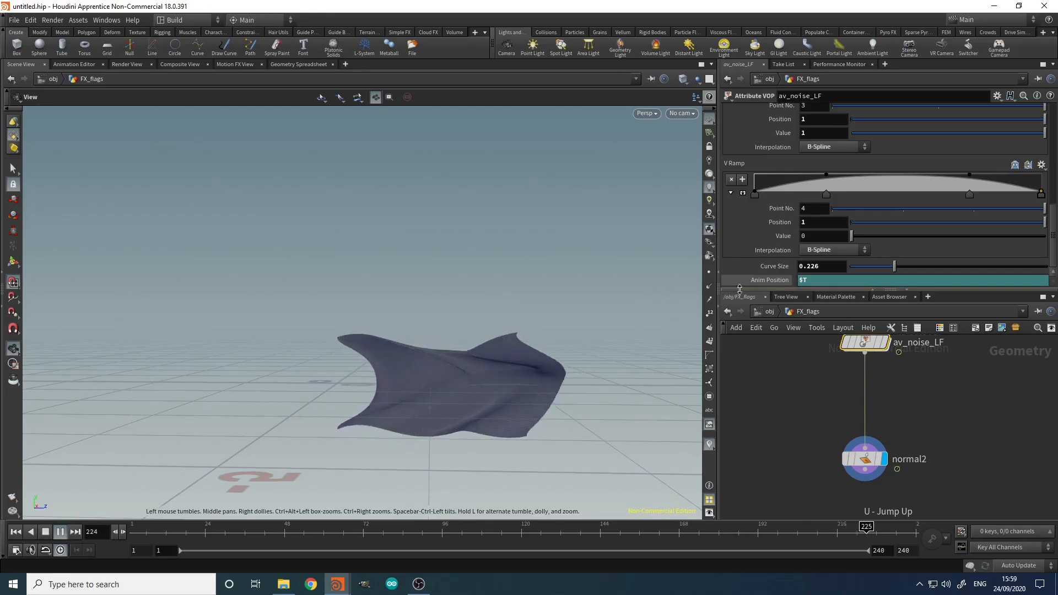
Step: Stop the flag animation, replay it to check the motion, then stop it again
left_click(46, 532)
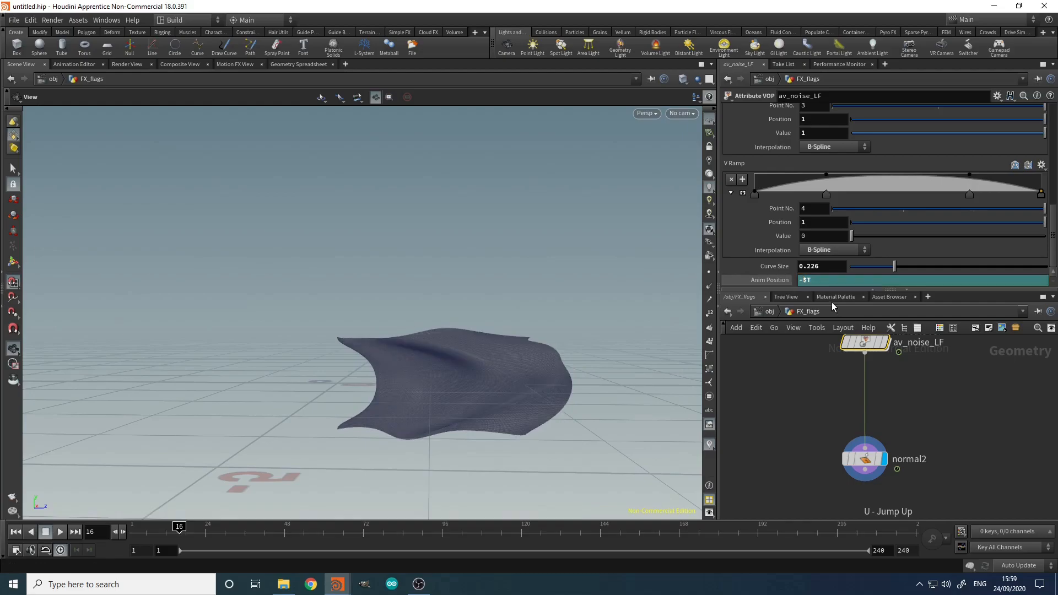
left_click(59, 532)
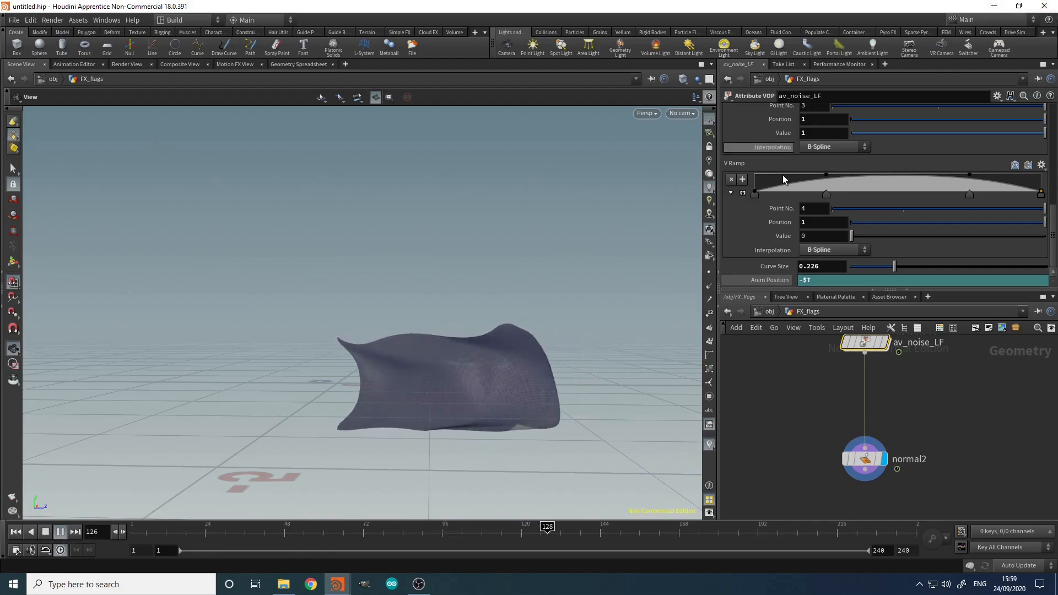
scroll(811, 144, "up", 3)
scroll(811, 144, "up", 4)
middle_click_drag(769, 177, 862, 165)
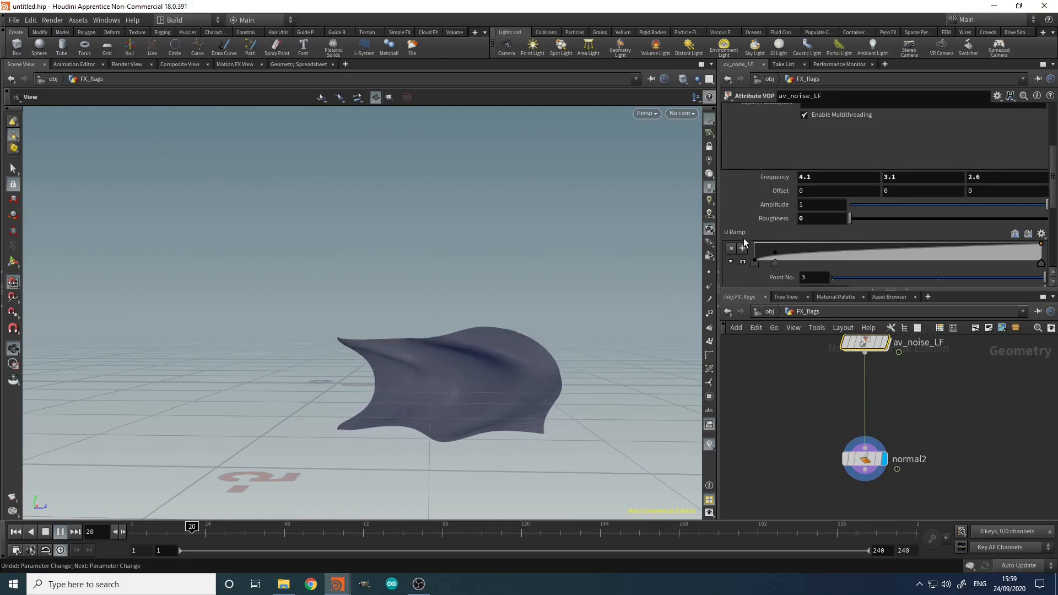
left_click(46, 533)
Step: Hold the animation at frame 106 and zoom out to frame the single flag
left_click_drag(493, 372, 430, 392)
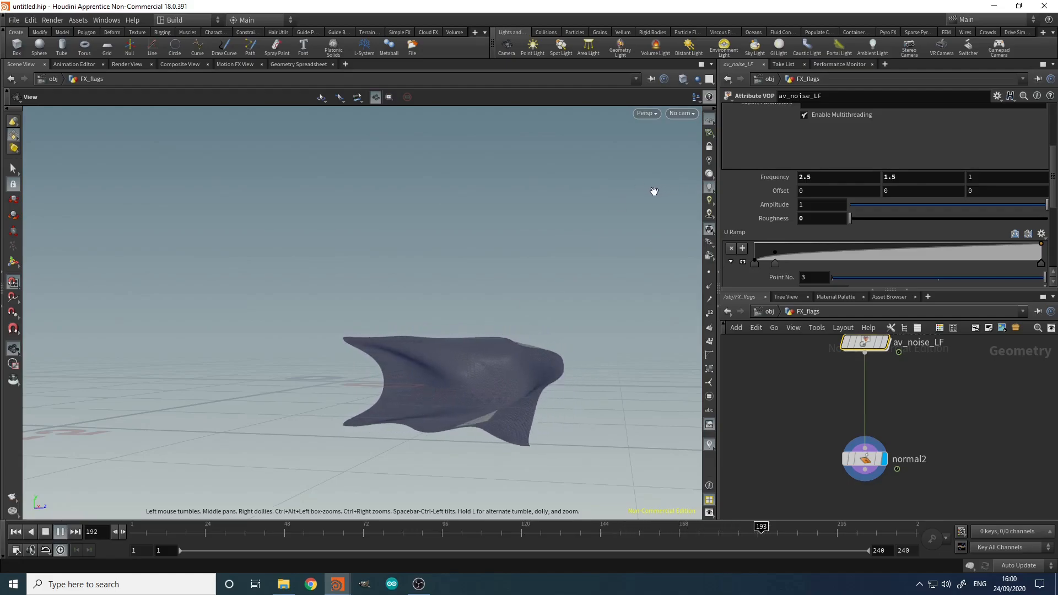
left_click_drag(652, 279, 555, 393)
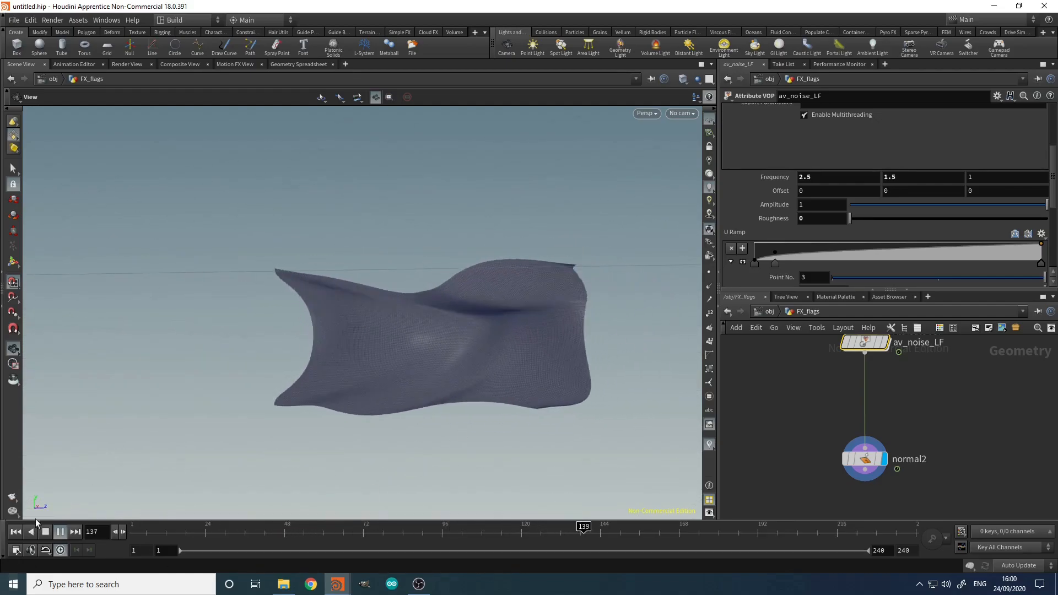
left_click(46, 536)
left_click_drag(172, 532, 475, 533)
left_click_drag(461, 434, 501, 442)
right_click_drag(501, 442, 230, 373)
left_click_drag(469, 419, 450, 353)
right_click_drag(451, 352, 293, 393)
right_click_drag(386, 394, 252, 432)
left_click_drag(380, 428, 439, 430)
key("g")
left_click_drag(392, 366, 435, 357)
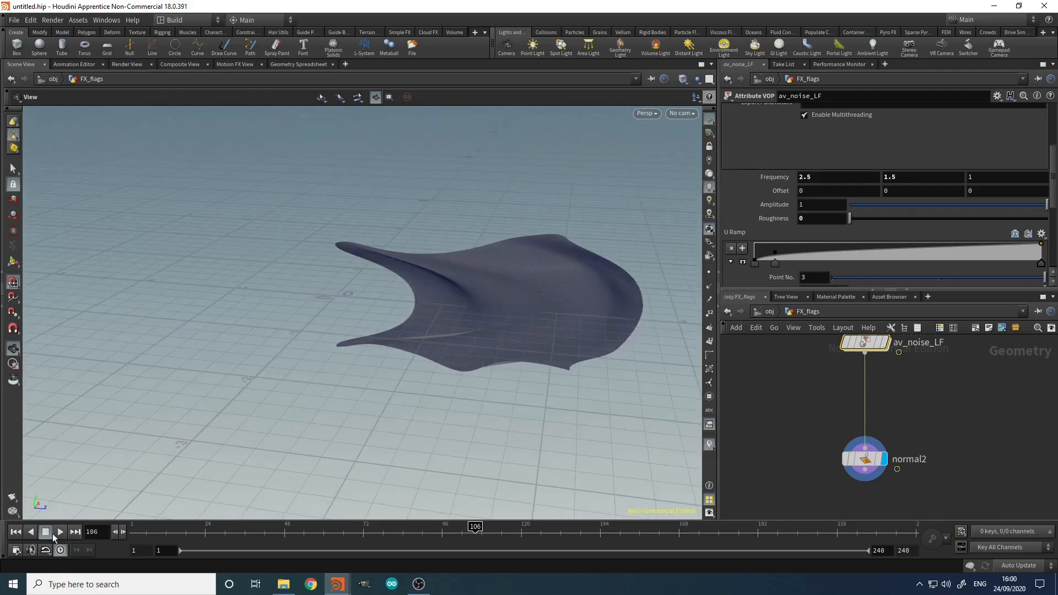
Step: Bring copytopoints1 and av_noise_LF into view and orbit around the full grid of flags
middle_click_drag(820, 388, 819, 420)
scroll(817, 413, "down", 6)
scroll(806, 379, "down", 2)
scroll(828, 414, "up", 7)
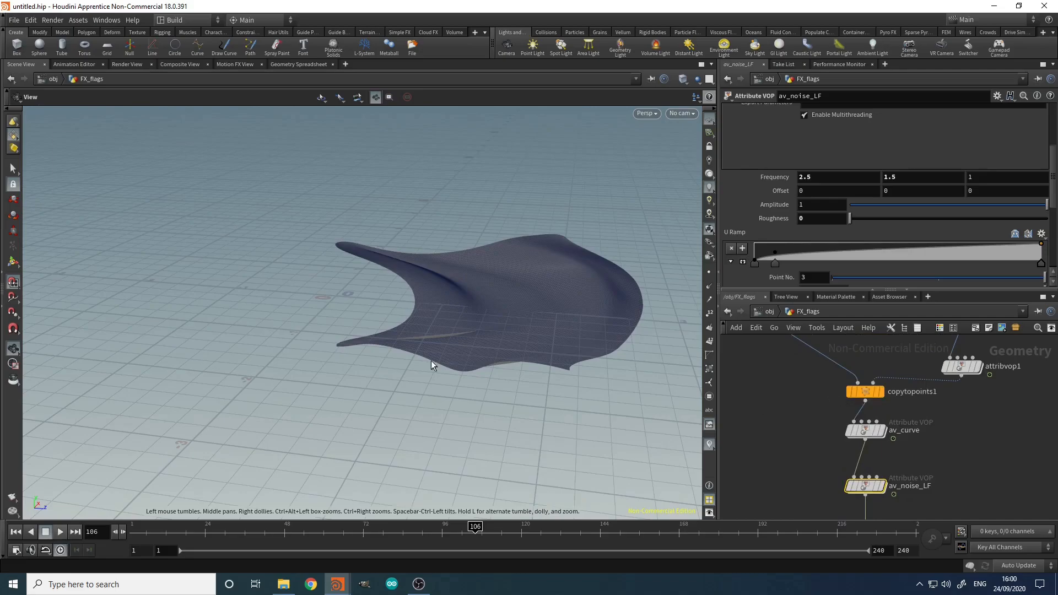
right_click_drag(531, 271, 196, 337)
middle_click_drag(196, 338, 348, 360)
left_click_drag(348, 360, 444, 349)
middle_click_drag(467, 340, 387, 326)
left_click_drag(388, 325, 446, 328)
right_click_drag(517, 321, 430, 342)
left_click_drag(593, 372, 518, 354)
middle_click_drag(571, 359, 481, 373)
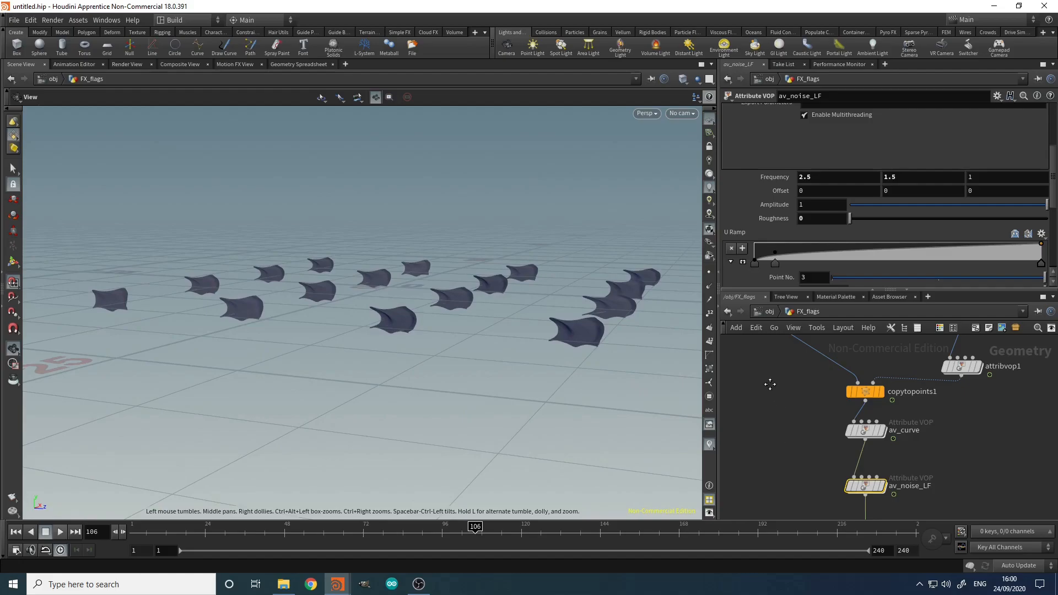
middle_click_drag(772, 388, 746, 308)
Step: Inside the av_noise_LF network, add a Set Vector Component node
double_click(838, 409)
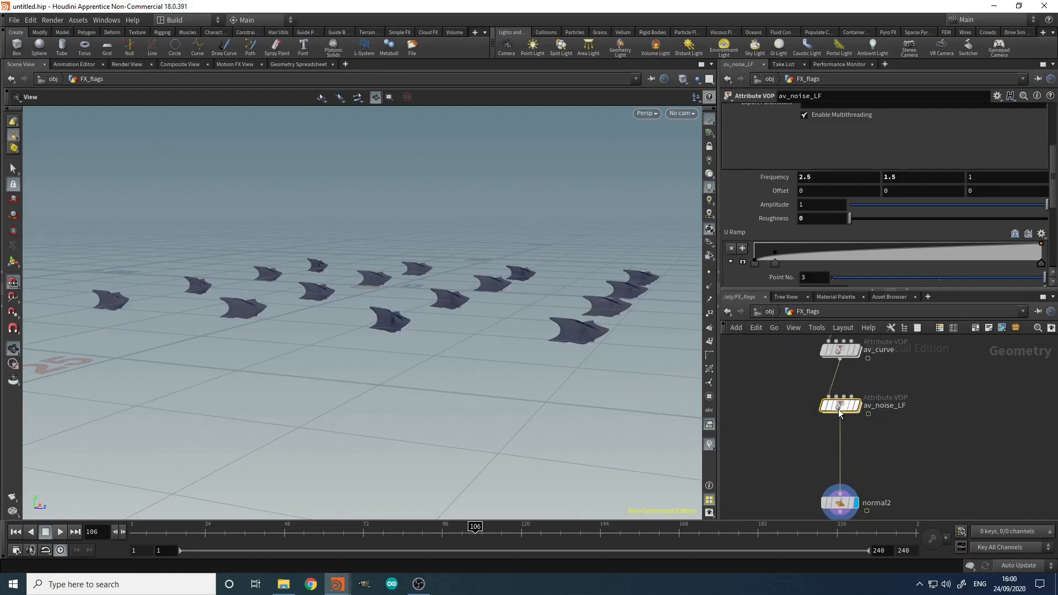
double_click(839, 407)
middle_click_drag(834, 440, 972, 488)
scroll(914, 461, "up", 5)
key("Tab")
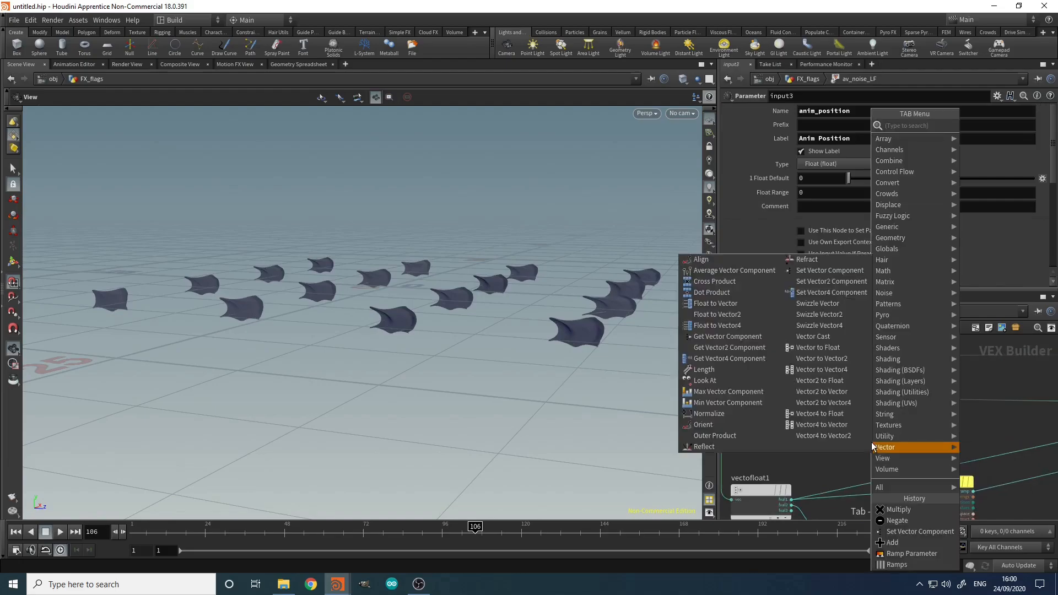
type("setv")
key("Down")
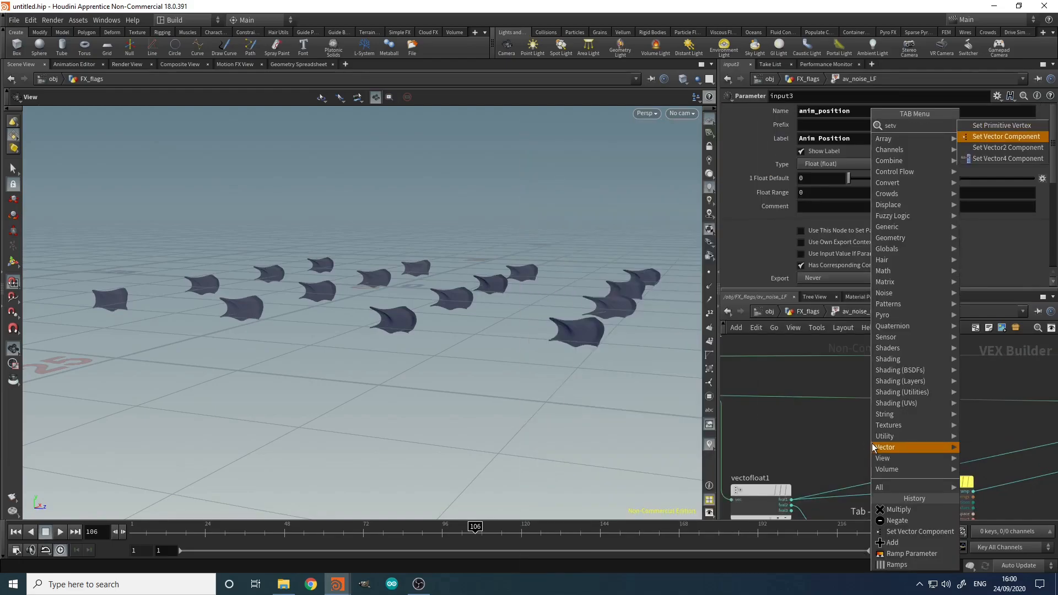
key("Return")
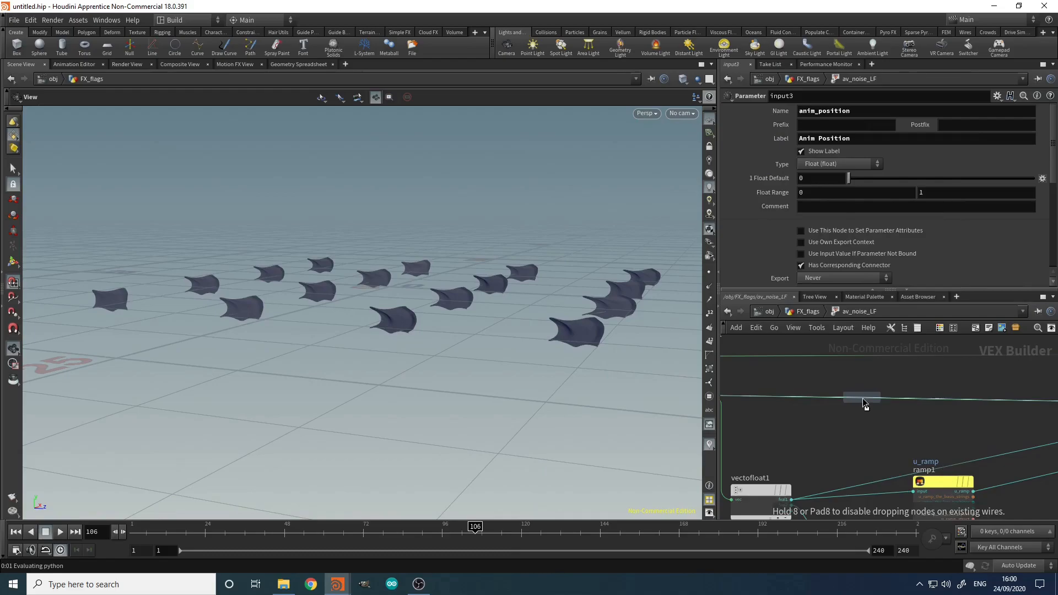
Step: Set the node to component 3 and wire the point id into its fval input
left_click(843, 123)
left_click(845, 157)
mouse_move(777, 427)
middle_mouse_down()
mouse_move(979, 422)
mouse_move(761, 427)
middle_mouse_up()
scroll(969, 402, "up", 3)
left_click(880, 372)
left_click(862, 399)
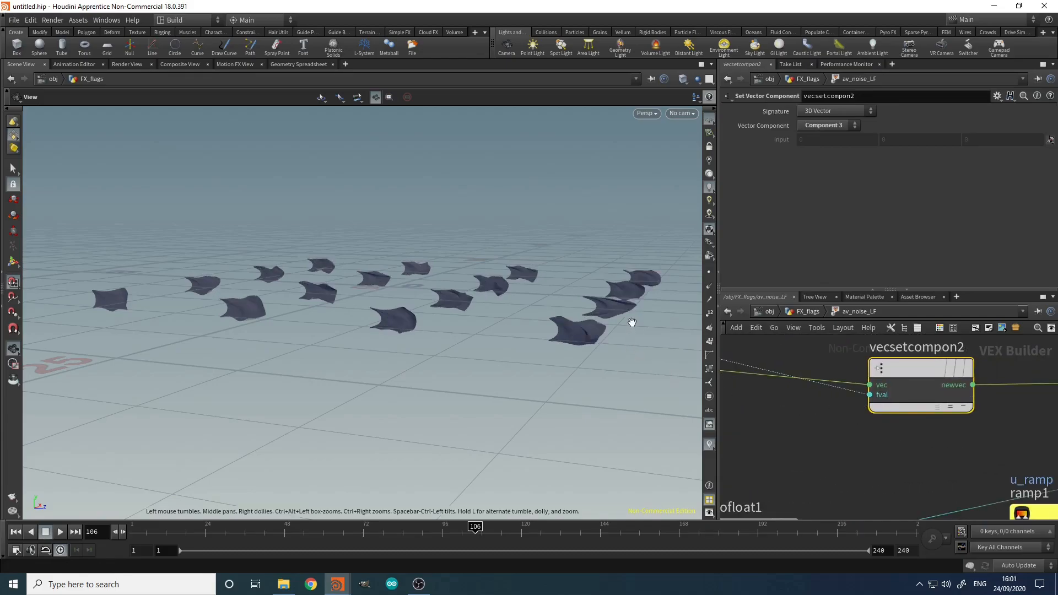
Step: Play the flag grid animation and stop it at frame 125
right_click_drag(261, 319, 339, 302)
left_click_drag(340, 302, 384, 311)
right_click_drag(503, 304, 375, 353)
middle_click_drag(574, 345, 466, 333)
right_click_drag(465, 334, 389, 353)
left_click(61, 533)
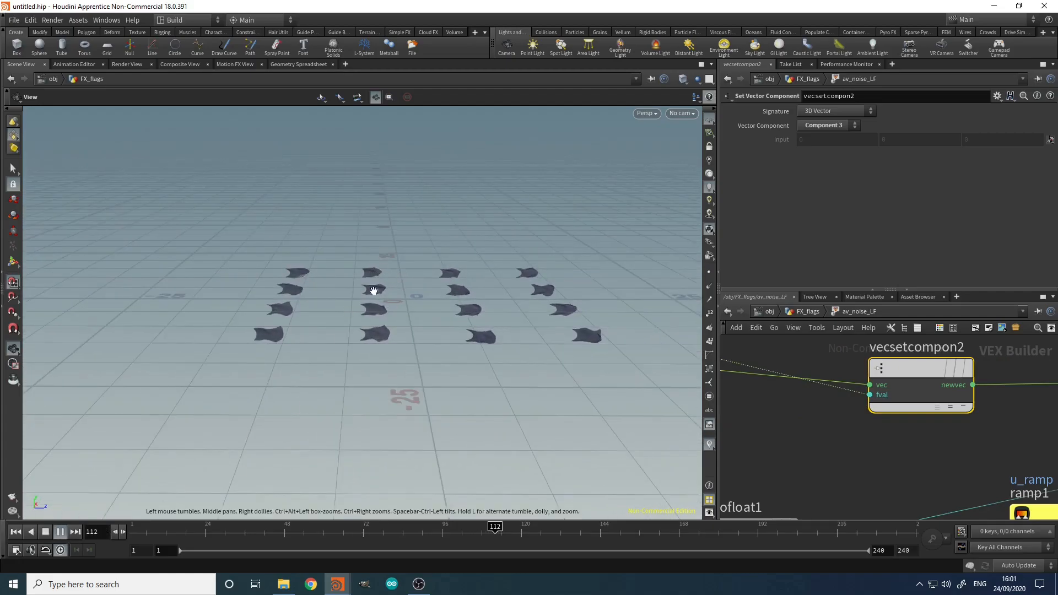
right_click_drag(589, 262, 562, 267)
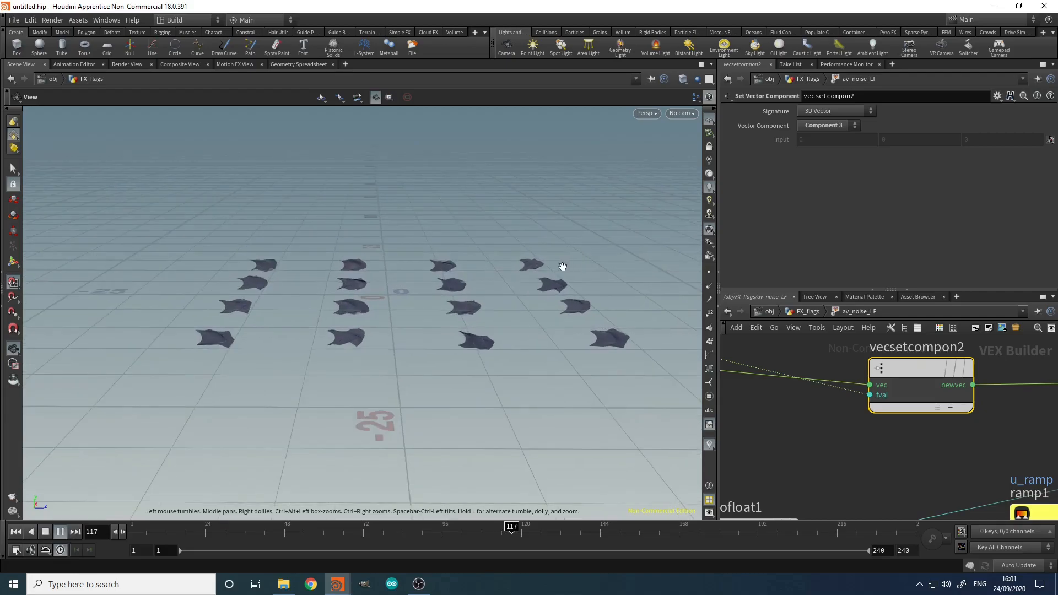
left_click(46, 532)
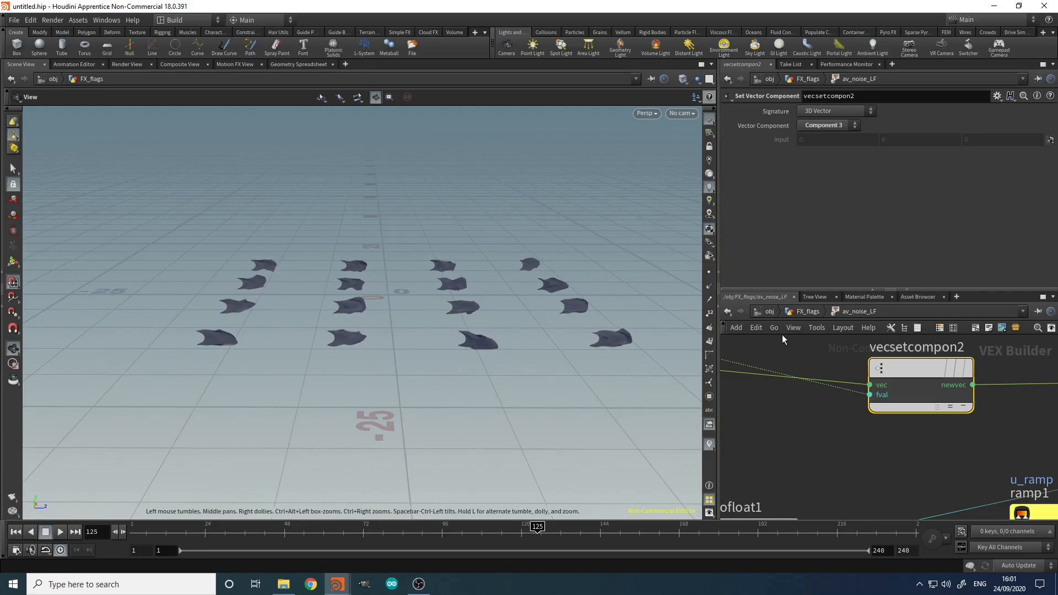
Step: Return up to the FX_flags network and view the flags from above
left_click(800, 312)
scroll(910, 413, "up", 2)
middle_click_drag(915, 412, 875, 454)
right_click_drag(500, 343, 591, 300)
left_click_drag(513, 302, 336, 343)
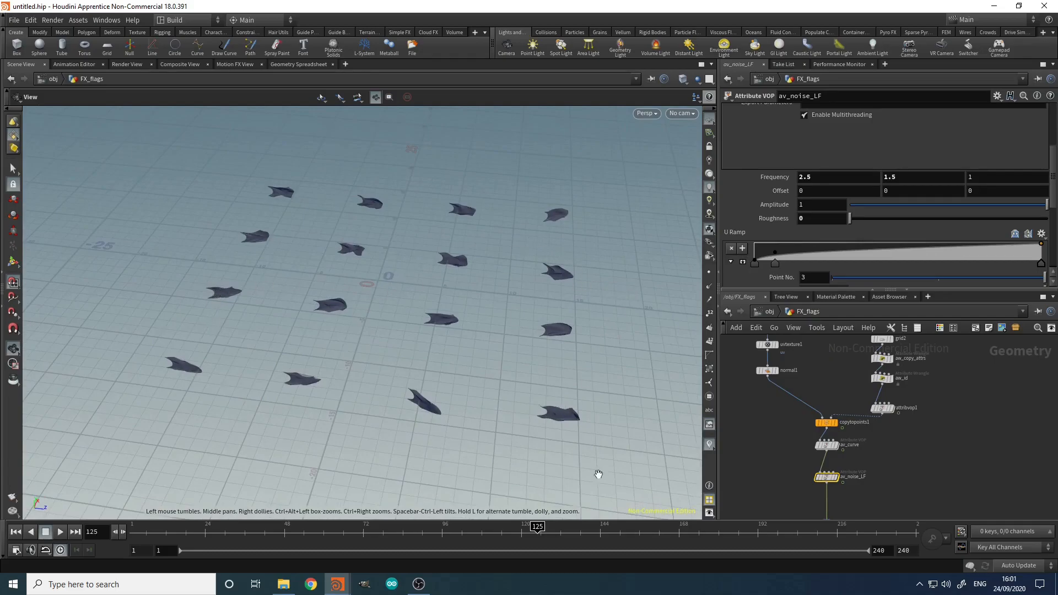
Step: Move grid2, aw_copy_attrs and aw_id upward, and nudge attribvop1 up slightly
scroll(938, 465, "up", 5)
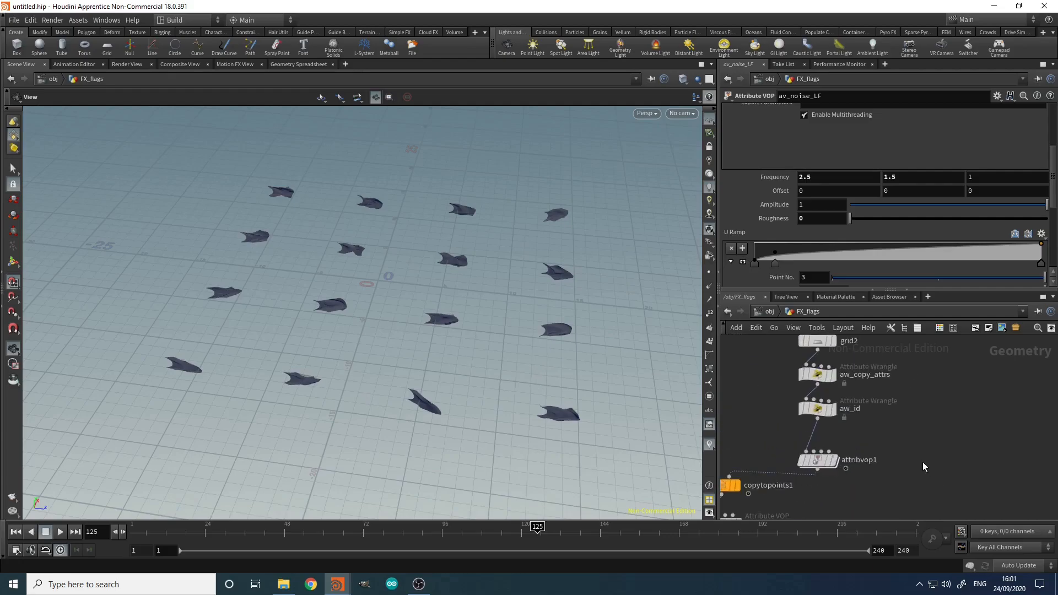
middle_click_drag(902, 442, 914, 524)
left_click_drag(763, 406, 831, 442)
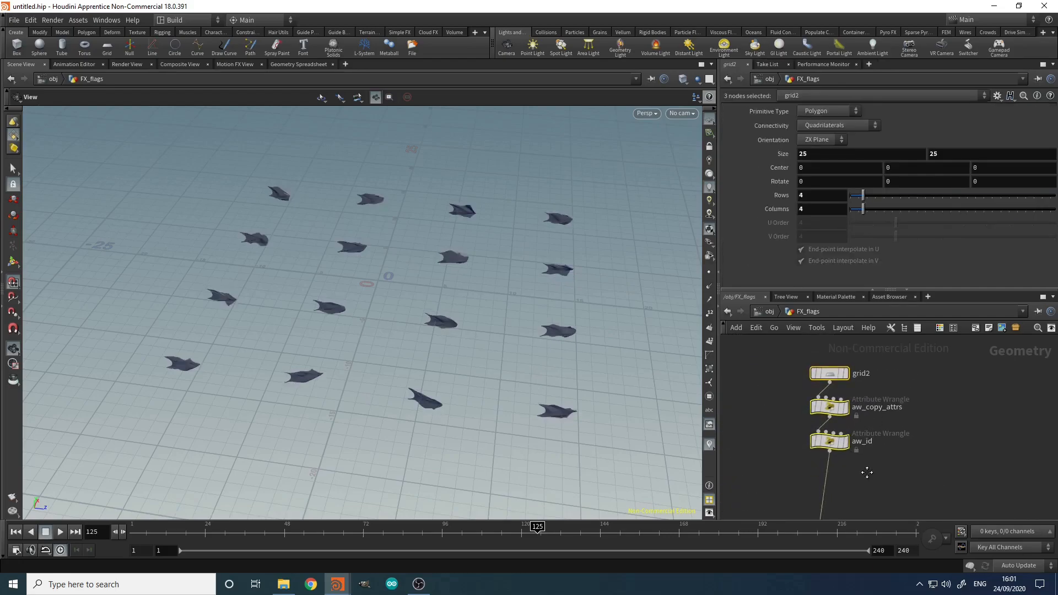
middle_click_drag(866, 472, 875, 387)
left_click_drag(845, 460, 845, 449)
left_click(882, 408)
middle_click_drag(881, 409, 885, 437)
Step: Drop a new Attribute Wrangle onto the wire between aw_id and attribvop1
key("Tab")
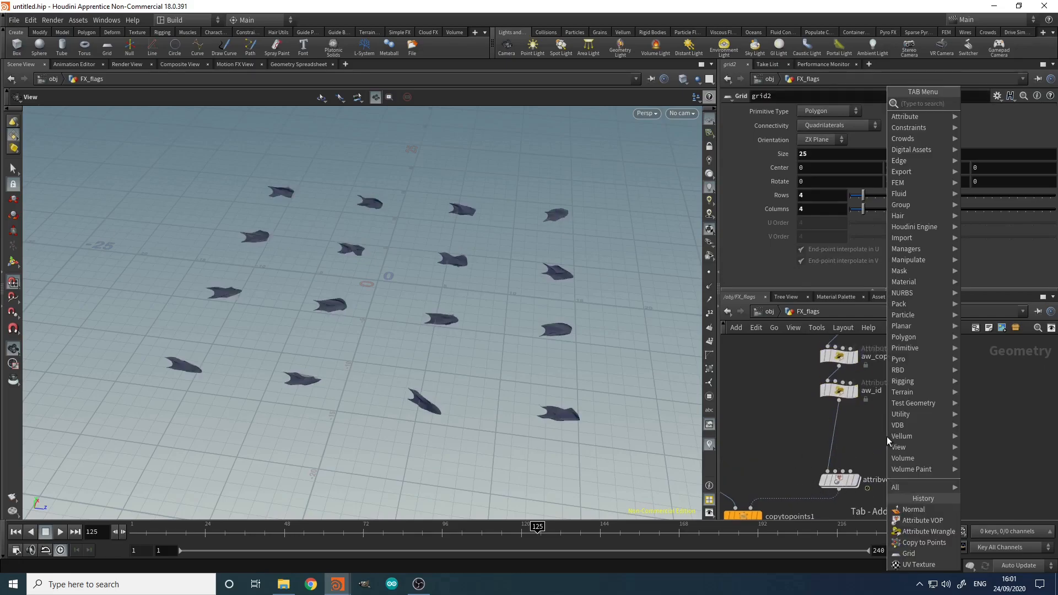
type("aw")
left_click(997, 104)
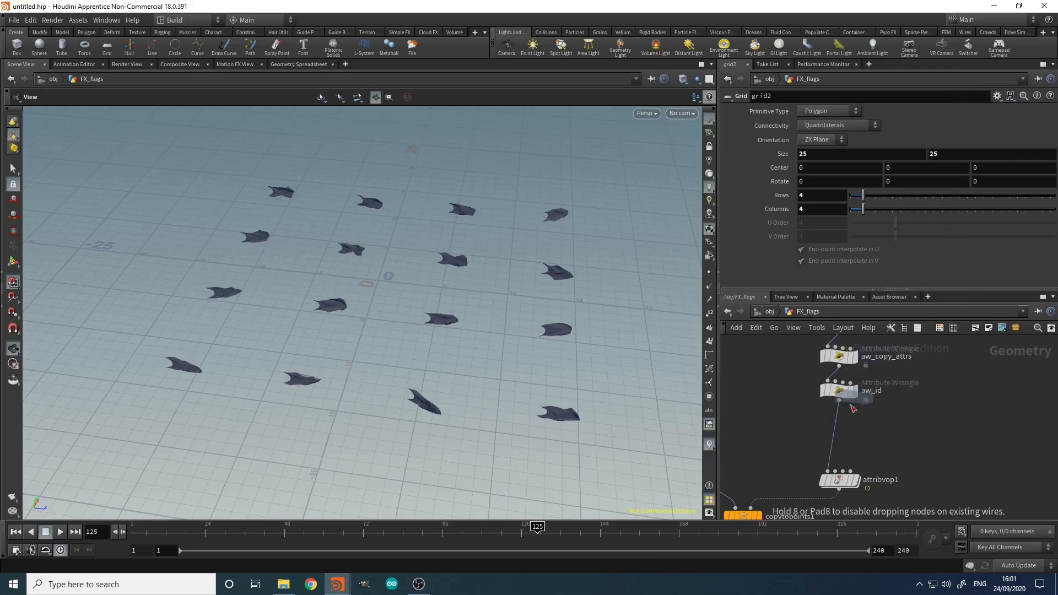
left_click(834, 431)
mouse_move(836, 432)
left_mouse_down()
mouse_move(852, 434)
mouse_move(839, 433)
left_mouse_up()
Step: Rename the new wrangle node to 'aw_wind_mult'
double_click(885, 431)
key("shift+Home")
key("shift+End")
type("aw")
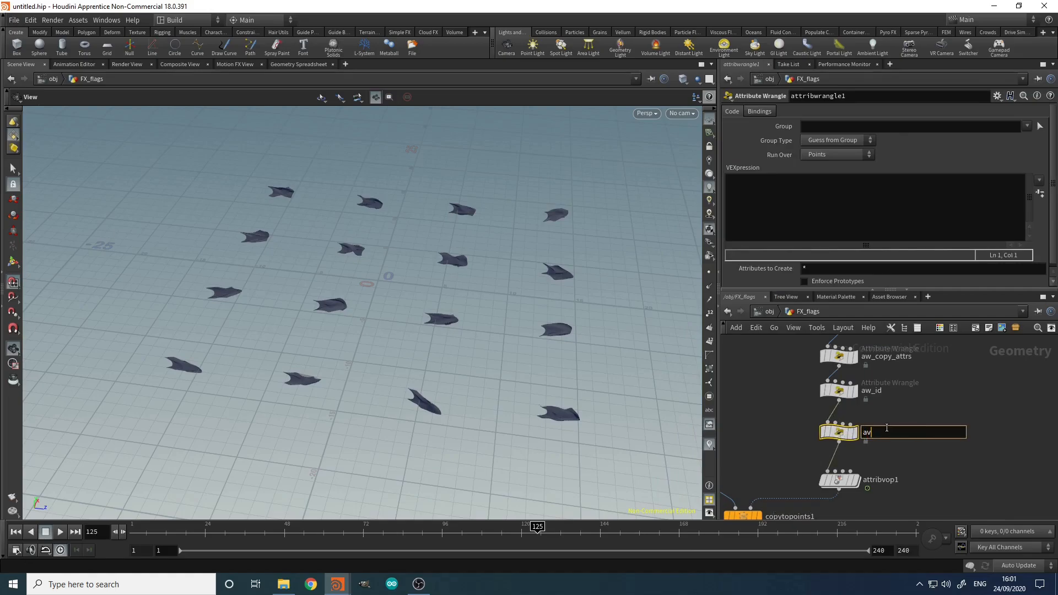
type("_wind_mult")
key("Return")
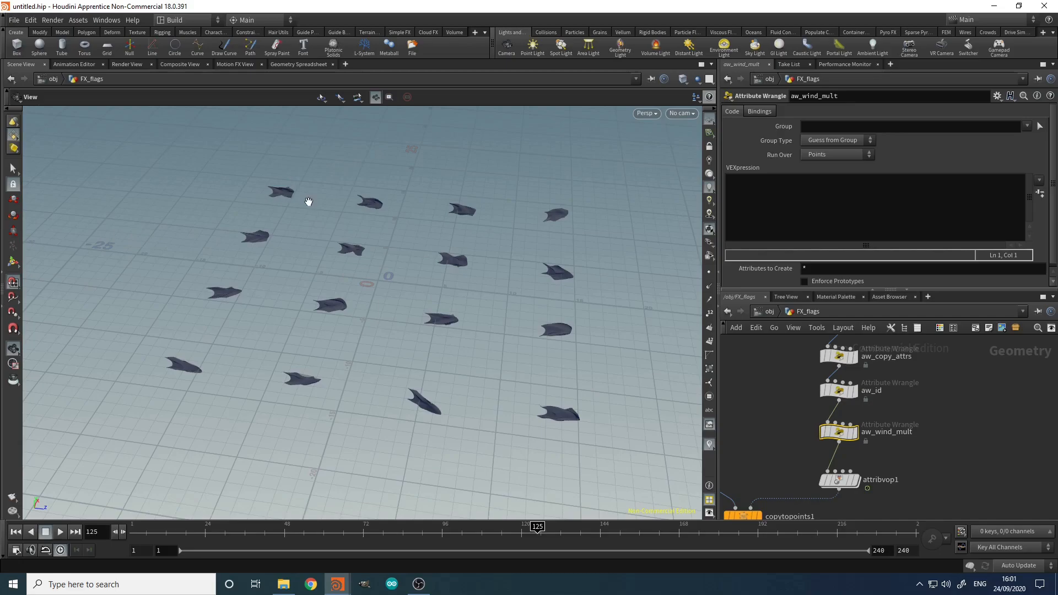
left_click(962, 407)
middle_click_drag(961, 407, 945, 411)
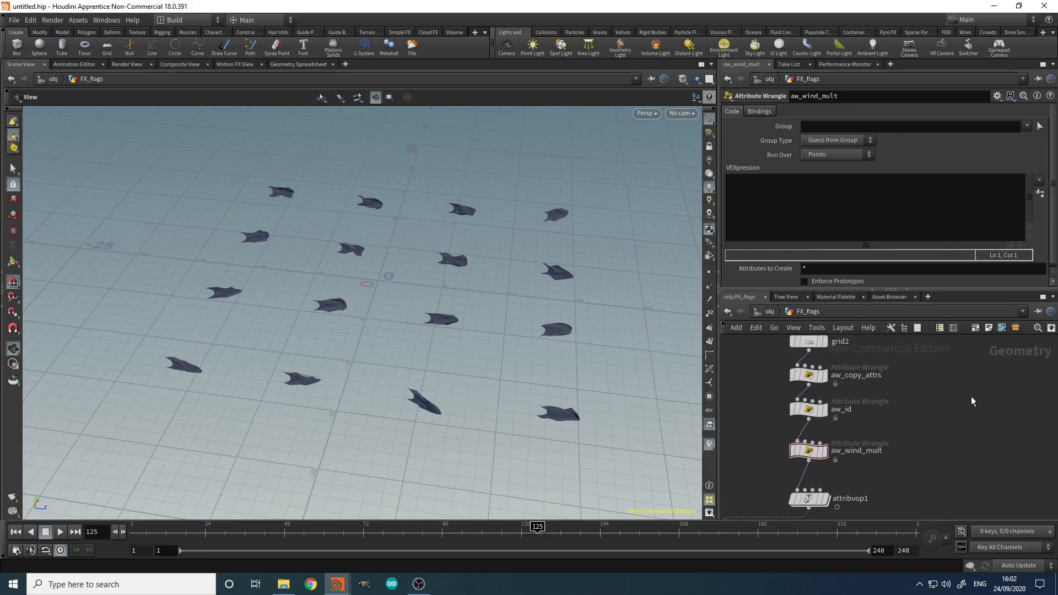
Step: Add curve1 and draw a straight two-point line across the flag grid to -15,0,-15
key("Tab")
type("copy")
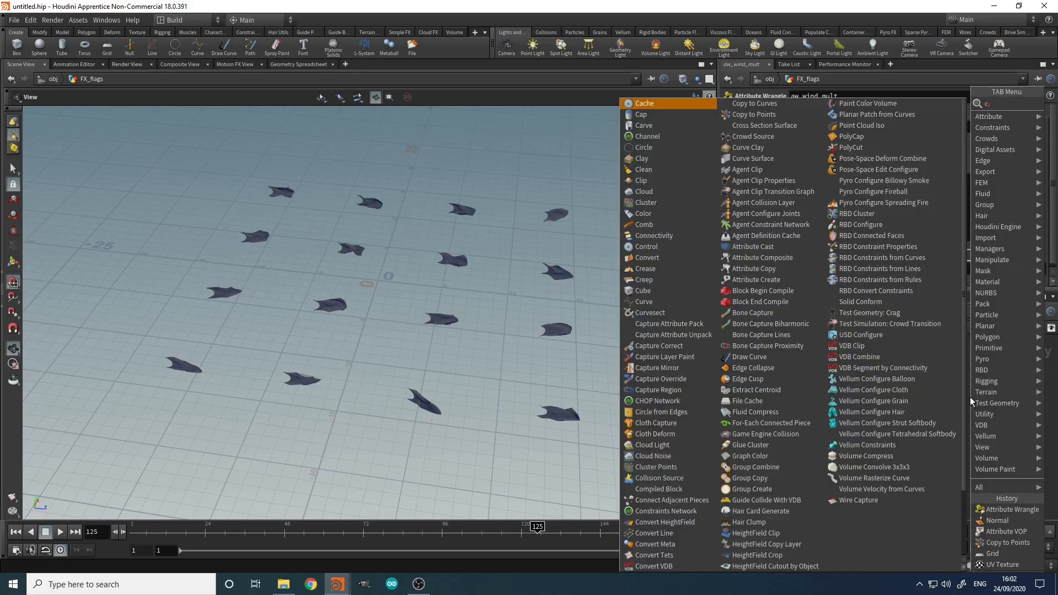
key("BackSpace")
key("BackSpace")
type("curve")
key("Return")
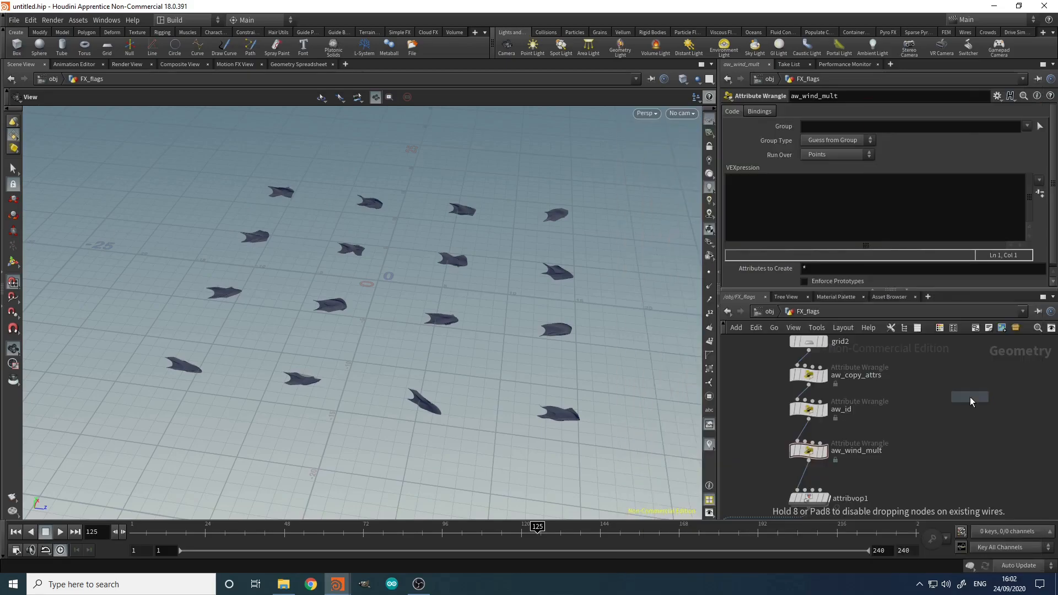
left_click(970, 398)
left_click(13, 283)
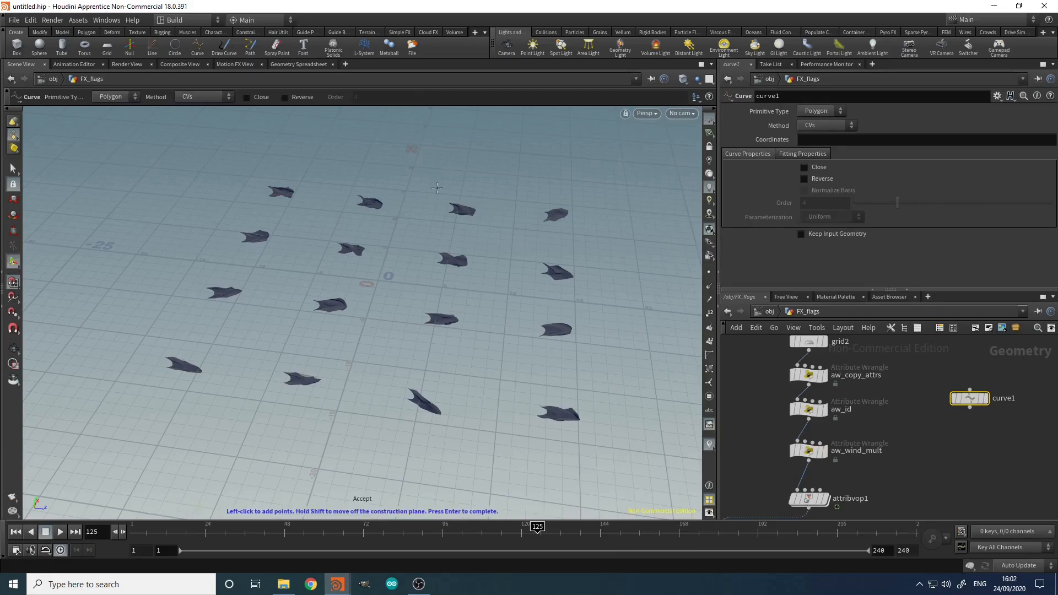
right_click_drag(339, 196, 267, 238, "alt")
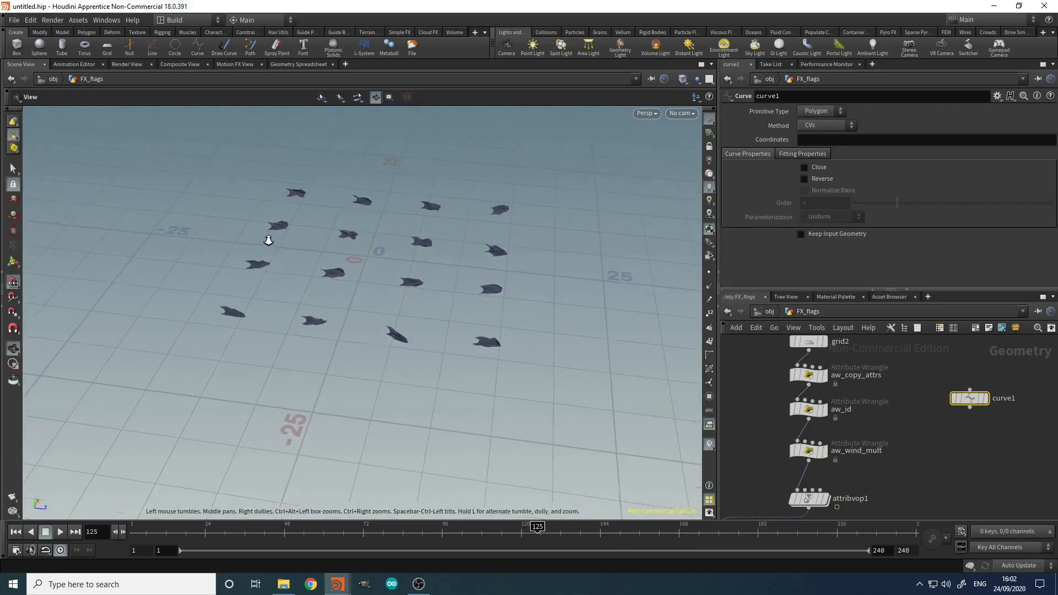
left_click(272, 181)
left_click(186, 321)
key("Return")
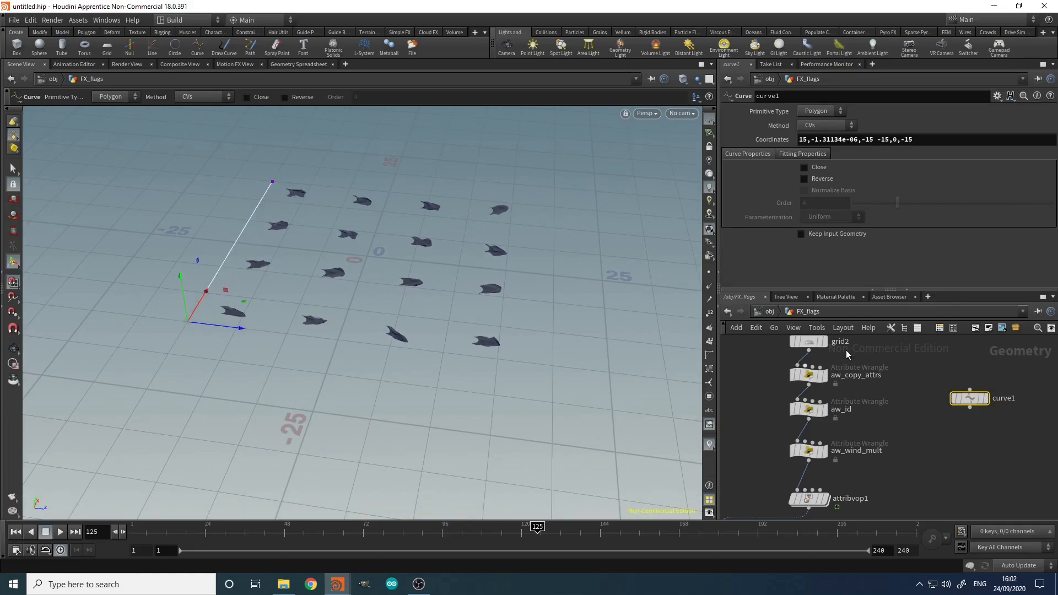
Step: Add resample1 (Length 0.1) under curve1 and wire it into aw_wind_mult's second input
left_click(944, 436)
key("Tab")
type("res")
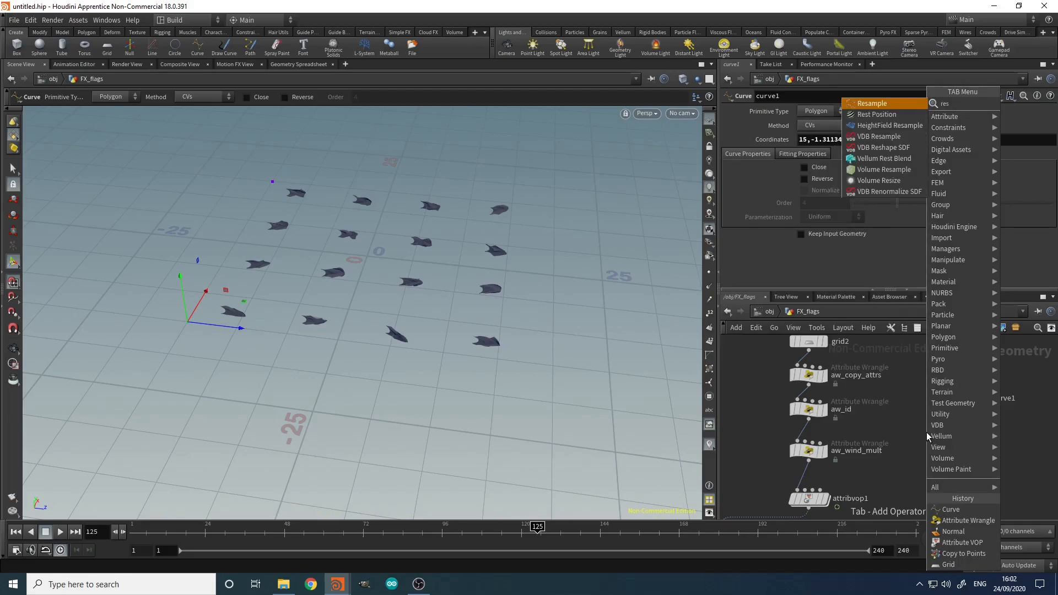
key("Return")
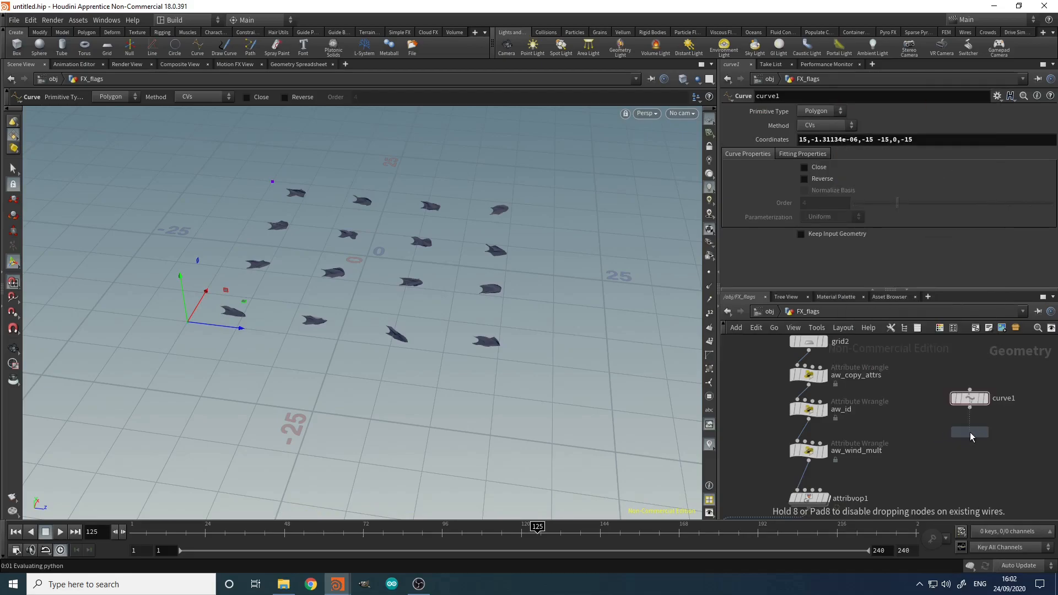
left_click(971, 408)
left_click(970, 425)
left_click(984, 432)
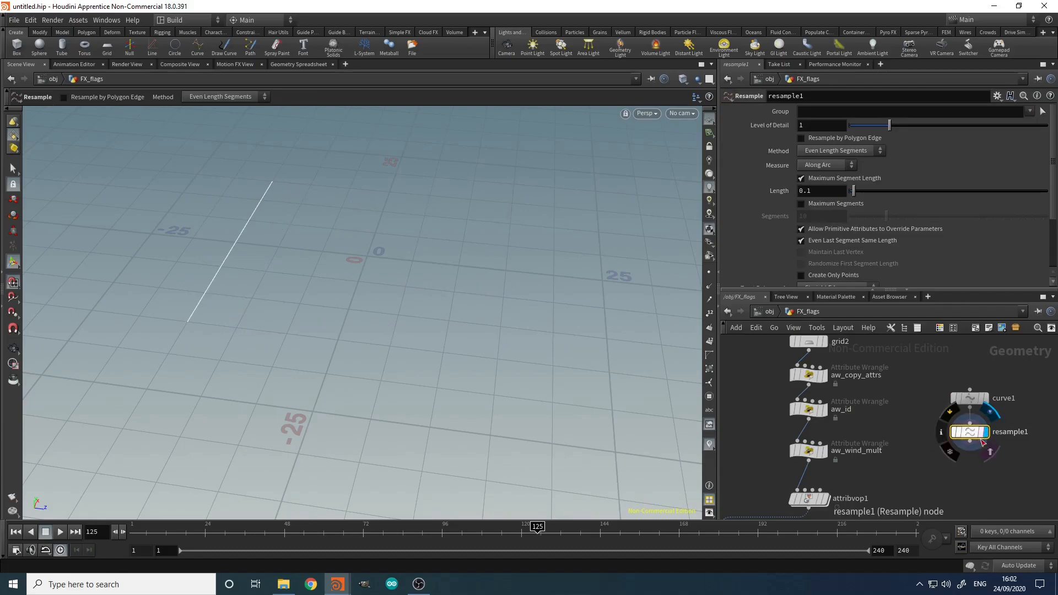
left_click(810, 441)
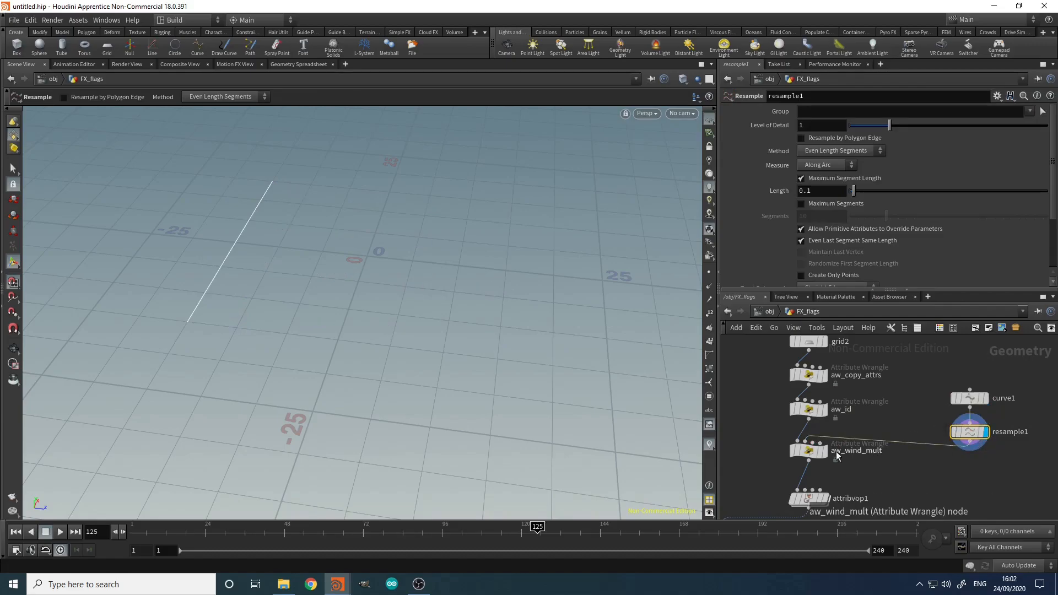
left_click(821, 452)
mouse_move(816, 453)
left_mouse_down()
mouse_move(830, 453)
mouse_move(816, 456)
left_mouse_up()
left_click(815, 455)
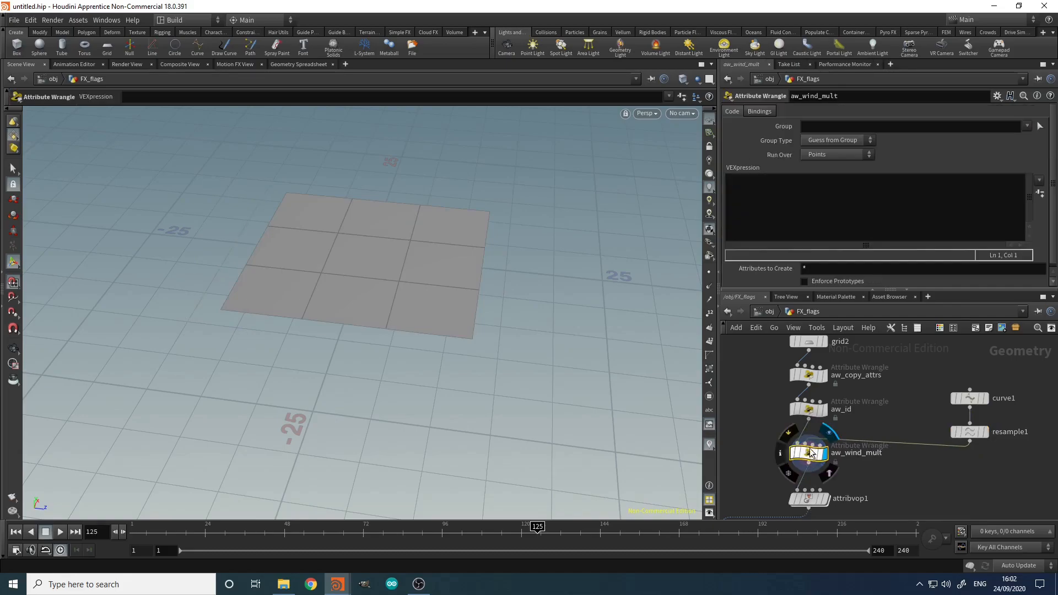
left_click(969, 432)
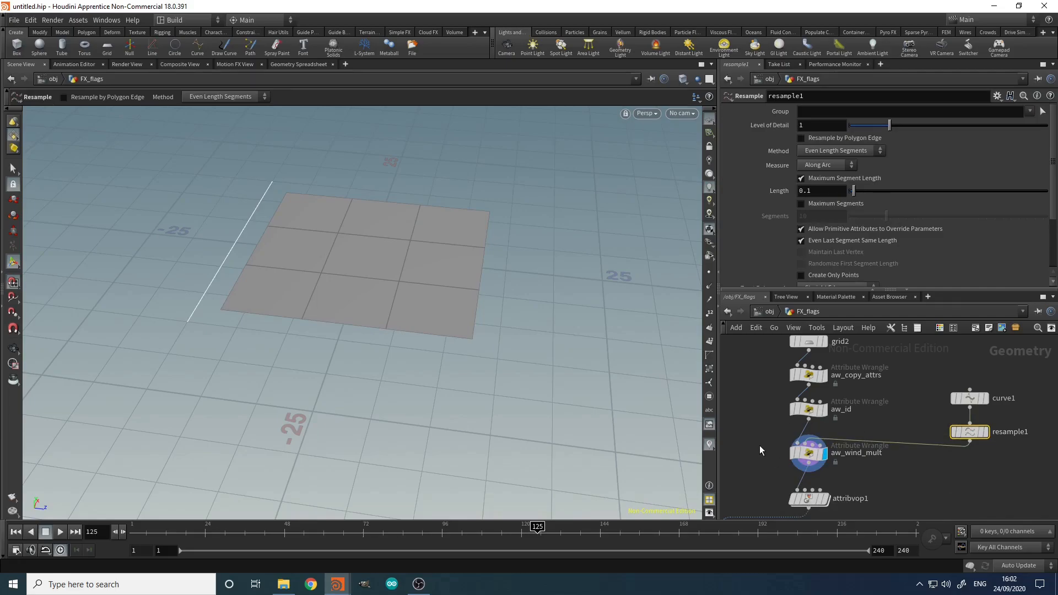
Step: In aw_wind_mult's VEXpression, write 'int near_pt = nearpoint(1, v@P);'
left_click(809, 458)
left_click_drag(785, 451, 785, 451)
left_click(770, 225)
type("int ")
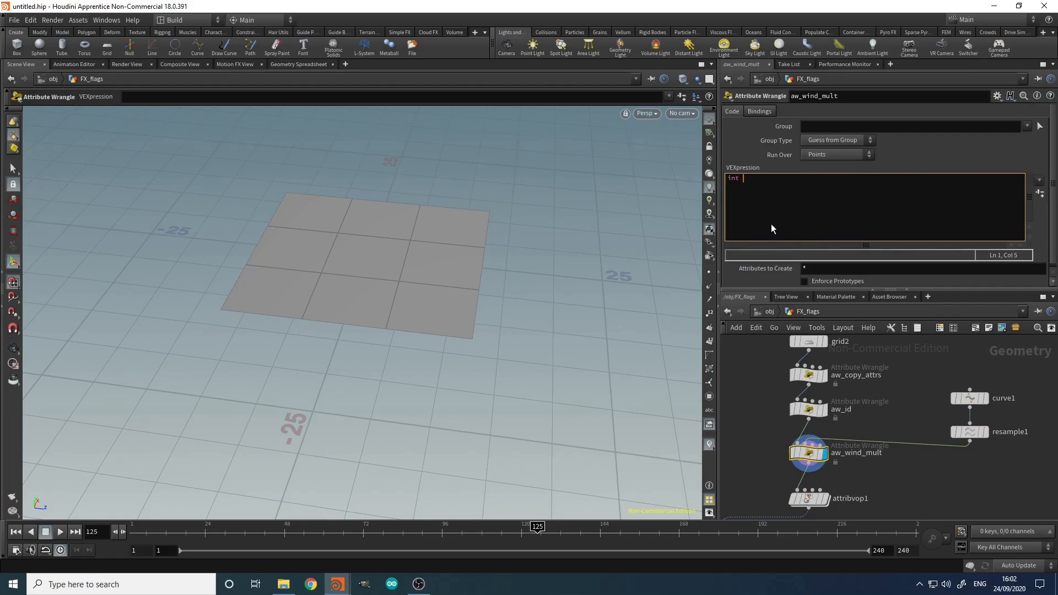
type("near_pt = nearpoi")
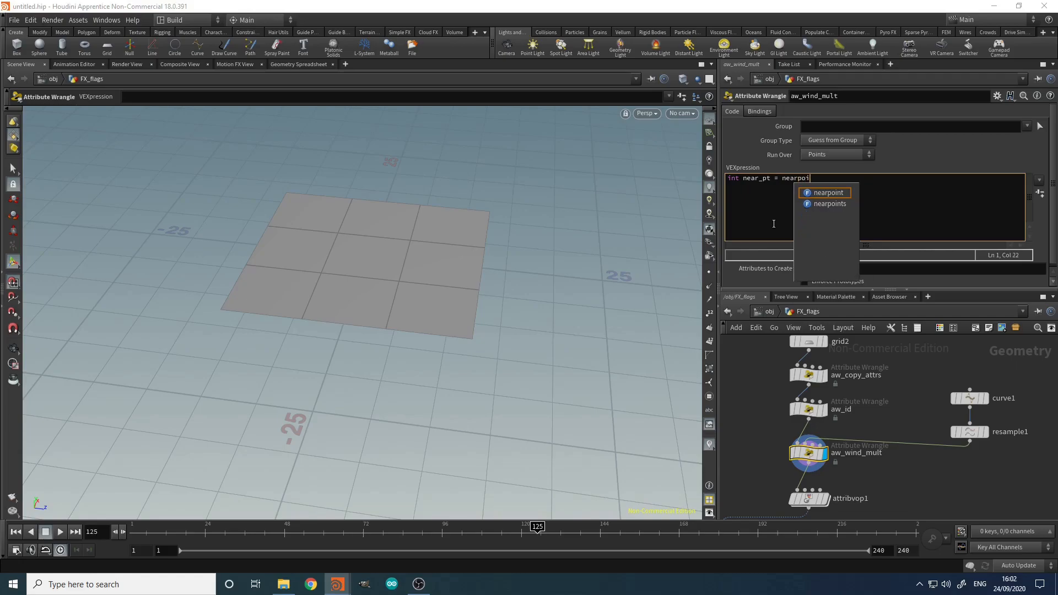
type("nt(1,")
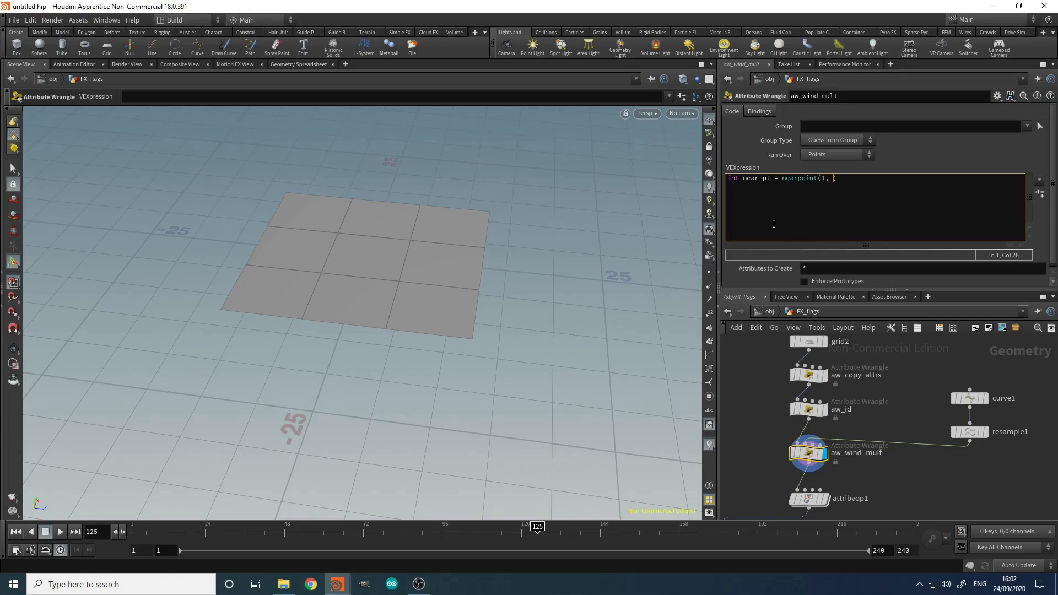
type(" v@P);")
mouse_move(807, 450)
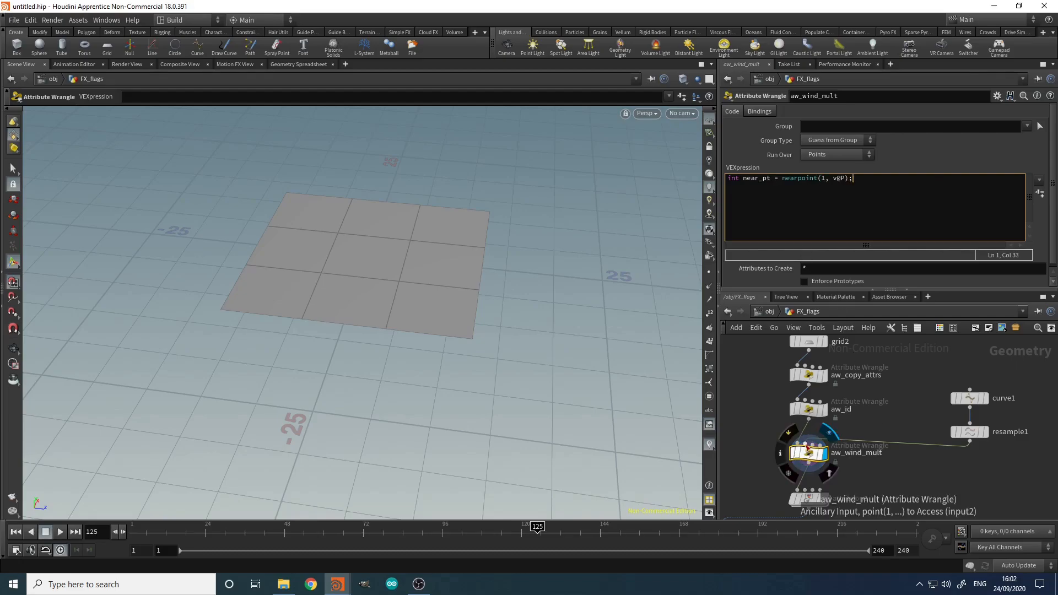
key("Return")
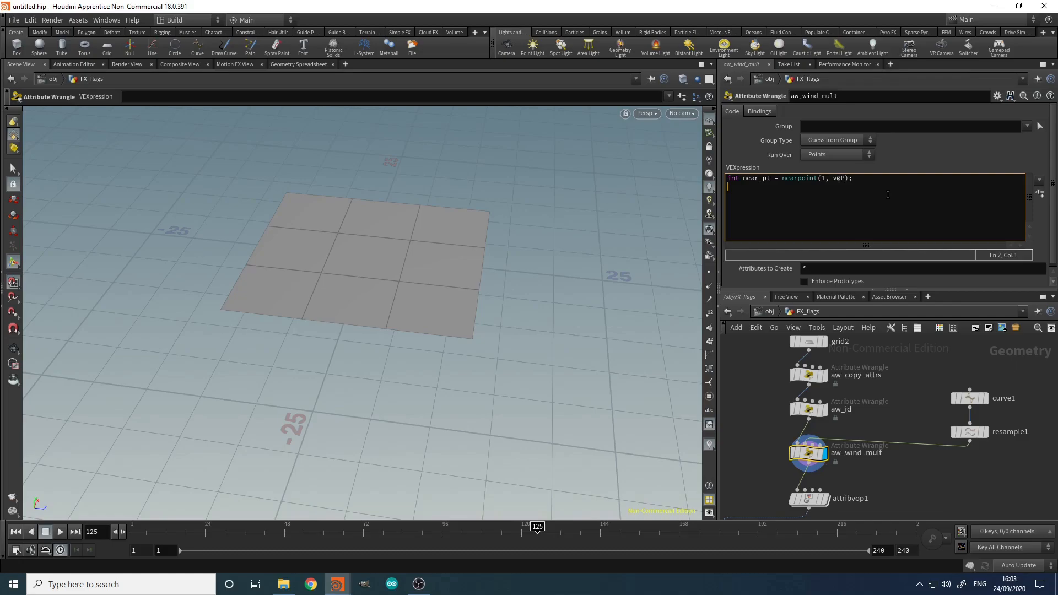
Step: Add lines reading the nearest point's pos and computing dist = distance(pos, v@P)
type("vector pos = point()")
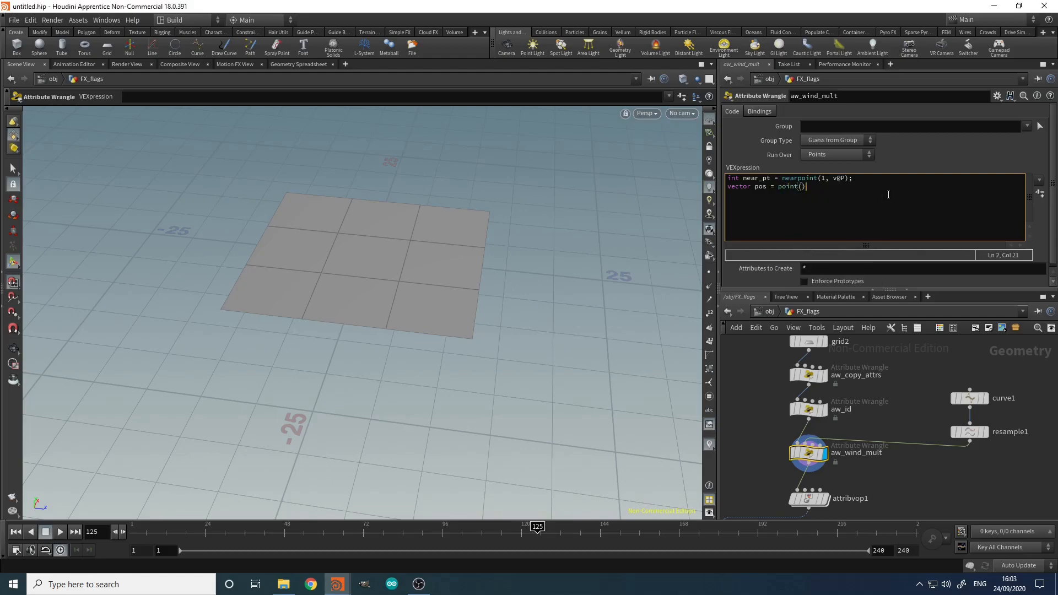
key("Left")
type("1, 'P', near_pt);")
key("Return")
type("float dist = distanc")
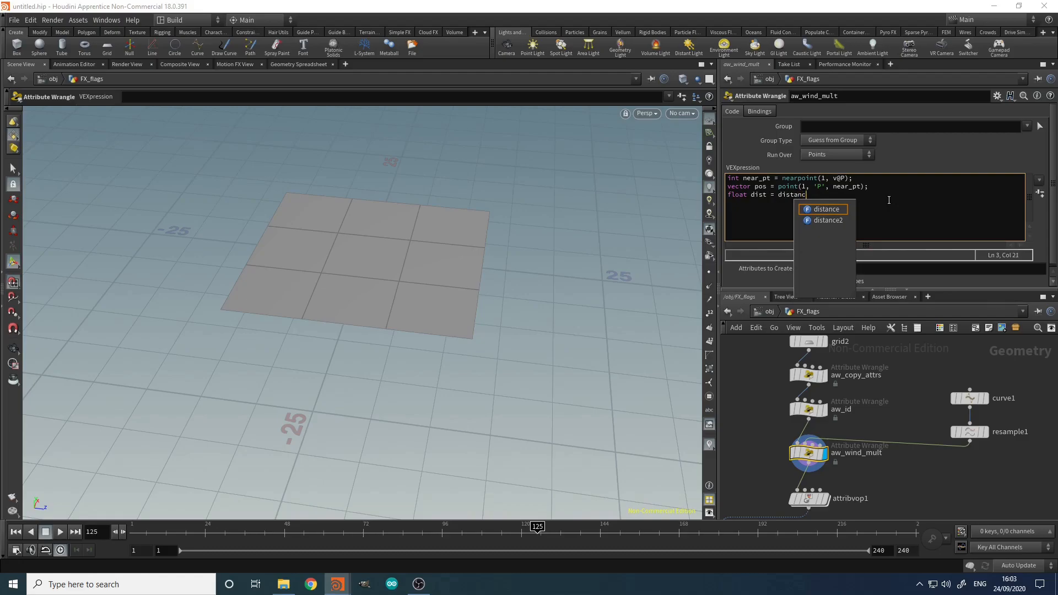
type("e(pos, ")
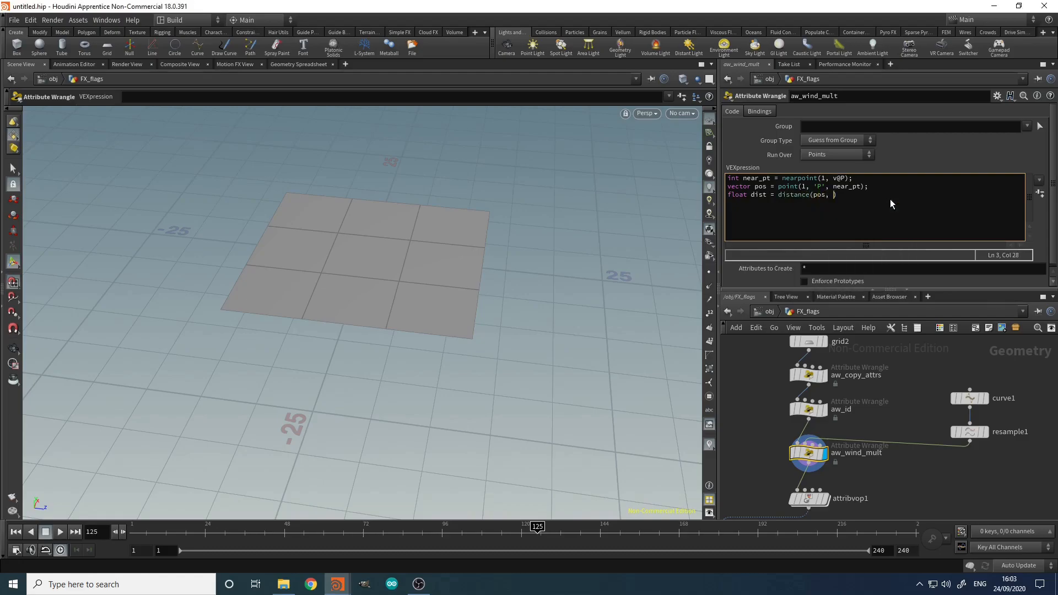
type("v@P);")
key("Return")
Step: Add 'float falloff = fit(dist, chf('min_dist'), chf('max_dist'), 1, 0);' to the code
type("loat falloff = fit")
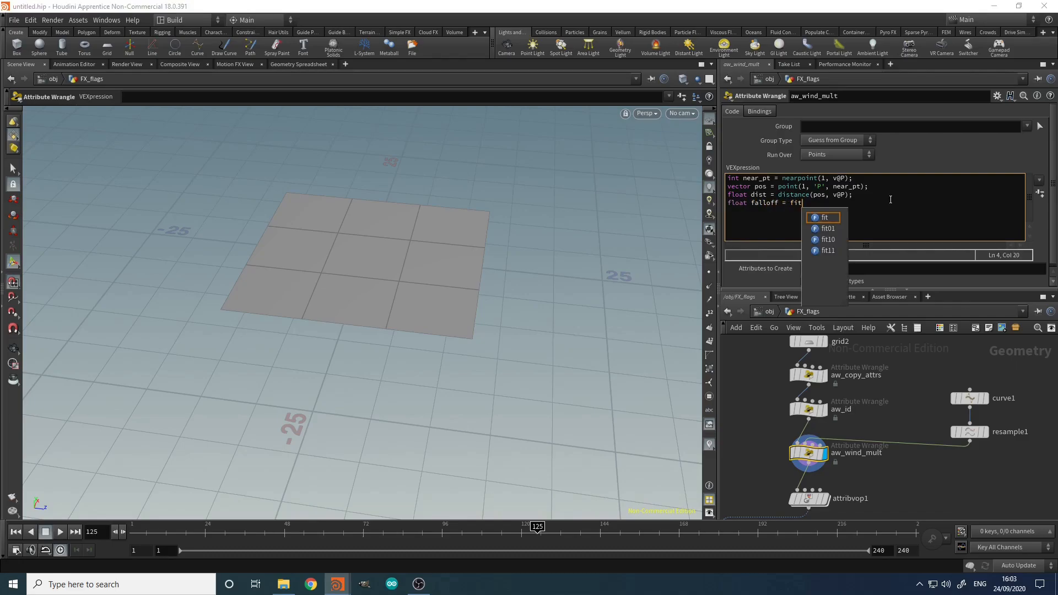
type("(dist")
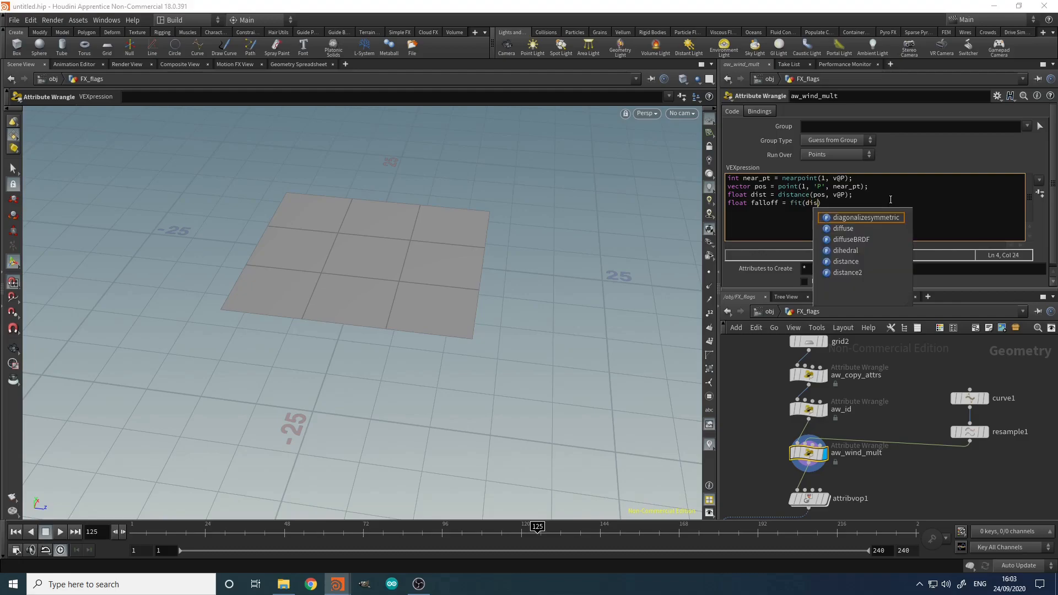
type(", chf(")
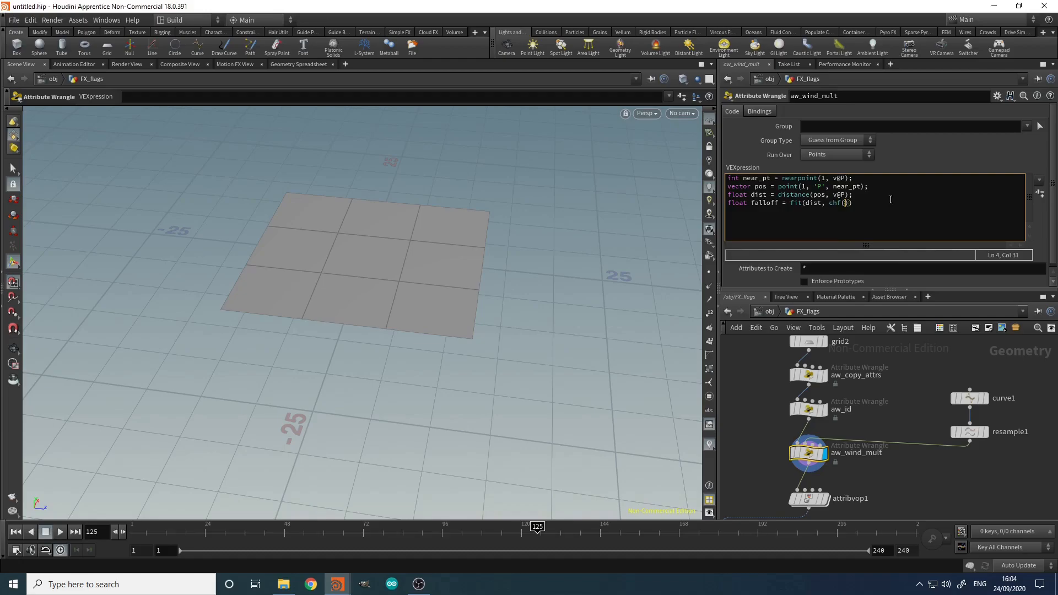
type("'min_dist'), chf('max_dist'")
type(",")
type("1, 0);")
key("Return")
Step: Write the f@wind_mult = fit01(falloff, min_mult, max_mult channels) line
type("f@wind_mult")
key("BackSpace")
key("BackSpace")
key("BackSpace")
type("lt = fit01()")
type("falloff, chf(''in_mult")
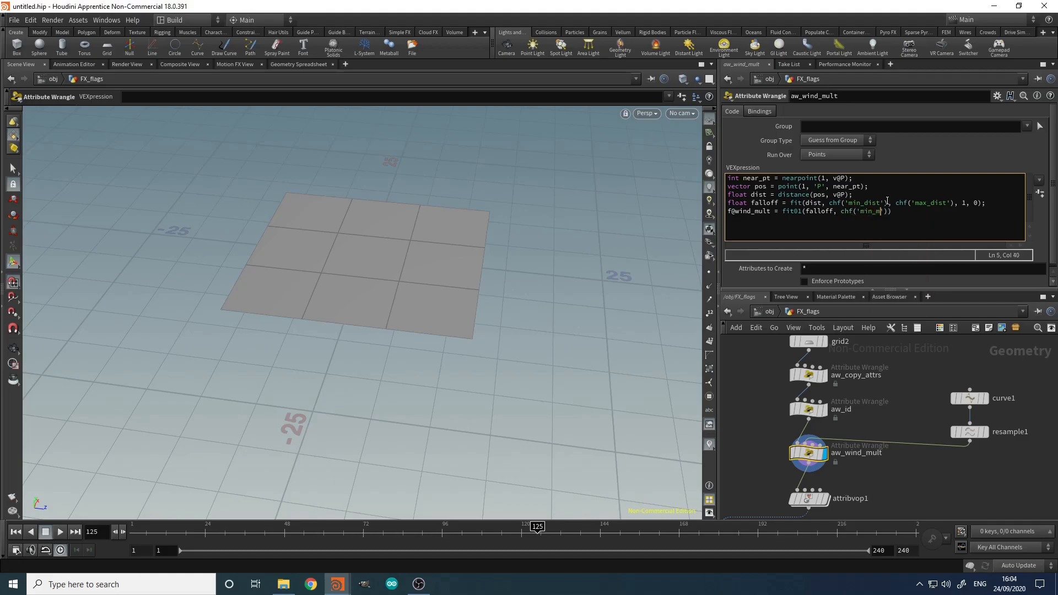
type("), chf('max_mult'));")
Step: Create spare parameters for the code's channels and set Max Dist to 25
left_click(1041, 194)
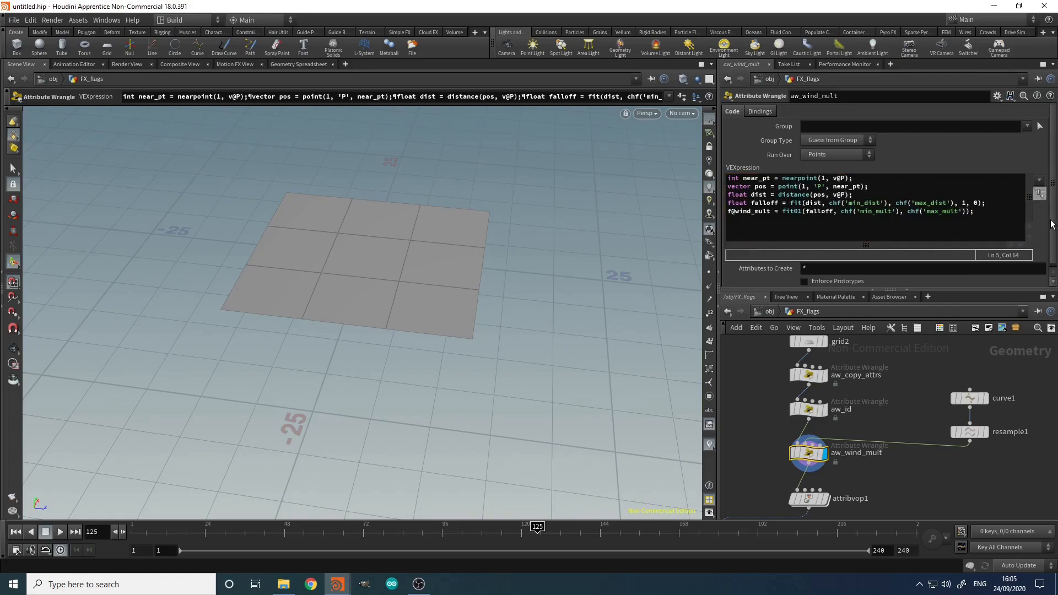
scroll(1039, 231, "down", 3)
left_click_drag(806, 241, 728, 244)
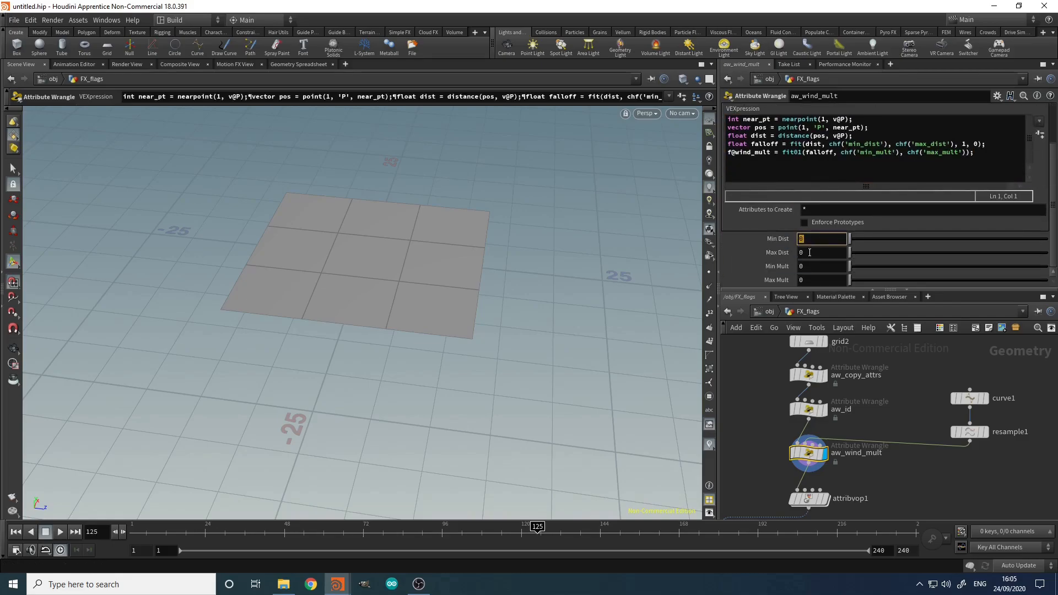
left_click_drag(809, 252, 755, 252)
type("25")
key("Return")
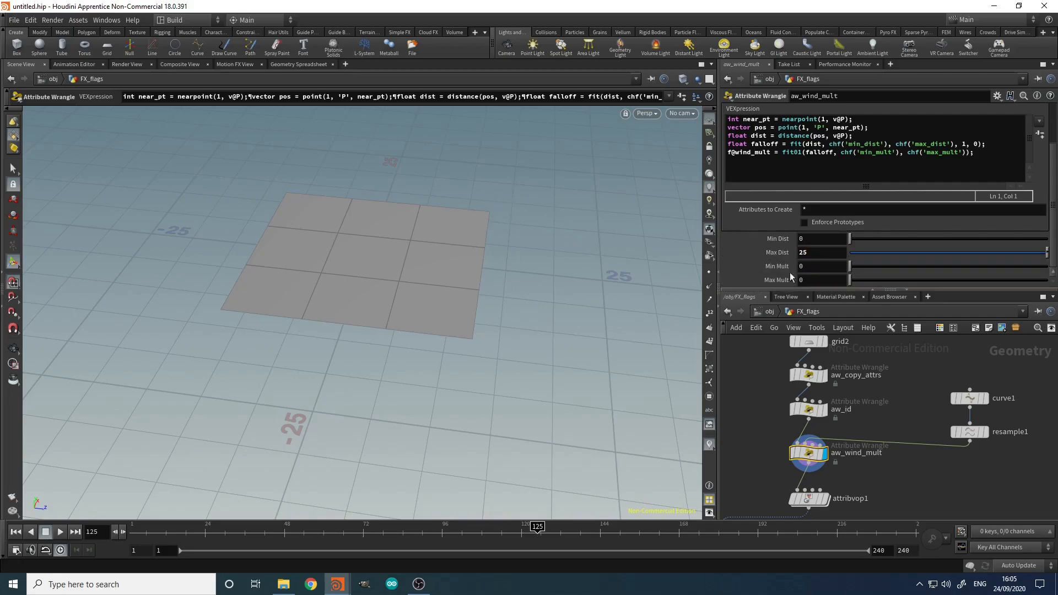
Step: Set Min Mult 0.75 and Max Mult 1.25, then check per-point wind_mult in the Geometry Spreadsheet
left_click(822, 267)
type("0.75")
key("Return")
left_click(829, 281)
type("1.25")
key("Return")
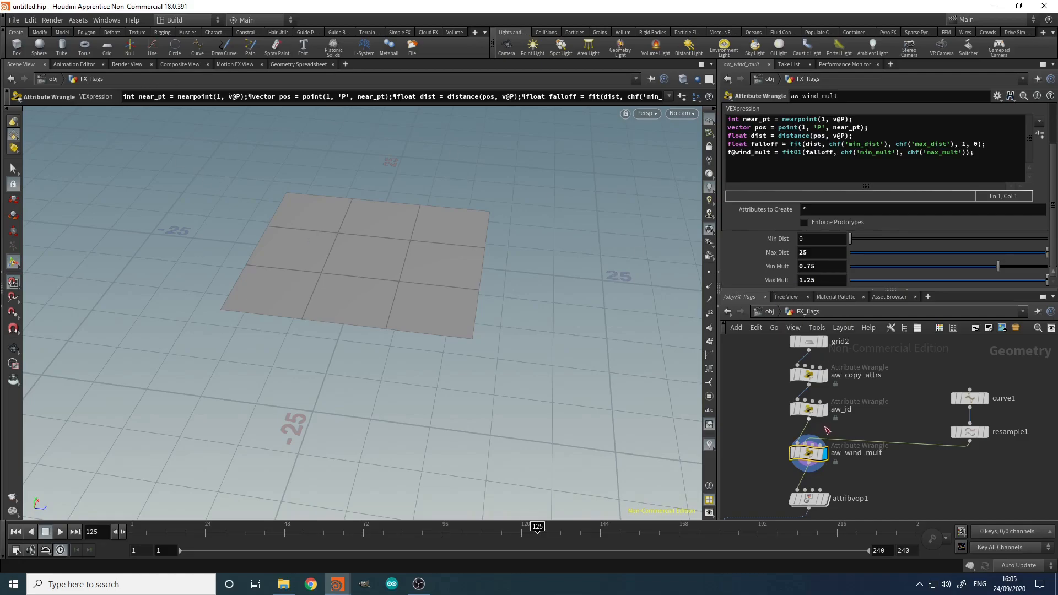
left_click(298, 65)
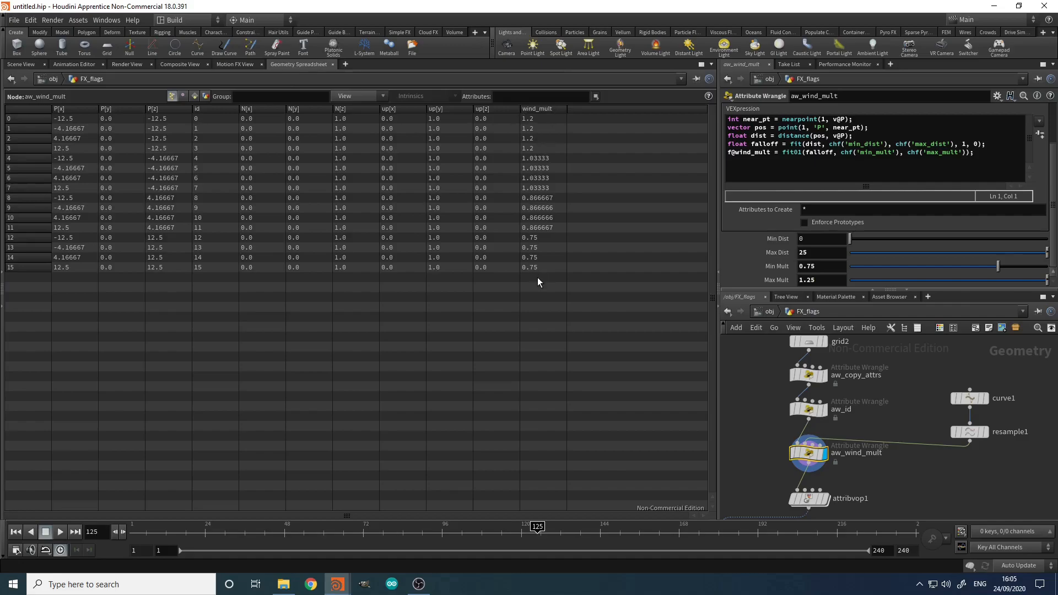
Step: Find copytopoints1 and av_curve in the network and dive into av_curve
left_click(22, 65)
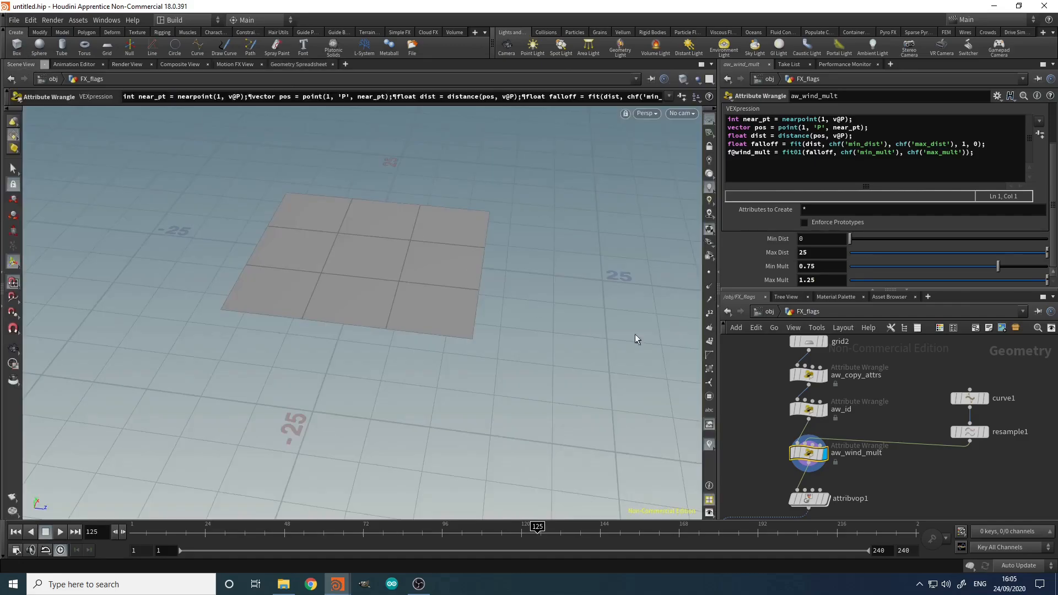
middle_click_drag(892, 489, 925, 412)
scroll(924, 413, "down", 5)
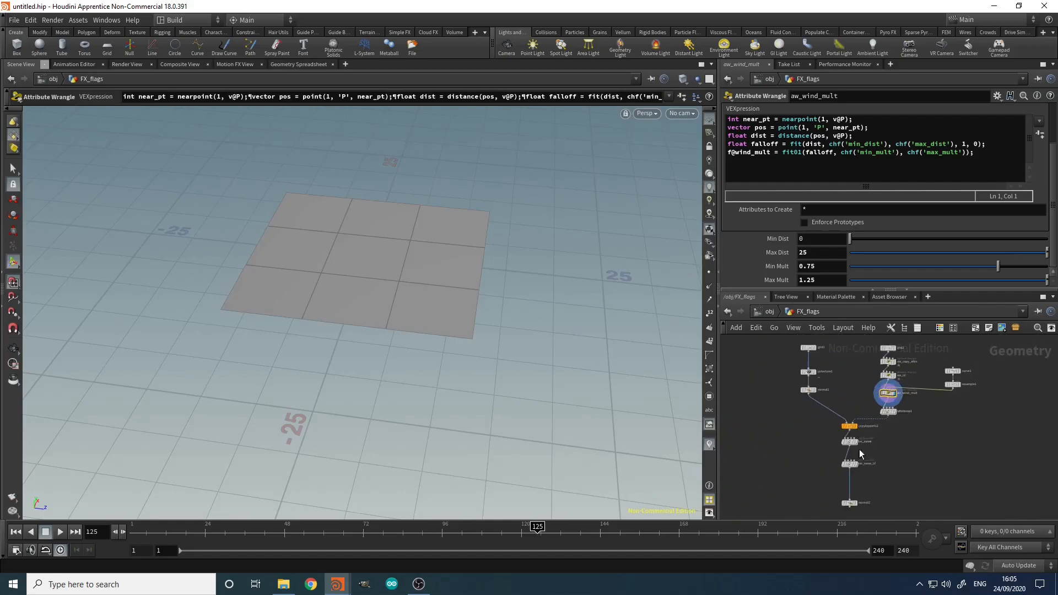
scroll(852, 456, "up", 5)
middle_click_drag(932, 472, 905, 448)
scroll(906, 448, "down", 1)
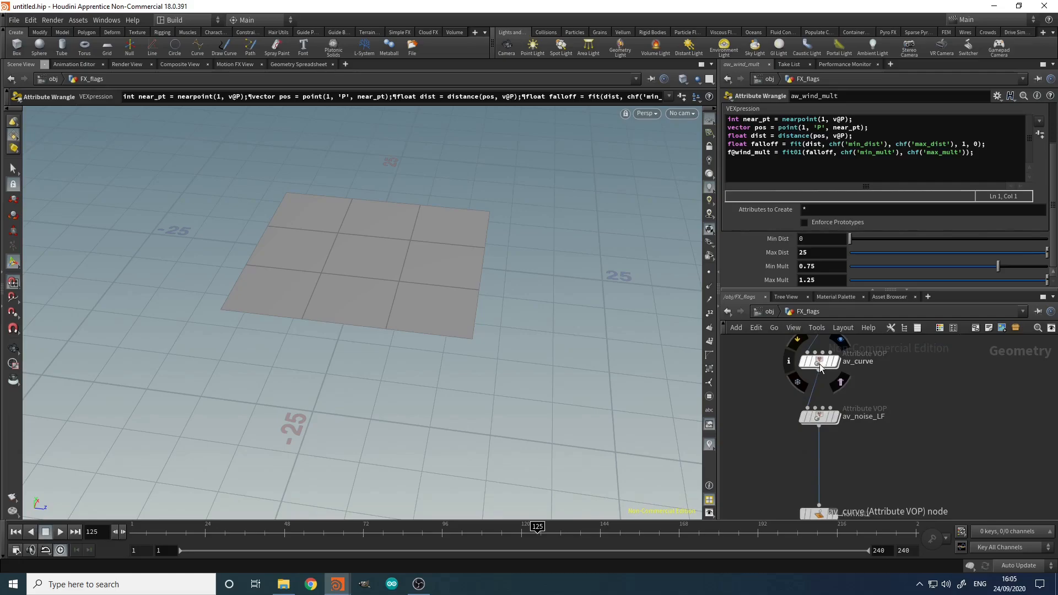
middle_click_drag(874, 389, 895, 443)
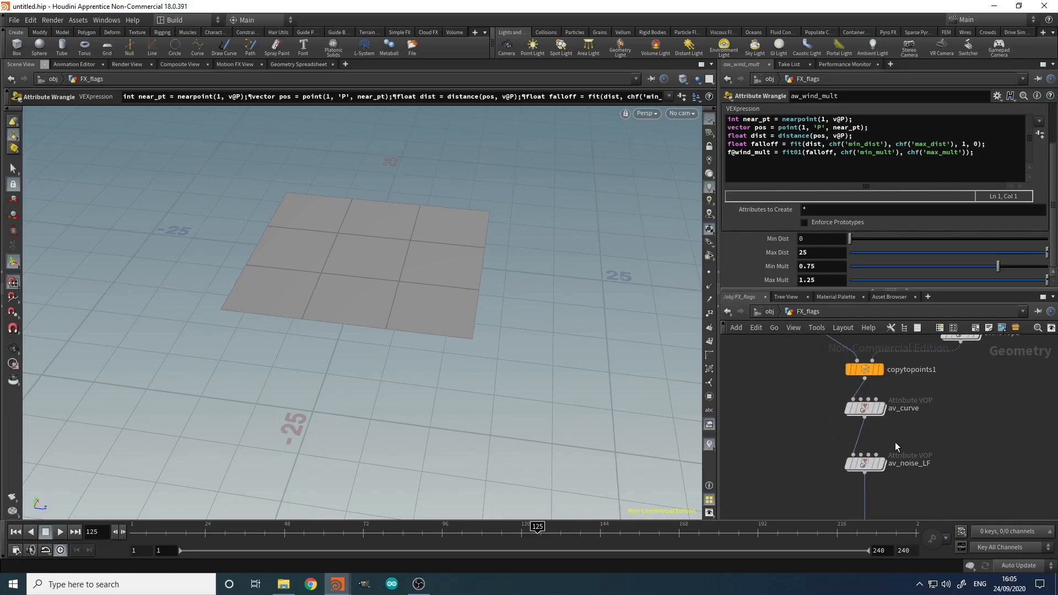
double_click(865, 409)
Step: Rearrange geometryvopglobal1 and line add2 up under vecgetcompon1
middle_click_drag(804, 442, 797, 477)
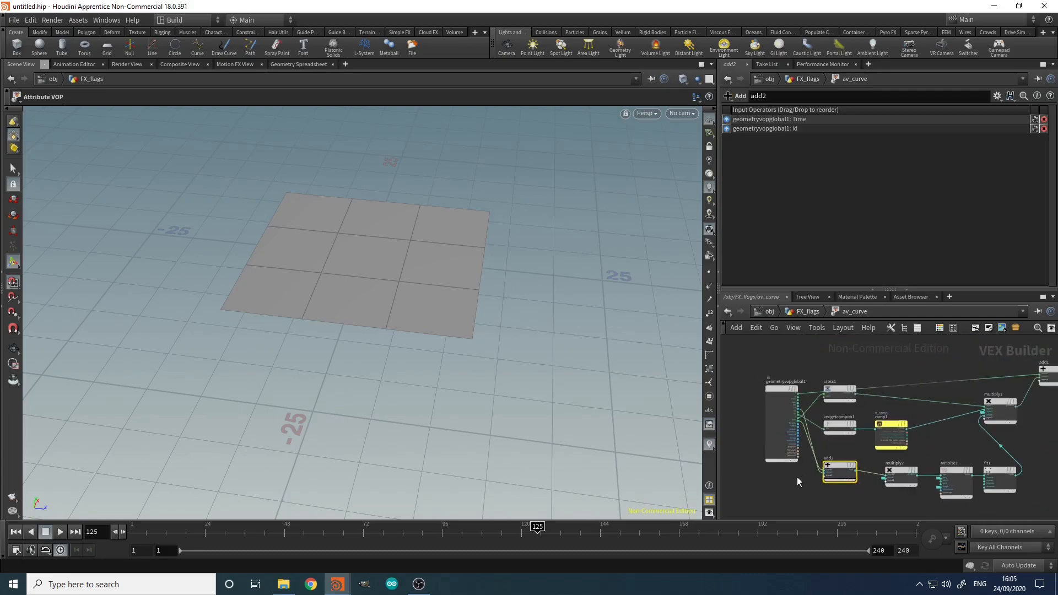
scroll(797, 476, "down", 2)
mouse_move(750, 352)
left_mouse_down()
mouse_move(723, 342)
mouse_move(755, 381)
mouse_move(764, 362)
left_mouse_up()
middle_click_drag(811, 474, 767, 378)
scroll(890, 444, "up", 2)
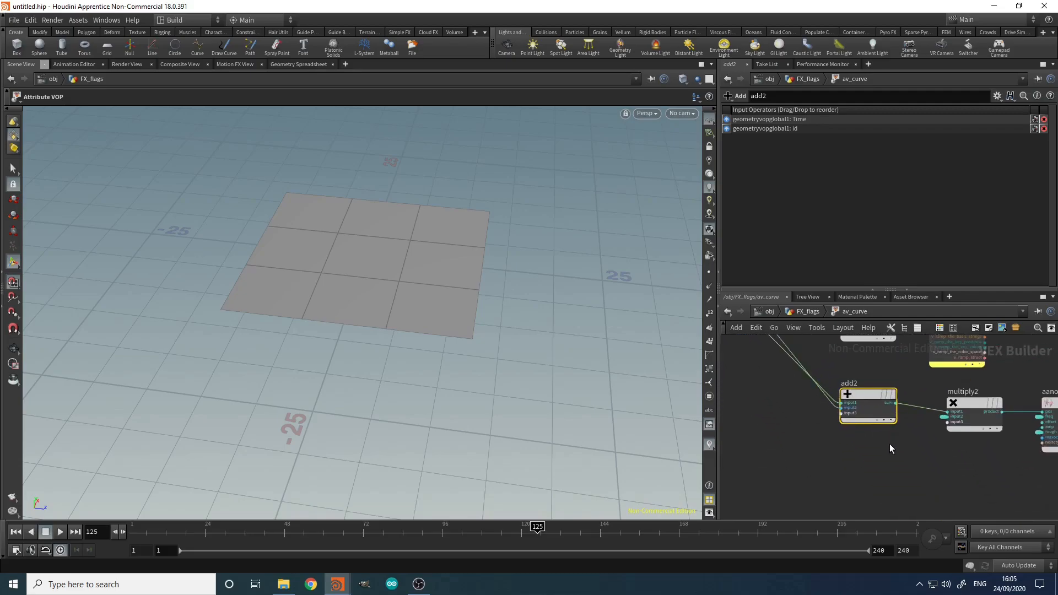
middle_click_drag(929, 368, 950, 464)
scroll(950, 465, "down", 5)
scroll(950, 465, "up", 2)
scroll(878, 455, "up", 2)
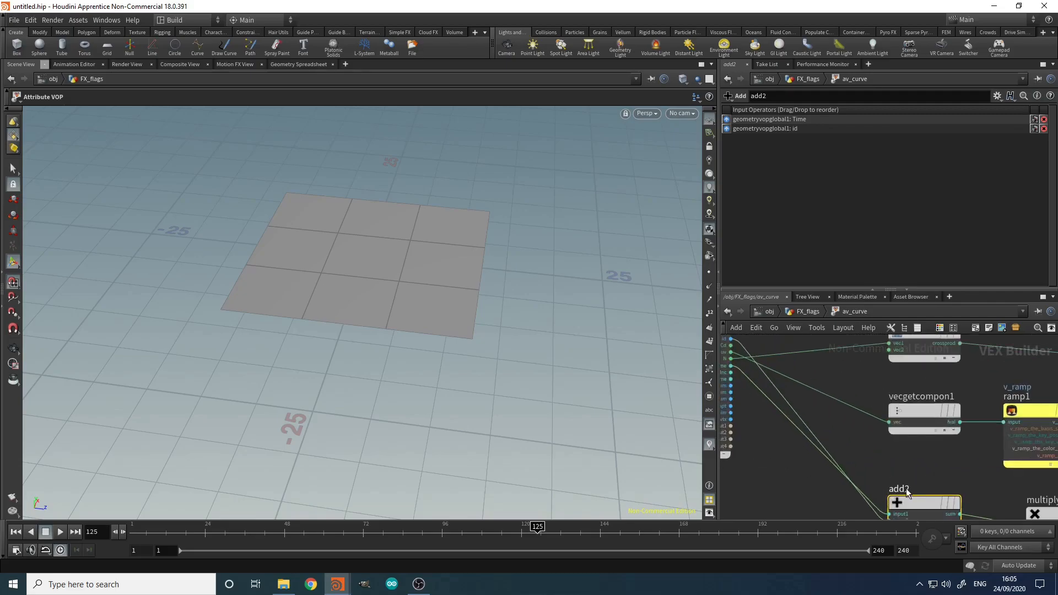
middle_click_drag(898, 462, 845, 410)
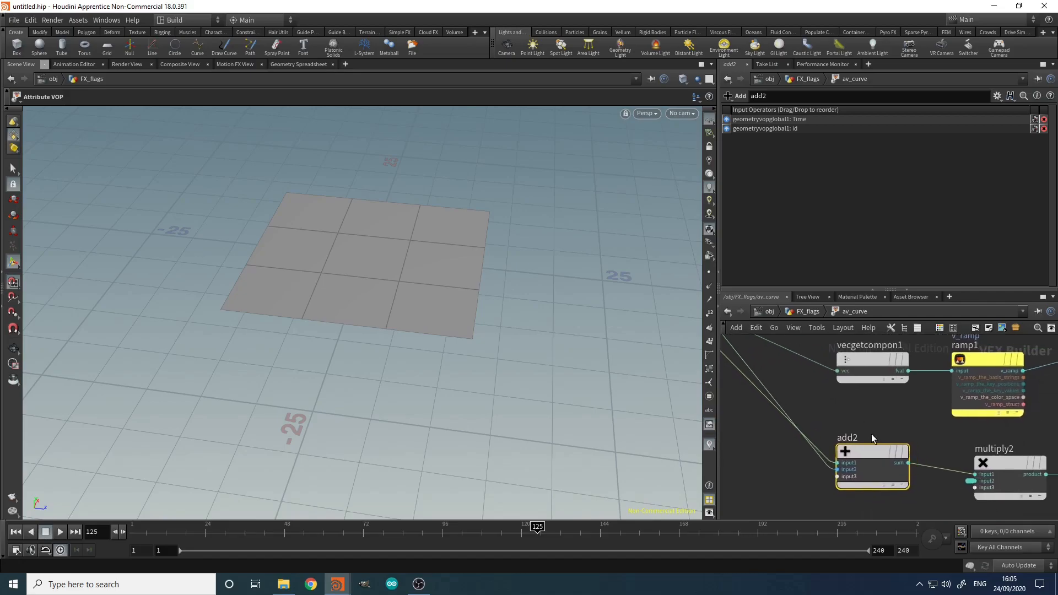
mouse_move(875, 452)
left_mouse_down()
mouse_move(920, 450)
mouse_move(875, 458)
left_mouse_up()
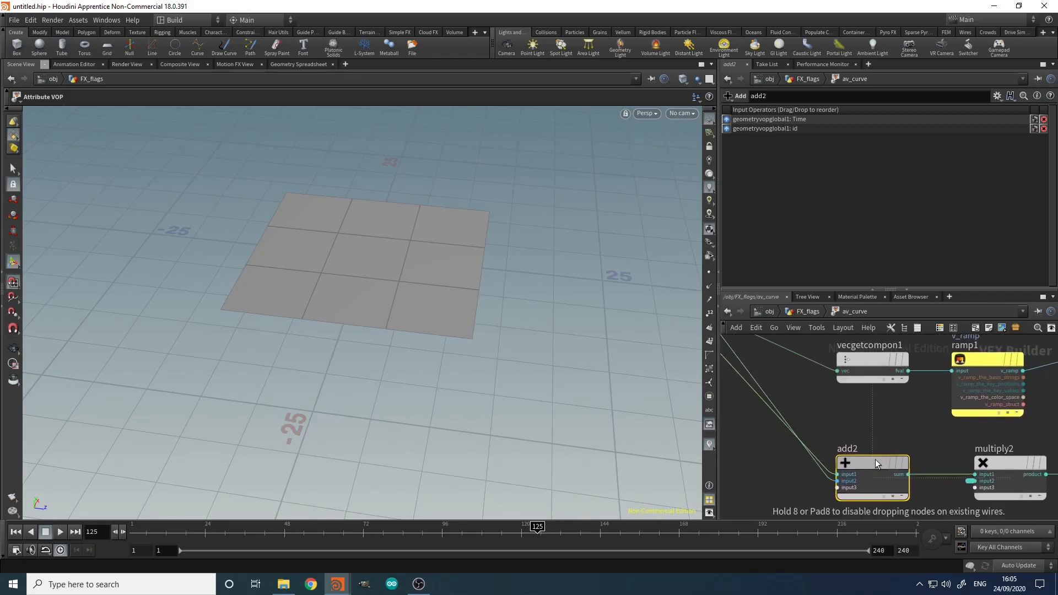
middle_click_drag(779, 475, 857, 494)
Step: Insert a Multiply node (multiply3) on the Time-to-add2 wire, placed beside add2
key("Tab")
type("mult")
key("Return")
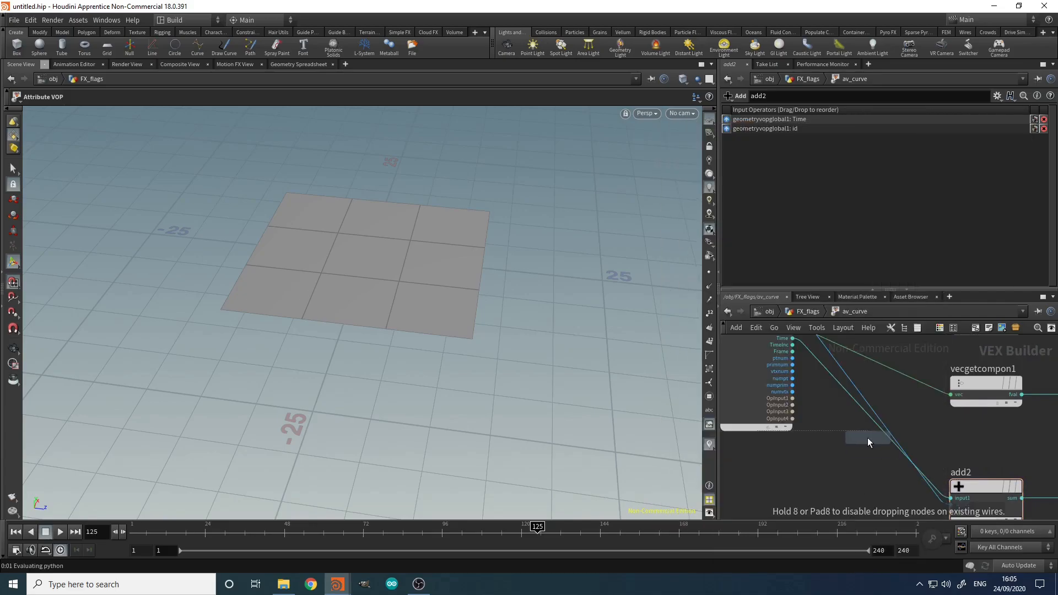
left_click(834, 376)
left_click_drag(891, 376, 864, 481)
middle_click_drag(800, 487, 869, 429)
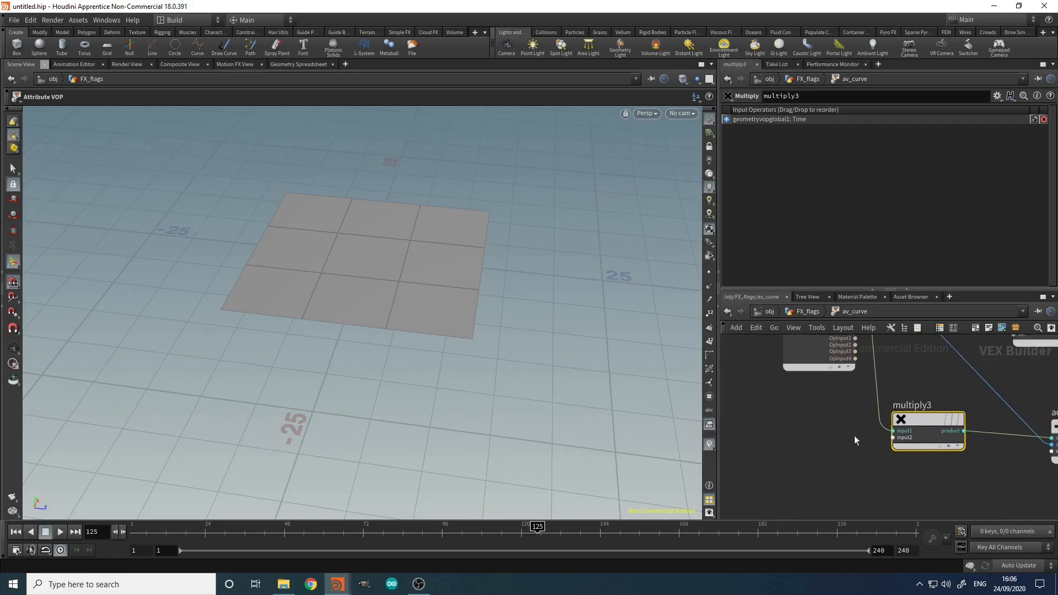
Step: Add a Bind node named wind_mult
key("Tab")
type("bind")
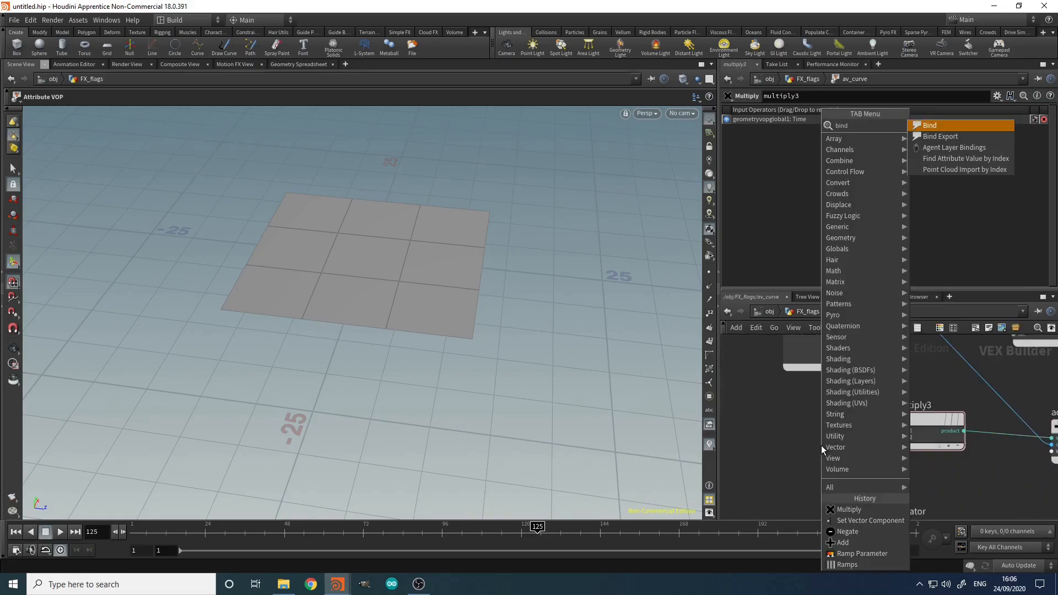
key("Return")
left_click(821, 445)
left_click_drag(863, 112, 739, 139)
type("wind_mult")
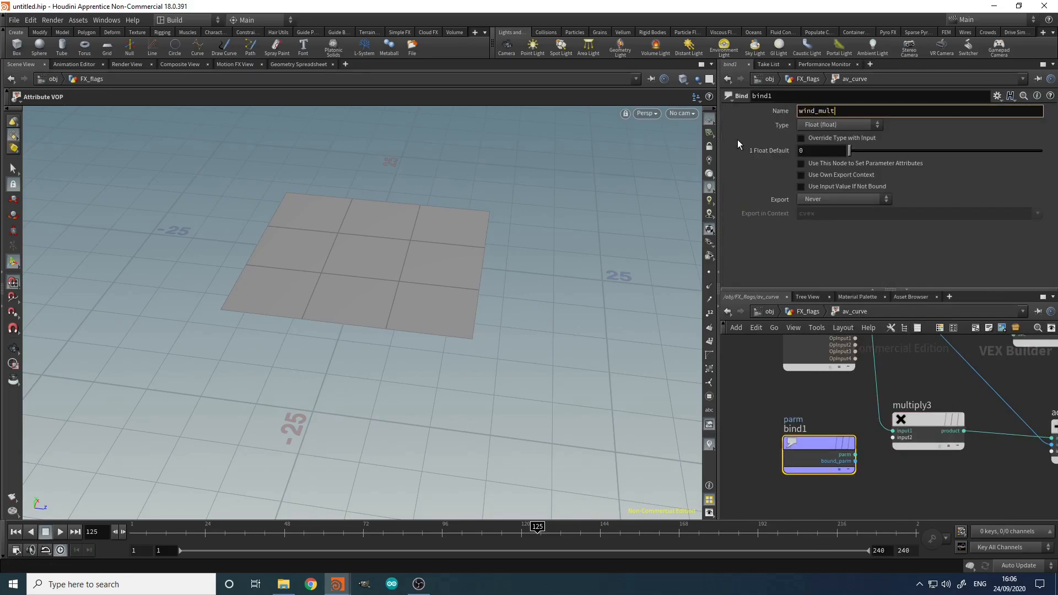
key("Return")
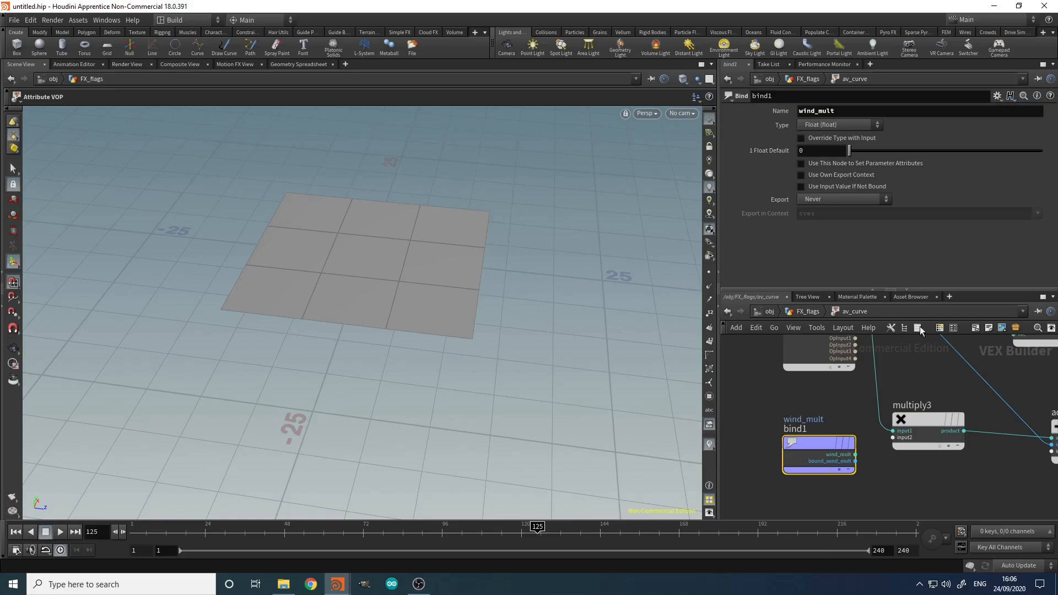
Step: Wire wind_mult into multiply3's second input and copy the Bind node
left_click(855, 455)
left_click(893, 438)
mouse_move(763, 408)
left_mouse_down()
mouse_move(893, 483)
mouse_move(762, 414)
left_mouse_up()
left_click(857, 495)
key("ctrl+c")
Step: Locate multiply1 near add1 and geometryvopoutput1 at the end of the network
middle_click_drag(964, 490, 747, 464)
scroll(746, 465, "down", 3)
scroll(1016, 491, "up", 1)
scroll(1016, 491, "up", 1)
middle_click_drag(1016, 491, 915, 487)
scroll(915, 487, "down", 4)
scroll(935, 402, "up", 3)
middle_click_drag(1001, 422, 1025, 434)
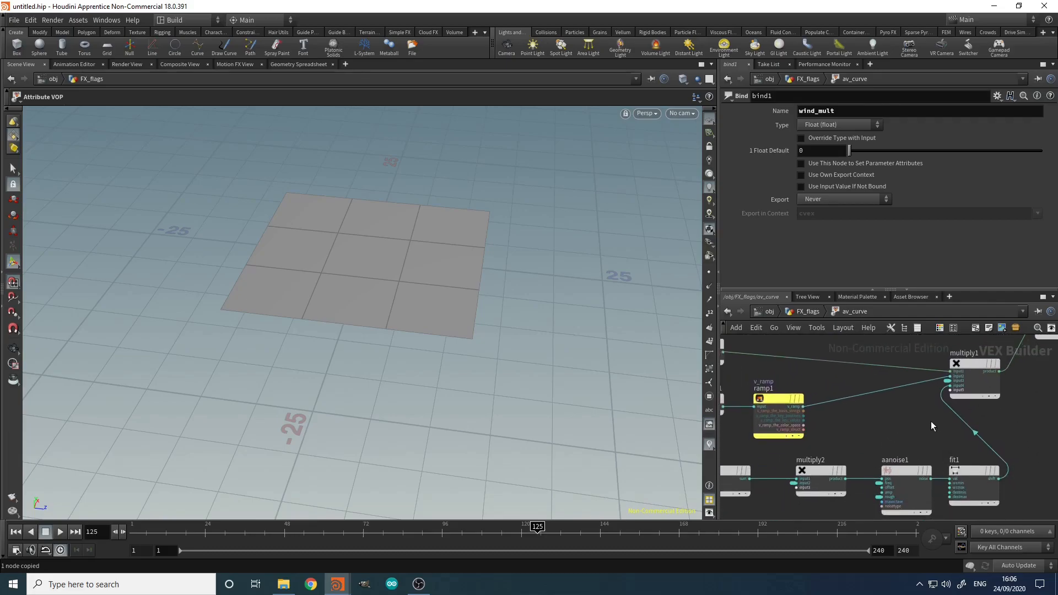
scroll(926, 471, "down", 4)
left_click_drag(1022, 393, 1014, 449)
Step: Paste a second wind_mult Bind and wire it toward multiply1
middle_click_drag(998, 447, 995, 367)
left_click(936, 469)
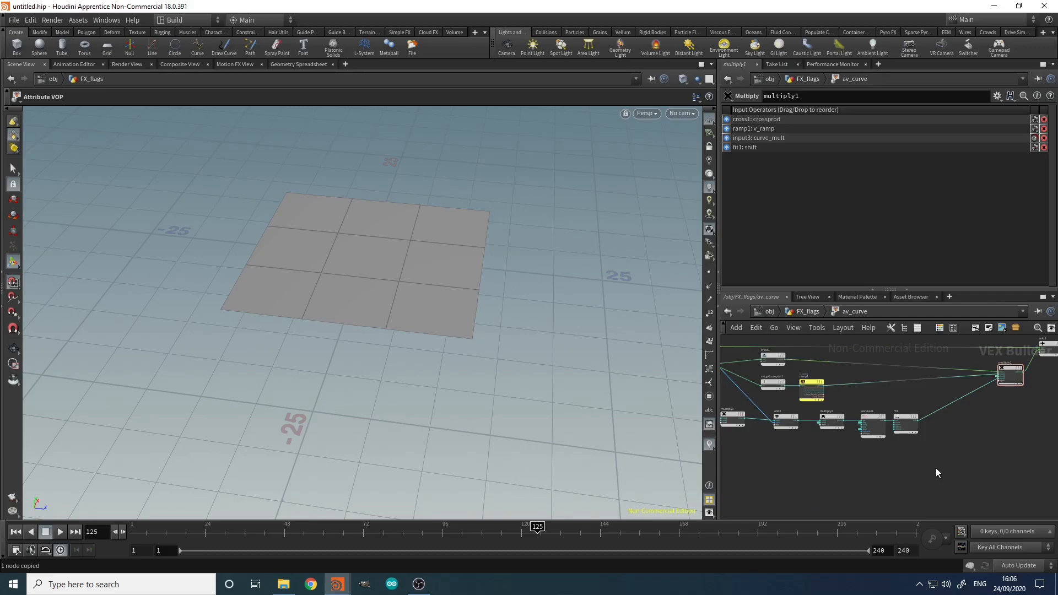
key("ctrl+v")
scroll(952, 464, "up", 5)
left_click(944, 478)
scroll(986, 444, "down", 5)
scroll(1026, 431, "up", 5)
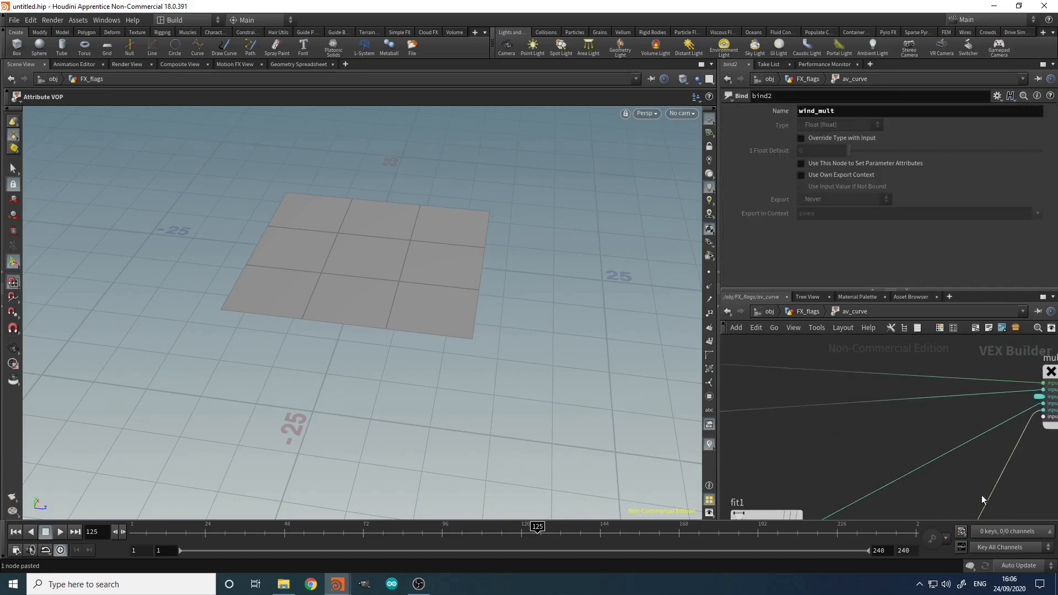
middle_click_drag(955, 496, 956, 441)
Step: Back in FX_flags, display av_curve's result and orbit closer to the flag grid
key("u")
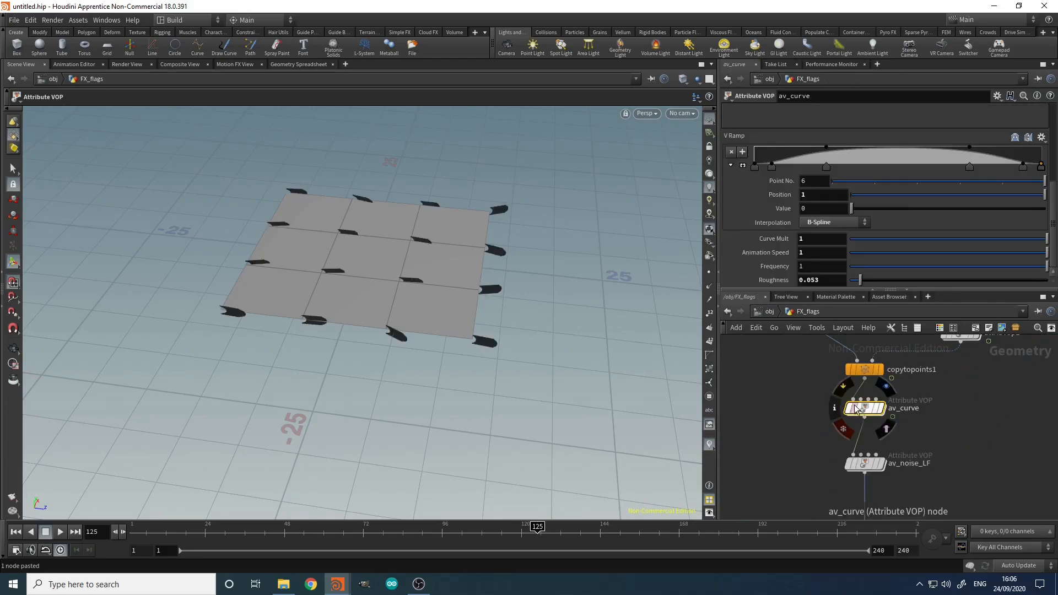
left_click(882, 409)
left_click_drag(515, 323, 538, 293, "alt")
key("Escape")
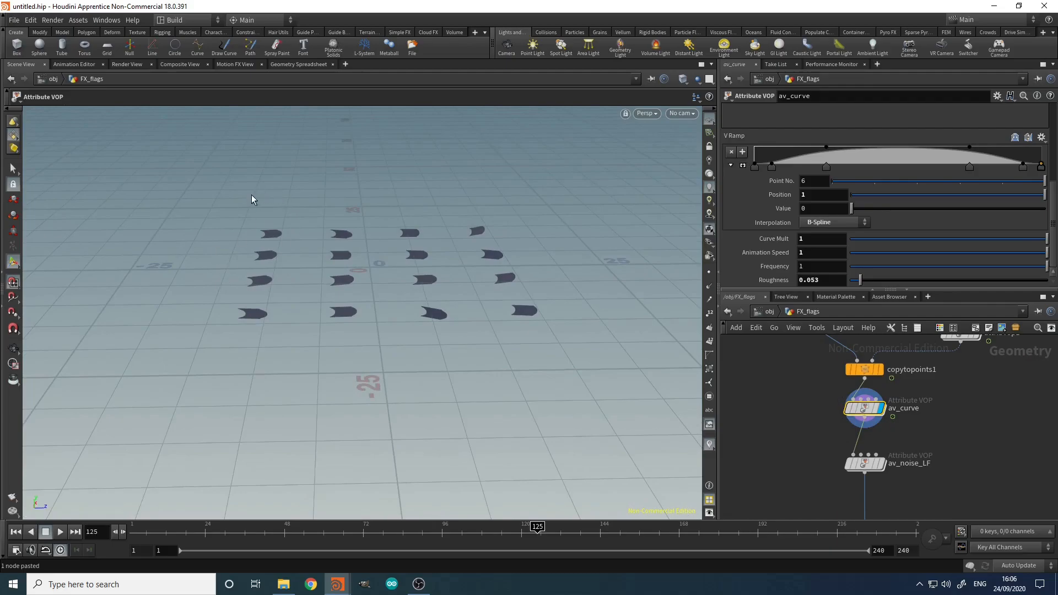
right_click_drag(260, 289, 308, 288, "alt")
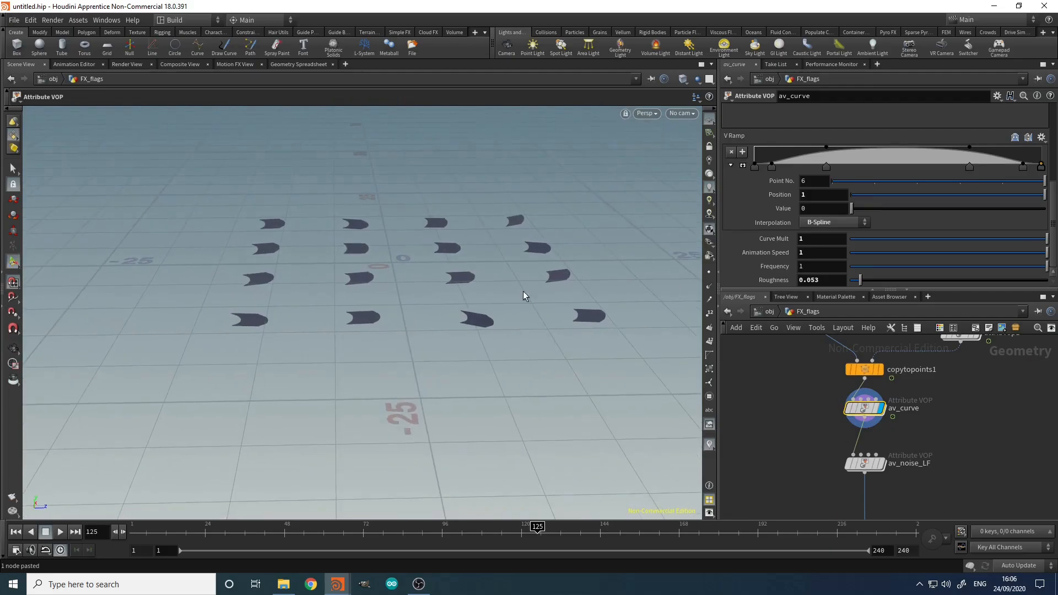
Step: Set aw_wind_mult's Min Mult to 0 as a test
middle_click_drag(1016, 391, 948, 504)
middle_click_drag(1007, 435, 931, 450)
scroll(980, 435, "up", 1)
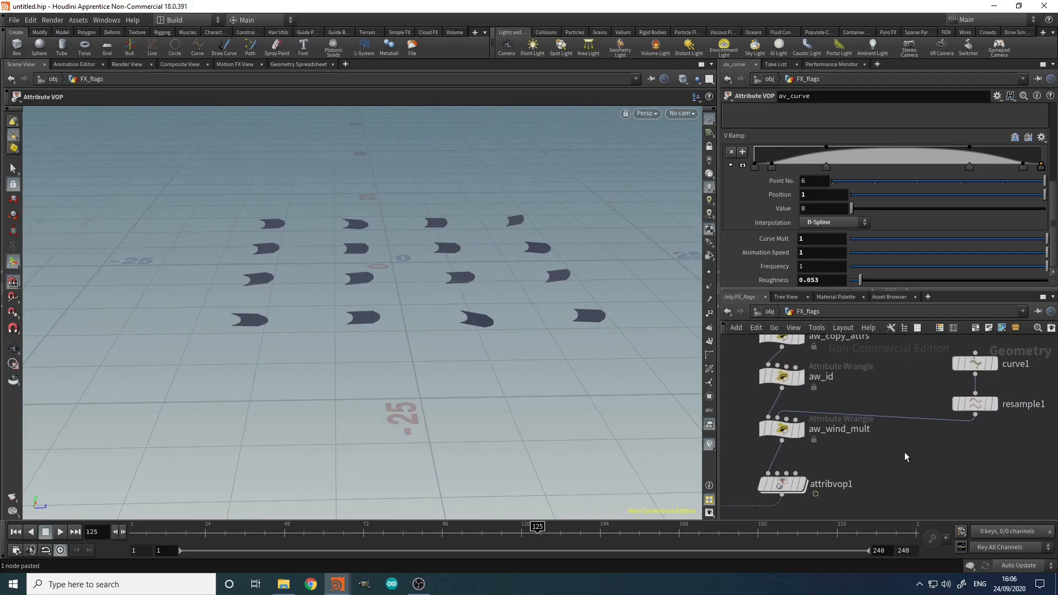
left_click(794, 430)
double_click(829, 266)
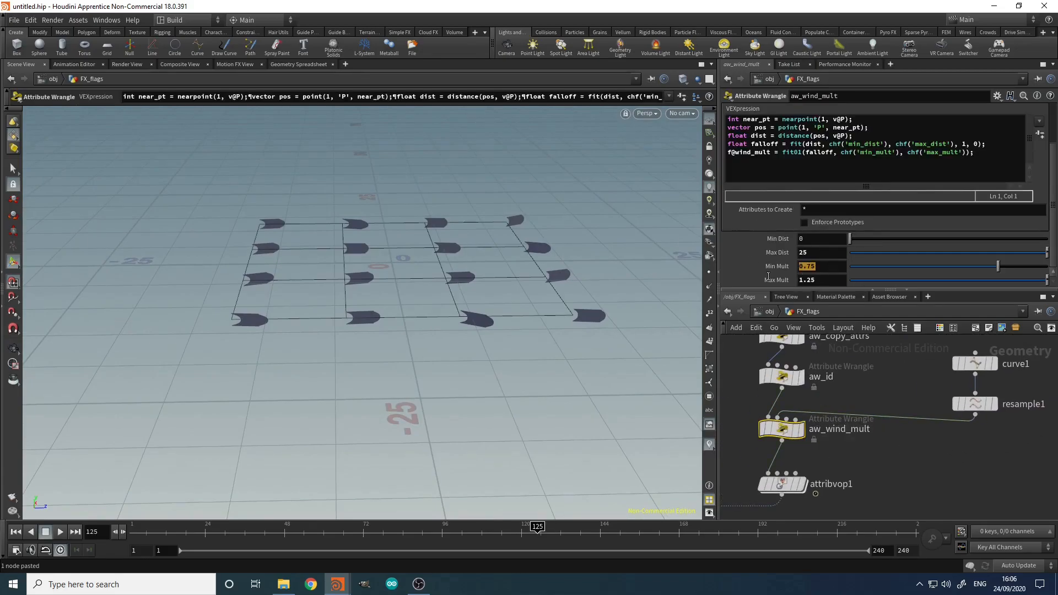
type("0")
key("Return")
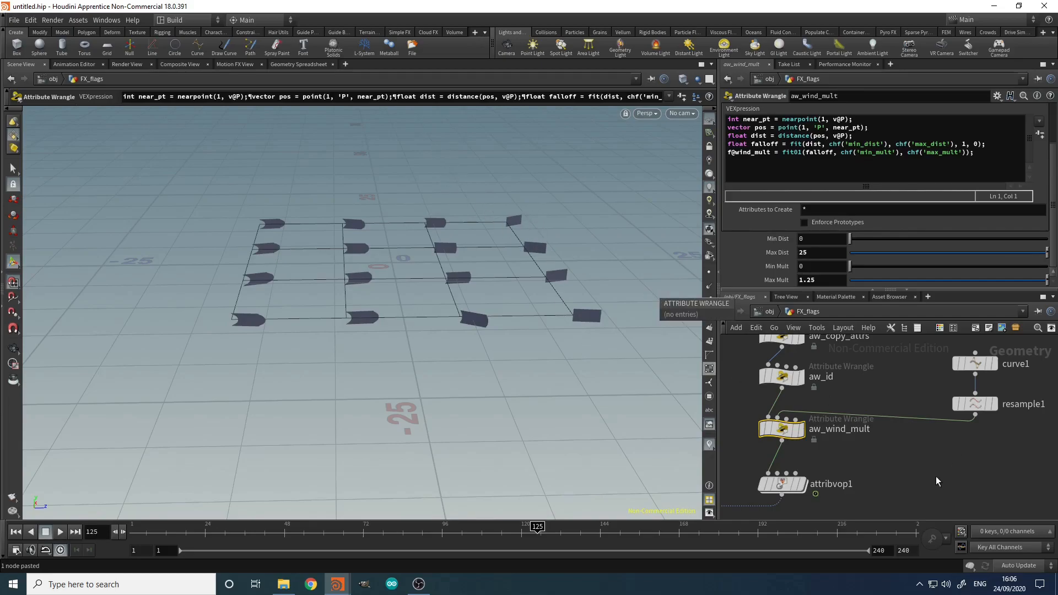
Step: Restore aw_wind_mult's Min Mult to 0.75
double_click(813, 268)
type("0.75")
key("Return")
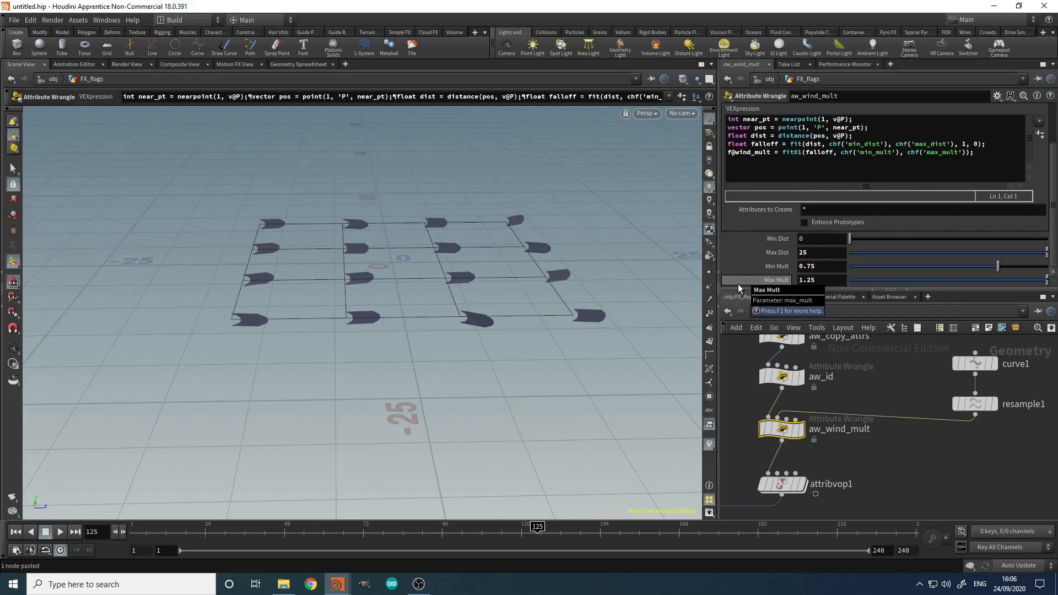
middle_click_drag(875, 479, 943, 429)
left_click(885, 478)
middle_click_drag(885, 478, 901, 373)
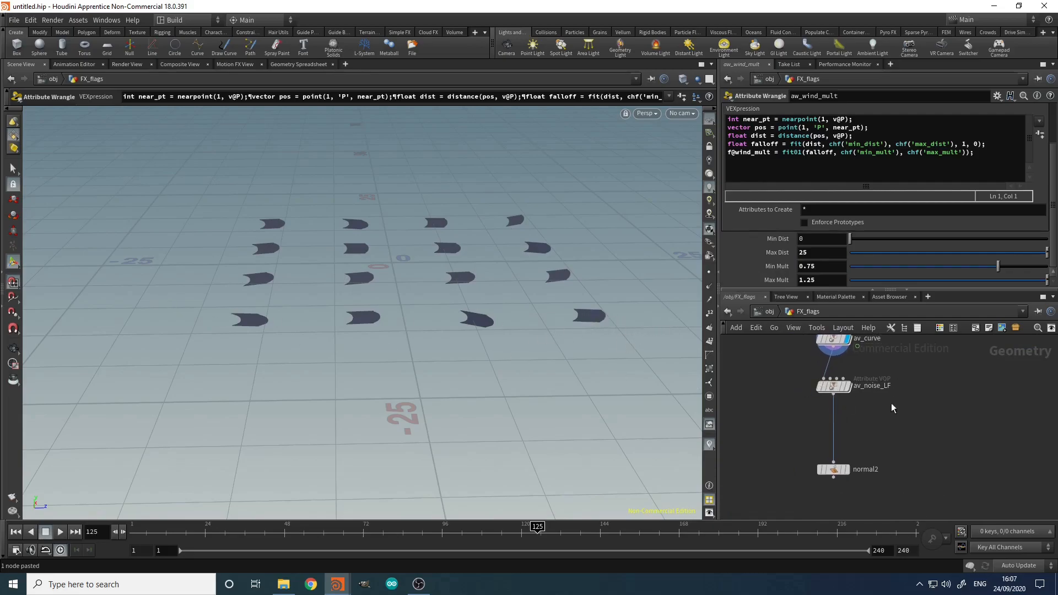
Step: Enter av_noise_LF and move the anim_position input down near negate1
double_click(835, 386)
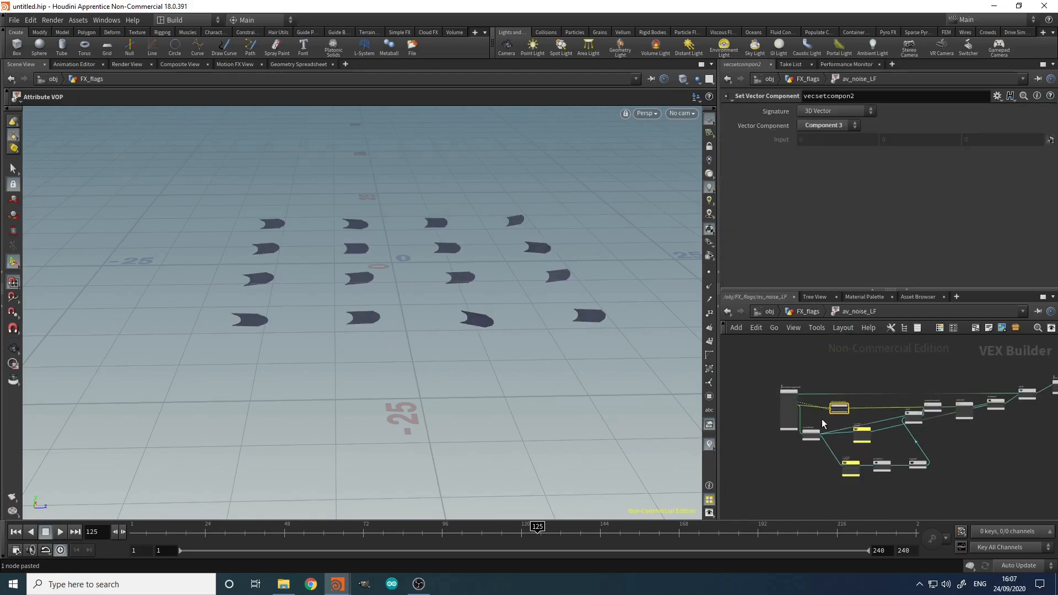
scroll(798, 469, "down", 4)
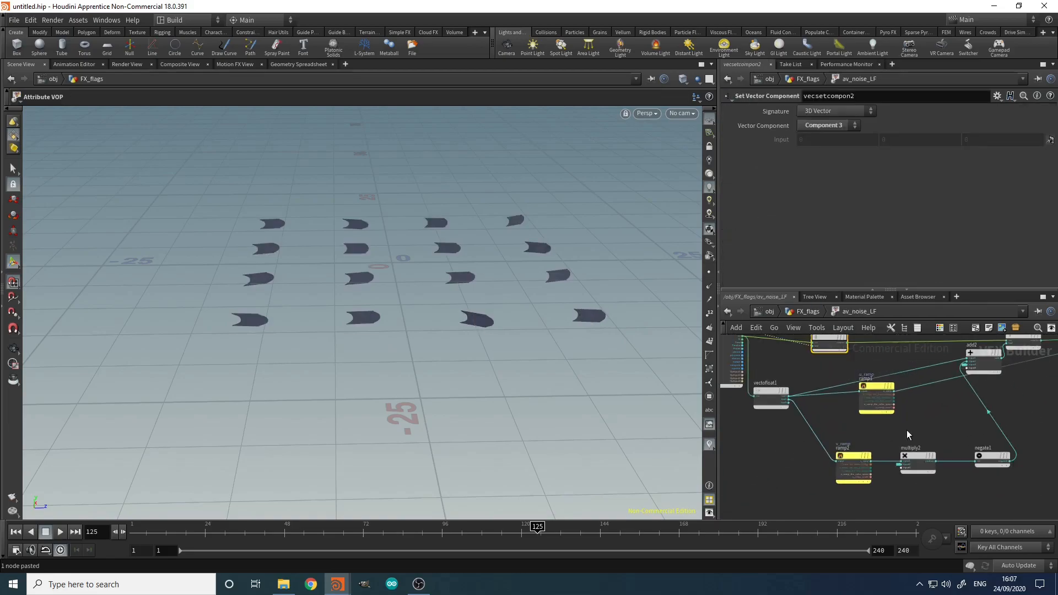
scroll(919, 415, "up", 2)
middle_click_drag(912, 436, 835, 443)
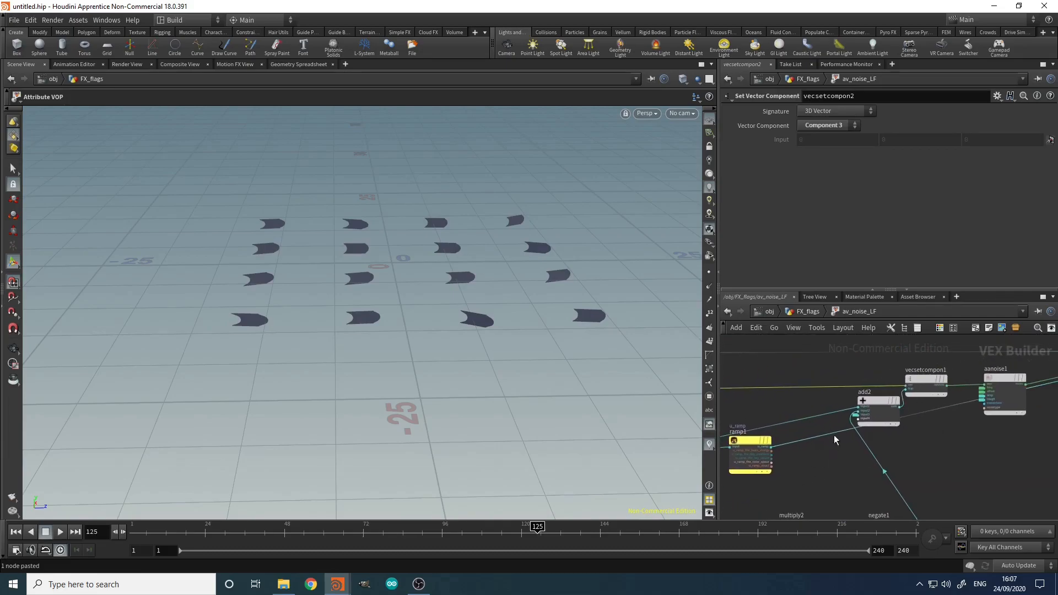
scroll(835, 443, "up", 3)
left_click(848, 413)
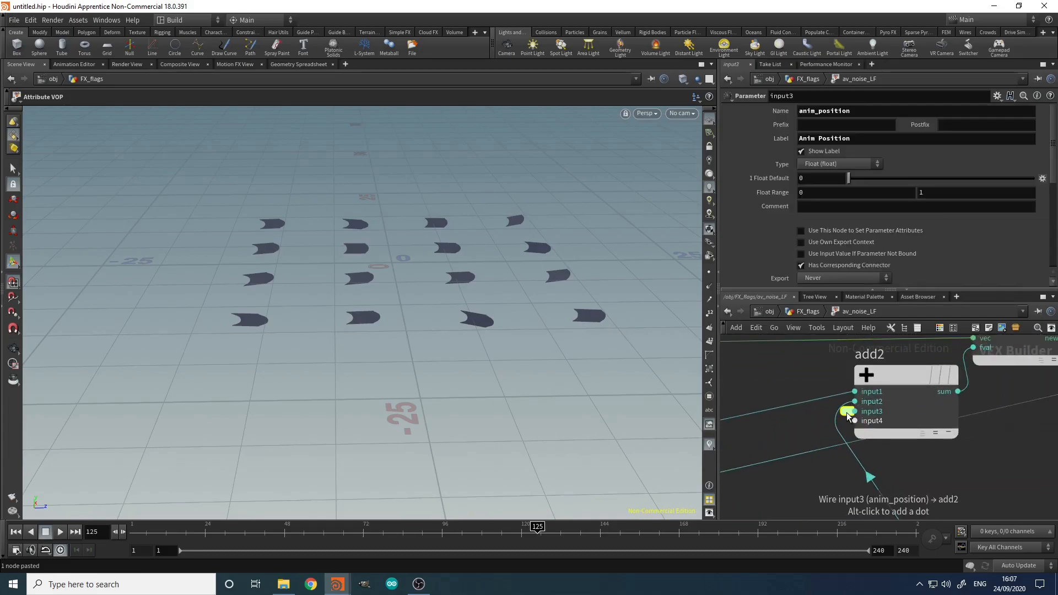
scroll(848, 415, "down", 5)
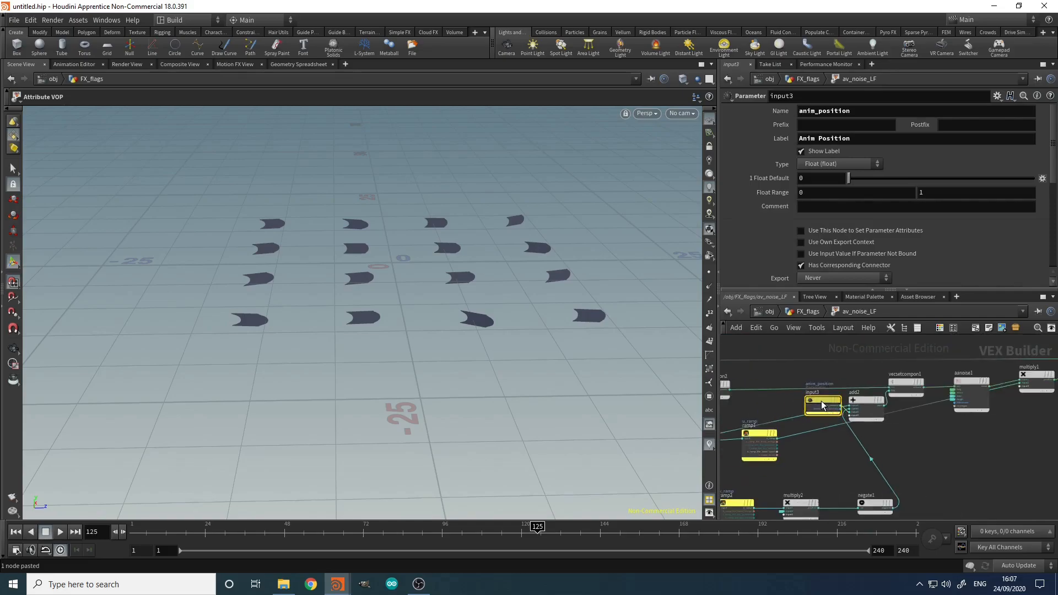
left_click_drag(845, 437, 945, 505)
middle_click_drag(934, 444, 883, 422)
Step: Shift add2 and its downstream chain right, leaving anim_position below negate1
scroll(884, 422, "down", 3)
middle_click_drag(1029, 385, 986, 442)
left_click_drag(1018, 388, 939, 447)
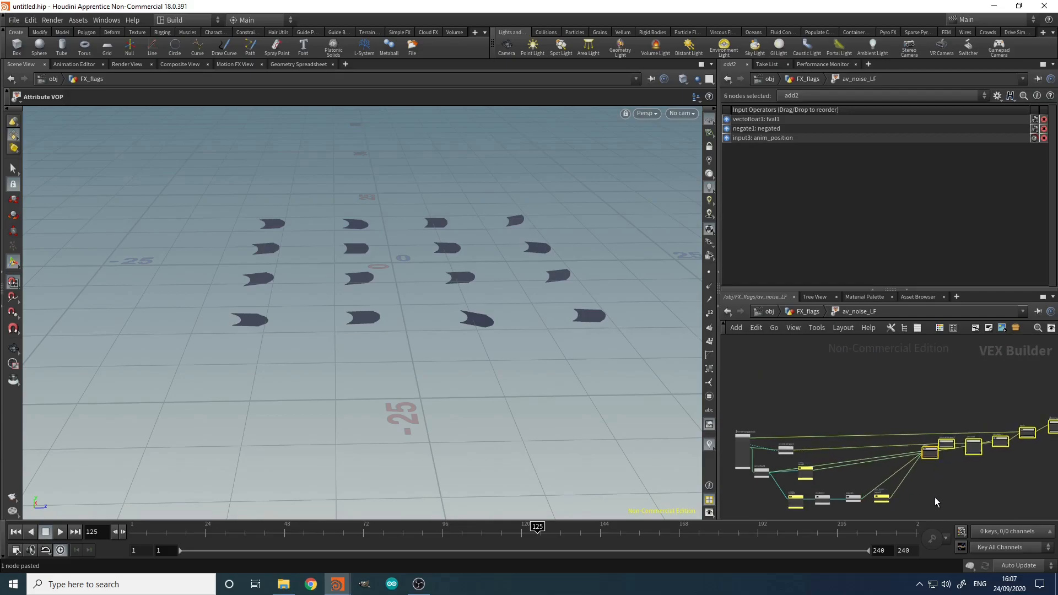
middle_click_drag(893, 499, 899, 438)
left_click_drag(889, 436, 861, 459)
scroll(882, 465, "up", 5)
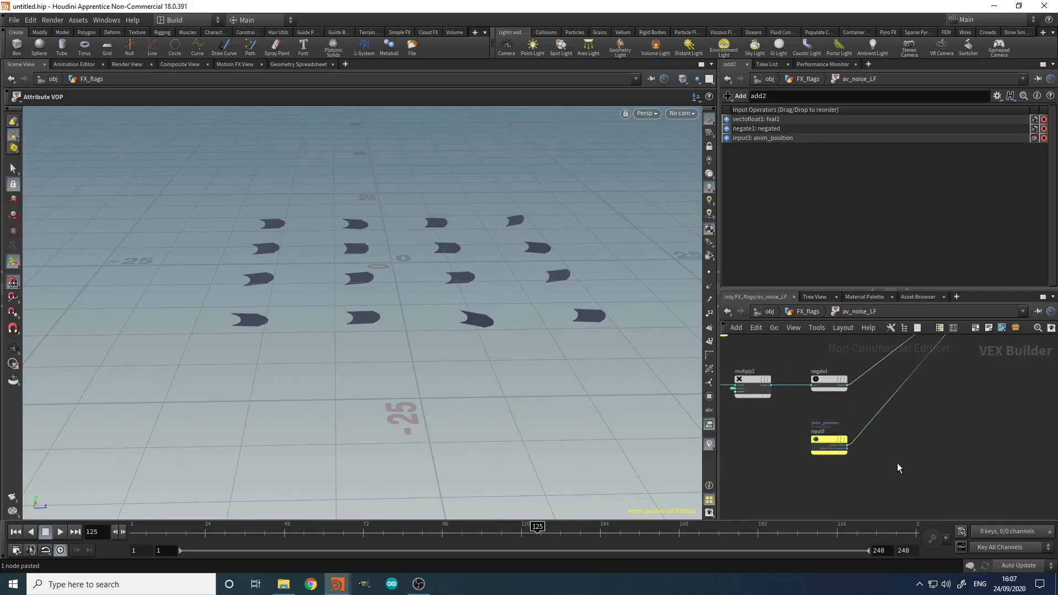
Step: Insert a Multiply node (multiply3) on the anim_position wire
key("Tab")
type("mult")
key("Return")
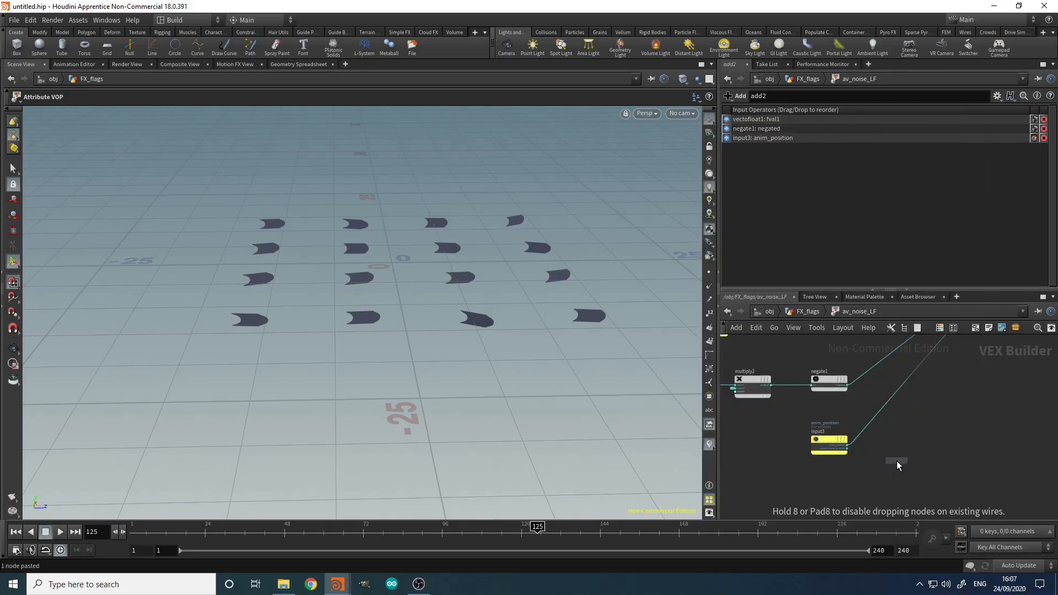
left_click(874, 418)
left_click(845, 478)
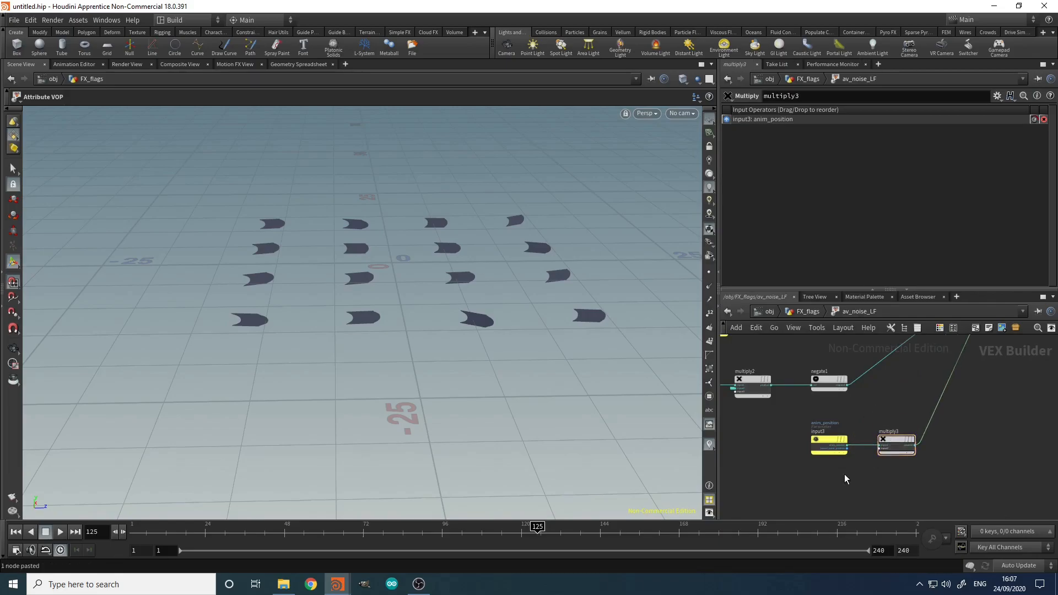
Step: Paste a wind_mult Bind under anim_position and connect it to multiply3's second input
key("ctrl+v")
left_click_drag(847, 472, 831, 475)
scroll(832, 478, "up", 5)
left_click(828, 474)
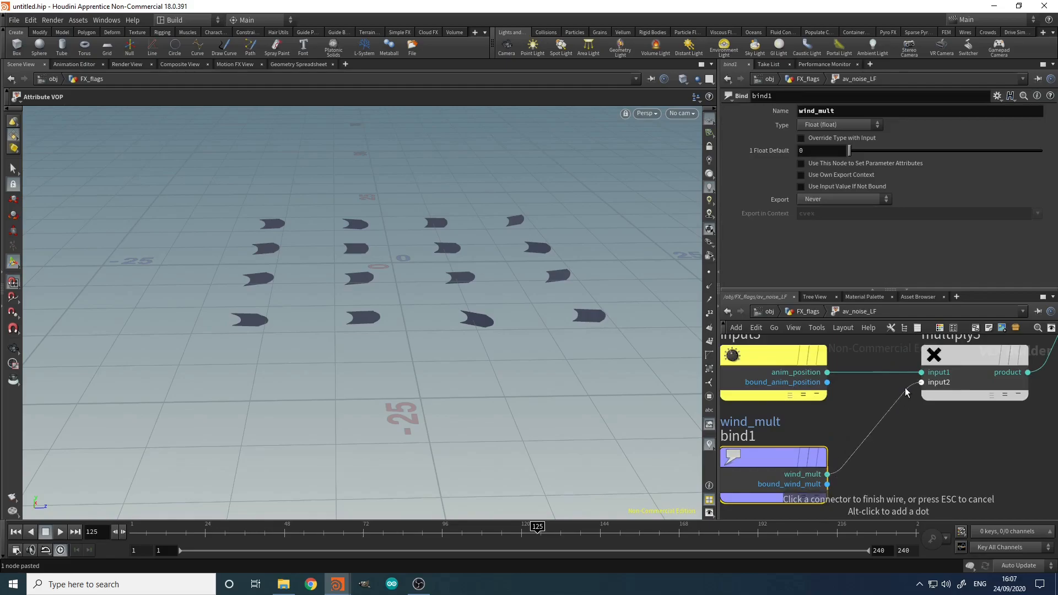
left_click(922, 382)
scroll(946, 474, "down", 10)
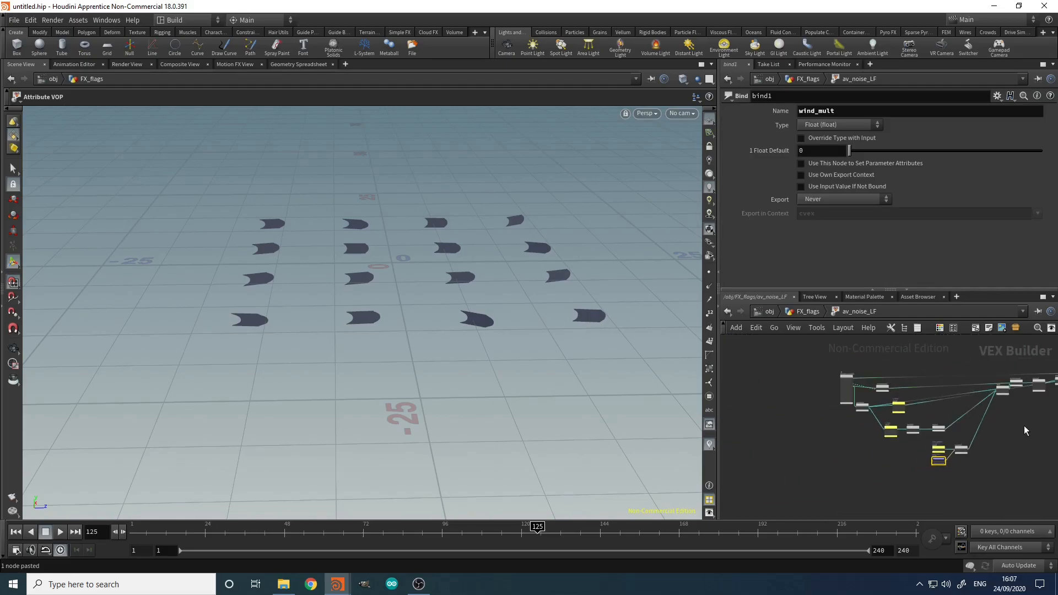
scroll(904, 445, "up", 6)
Step: Paste another wind_mult Bind and wire it into multiply1's third input
mouse_move(879, 392)
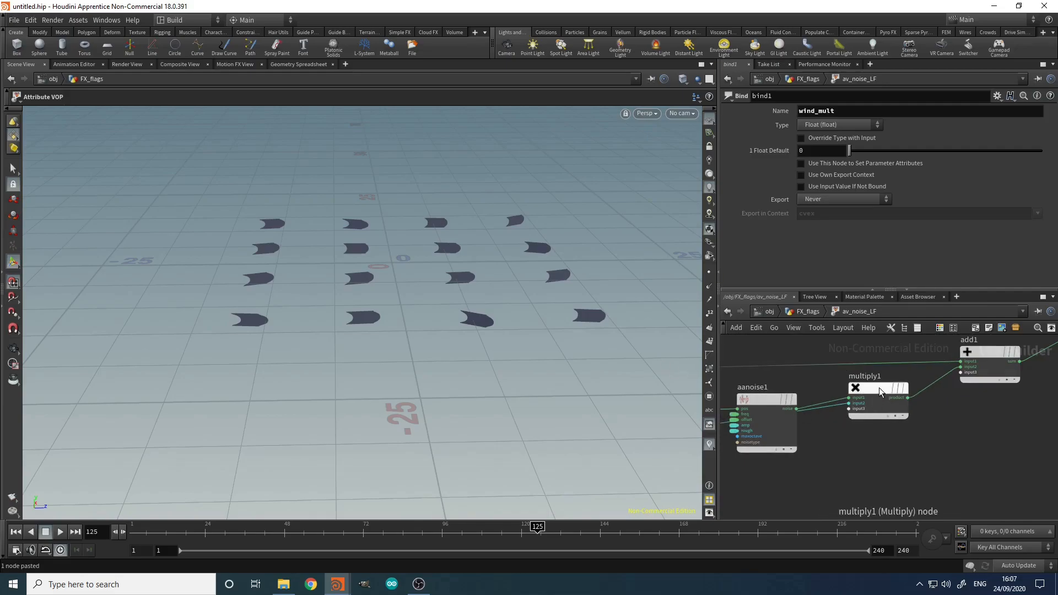
left_click_drag(878, 393, 893, 445)
middle_click_drag(844, 510, 887, 404)
key("ctrl+v")
left_click_drag(876, 425, 908, 355)
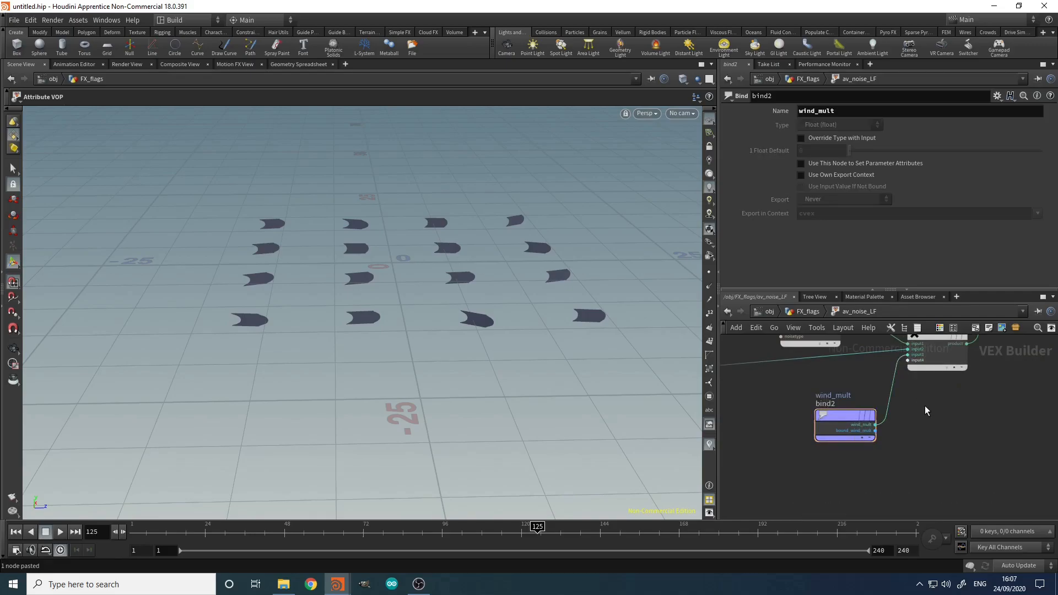
Step: Back in FX_flags, display the normal2 result and orbit around the flags
key("u")
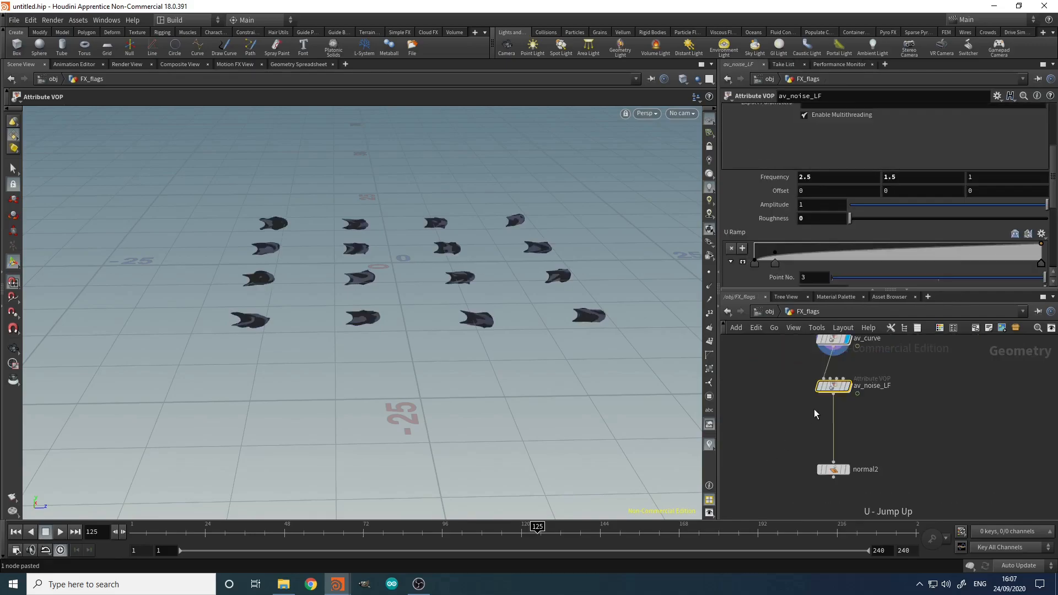
left_click(839, 388)
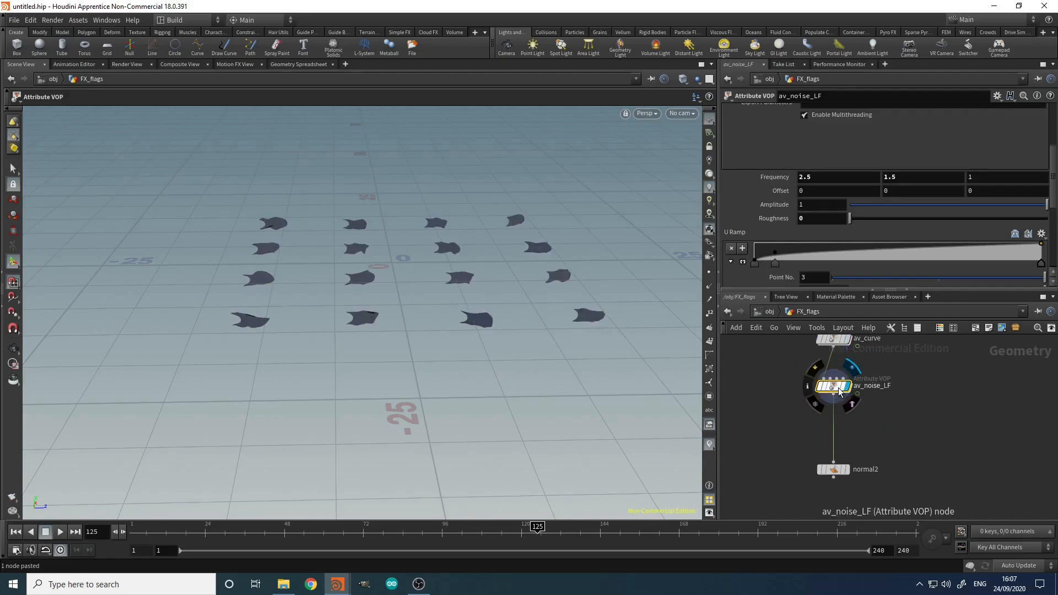
left_click(838, 471)
left_click(833, 470)
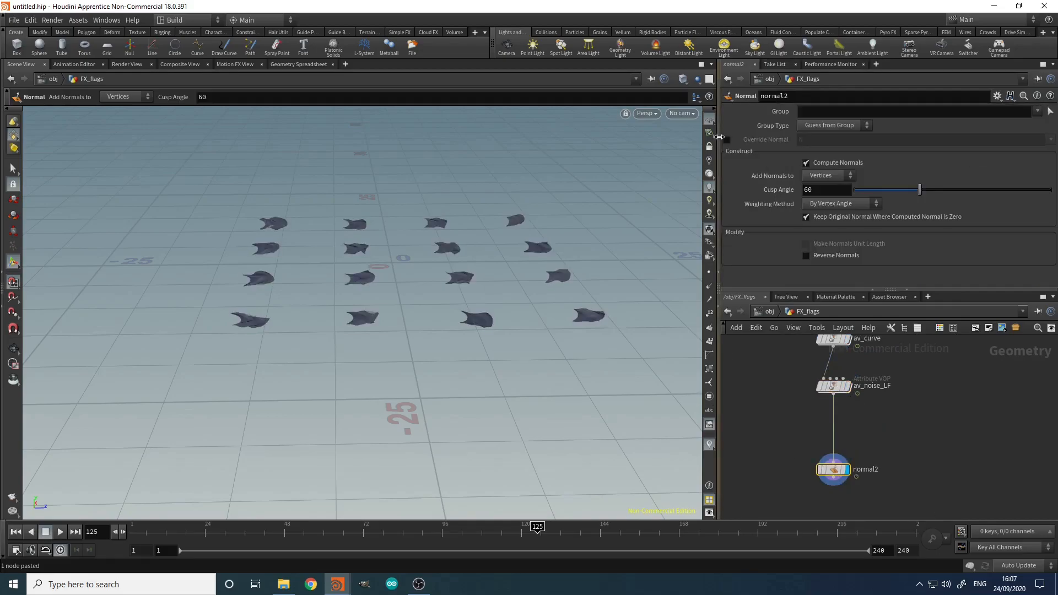
left_click_drag(626, 296, 613, 279)
middle_click_drag(919, 366, 924, 498)
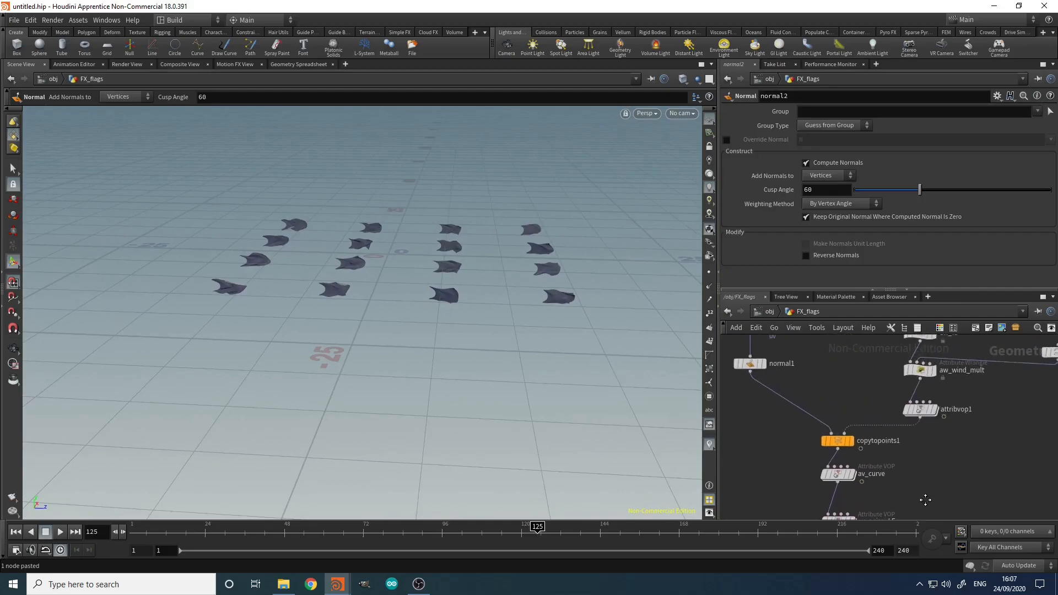
scroll(924, 499, "down", 3)
Step: Try aw_wind_mult's Min Mult at 0, then undo back to 0.75
left_click(918, 408)
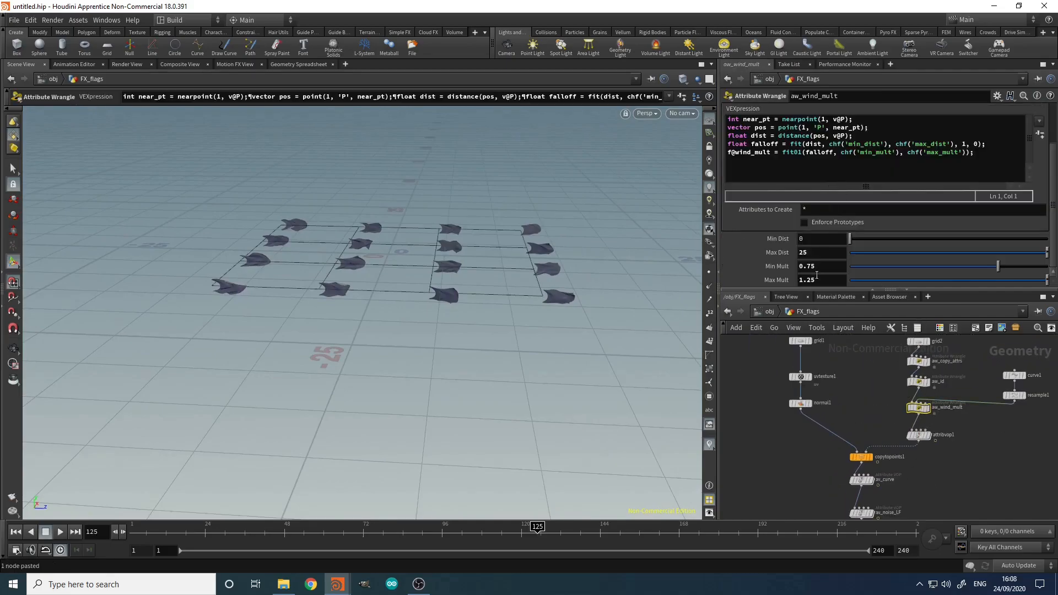
left_click_drag(826, 271, 691, 306)
type("0")
key("Return")
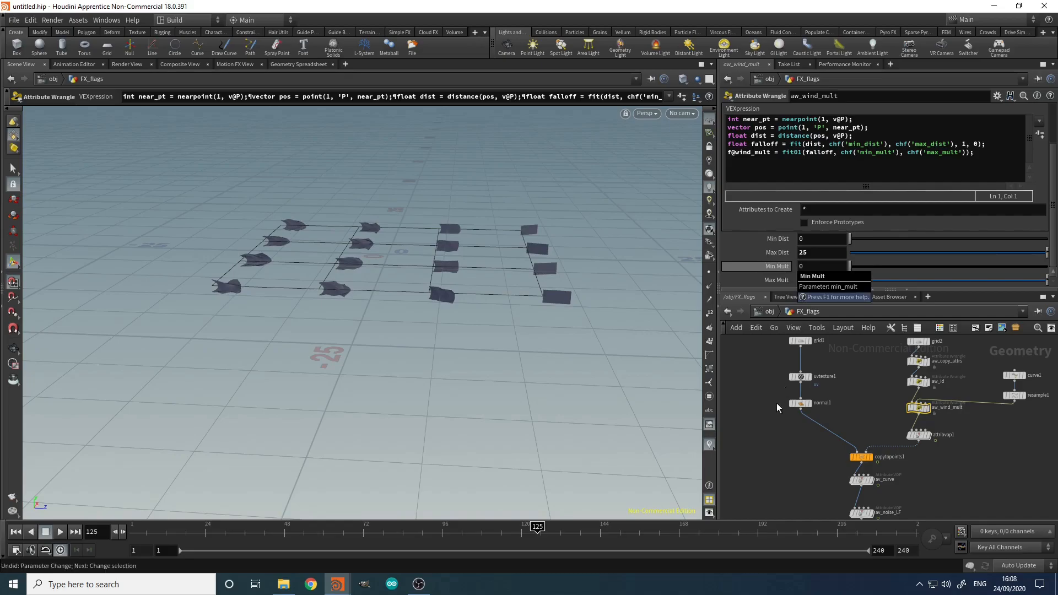
key("ctrl+z")
Step: Frame the flags from a higher, closer angle and open Display Options with D
middle_click_drag(788, 452, 811, 386)
left_click_drag(483, 284, 487, 305, "alt")
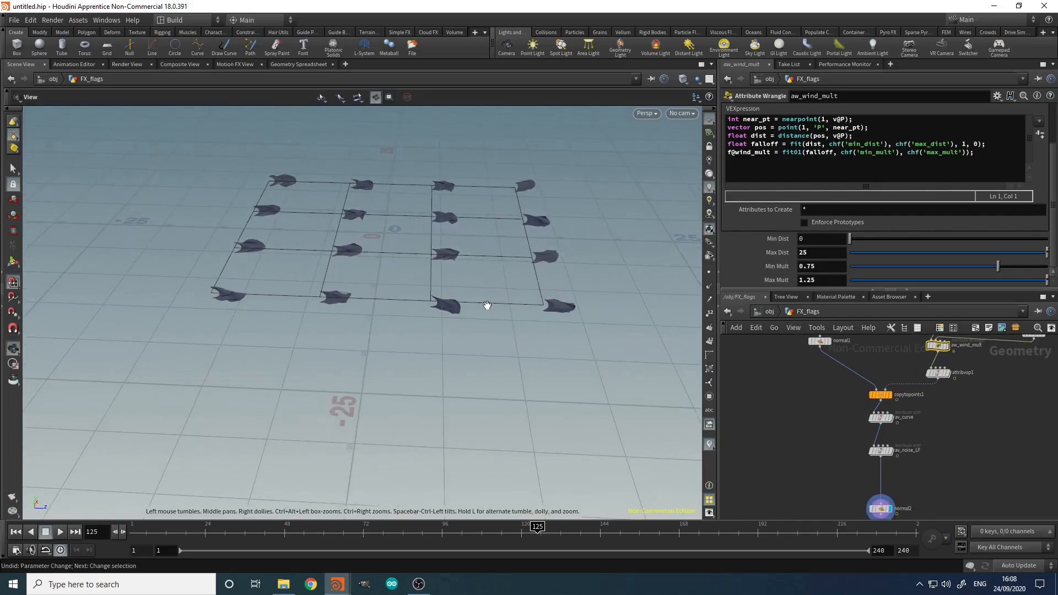
right_click_drag(487, 305, 595, 210, "alt")
left_click_drag(596, 210, 581, 217, "alt")
key("d")
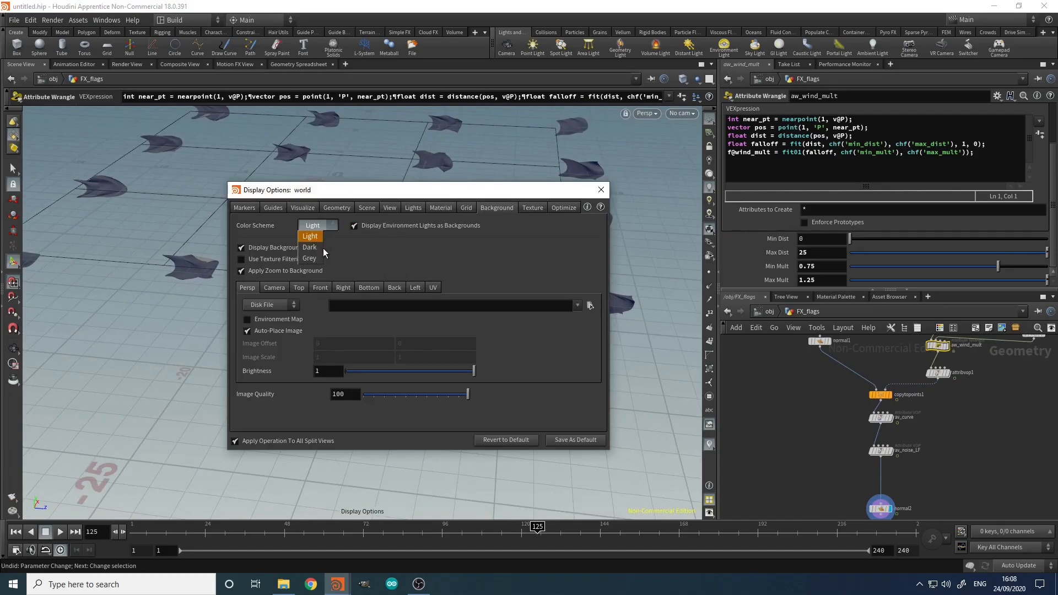
Step: Go through the Background, Guides, Visualize and Markers display settings, then close Display Options
left_click(314, 248)
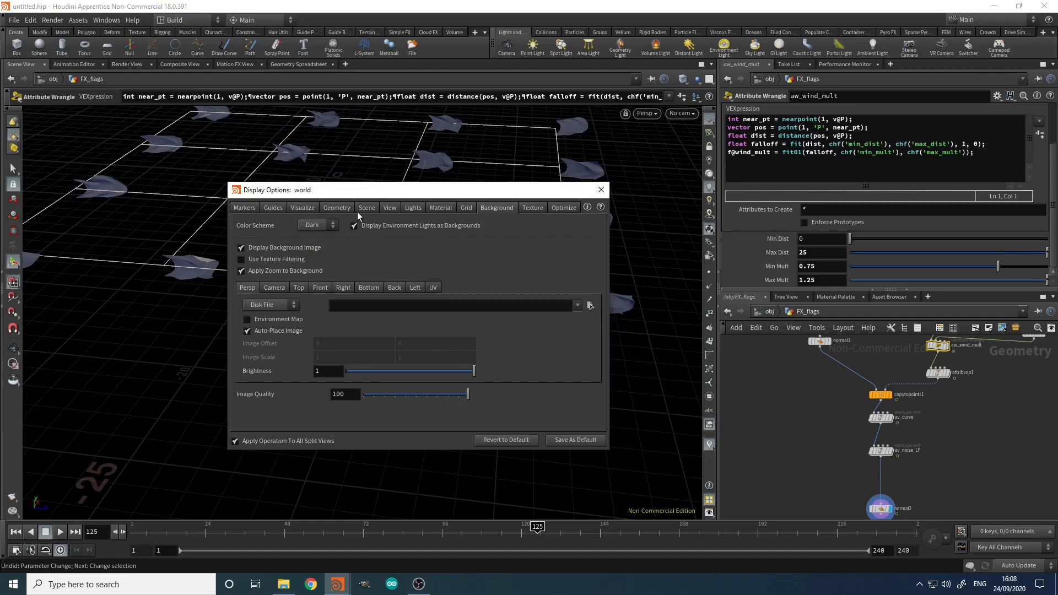
left_click(274, 208)
left_click(313, 211)
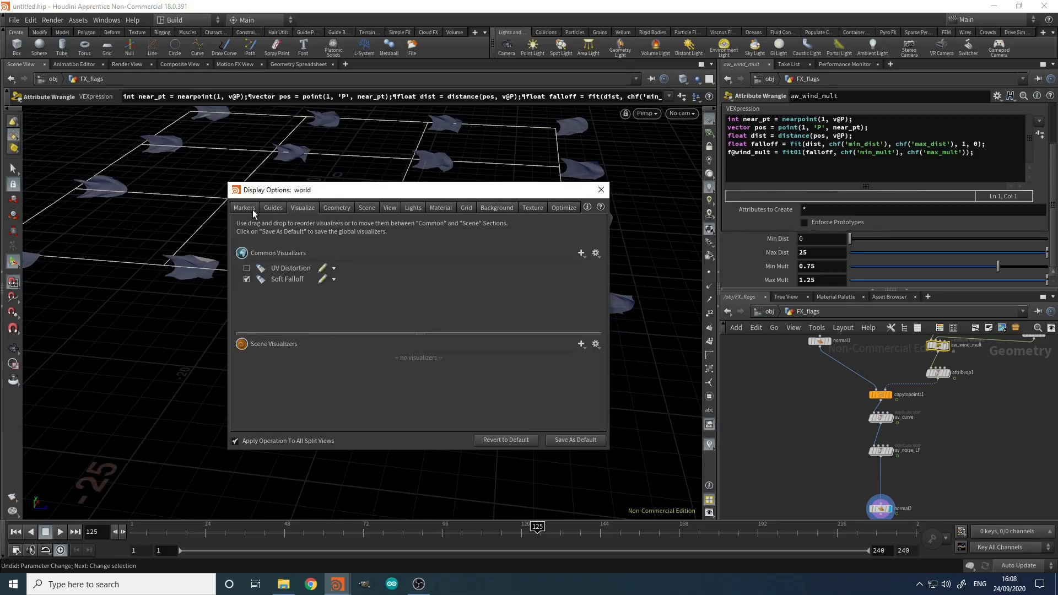
left_click(275, 208)
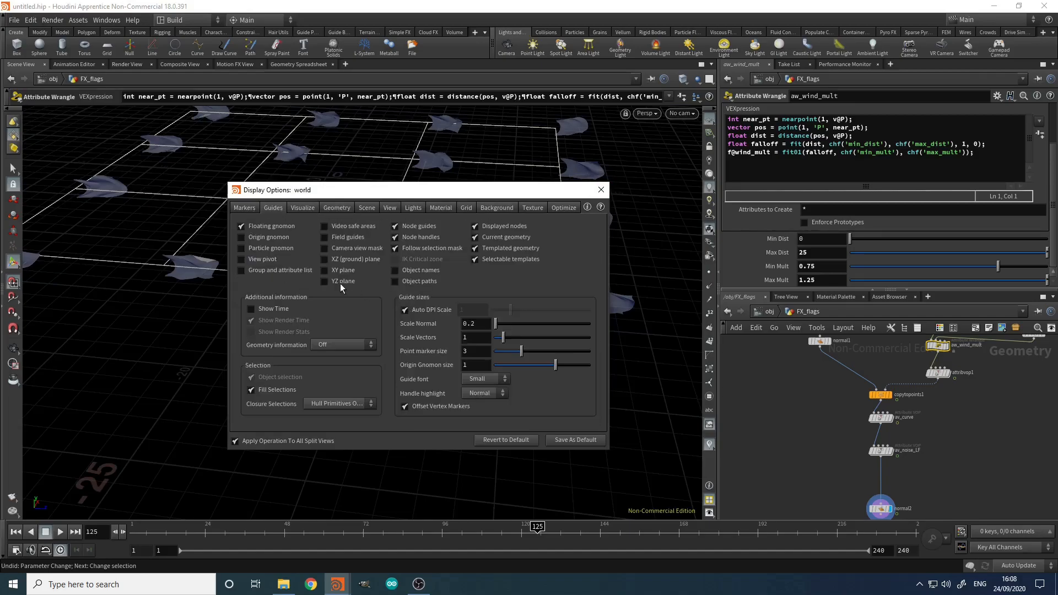
left_click(245, 209)
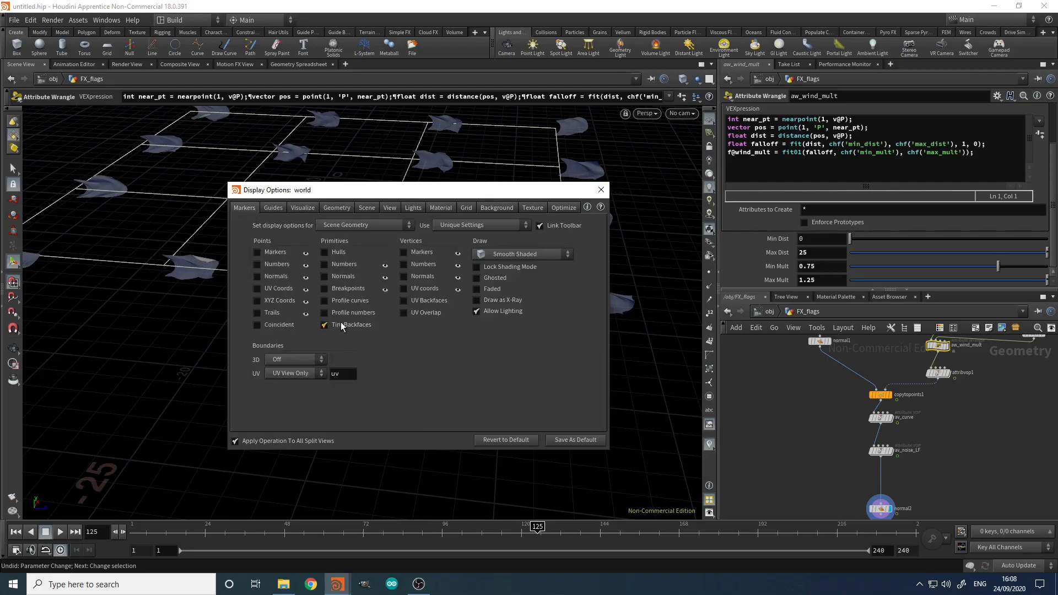
left_click(601, 190)
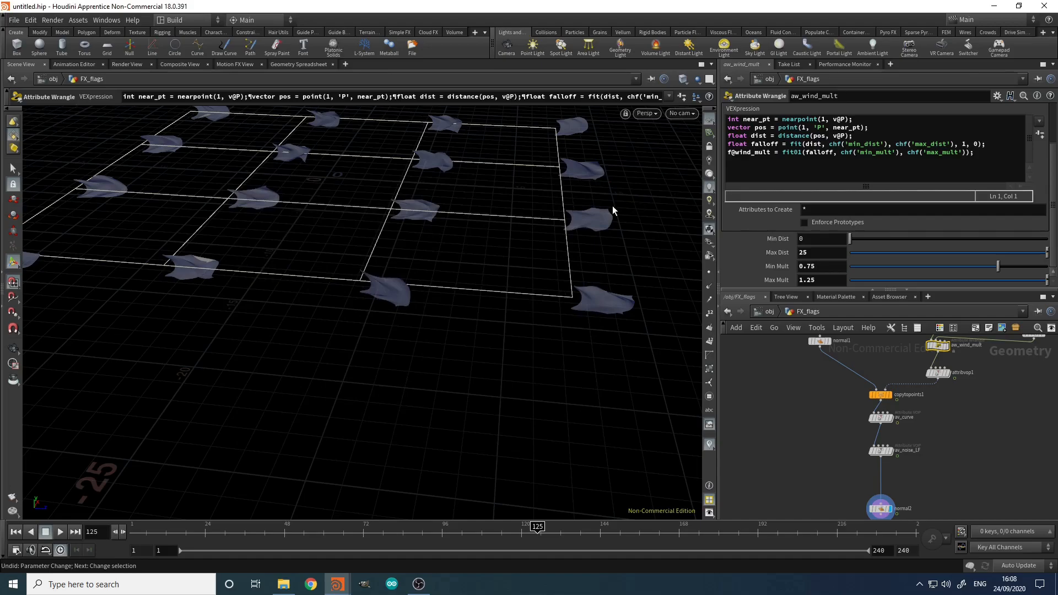
Step: Orbit the flag grid to a lower angle and hide the white guide lines
key("Escape")
left_click_drag(622, 217, 385, 213)
key("Escape")
key("d")
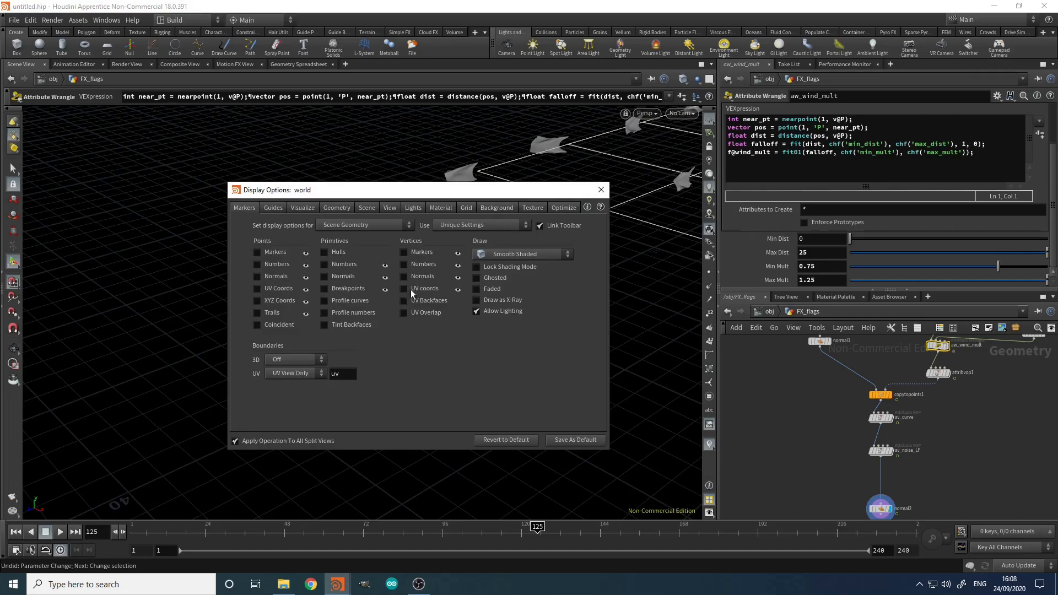
left_click(602, 190)
key("Escape")
left_click_drag(463, 218, 515, 285)
key("Escape")
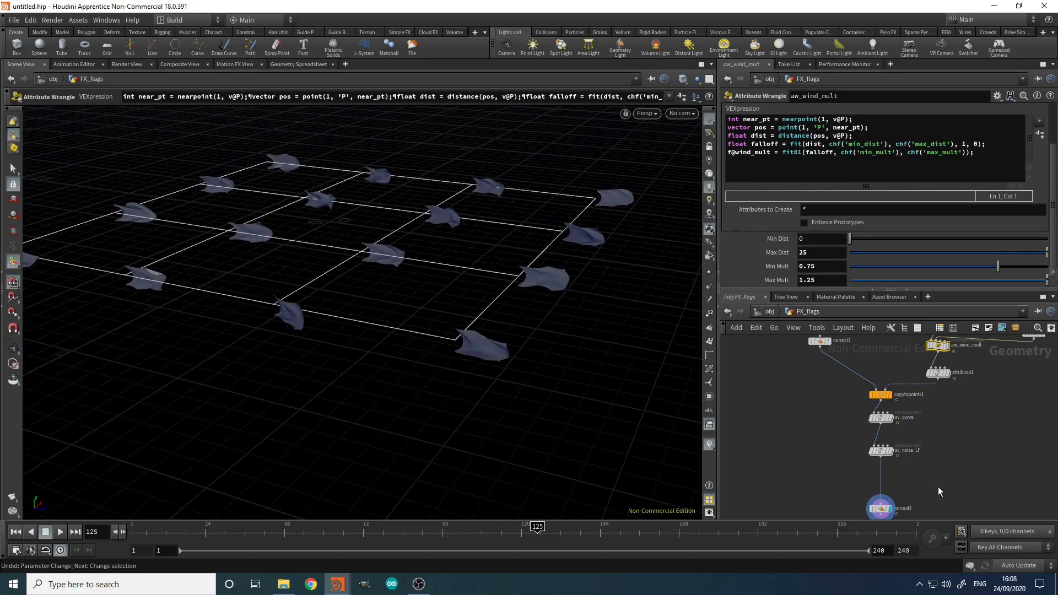
middle_click_drag(940, 489, 911, 401)
key("Escape")
Step: Turn off the reference grid and frame the flags against the black background
left_click_drag(428, 281, 447, 276)
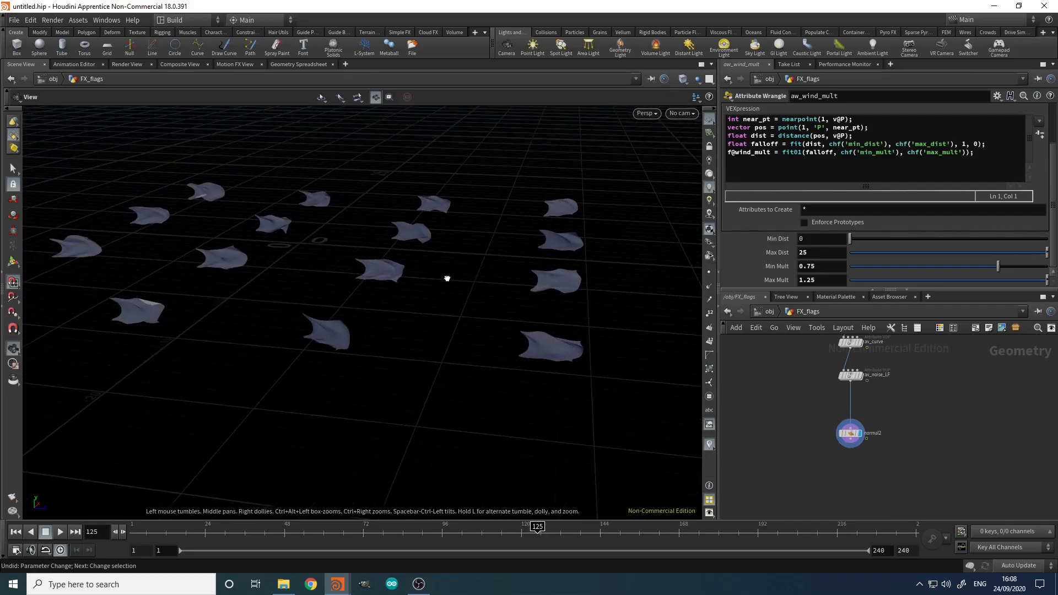
key("Escape")
left_click(709, 119)
right_click_drag(595, 220, 456, 227, "alt")
left_click_drag(449, 226, 458, 239, "alt")
right_click_drag(458, 238, 513, 235, "alt")
left_click_drag(512, 235, 489, 234)
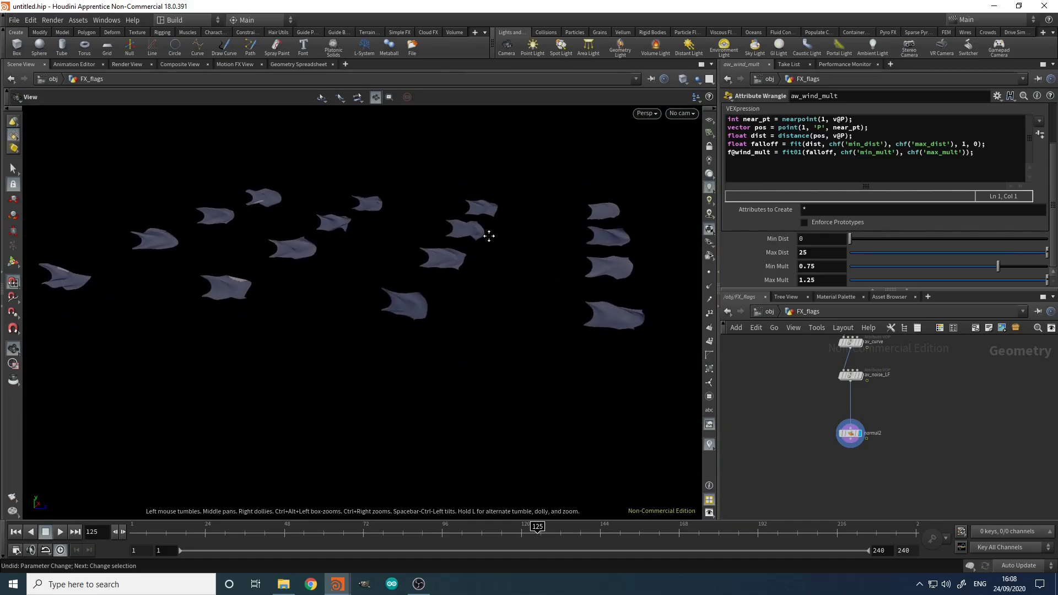
middle_click_drag(489, 235, 495, 265)
right_click_drag(501, 266, 490, 264)
middle_click_drag(491, 262, 492, 259, "alt")
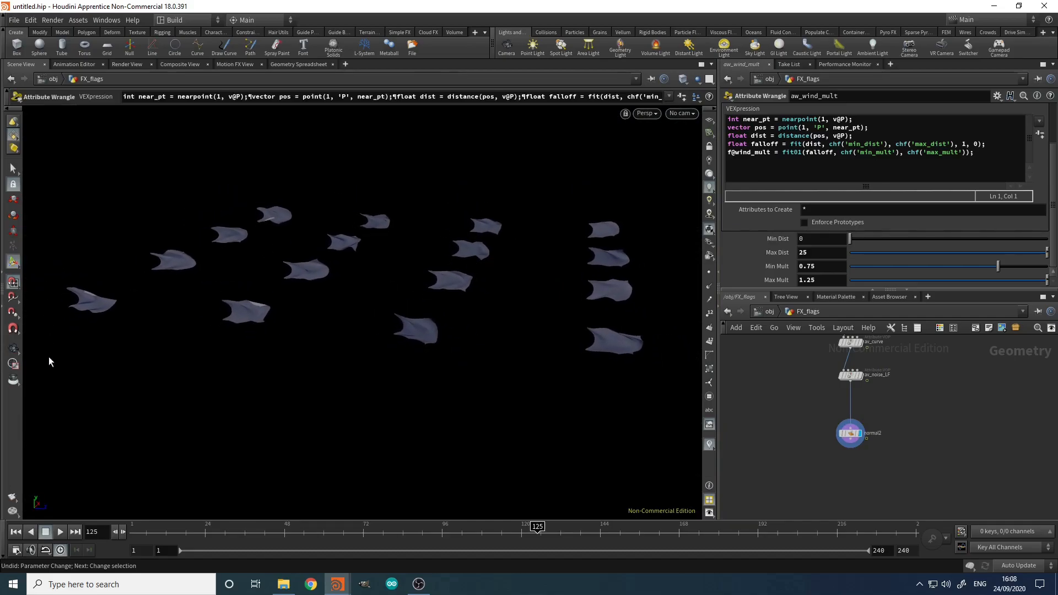
Step: Render a 129-frame flipbook of the waving flags, review it in MPlay, then close it
left_click(11, 498)
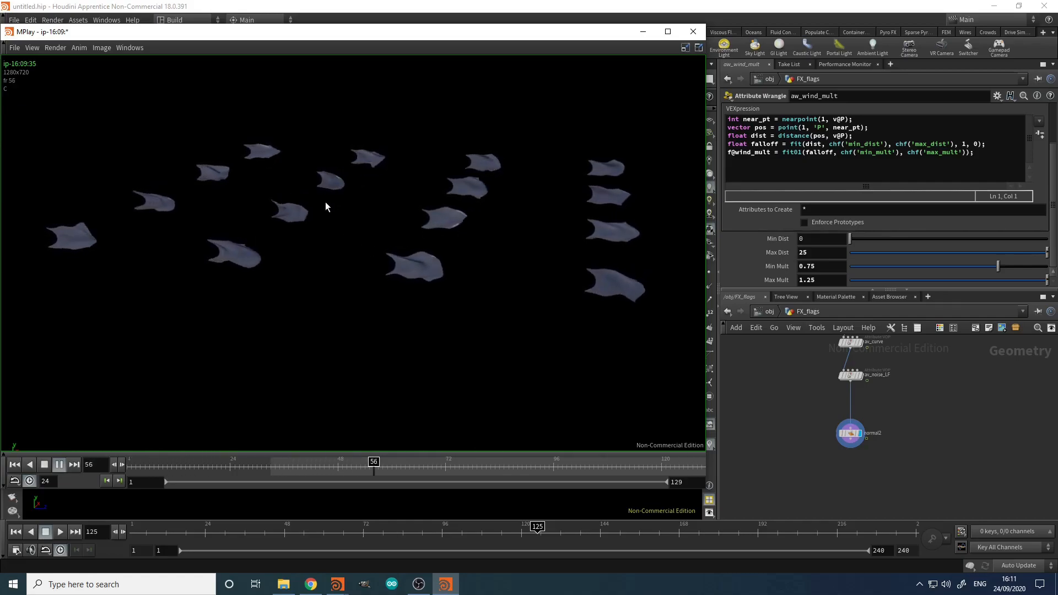
left_click(699, 33)
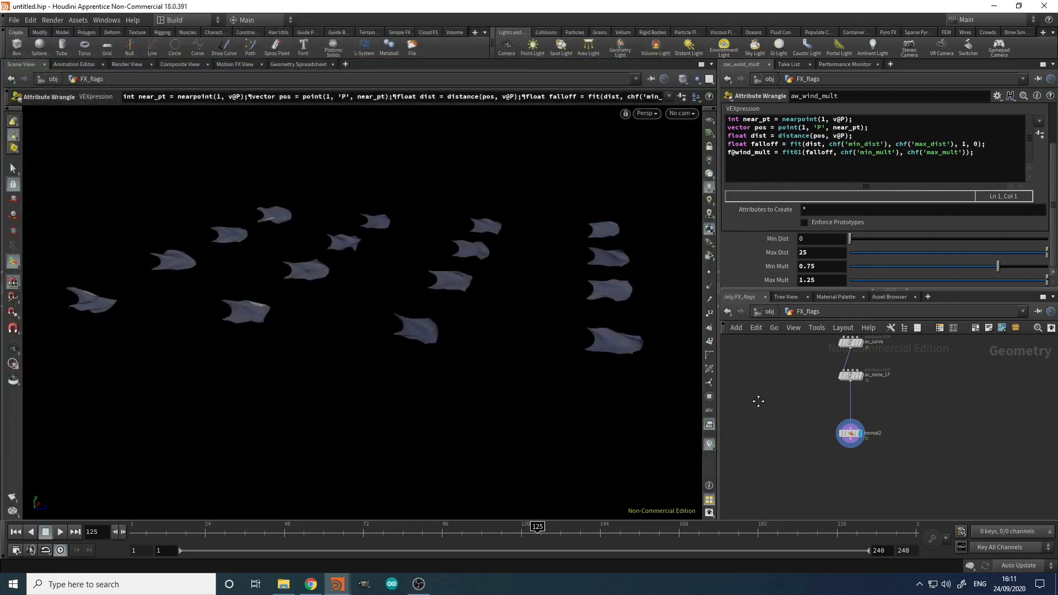
middle_click_drag(754, 387, 755, 416)
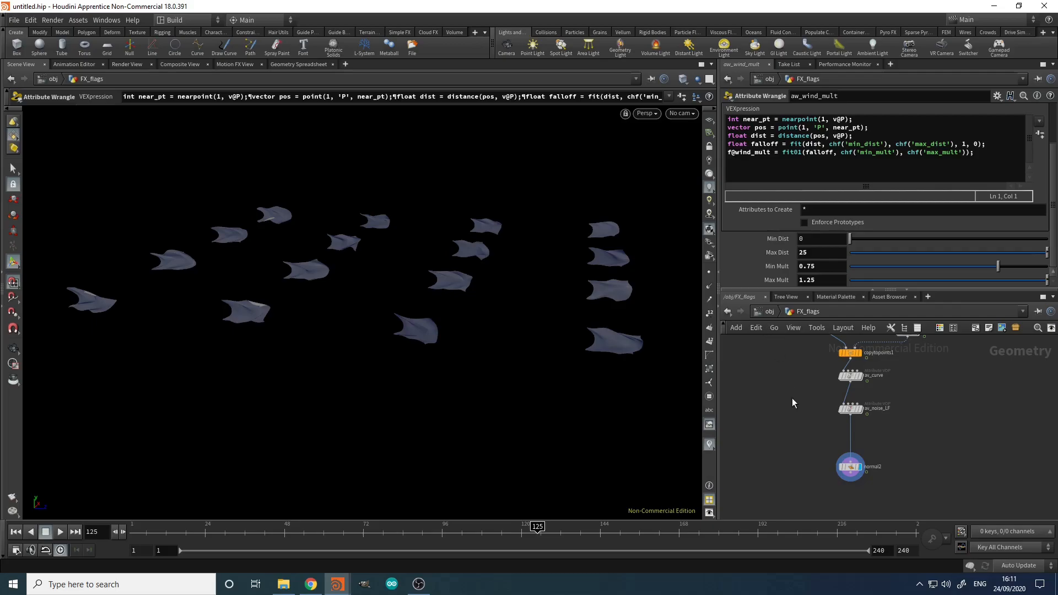
Step: Paste a copy of av_noise_LF before normal2, rename it av_noise_HF and display it
scroll(791, 395, "up", 3)
left_click_drag(819, 402, 961, 421)
key("ctrl+v")
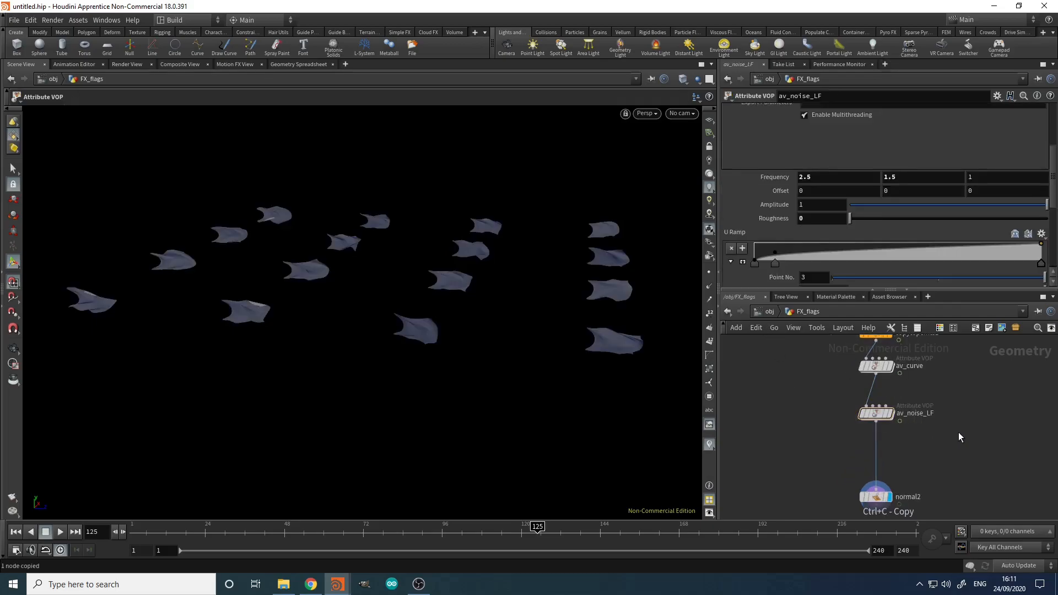
left_click_drag(958, 432, 880, 456)
double_click(934, 448)
left_click(956, 451)
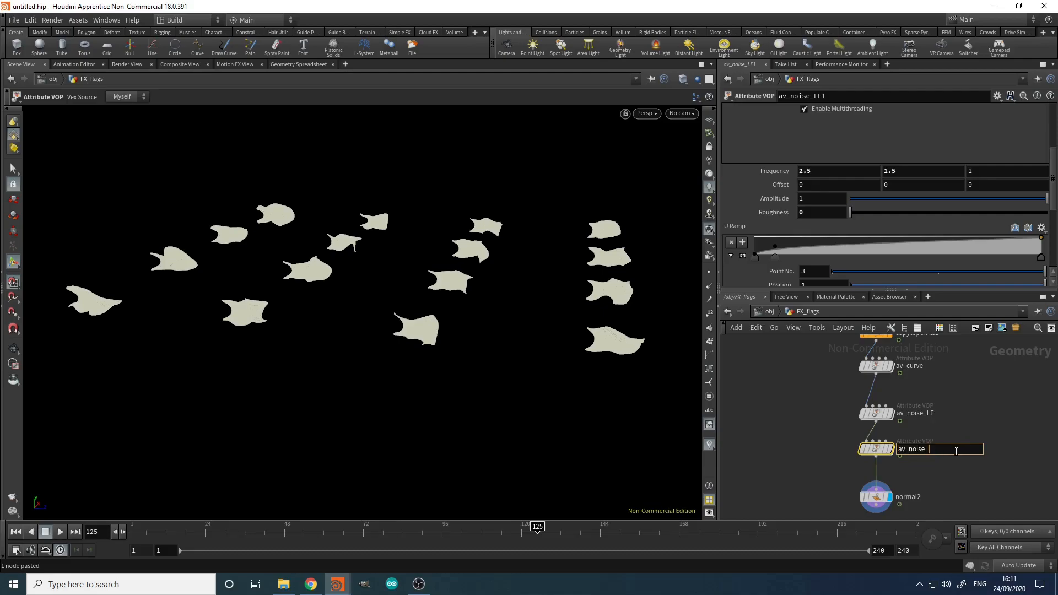
type("HF")
key("Return")
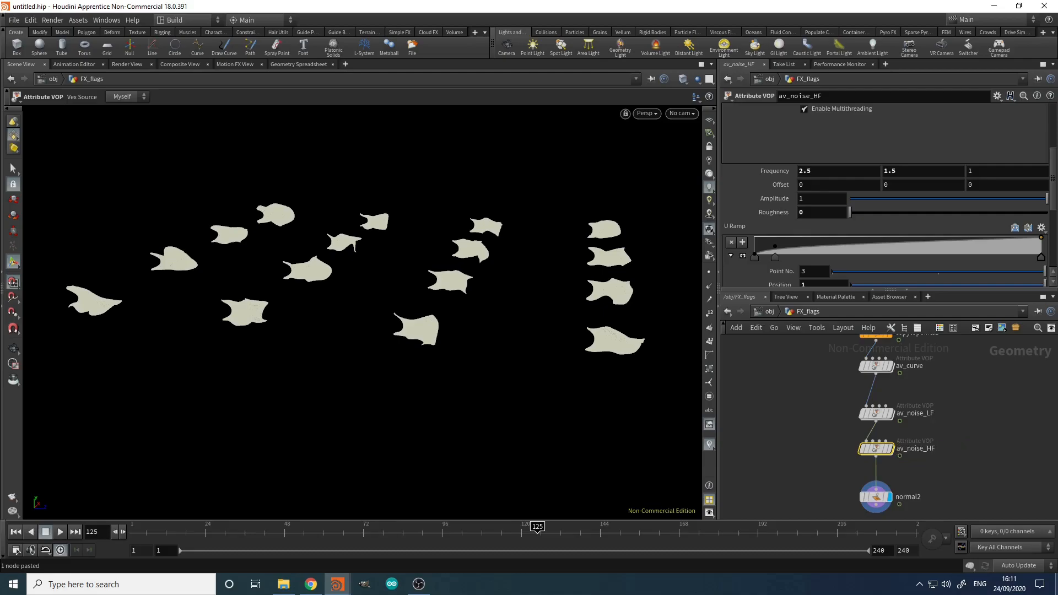
left_click_drag(780, 448, 862, 460)
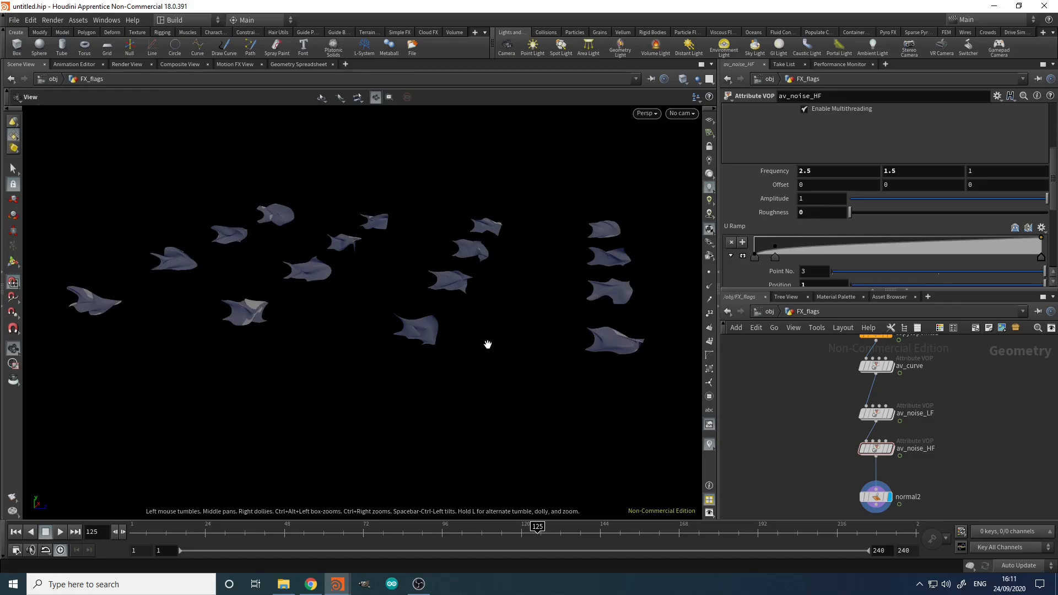
Step: Set av_noise_HF Frequency to 3.5, 5, 1, Roughness 0.115 and Amplitude 0.313
right_click_drag(489, 345, 614, 303, "alt")
middle_click_drag(614, 303, 467, 319, "alt")
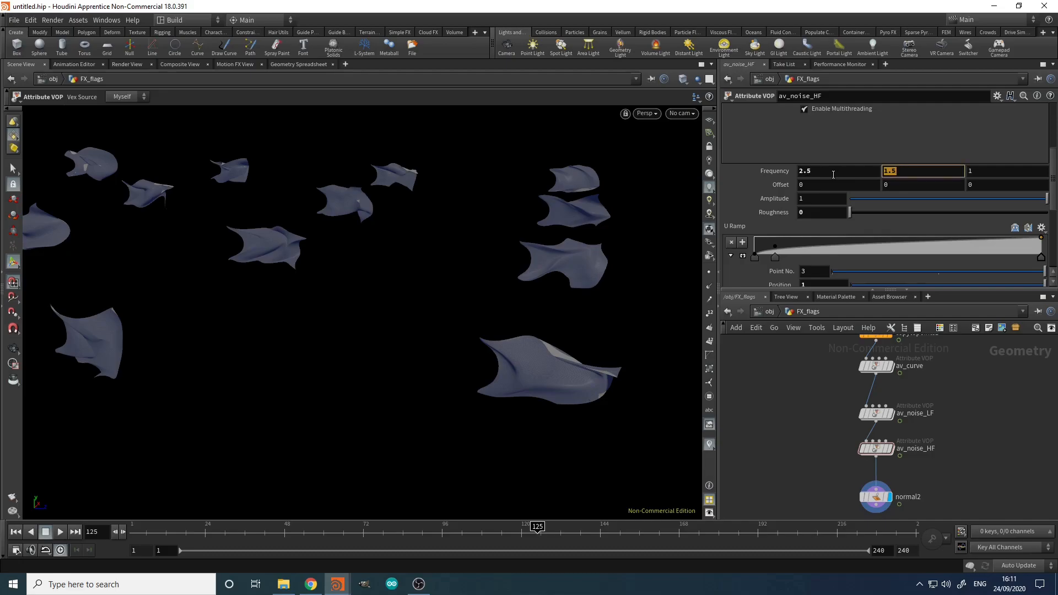
type("5")
key("Return")
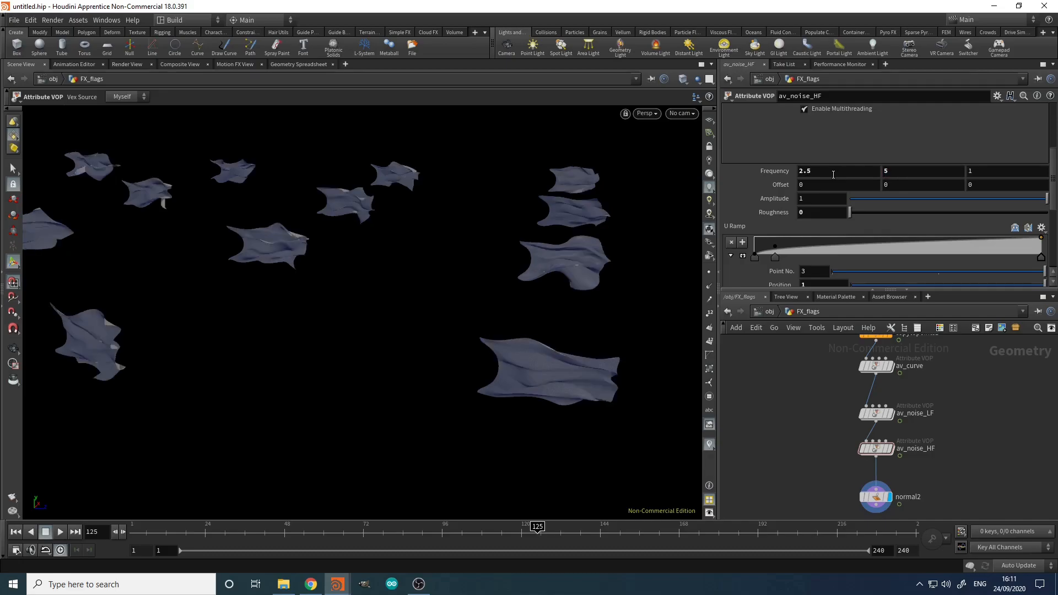
left_click(851, 171)
key("Return")
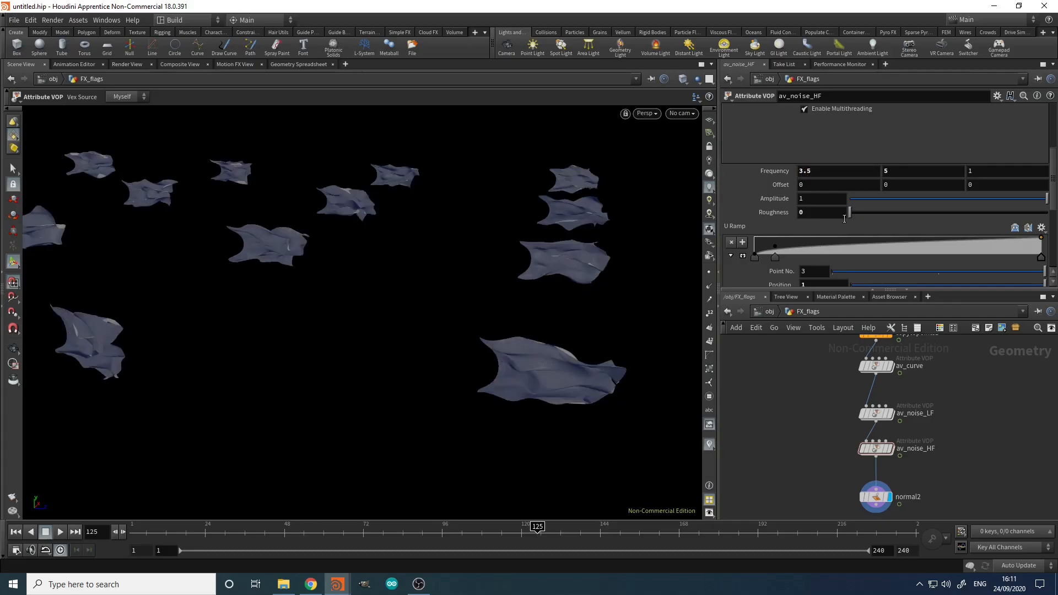
left_click_drag(865, 213, 873, 212)
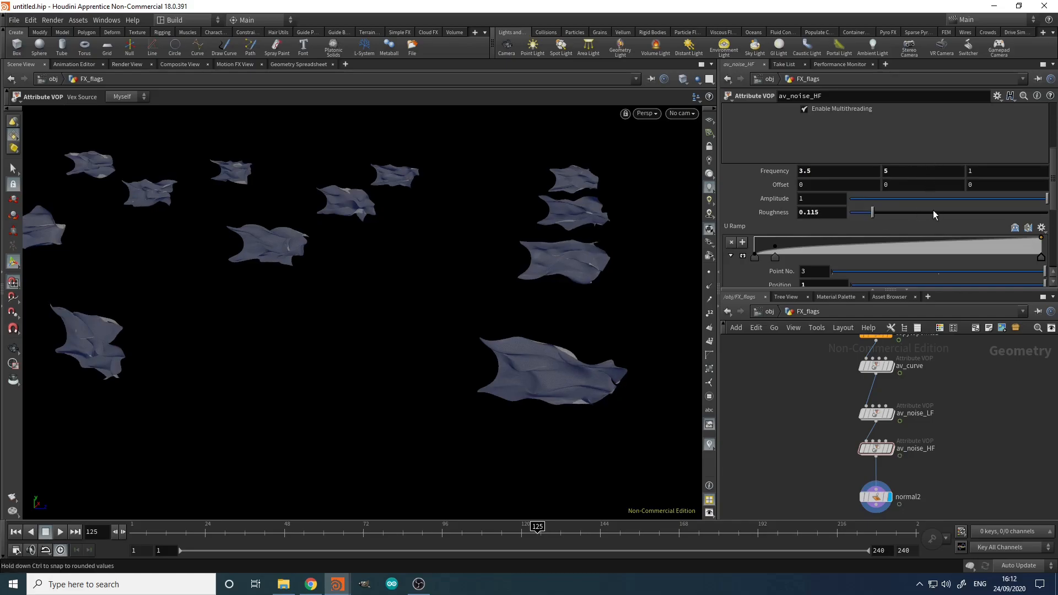
mouse_move(991, 200)
left_mouse_down()
mouse_move(970, 203)
mouse_move(980, 204)
left_mouse_up()
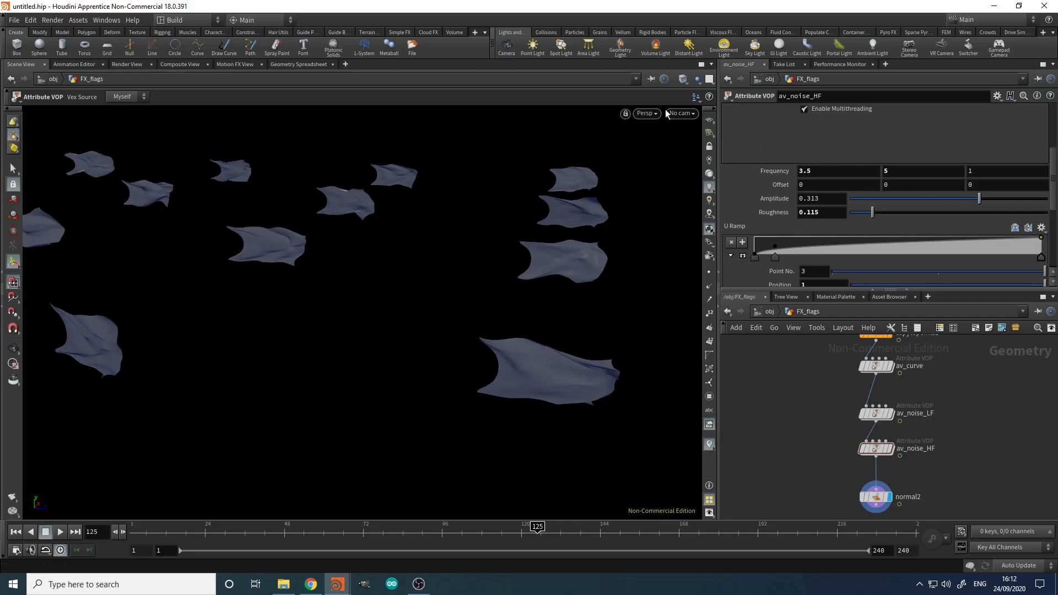
mouse_move(538, 338)
right_mouse_down("alt")
mouse_move(624, 279)
mouse_move(552, 326)
right_mouse_up("alt")
left_click_drag(520, 346, 544, 331, "alt")
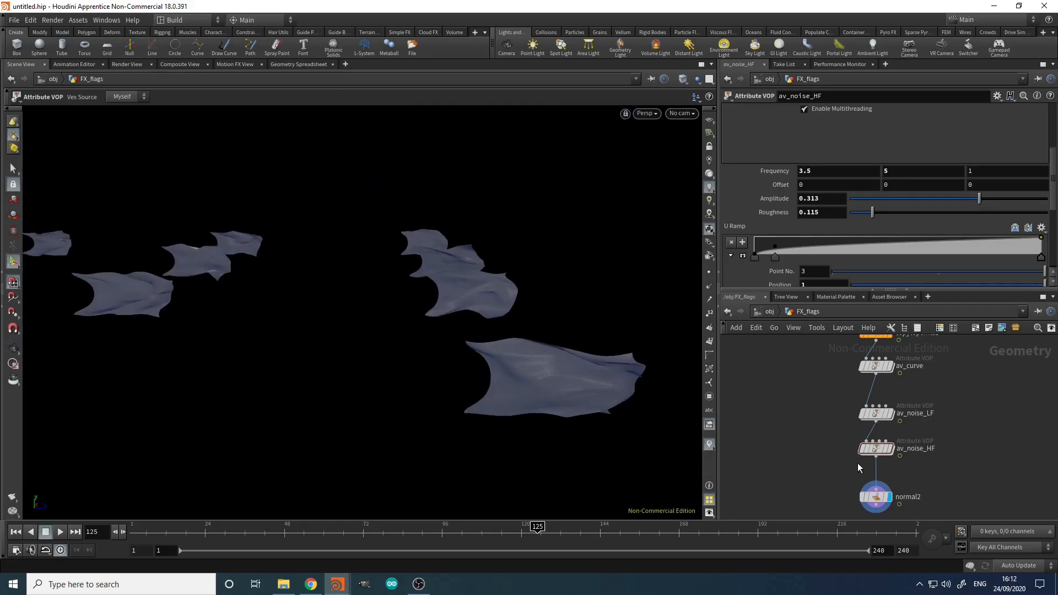
mouse_move(863, 445)
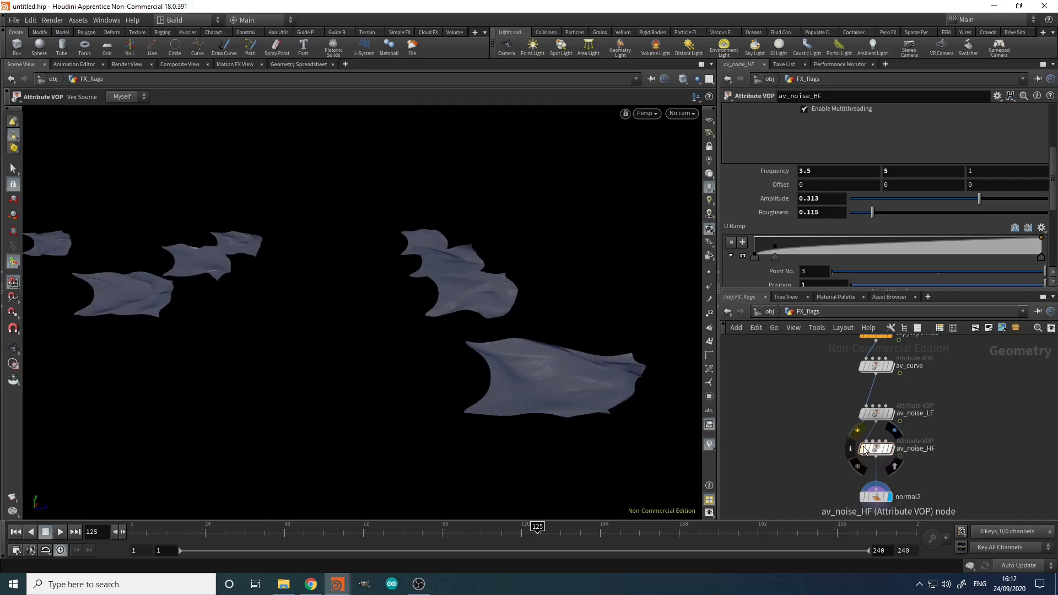
Step: Change av_noise_HF's Anim Position to -$T*1.5 and tumble the view to check the faster noise
key("space")
left_click_drag(368, 308, 565, 272)
scroll(755, 187, "down", 3)
scroll(766, 174, "down", 3)
left_click(830, 281)
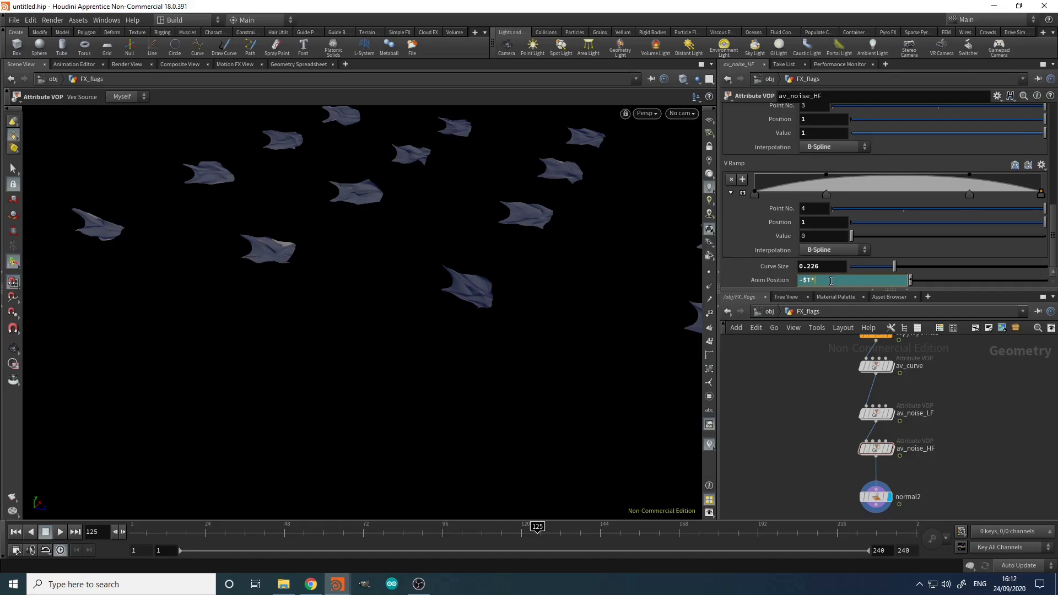
type("*1.5")
key("Return")
key("Escape")
left_click_drag(671, 253, 468, 352)
middle_click_drag(769, 401, 752, 416)
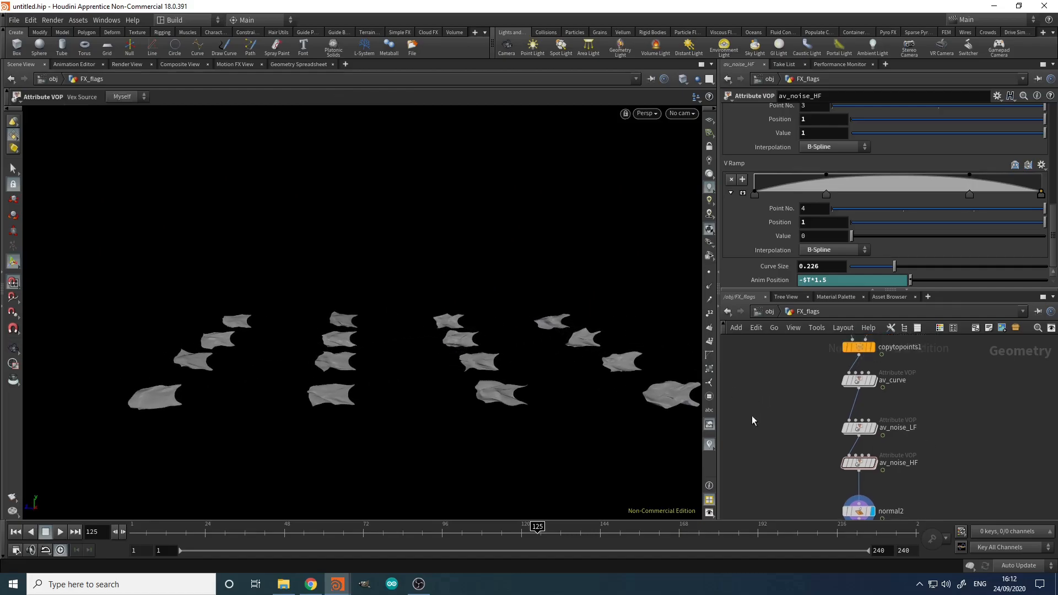
Step: Go up to /obj, frame the whole flag grid, and play a frames 1–173 flipbook in MPlay
key("u")
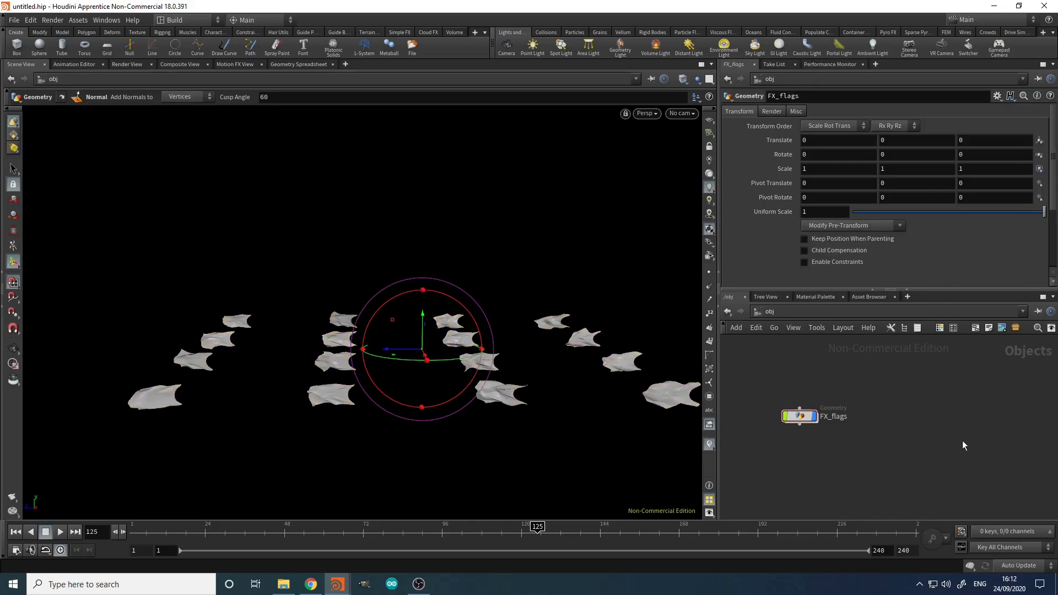
left_click_drag(524, 353, 681, 361)
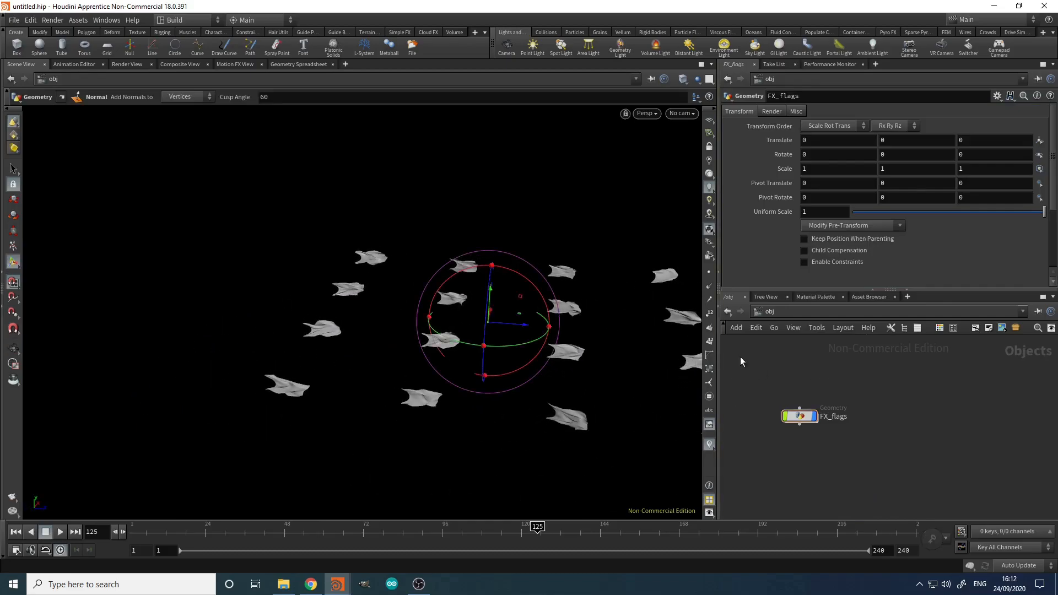
key("Escape")
left_click_drag(588, 371, 430, 322)
right_click_drag(430, 322, 491, 316)
mouse_move(501, 317)
left_mouse_down()
mouse_move(490, 310)
mouse_move(501, 312)
left_mouse_up()
middle_click_drag(501, 312, 487, 316)
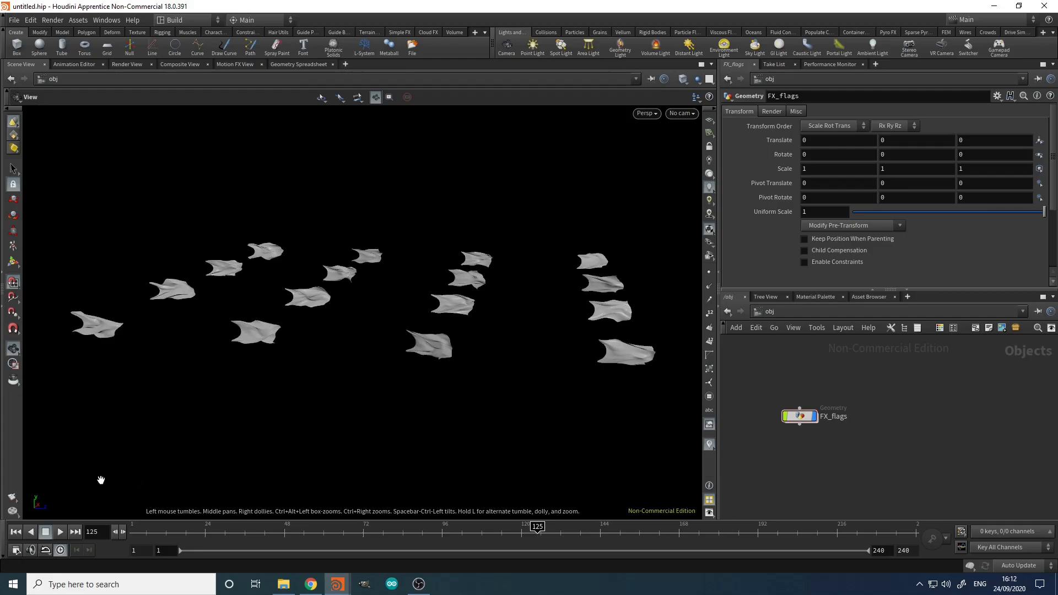
left_click(13, 500)
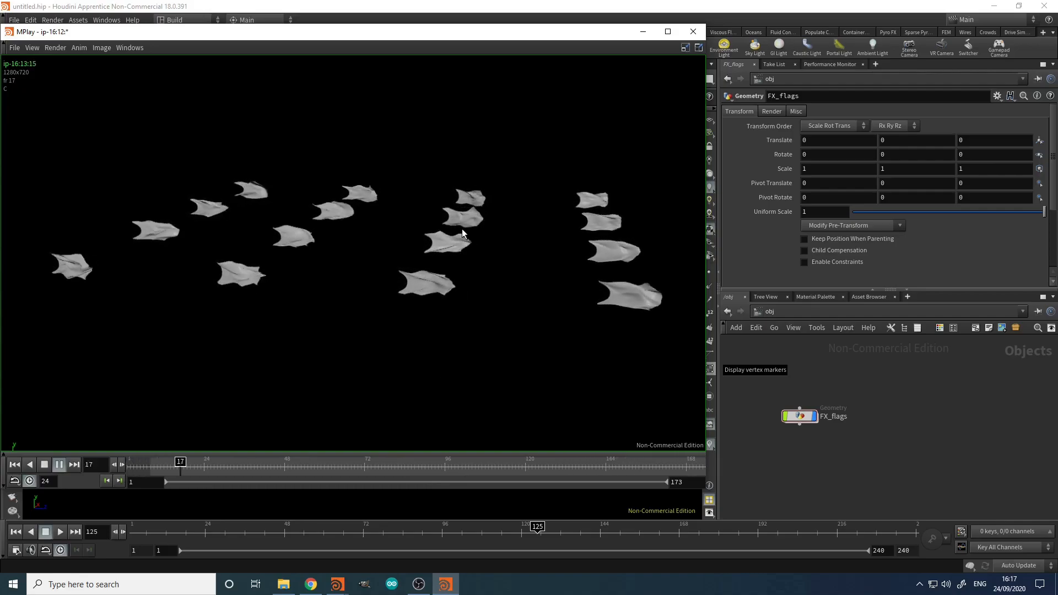
left_click_drag(391, 30, 444, 52)
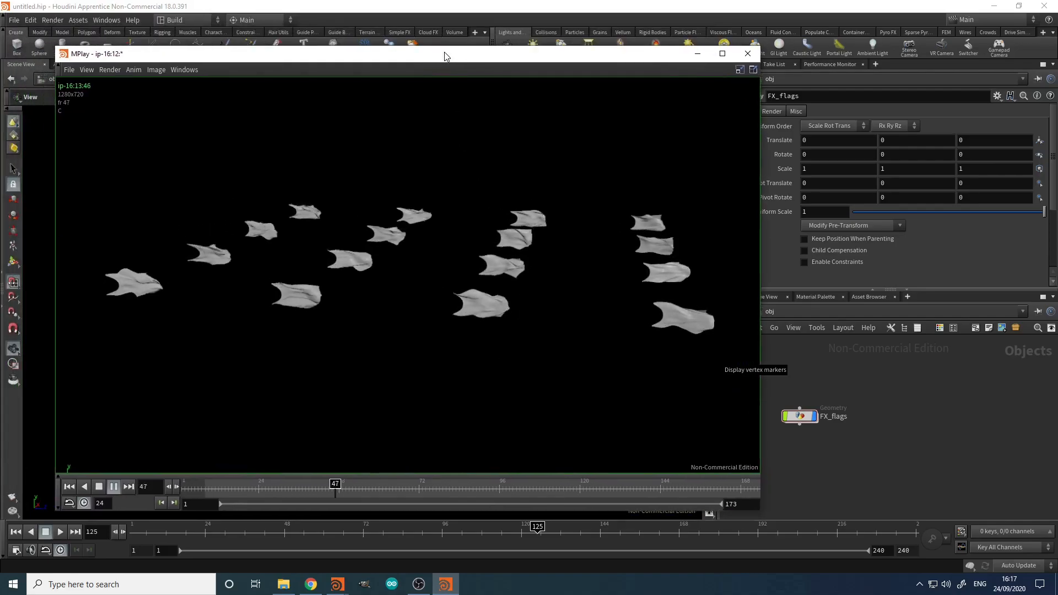